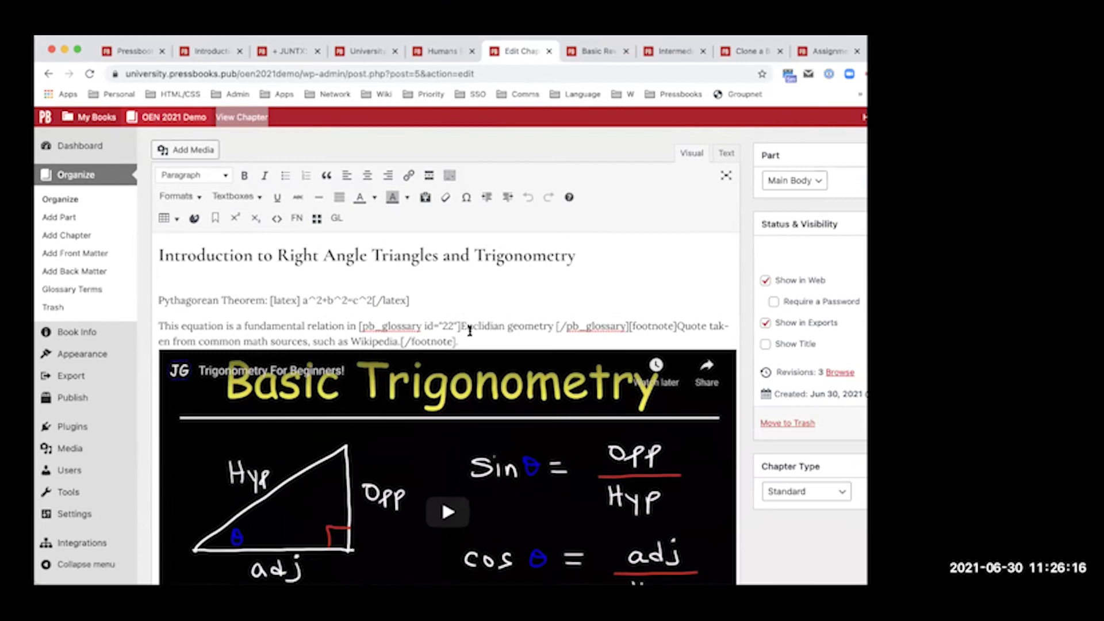
Step: Examine the opening and closing latex shortcodes and the equation between them in the Pythagorean Theorem line
{"action": "left_click_drag", "start_coordinate": [271, 300], "coordinate": [299, 298]}
{"action": "left_click", "coordinate": [299, 298]}
{"action": "left_click_drag", "start_coordinate": [366, 299], "coordinate": [269, 299]}
{"action": "left_click", "coordinate": [301, 300]}
{"action": "left_click", "coordinate": [377, 300]}
{"action": "double_click", "coordinate": [389, 299]}
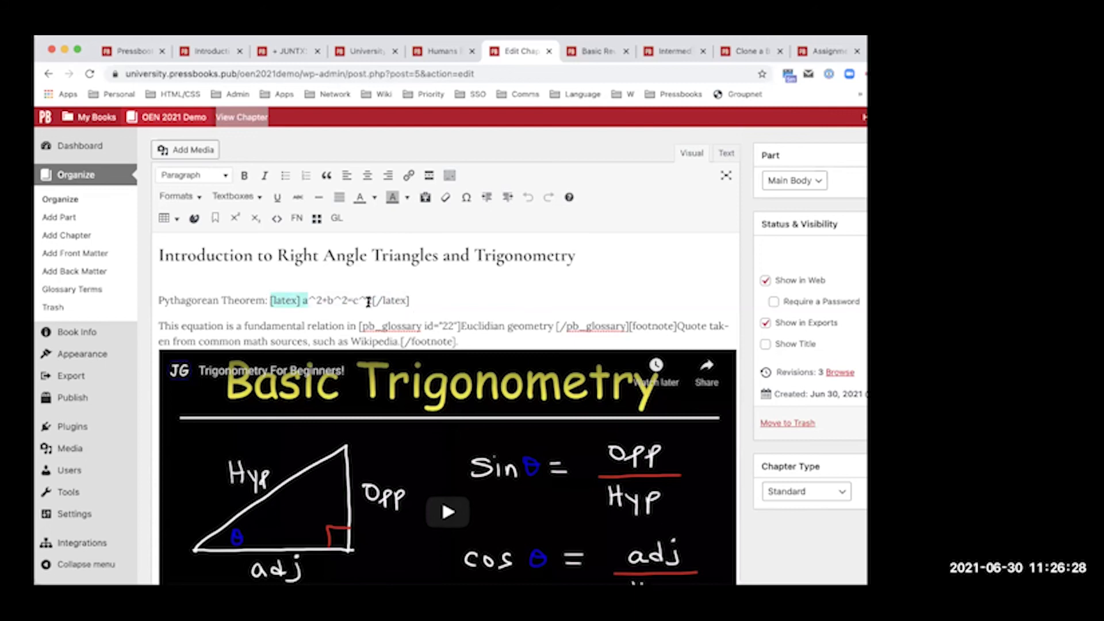
{"action": "left_click_drag", "start_coordinate": [372, 300], "coordinate": [417, 302]}
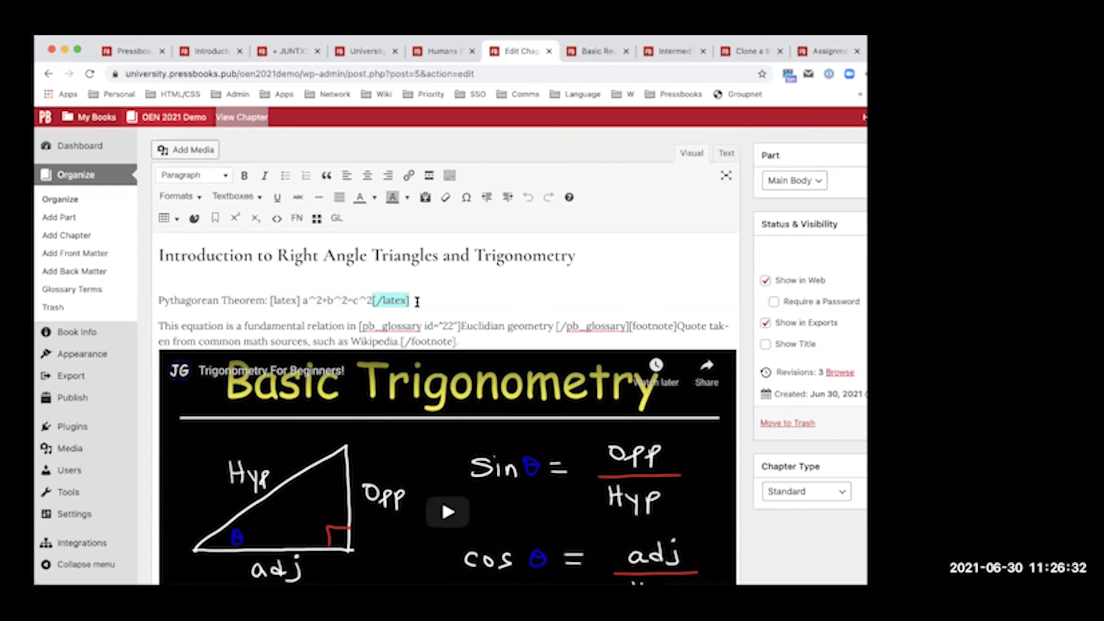
{"action": "left_click_drag", "start_coordinate": [304, 301], "coordinate": [373, 300]}
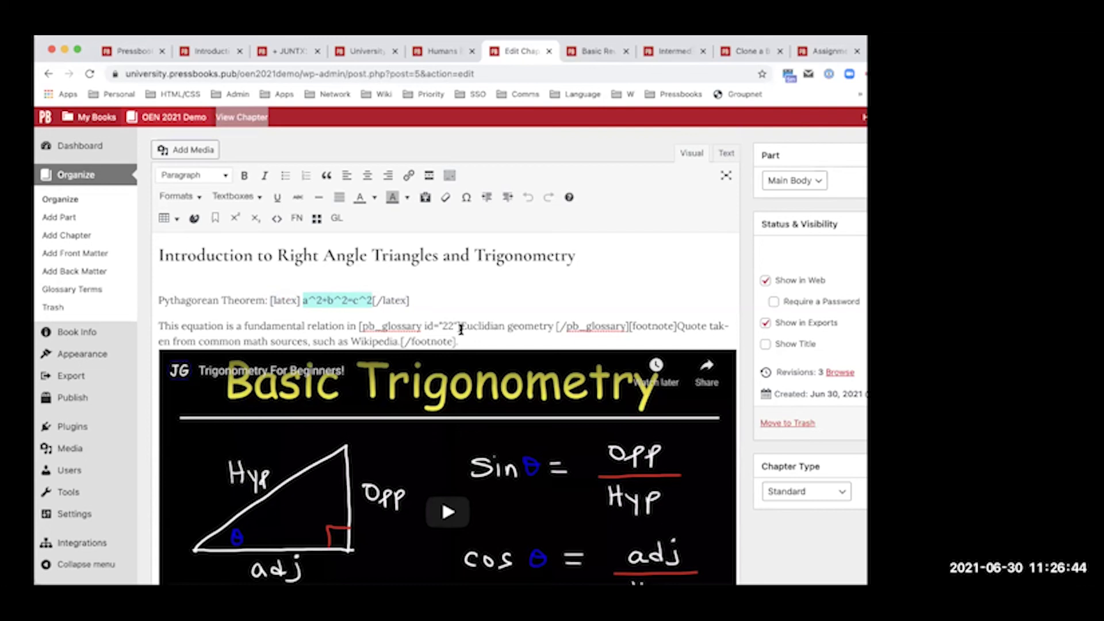
Step: Review the glossary options for creating a term from the word "fundamental" or choosing an existing one, without inserting anything
{"action": "scroll", "coordinate": [460, 328], "scroll_direction": "down", "scroll_amount": 1}
{"action": "left_click", "coordinate": [376, 303]}
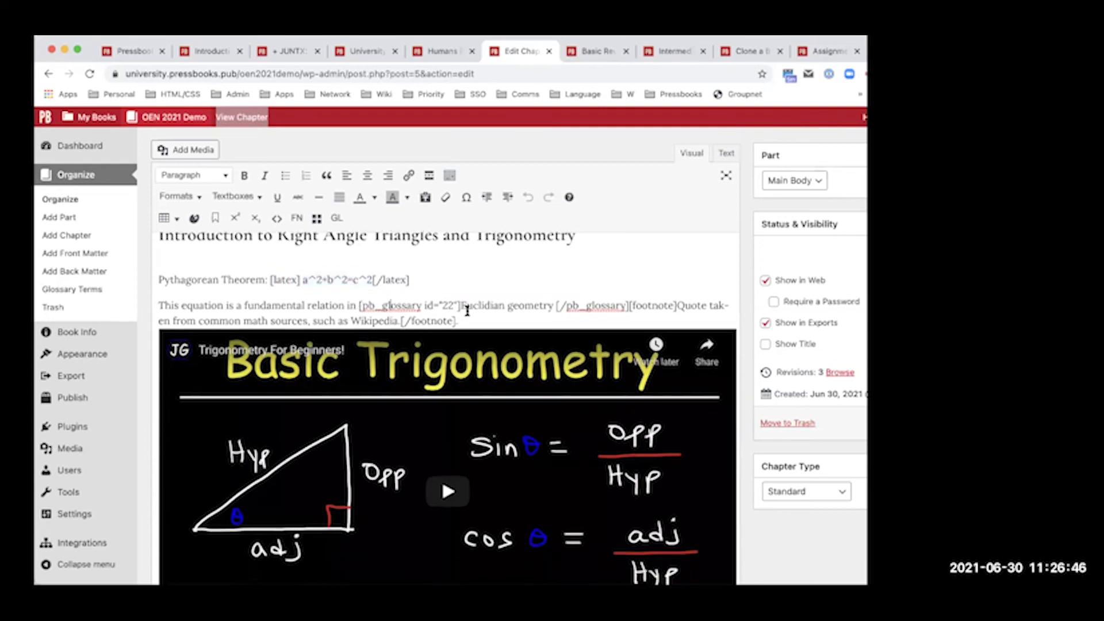
{"action": "double_click", "coordinate": [291, 307]}
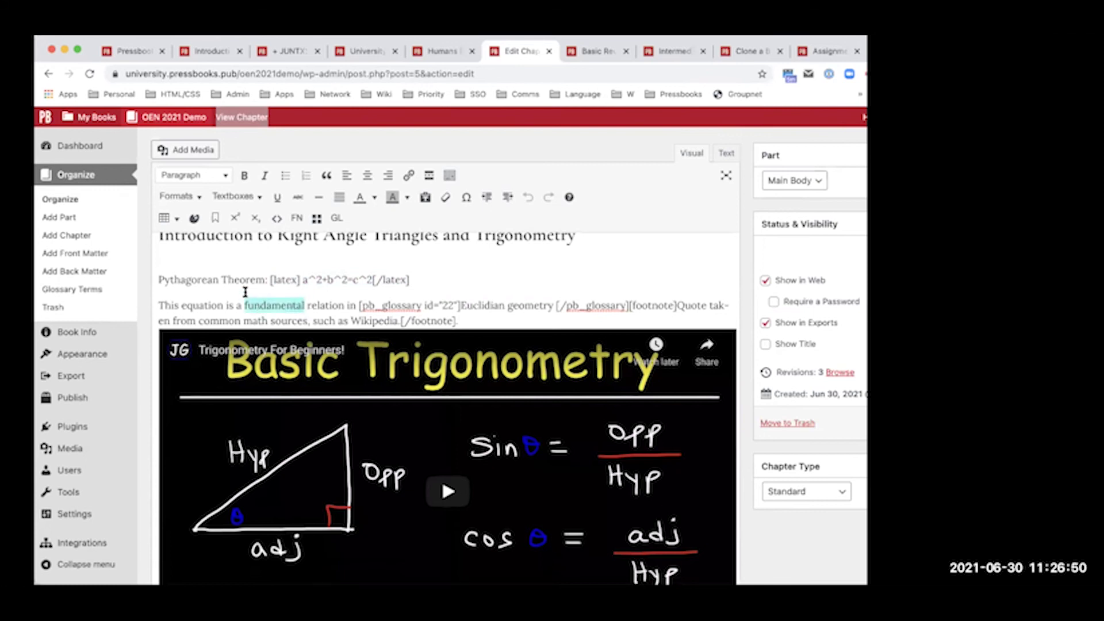
{"action": "left_click", "coordinate": [337, 218]}
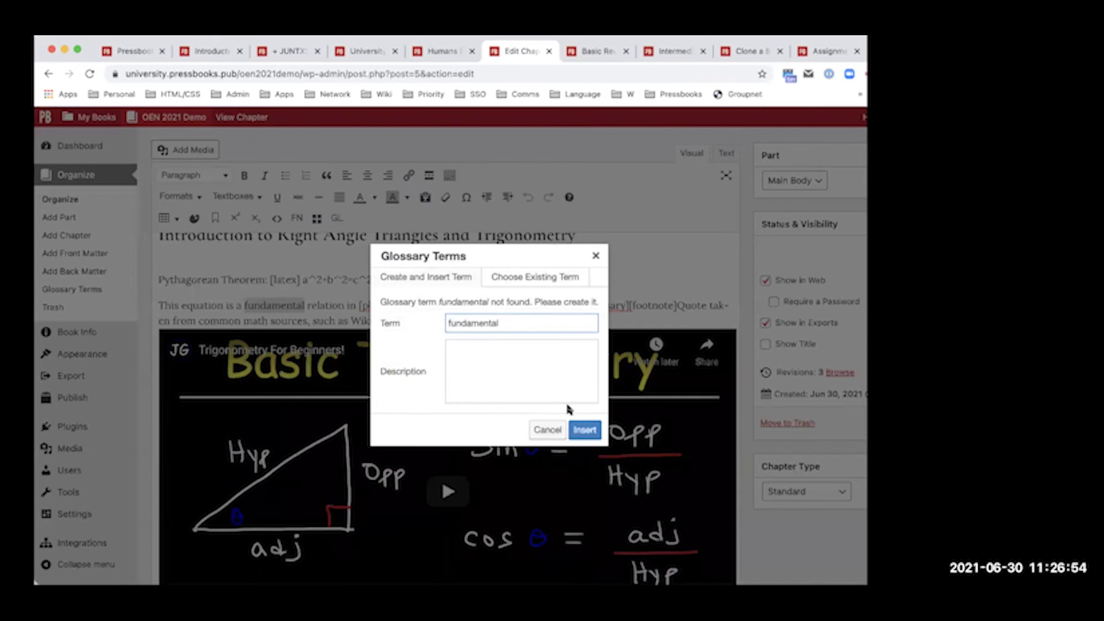
{"action": "left_click", "coordinate": [551, 278]}
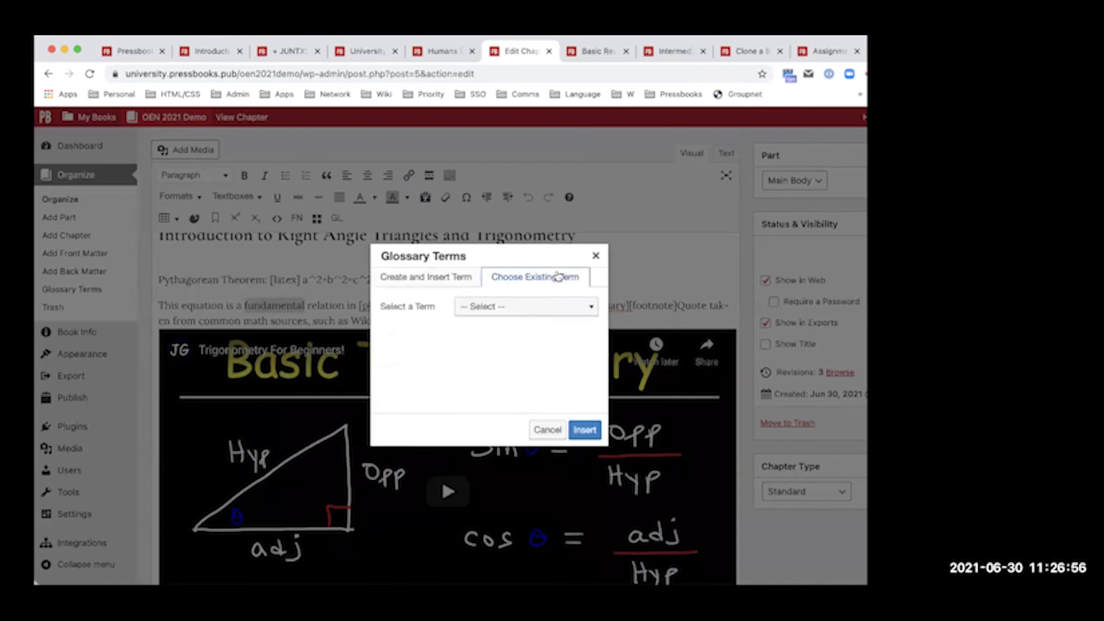
{"action": "left_click", "coordinate": [502, 307]}
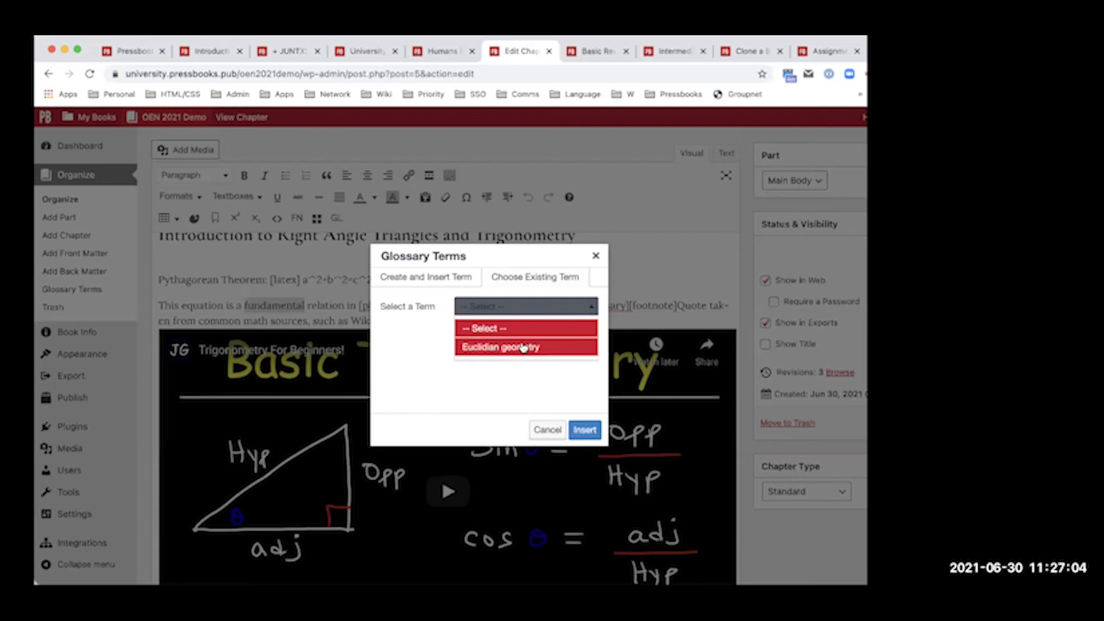
{"action": "left_click", "coordinate": [487, 386]}
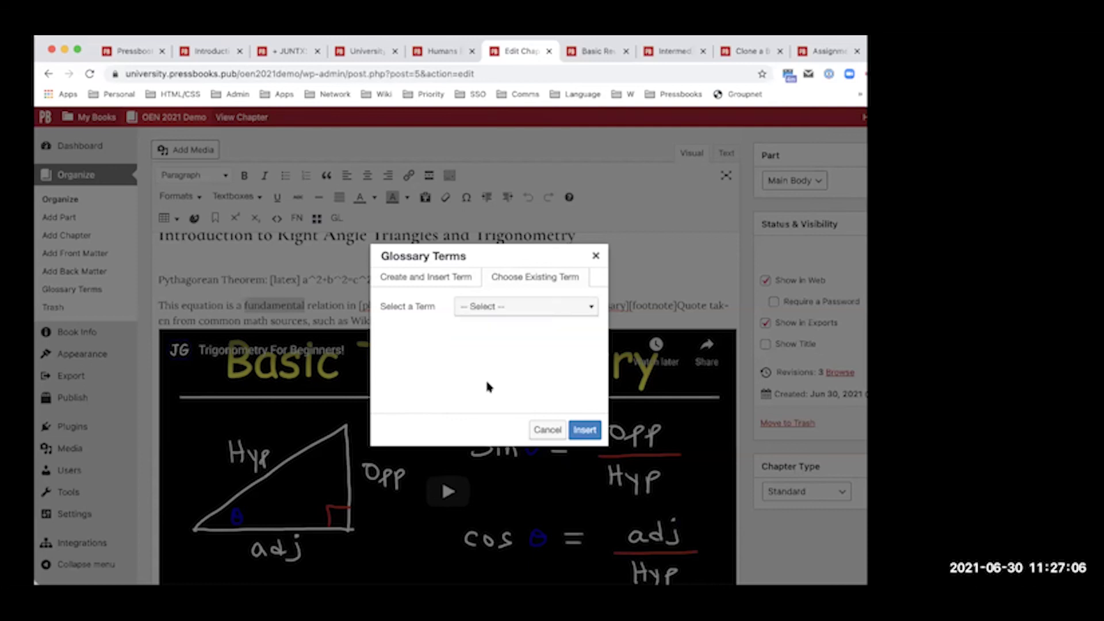
{"action": "left_click", "coordinate": [596, 256]}
{"action": "left_click", "coordinate": [473, 322]}
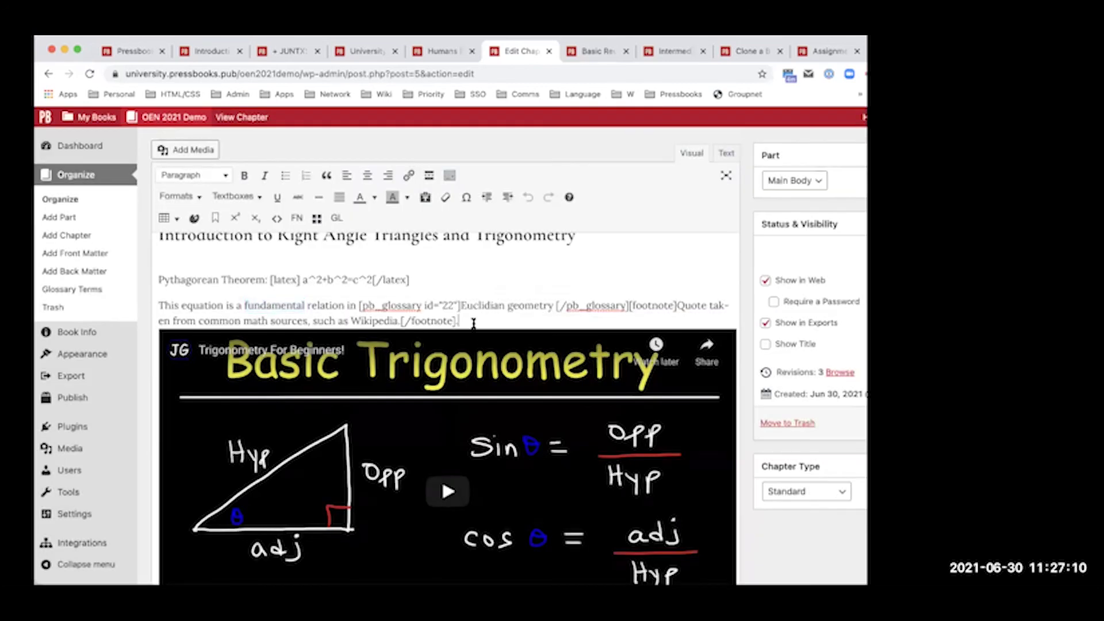
Step: Try inserting a footnote after "such as" in the paragraph below the theorem, and remove its shortcode again
{"action": "left_click", "coordinate": [345, 319]}
{"action": "left_click", "coordinate": [543, 181]}
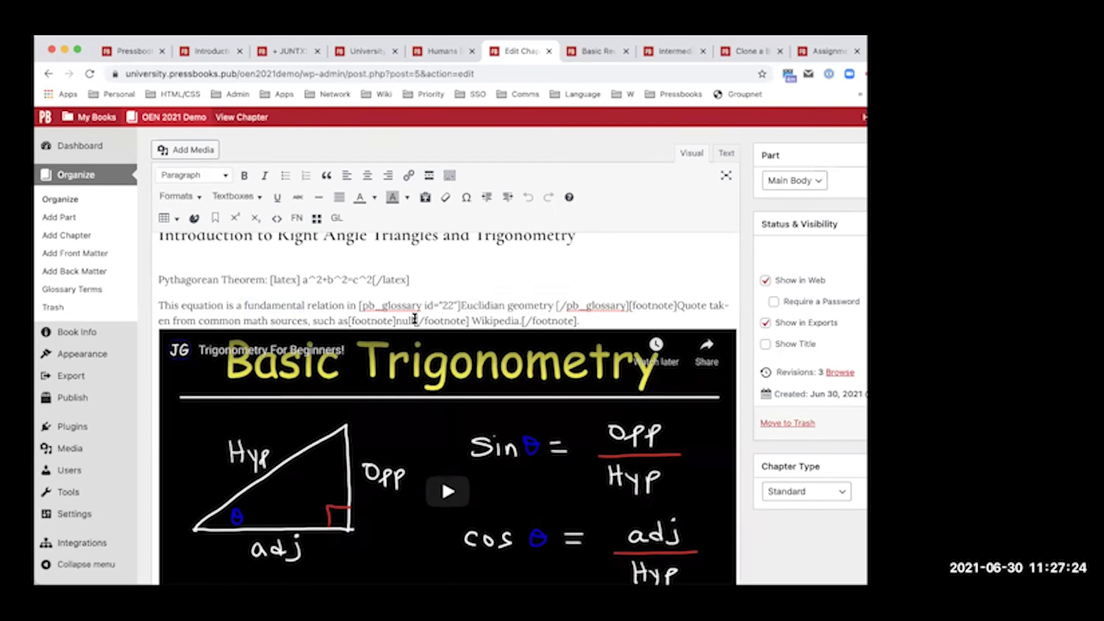
{"action": "left_click_drag", "start_coordinate": [415, 321], "coordinate": [360, 317]}
{"action": "left_click", "coordinate": [467, 319]}
{"action": "key", "text": "BackSpace"}
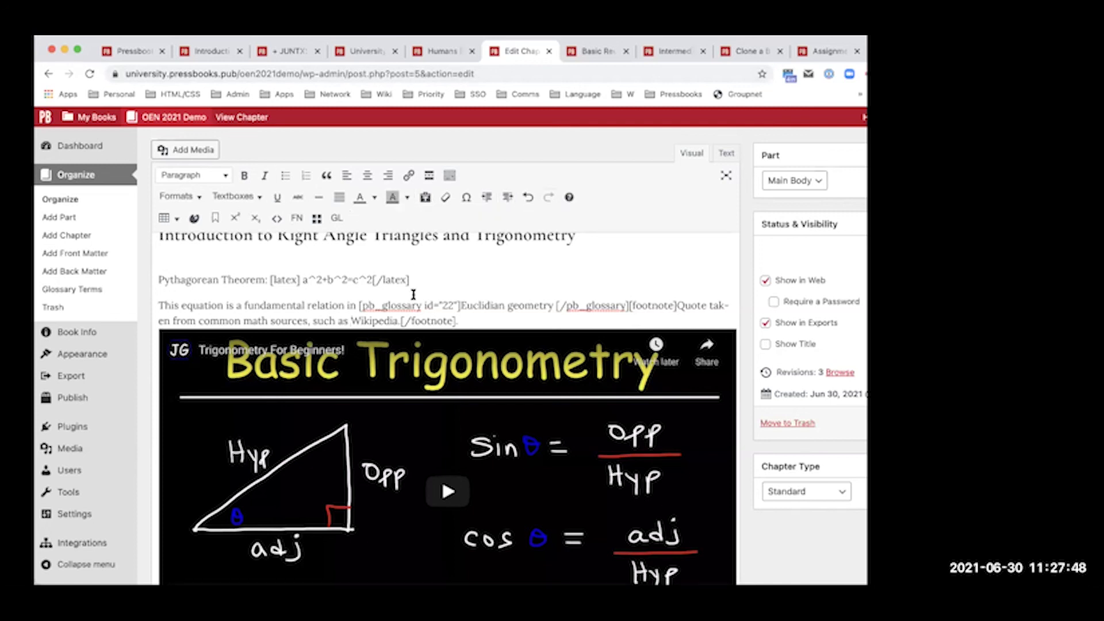
Step: Inspect the source URL of the embedded Basic Trigonometry video and close its settings without changes
{"action": "scroll", "coordinate": [429, 321], "scroll_direction": "down", "scroll_amount": 3}
{"action": "scroll", "coordinate": [448, 382], "scroll_direction": "up", "scroll_amount": 1}
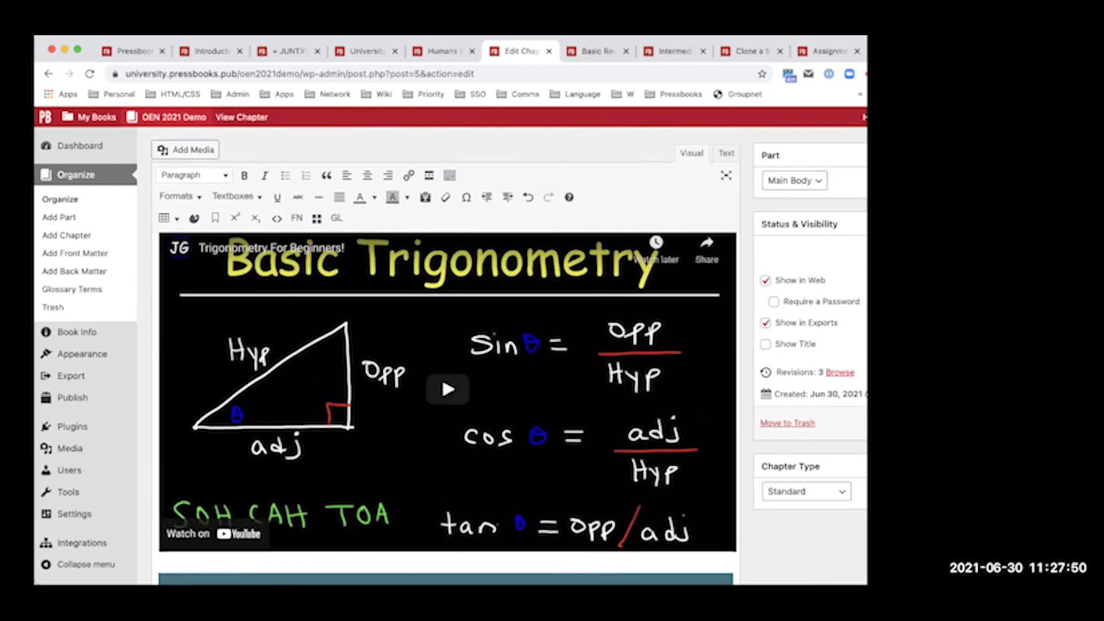
{"action": "scroll", "coordinate": [510, 320], "scroll_direction": "up", "scroll_amount": 1}
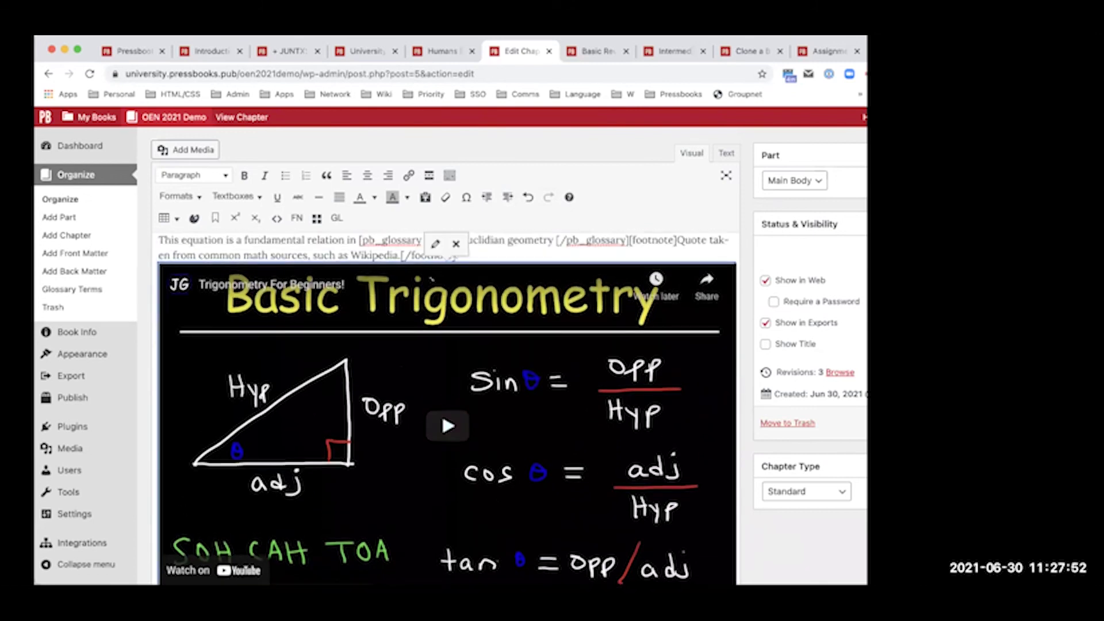
{"action": "left_click", "coordinate": [434, 244]}
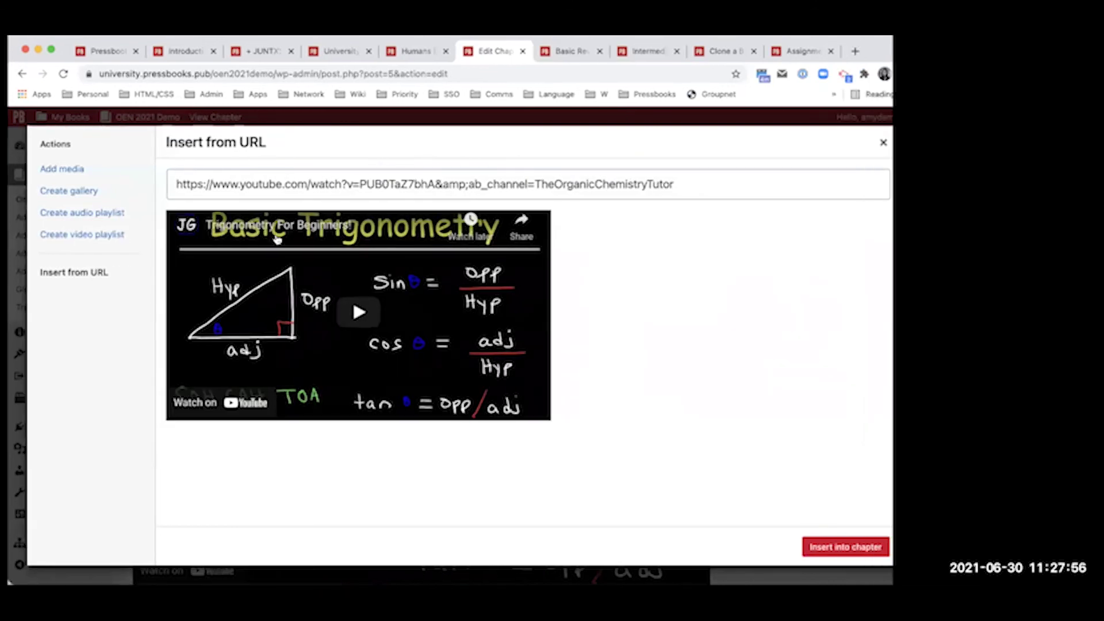
{"action": "left_click", "coordinate": [461, 171]}
{"action": "triple_click", "coordinate": [461, 173]}
{"action": "left_click", "coordinate": [461, 173]}
{"action": "triple_click", "coordinate": [461, 173]}
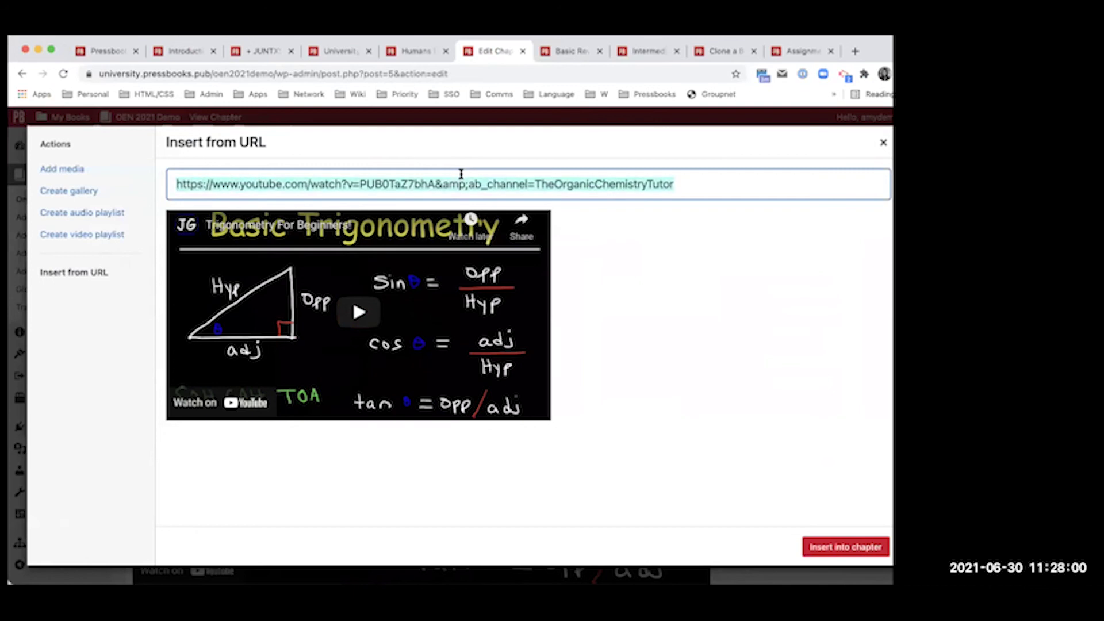
{"action": "left_click", "coordinate": [884, 143]}
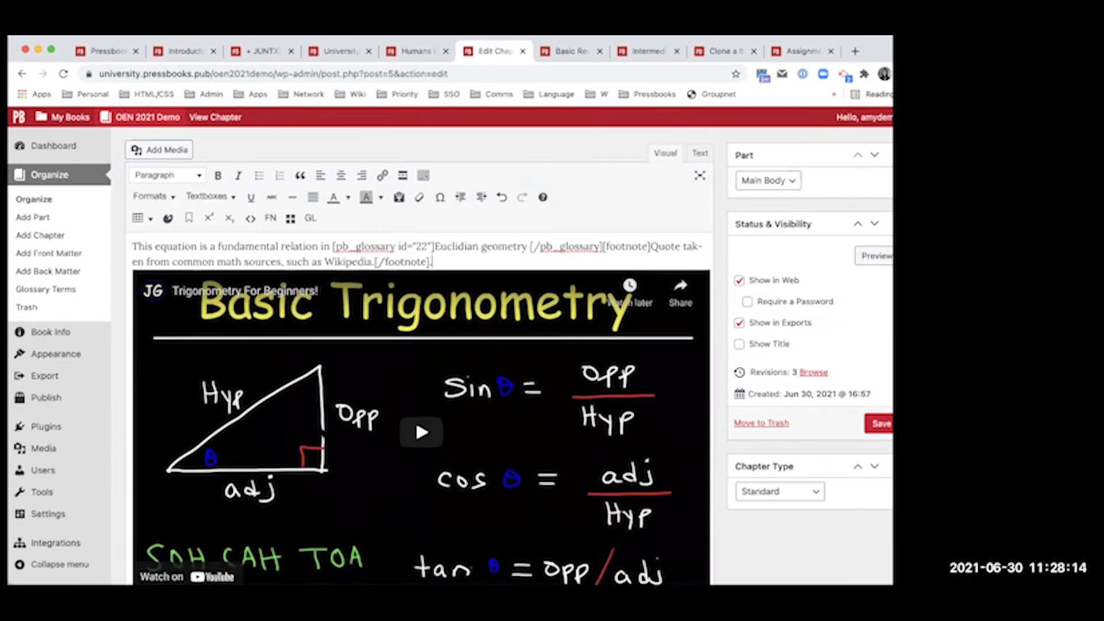
Step: Look through the available textbox styles and examine the heading of the "A diagram explaining the rule" textbox
{"action": "scroll", "coordinate": [282, 233], "scroll_direction": "down", "scroll_amount": 7}
{"action": "scroll", "coordinate": [282, 233], "scroll_direction": "up", "scroll_amount": 2}
{"action": "scroll", "coordinate": [421, 408], "scroll_direction": "up", "scroll_amount": 4}
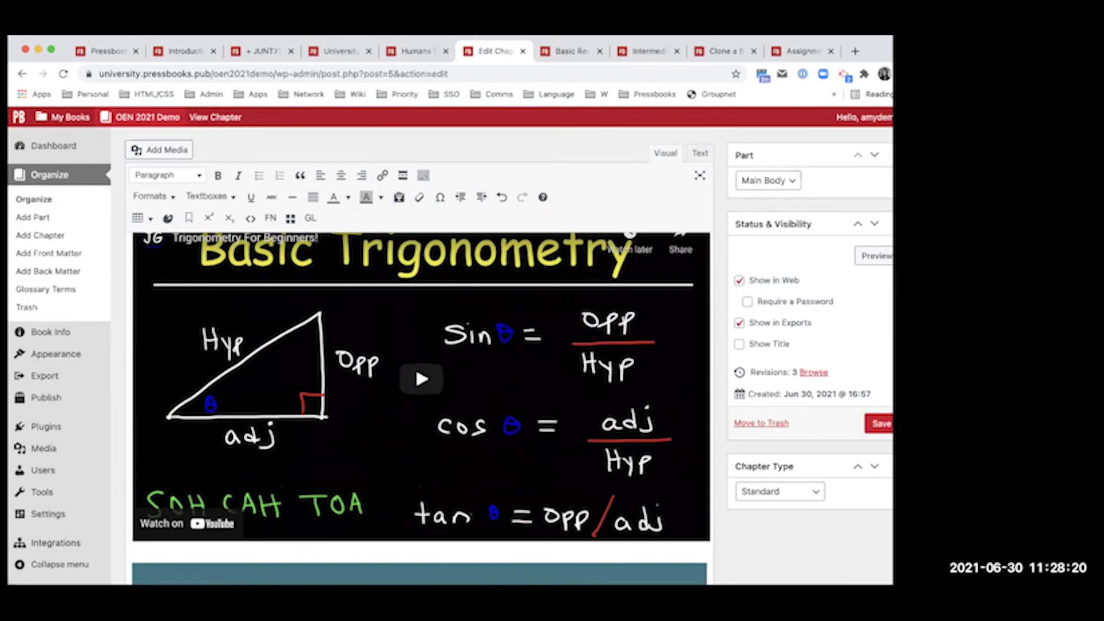
{"action": "scroll", "coordinate": [447, 341], "scroll_direction": "down", "scroll_amount": 7}
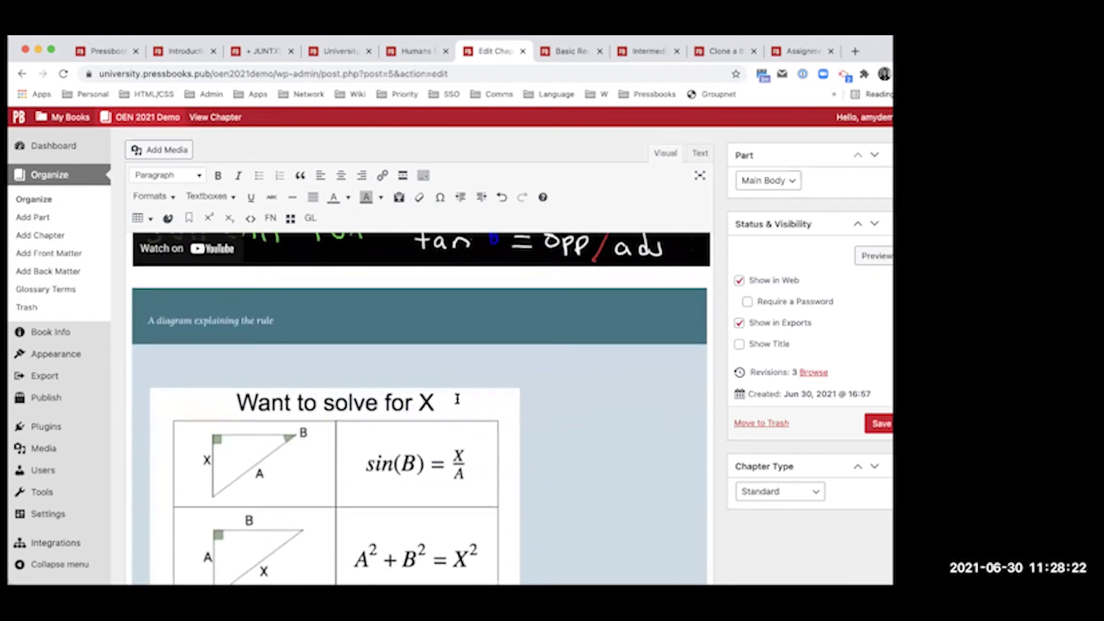
{"action": "scroll", "coordinate": [457, 398], "scroll_direction": "up", "scroll_amount": 2}
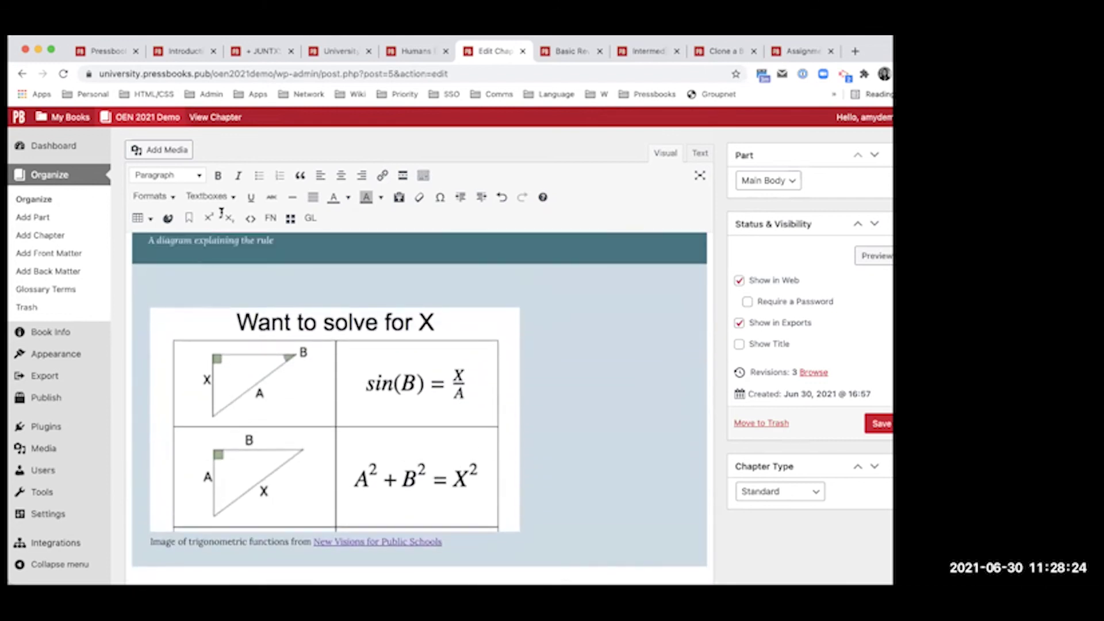
{"action": "left_click", "coordinate": [210, 196]}
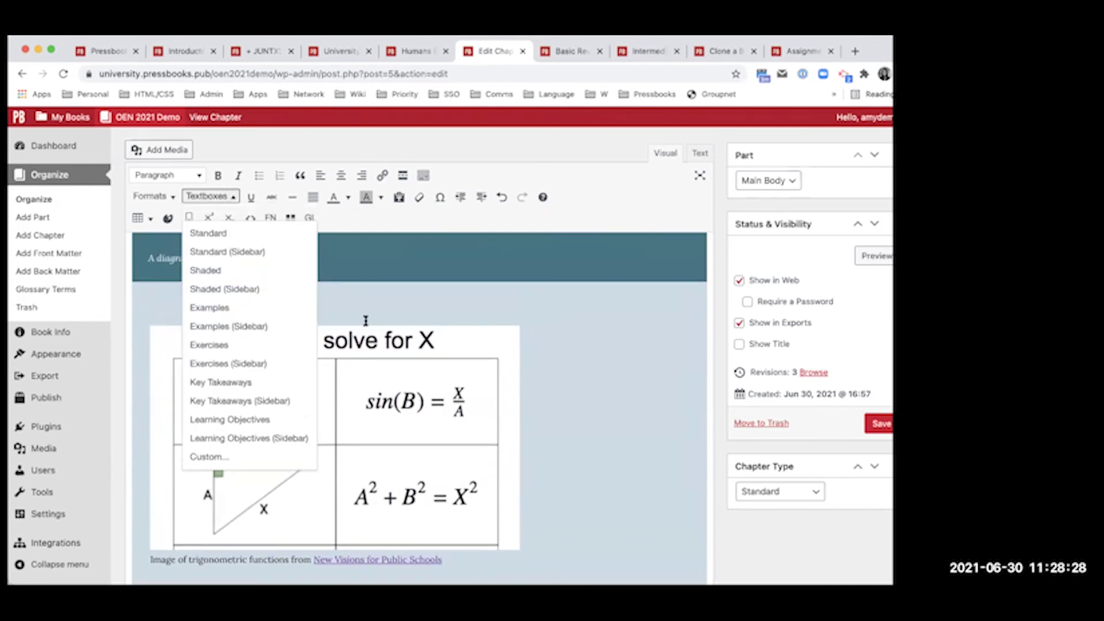
{"action": "left_click", "coordinate": [299, 291]}
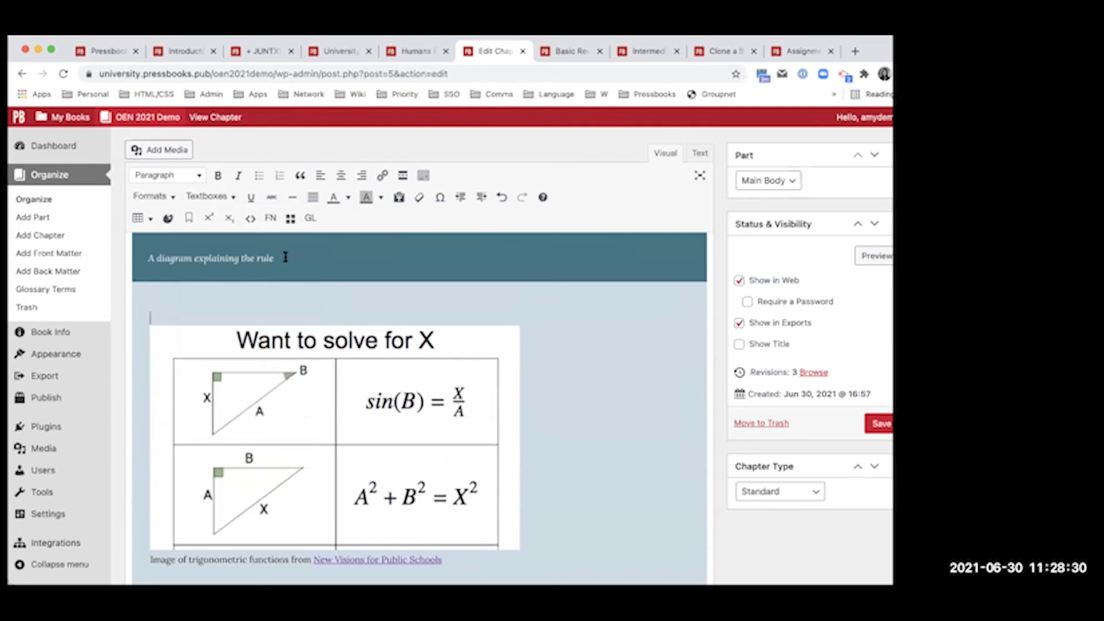
{"action": "left_click", "coordinate": [210, 196]}
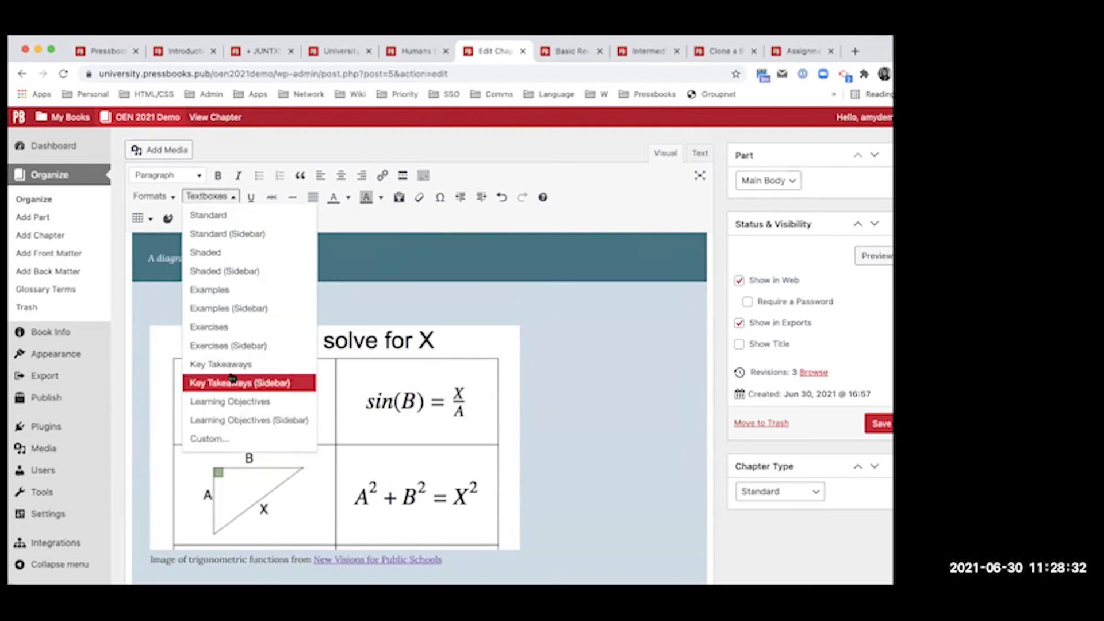
{"action": "left_click", "coordinate": [261, 256]}
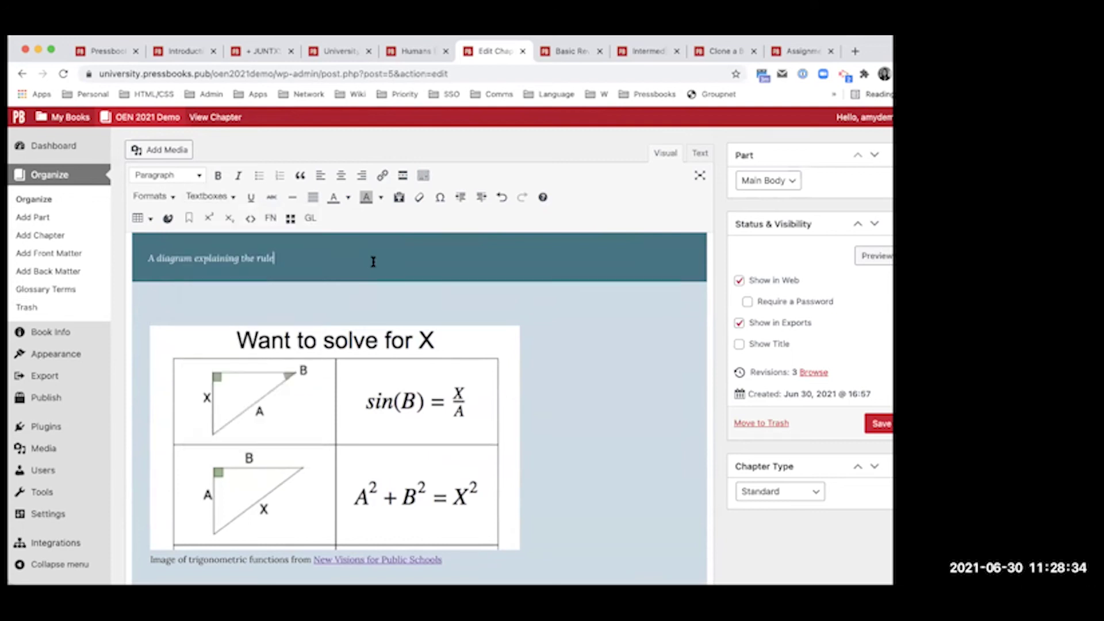
{"action": "left_click_drag", "start_coordinate": [290, 258], "coordinate": [151, 259]}
{"action": "double_click", "coordinate": [156, 257]}
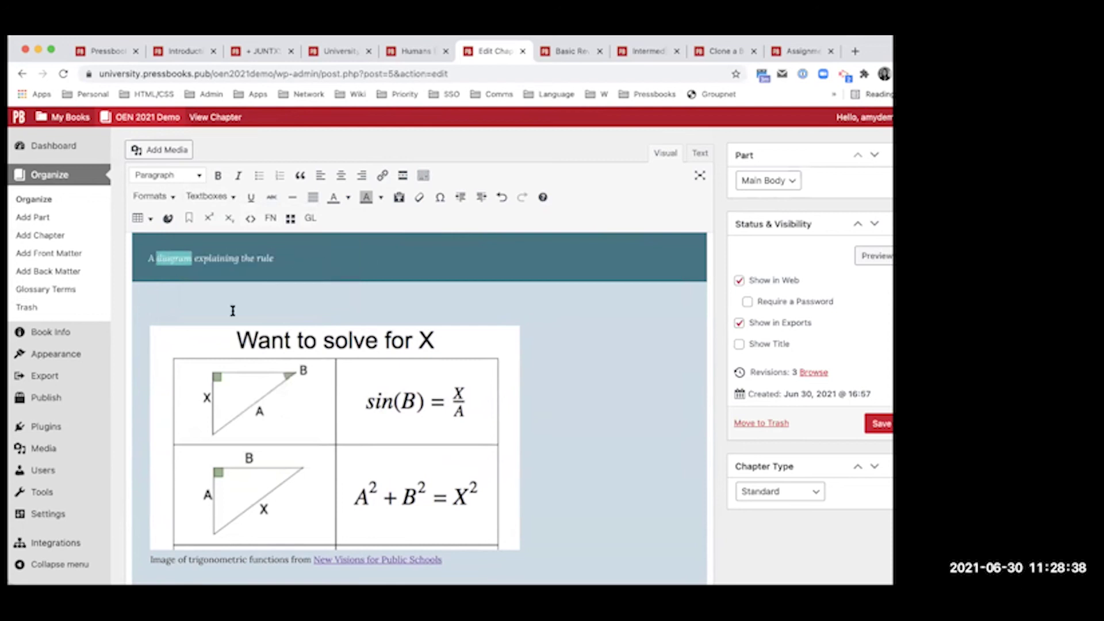
Step: Inspect the trigonometry image in the textbox and the New Visions for Public Schools source link in its caption
{"action": "scroll", "coordinate": [233, 311], "scroll_direction": "down", "scroll_amount": 2}
{"action": "left_click", "coordinate": [395, 426]}
{"action": "left_click", "coordinate": [347, 505]}
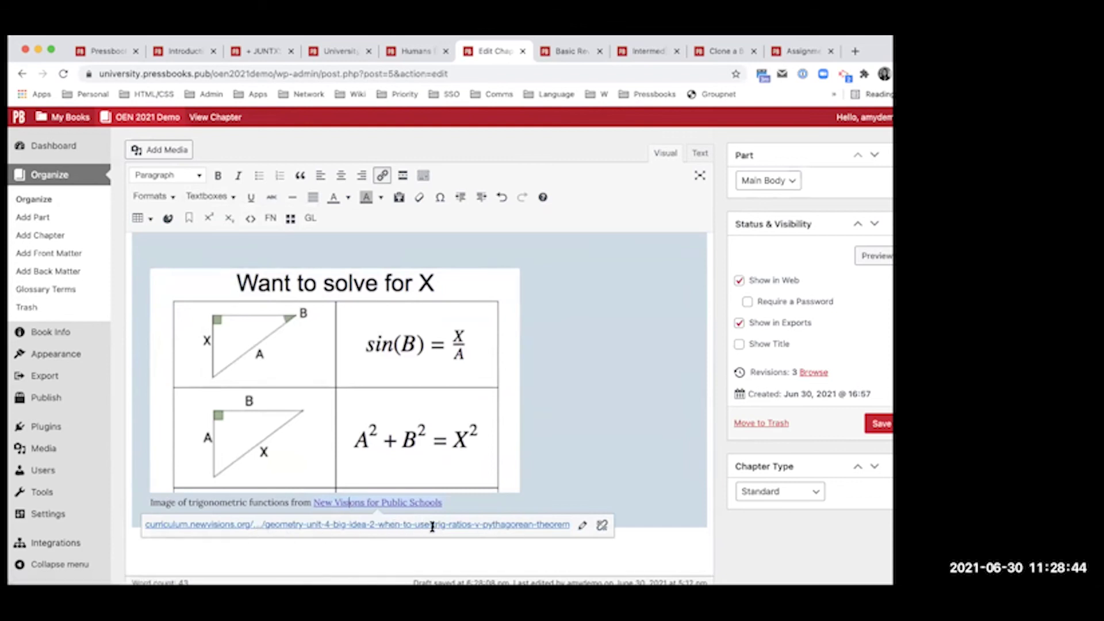
{"action": "left_click", "coordinate": [600, 471]}
{"action": "left_click", "coordinate": [460, 502]}
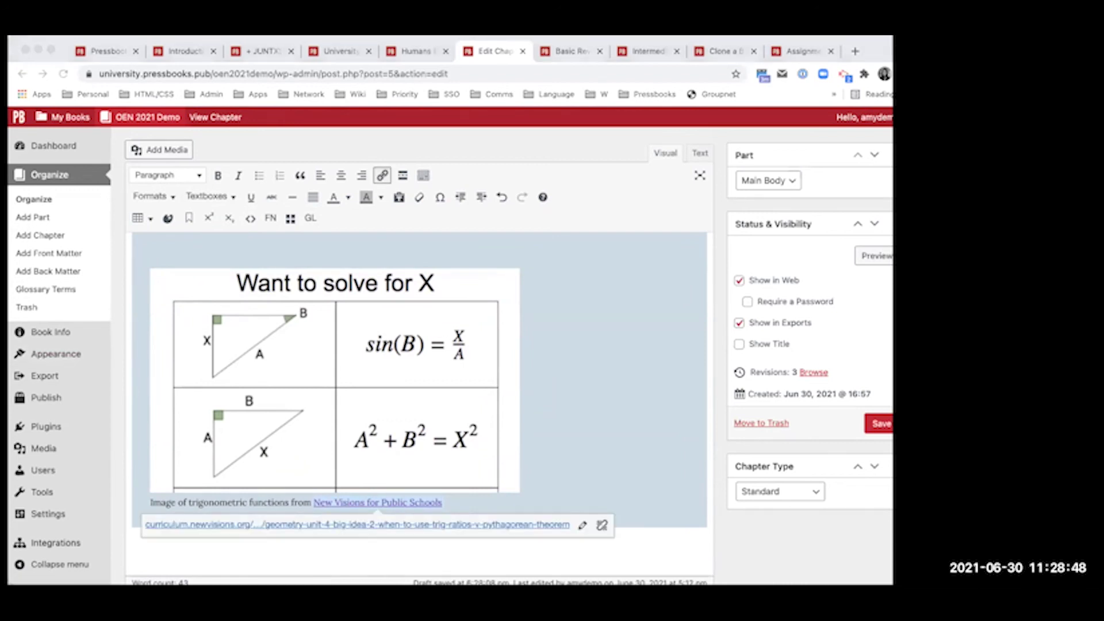
{"action": "left_click", "coordinate": [565, 378]}
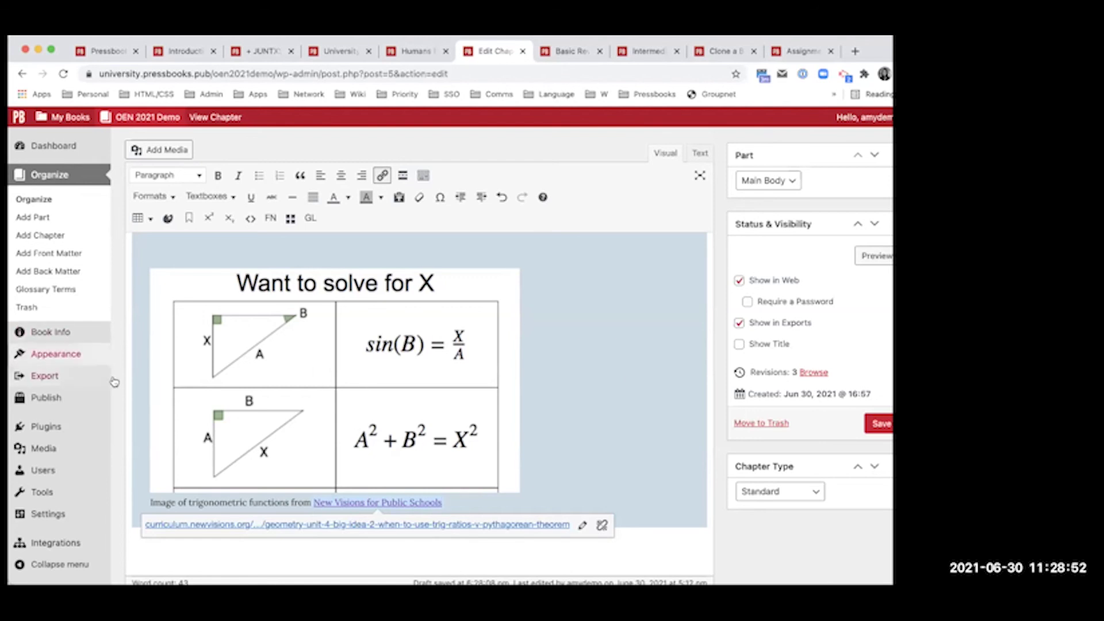
Step: In the book's theme options, enable displaying media attributions at the end of a chapter and save the settings
{"action": "mouse_move", "coordinate": [109, 362]}
{"action": "left_click", "coordinate": [148, 373]}
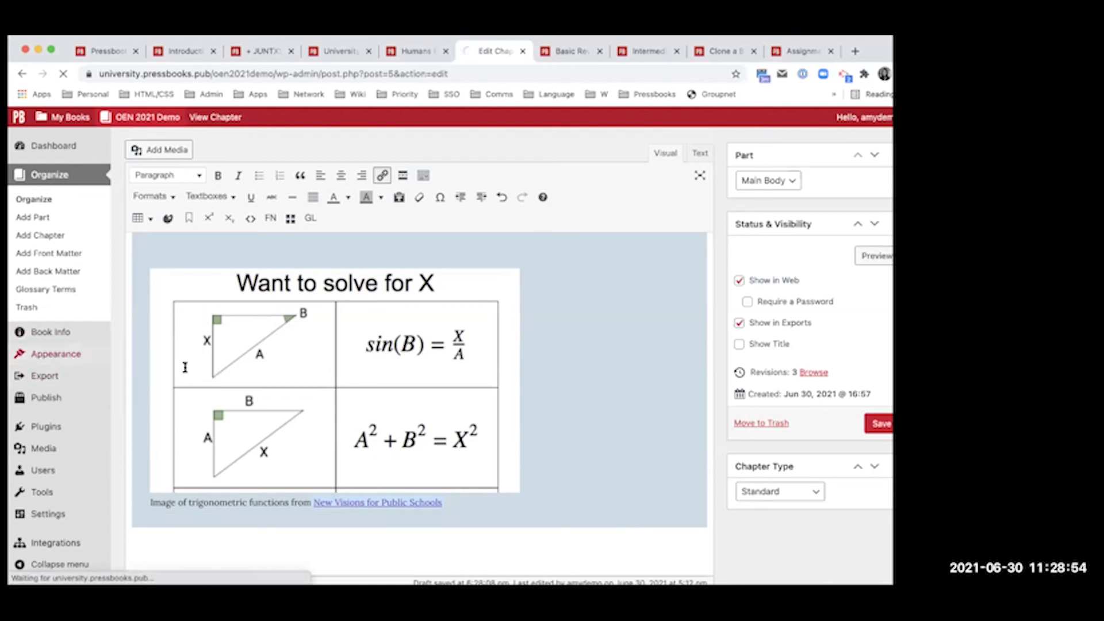
{"action": "scroll", "coordinate": [369, 387], "scroll_direction": "down", "scroll_amount": 2}
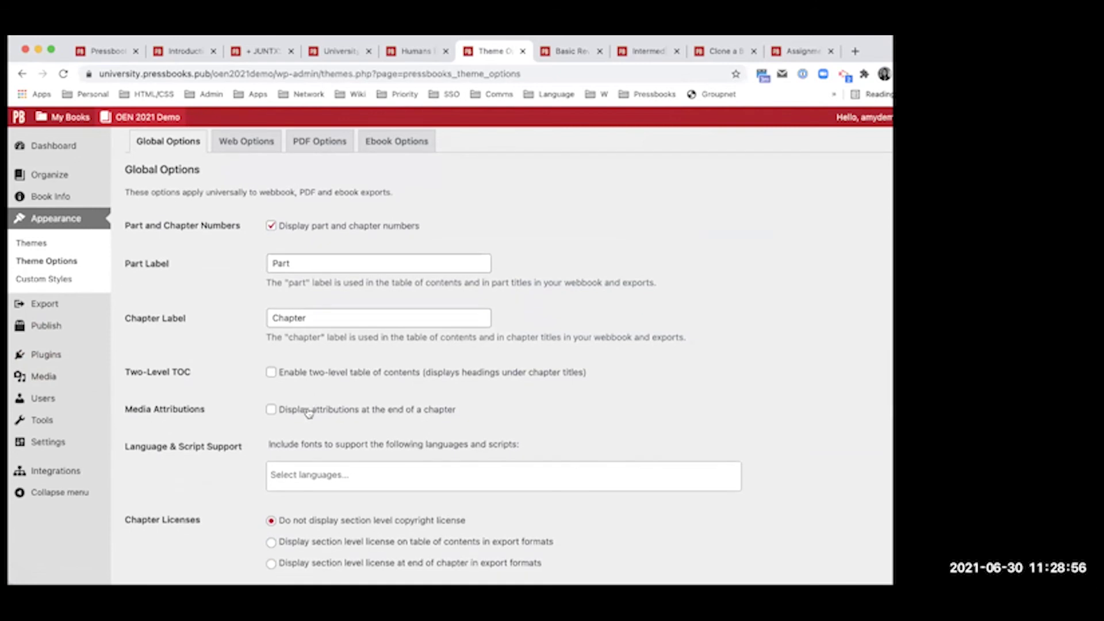
{"action": "left_click", "coordinate": [308, 410]}
{"action": "scroll", "coordinate": [308, 409], "scroll_direction": "down", "scroll_amount": 3}
{"action": "scroll", "coordinate": [401, 345], "scroll_direction": "down", "scroll_amount": 20}
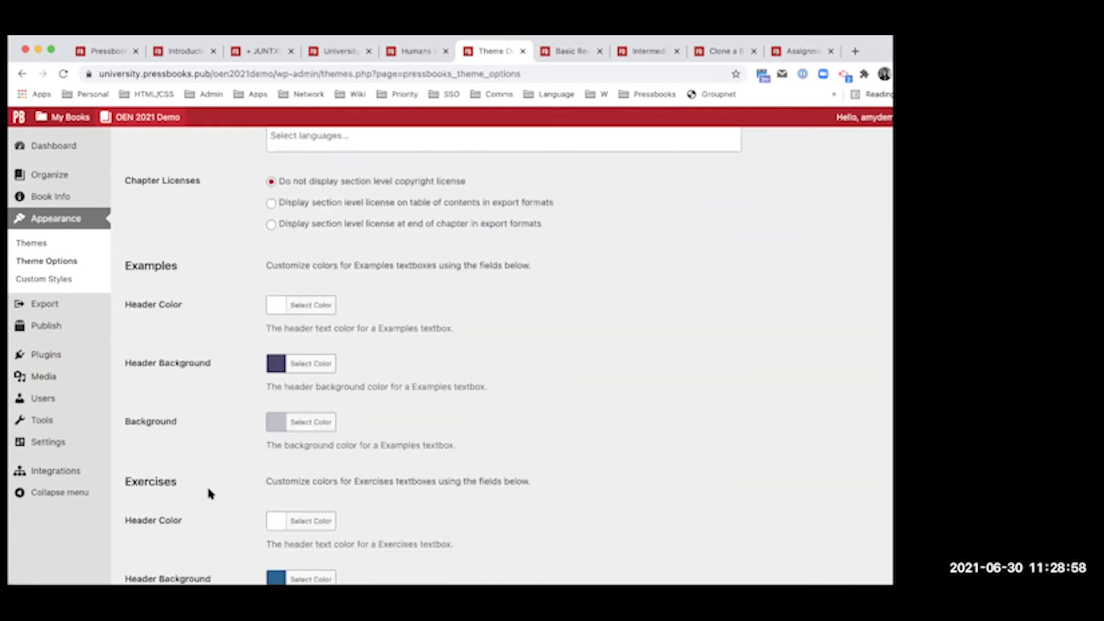
{"action": "left_click", "coordinate": [154, 515]}
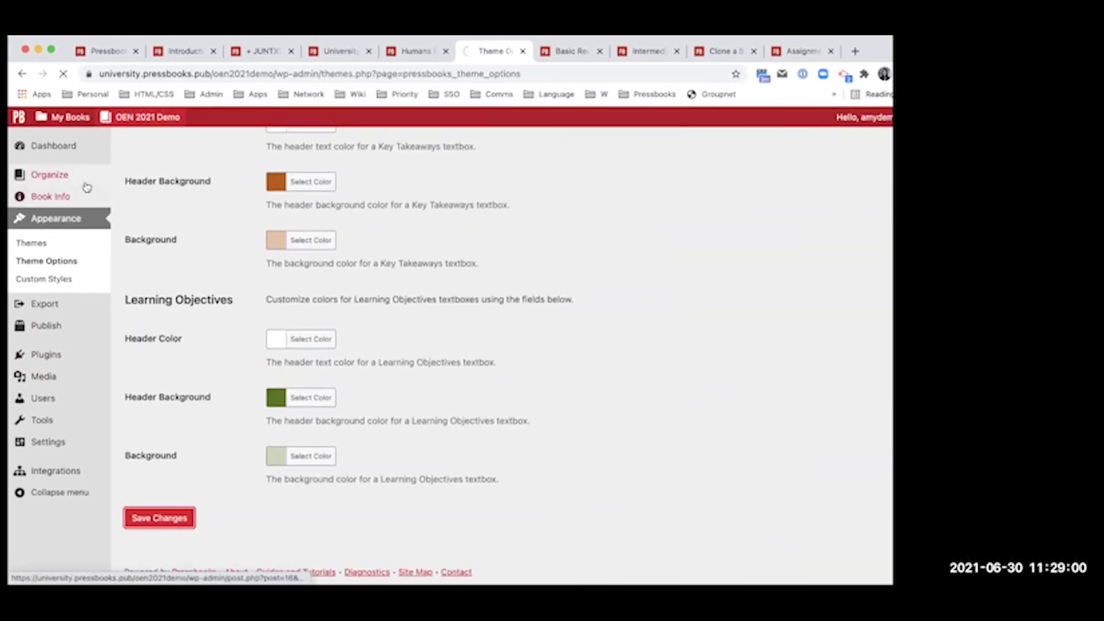
Step: Visit the OEN 2021 Demo webbook and open its first chapter from the table of contents
{"action": "mouse_move", "coordinate": [87, 187]}
{"action": "mouse_move", "coordinate": [147, 118]}
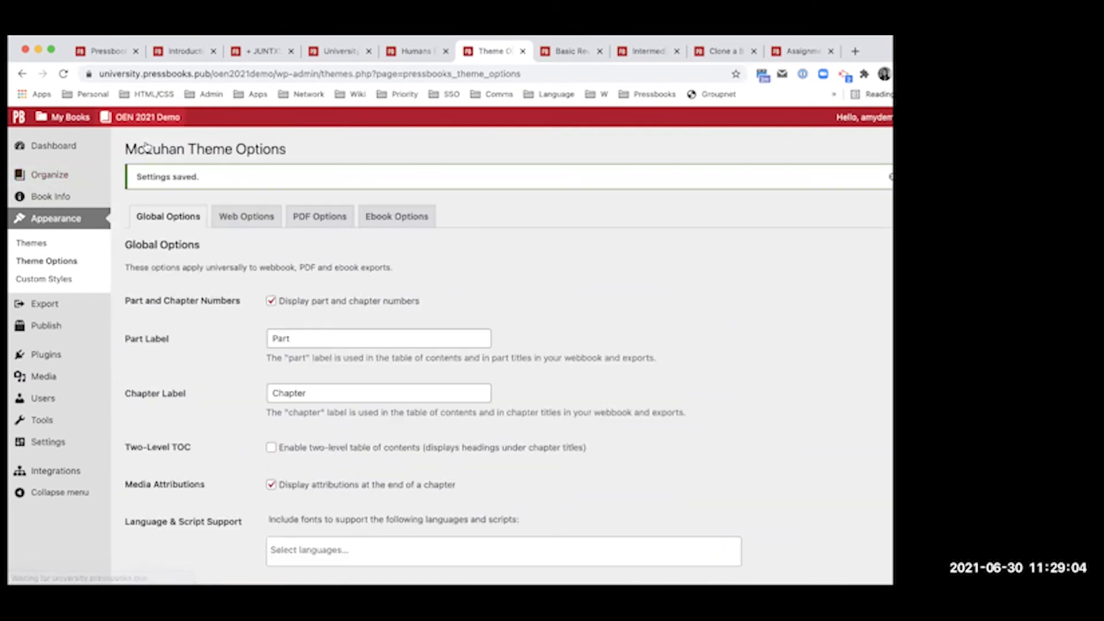
{"action": "left_click", "coordinate": [138, 144]}
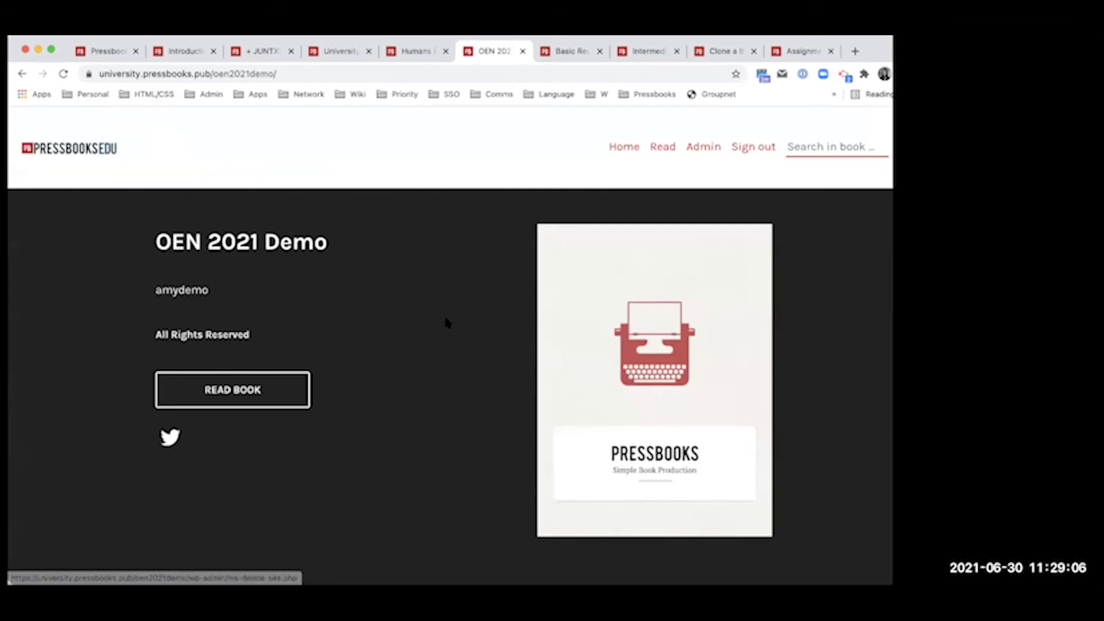
{"action": "scroll", "coordinate": [444, 312], "scroll_direction": "down", "scroll_amount": 10}
{"action": "left_click", "coordinate": [216, 263]}
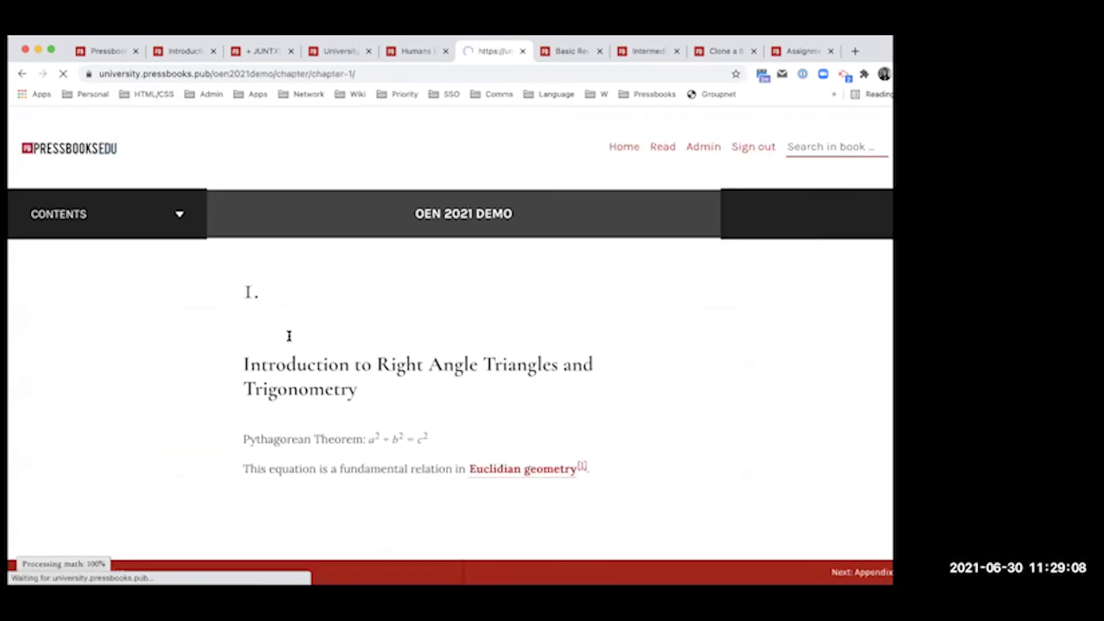
Step: Examine the Media Attributions section at the chapter's end, including the image's title link and its CC BY-NC-SA license
{"action": "scroll", "coordinate": [291, 370], "scroll_direction": "down", "scroll_amount": 15}
{"action": "scroll", "coordinate": [293, 372], "scroll_direction": "down", "scroll_amount": 1}
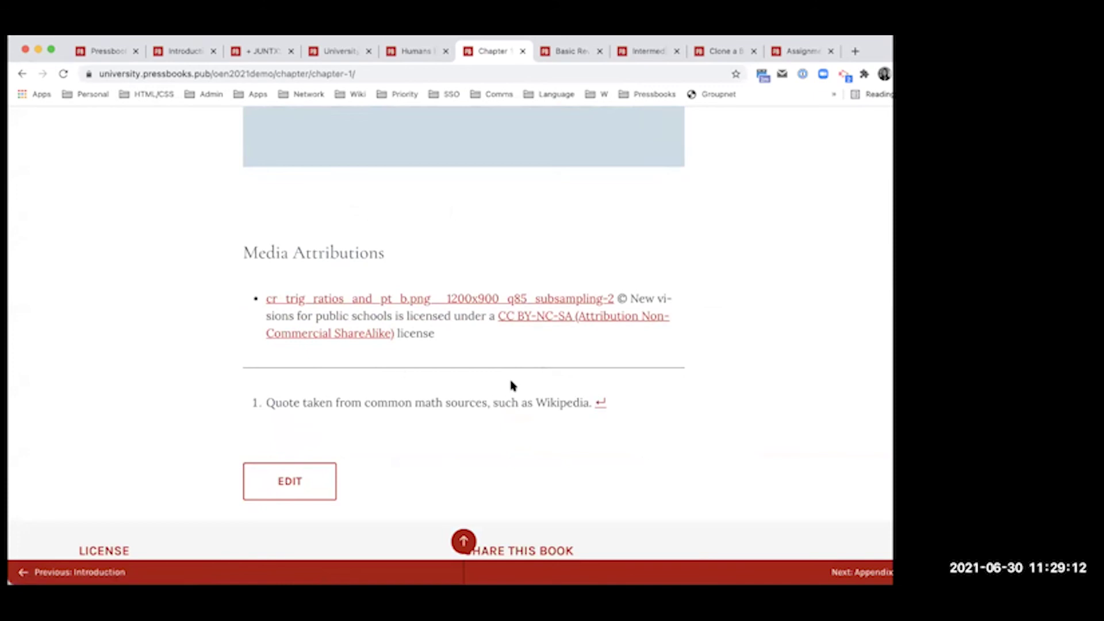
{"action": "scroll", "coordinate": [510, 382], "scroll_direction": "up", "scroll_amount": 10}
{"action": "scroll", "coordinate": [529, 377], "scroll_direction": "down", "scroll_amount": 9}
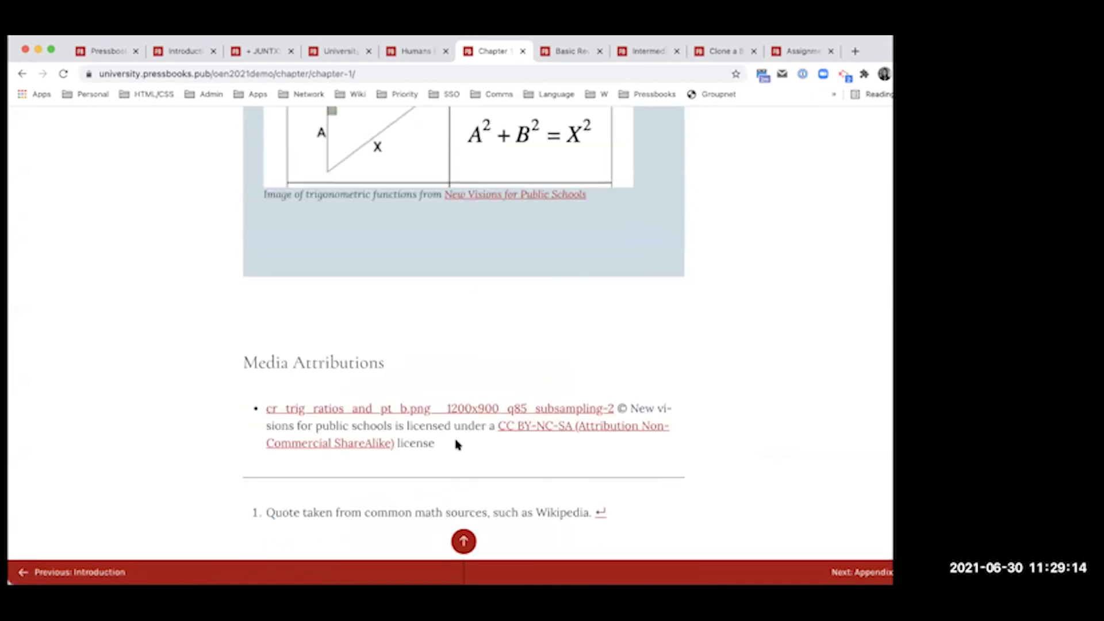
{"action": "left_click_drag", "start_coordinate": [267, 410], "coordinate": [612, 410]}
{"action": "left_click", "coordinate": [744, 439]}
{"action": "scroll", "coordinate": [744, 439], "scroll_direction": "down", "scroll_amount": 2}
{"action": "left_click_drag", "start_coordinate": [516, 329], "coordinate": [490, 305]}
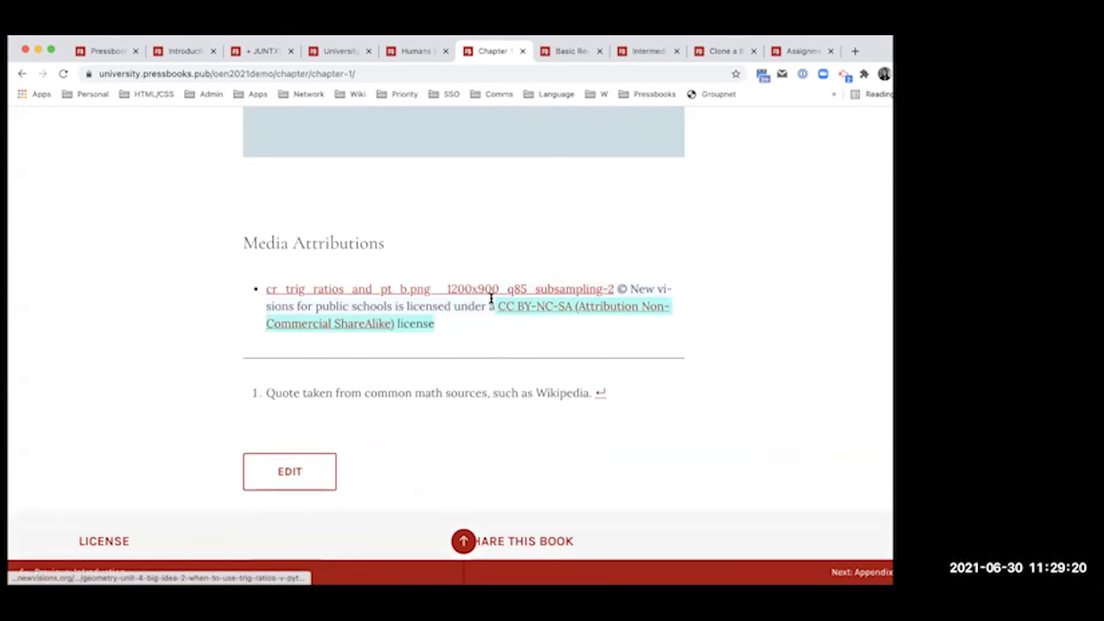
Step: Open the chapter for editing and retitle its trigonometry image in the media library as "Math Image"
{"action": "left_click", "coordinate": [313, 464]}
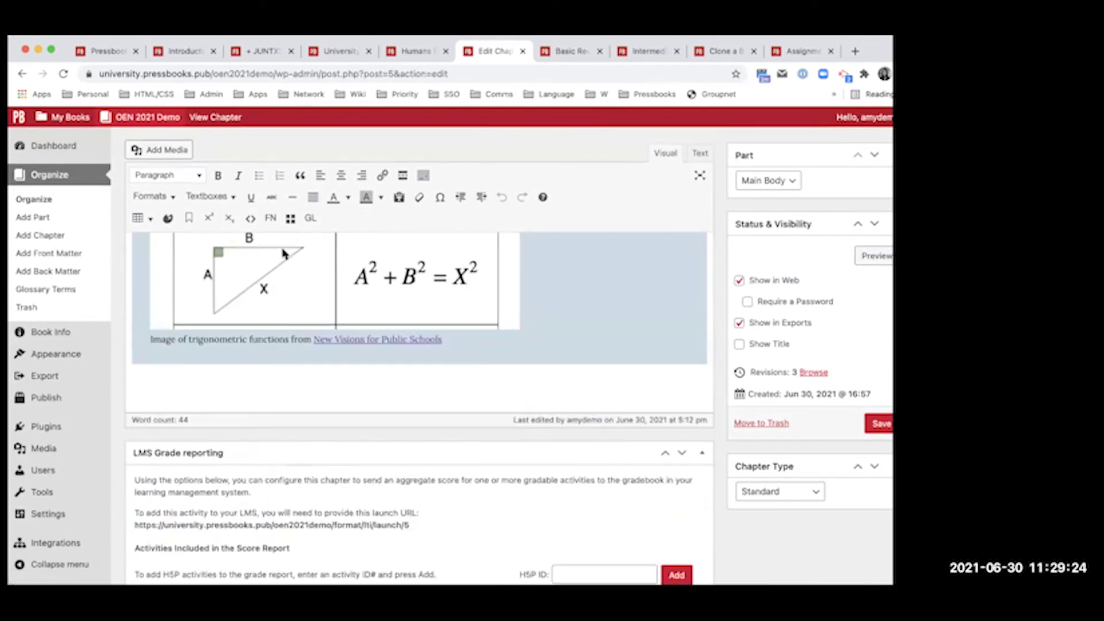
{"action": "left_click", "coordinate": [161, 158]}
{"action": "left_click", "coordinate": [218, 277]}
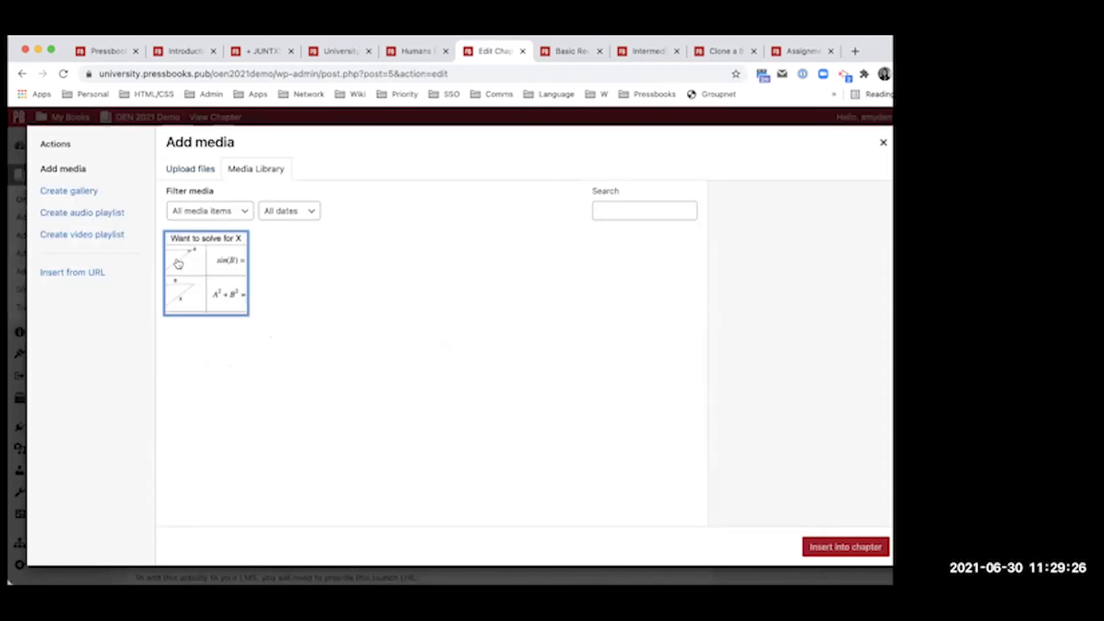
{"action": "scroll", "coordinate": [803, 374], "scroll_direction": "up", "scroll_amount": 2}
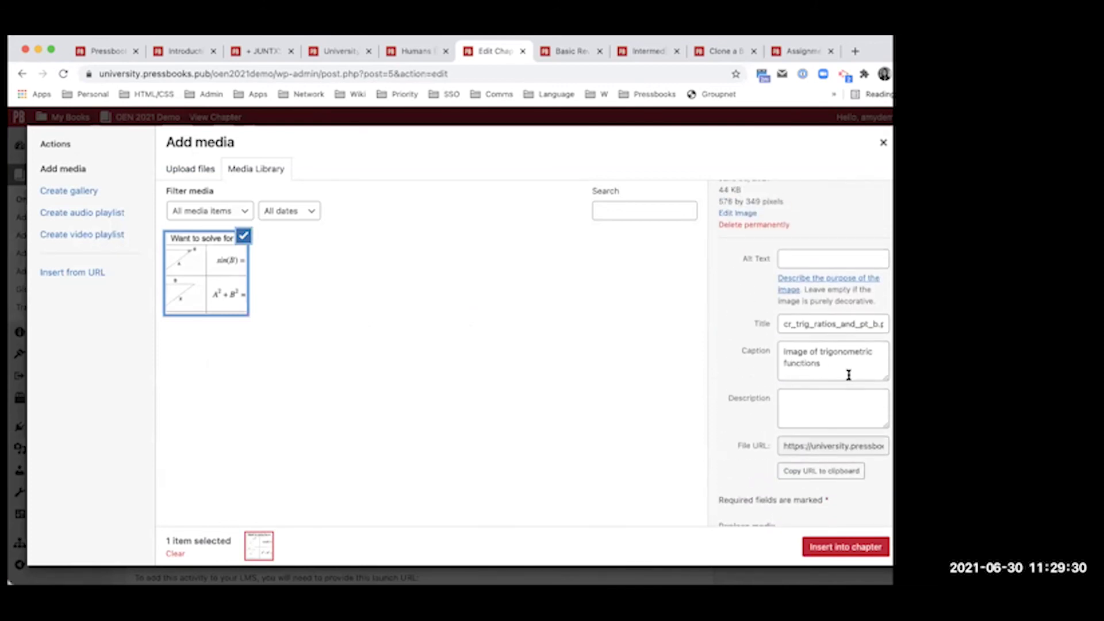
{"action": "triple_click", "coordinate": [803, 325]}
{"action": "key", "text": "BackSpace"}
{"action": "type", "text": "Math Image"}
{"action": "scroll", "coordinate": [827, 384], "scroll_direction": "up", "scroll_amount": 1}
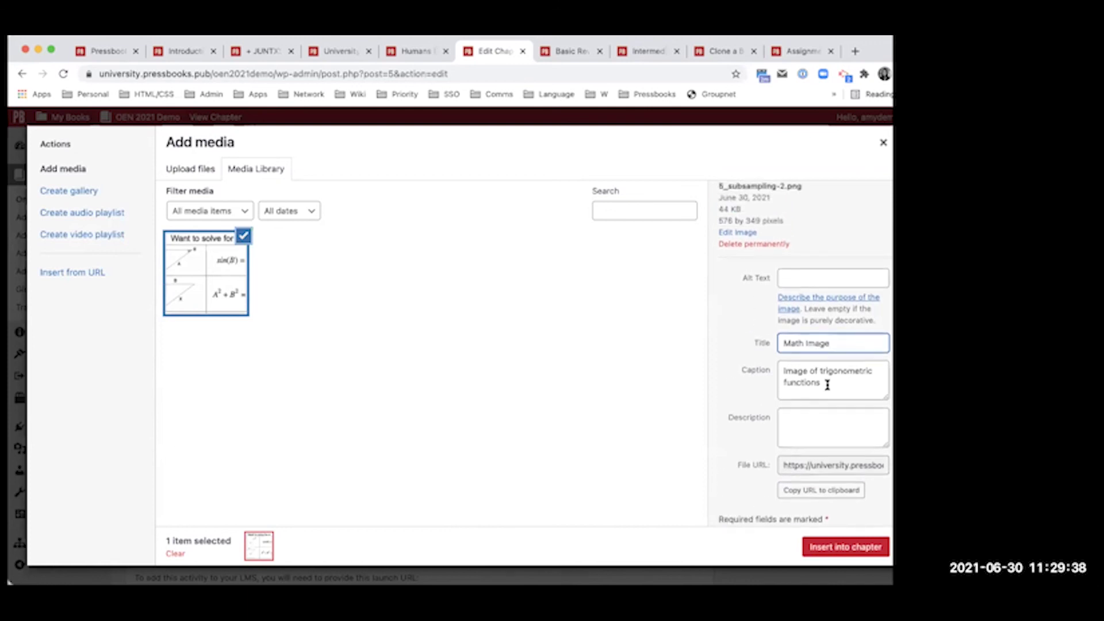
Step: Review the image's source URL, author, license and display settings, and leave the media library without inserting it
{"action": "scroll", "coordinate": [722, 352], "scroll_direction": "down", "scroll_amount": 6}
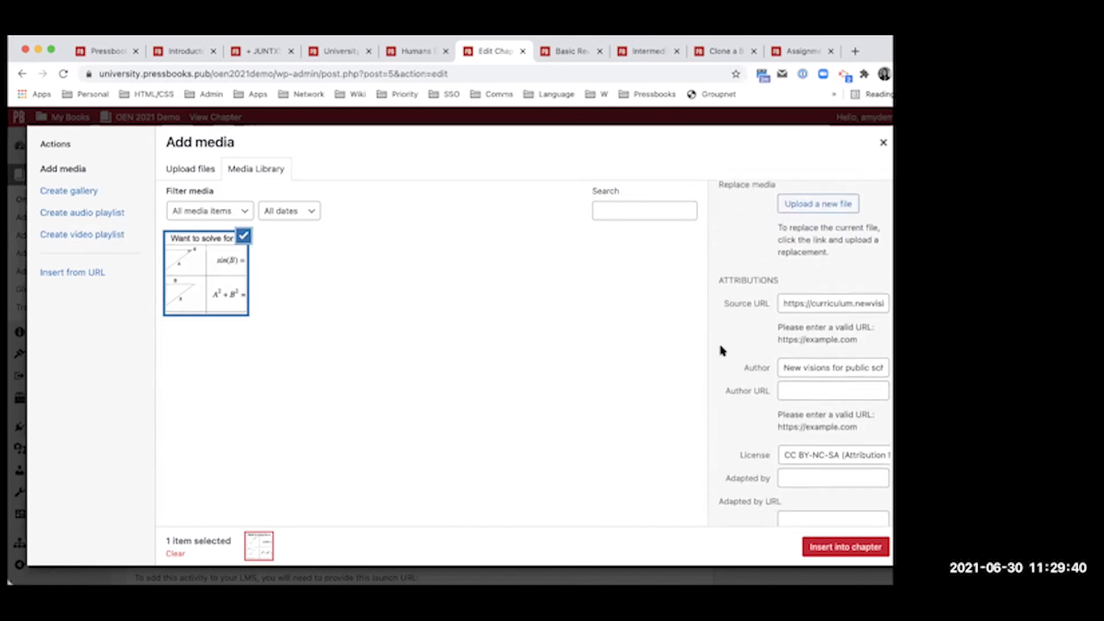
{"action": "scroll", "coordinate": [723, 350], "scroll_direction": "down", "scroll_amount": 2}
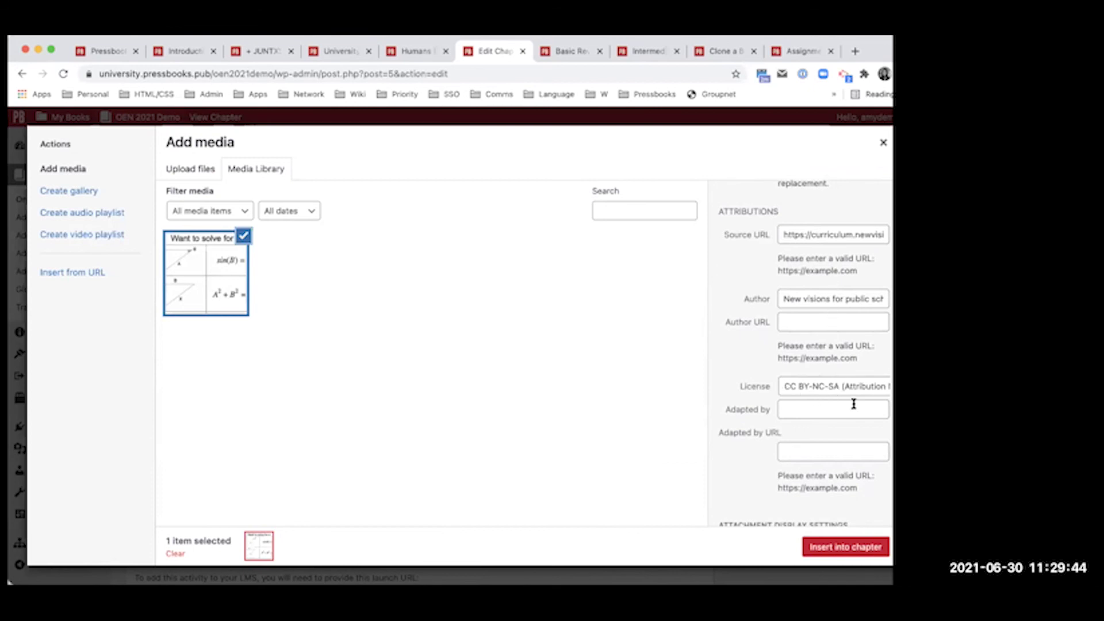
{"action": "scroll", "coordinate": [796, 391], "scroll_direction": "down", "scroll_amount": 3}
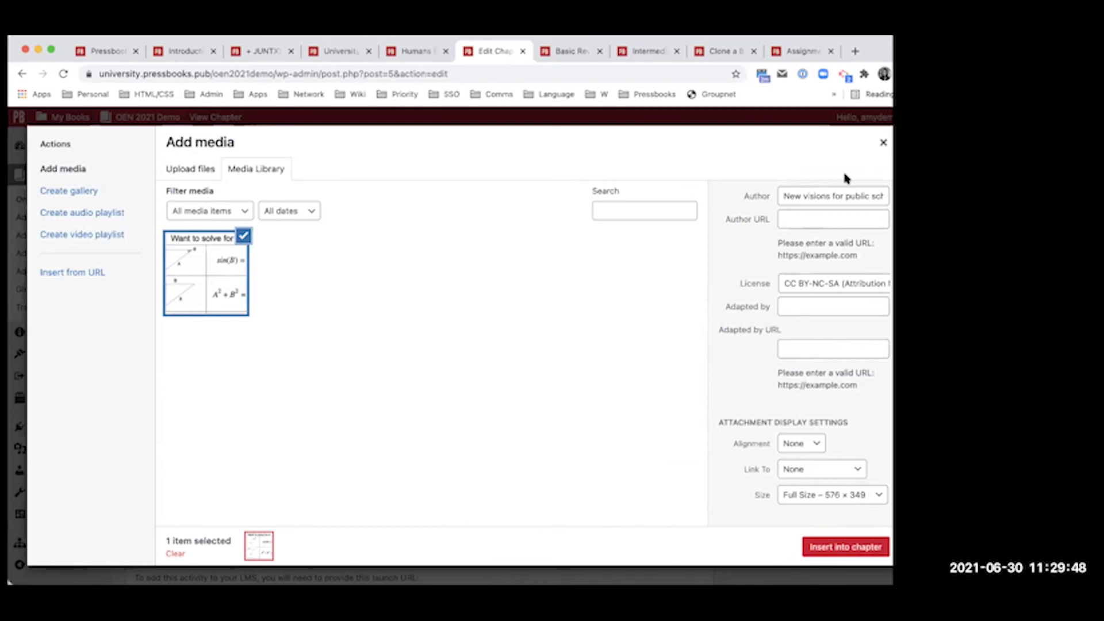
{"action": "left_click", "coordinate": [884, 142]}
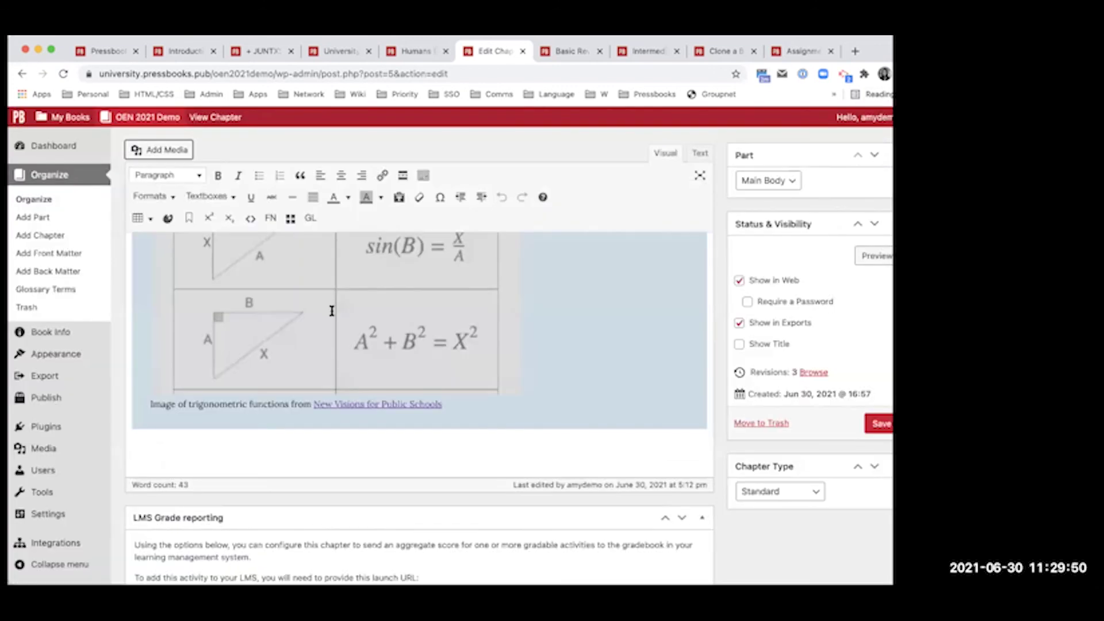
Step: Browse the revisions of Chapter 1 and compare the current revision with the one before it
{"action": "scroll", "coordinate": [552, 391], "scroll_direction": "up", "scroll_amount": 2}
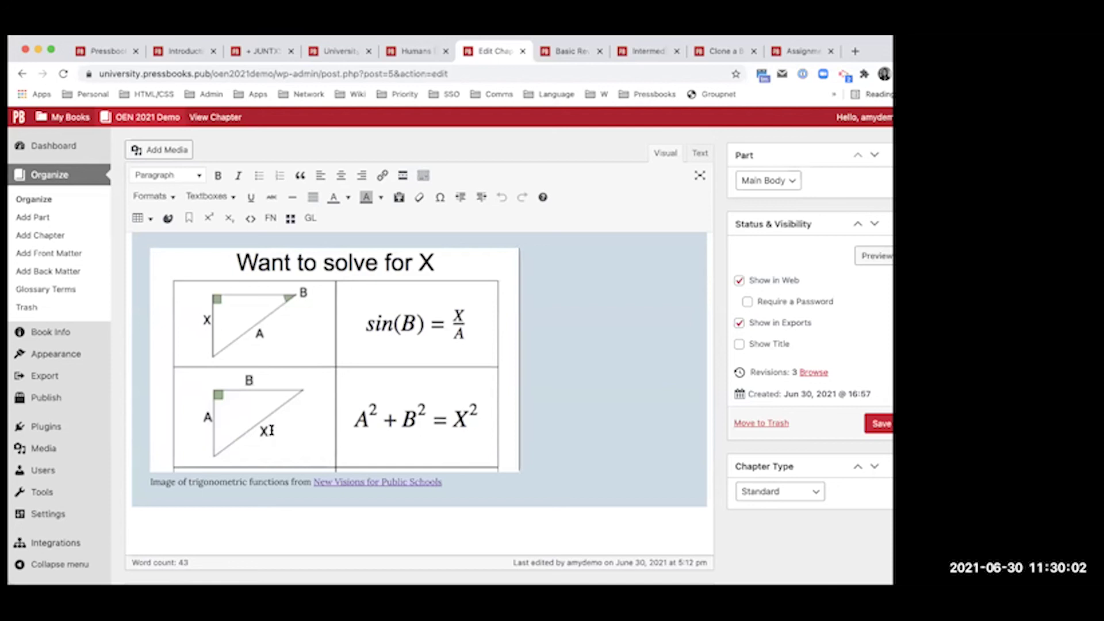
{"action": "scroll", "coordinate": [271, 430], "scroll_direction": "up", "scroll_amount": 4}
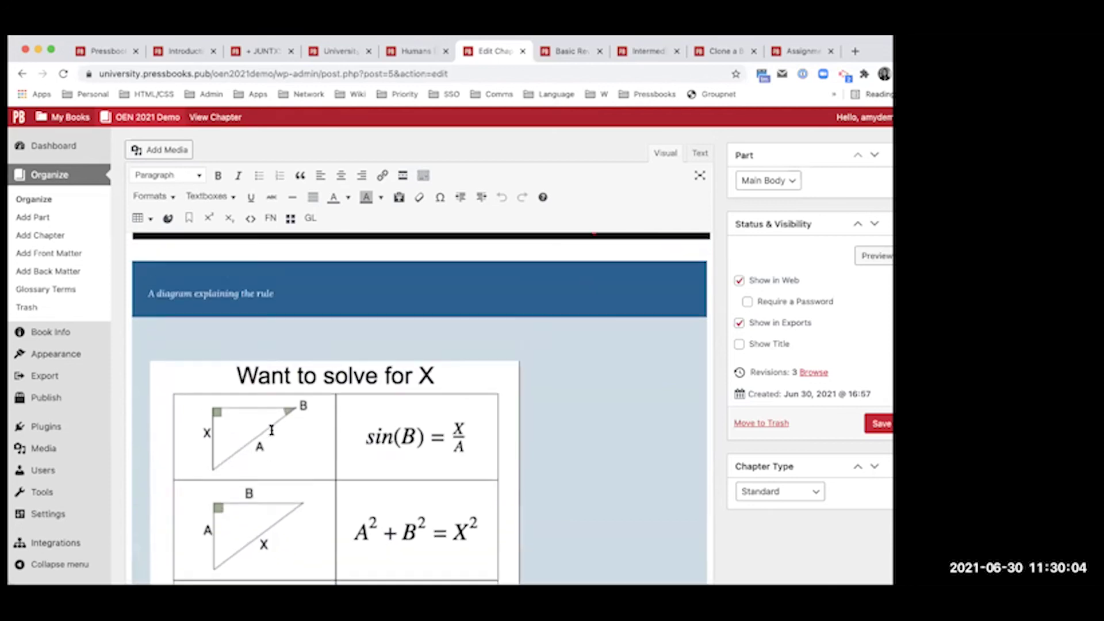
{"action": "scroll", "coordinate": [272, 431], "scroll_direction": "up", "scroll_amount": 10}
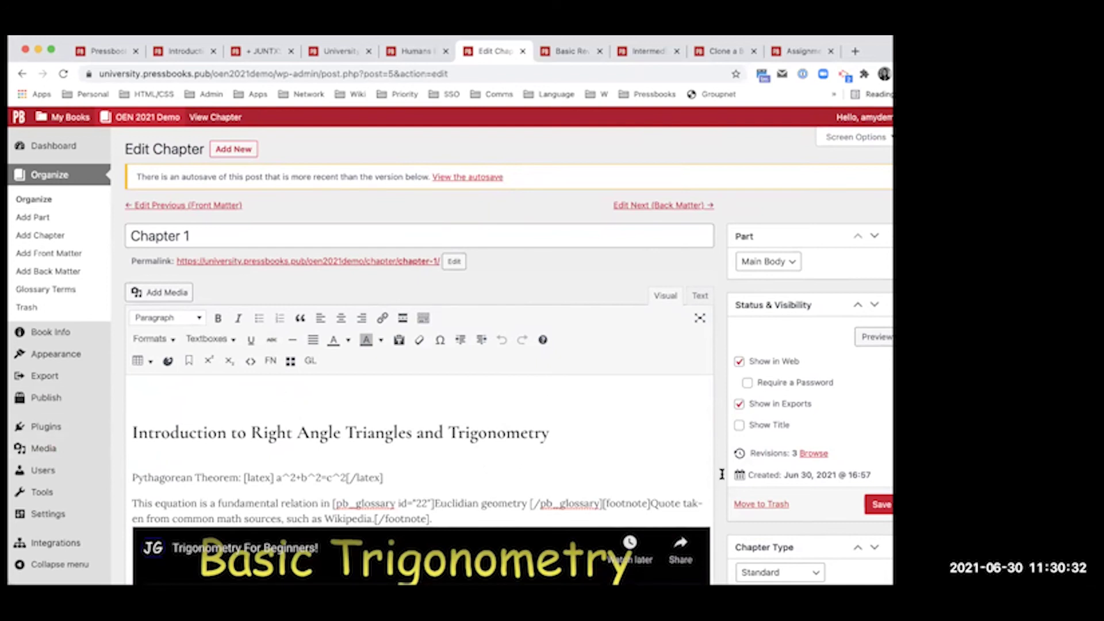
{"action": "left_click", "coordinate": [814, 453]}
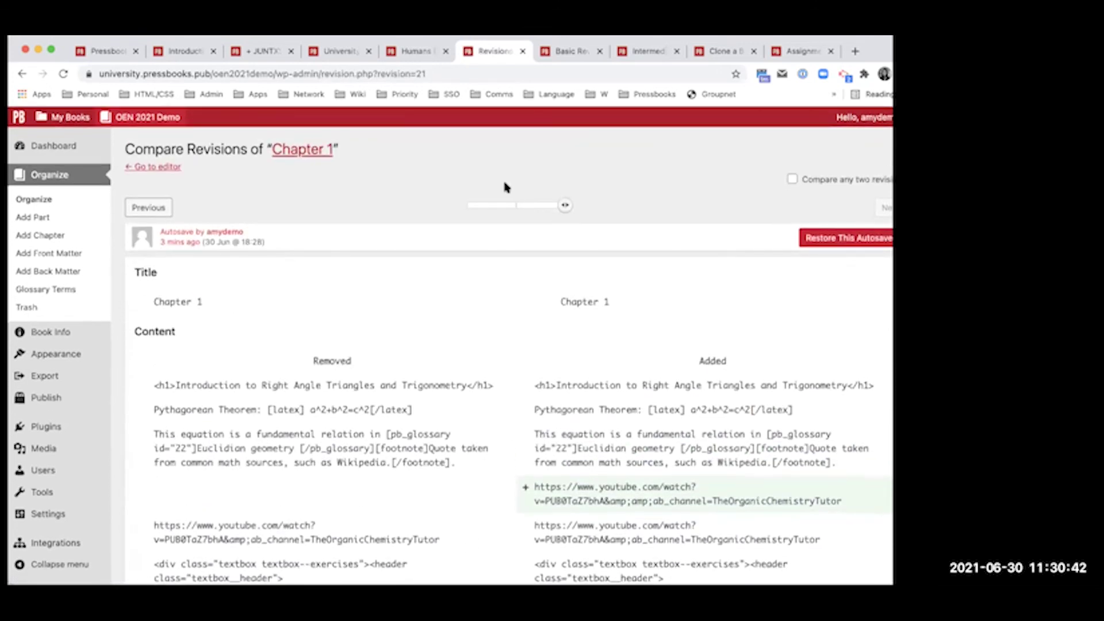
{"action": "left_click_drag", "start_coordinate": [570, 208], "coordinate": [505, 216]}
{"action": "scroll", "coordinate": [489, 320], "scroll_direction": "down", "scroll_amount": 2}
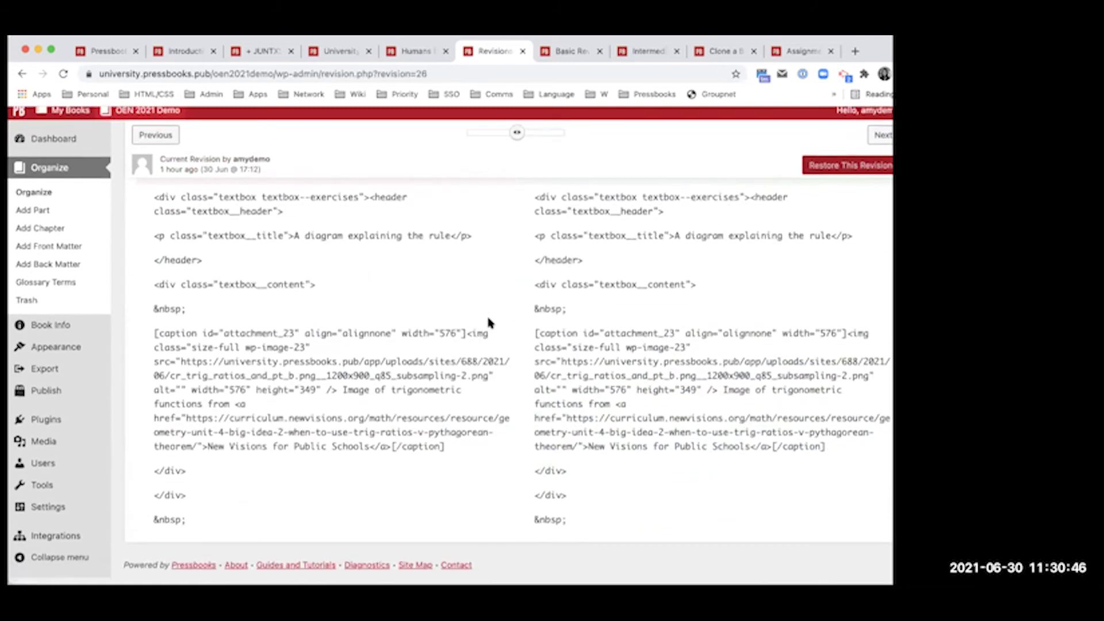
{"action": "scroll", "coordinate": [488, 322], "scroll_direction": "up", "scroll_amount": 5}
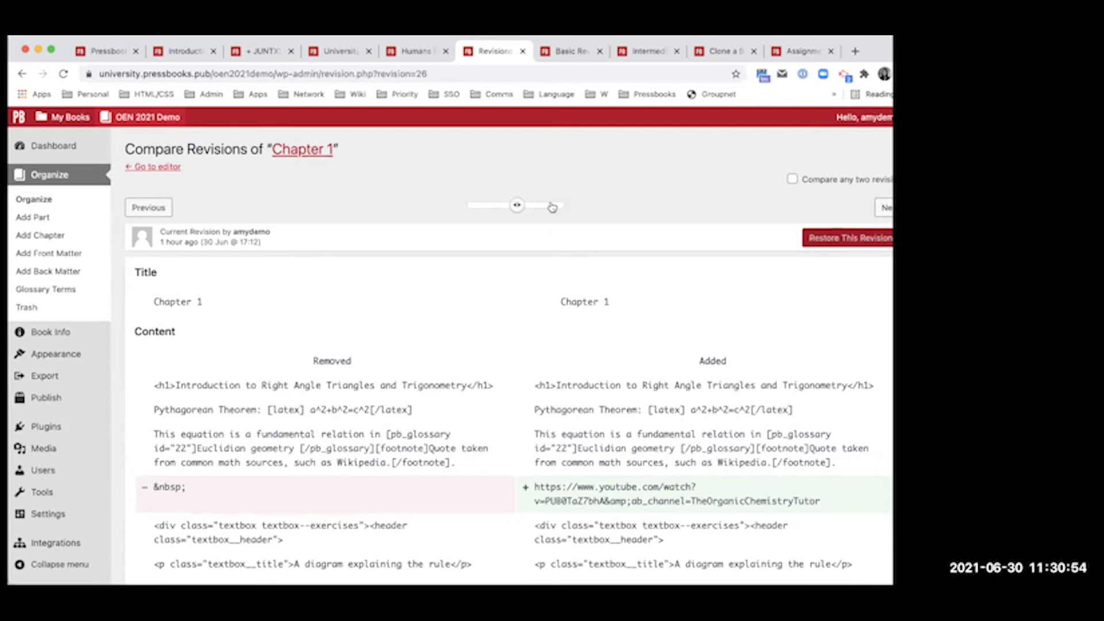
Step: Switch to the autosave and back to the current revision, examining the content differences of each
{"action": "left_click", "coordinate": [558, 206]}
{"action": "mouse_move", "coordinate": [561, 206]}
{"action": "left_mouse_down"}
{"action": "mouse_move", "coordinate": [501, 214]}
{"action": "mouse_move", "coordinate": [572, 204]}
{"action": "left_mouse_up"}
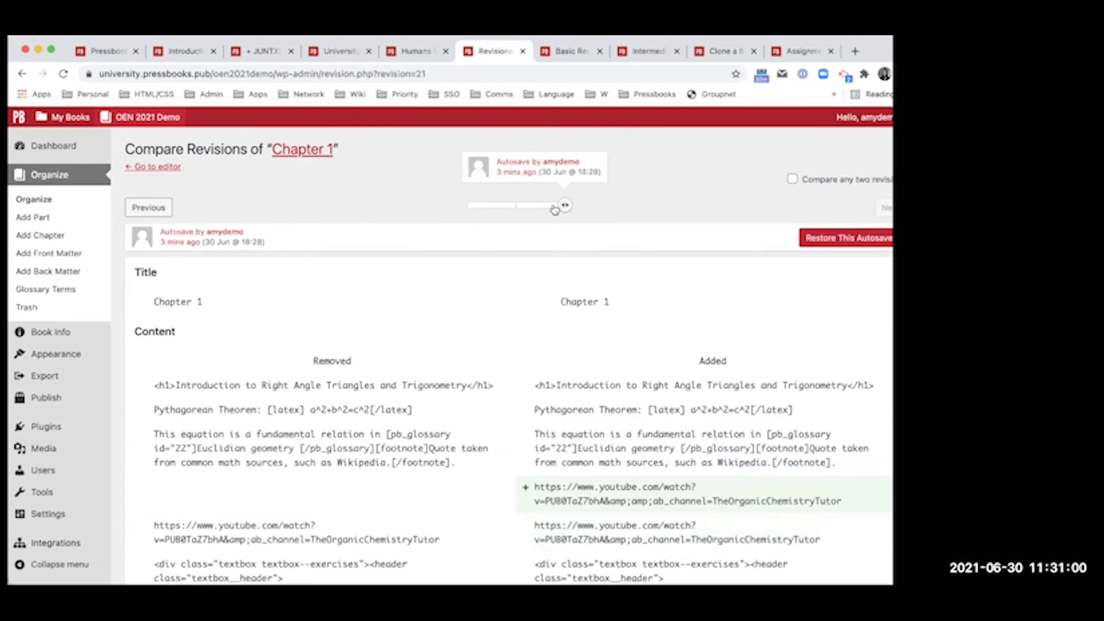
{"action": "left_click_drag", "start_coordinate": [562, 207], "coordinate": [523, 207]}
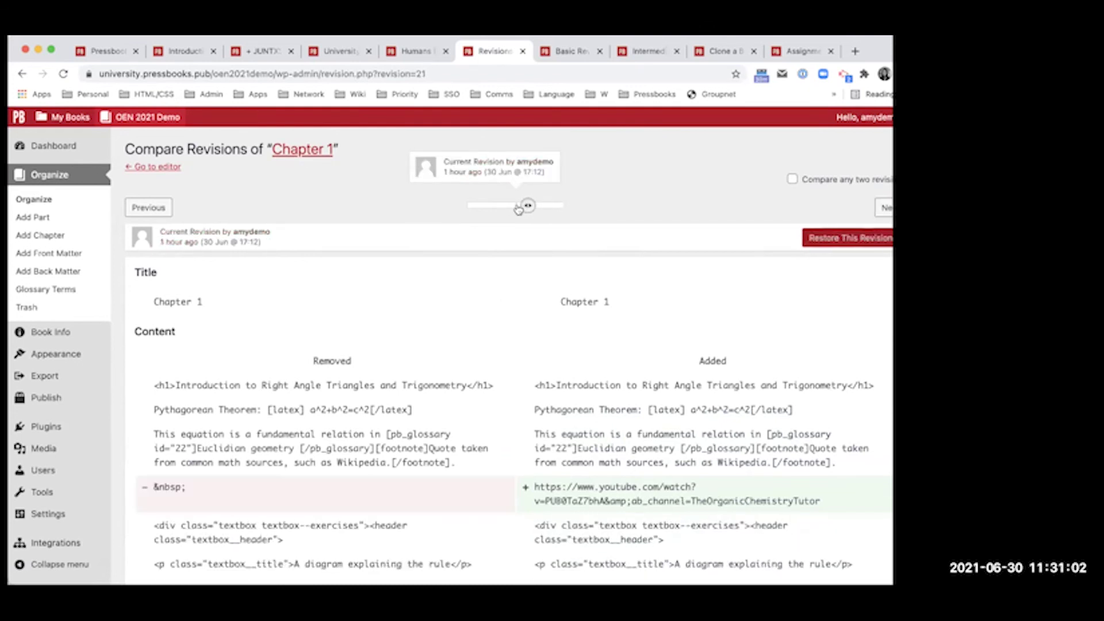
{"action": "scroll", "coordinate": [502, 306], "scroll_direction": "down", "scroll_amount": 3}
{"action": "scroll", "coordinate": [521, 154], "scroll_direction": "up", "scroll_amount": 4}
{"action": "scroll", "coordinate": [518, 190], "scroll_direction": "down", "scroll_amount": 2}
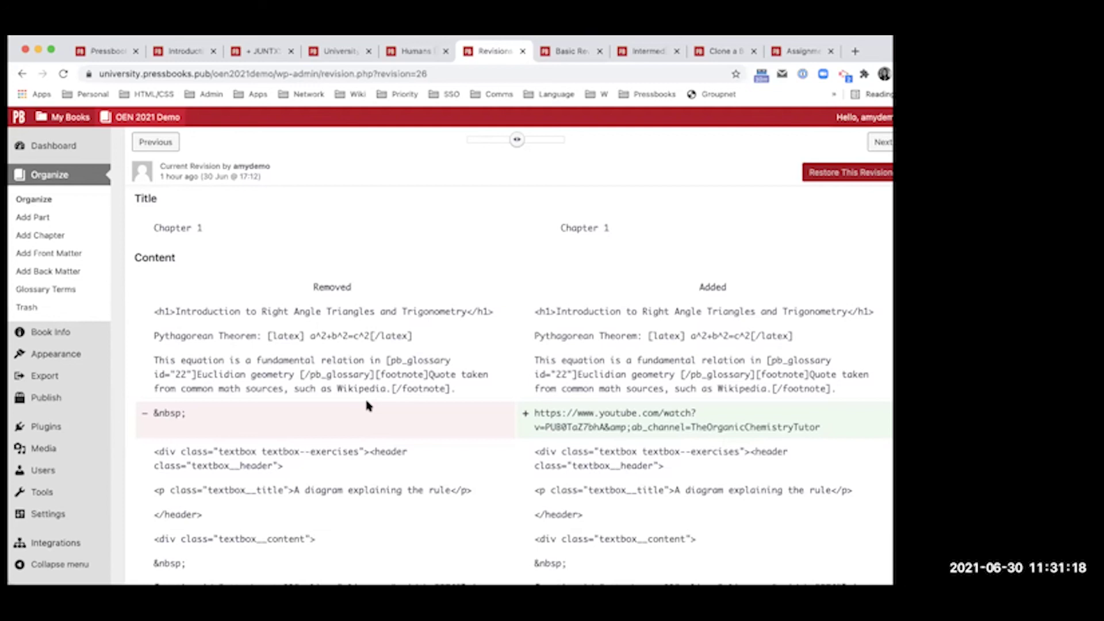
Step: View the earliest revision of Chapter 1 and return to the chapter editor without restoring it
{"action": "left_click", "coordinate": [469, 139]}
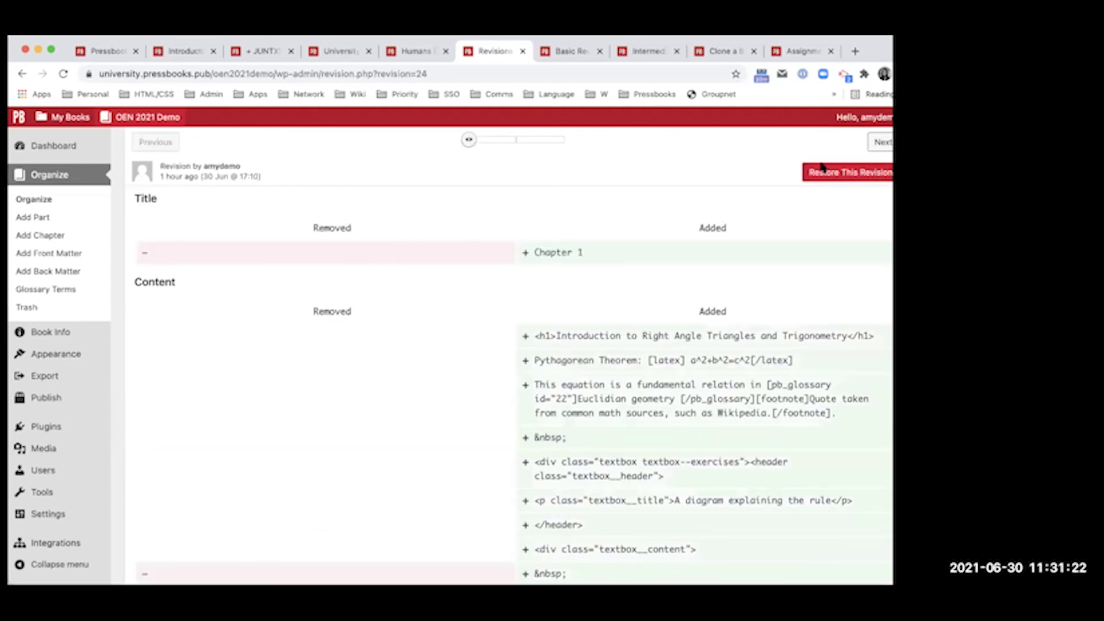
{"action": "scroll", "coordinate": [321, 224], "scroll_direction": "up", "scroll_amount": 3}
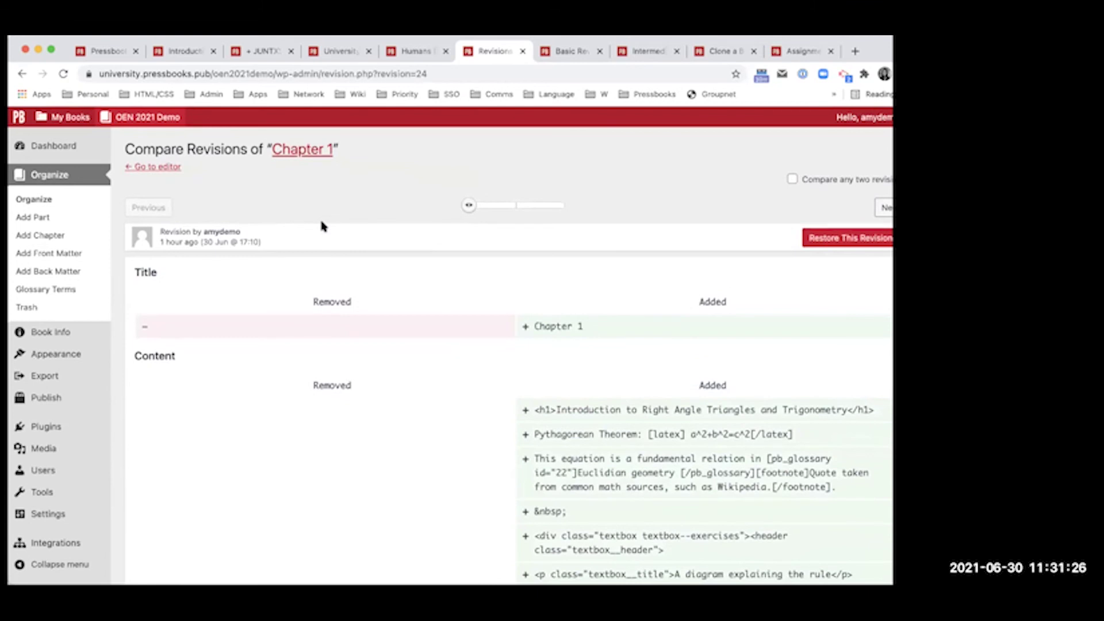
{"action": "left_click", "coordinate": [156, 170]}
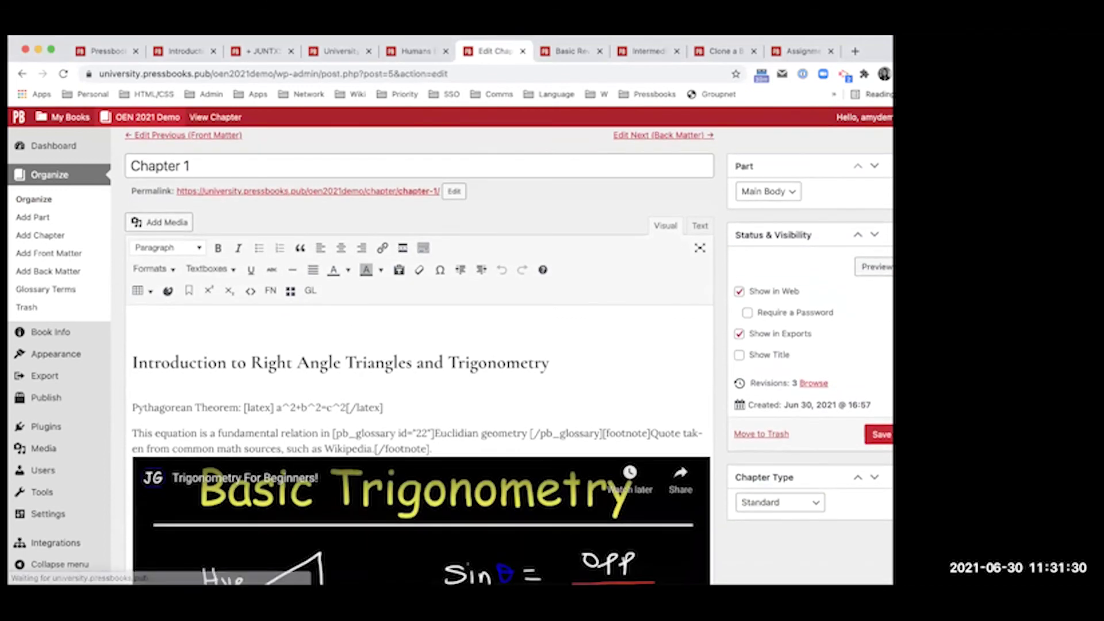
Step: Go to the book's Organize page, open the Import tool and review the available import types
{"action": "left_click", "coordinate": [74, 200]}
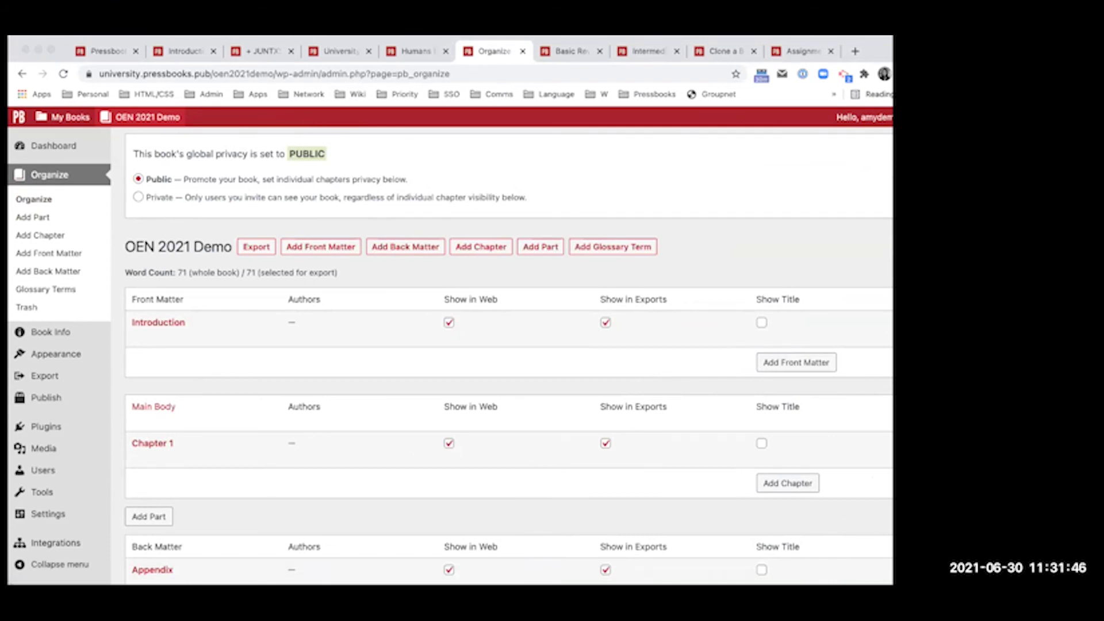
{"action": "left_click", "coordinate": [546, 280]}
{"action": "mouse_move", "coordinate": [41, 495]}
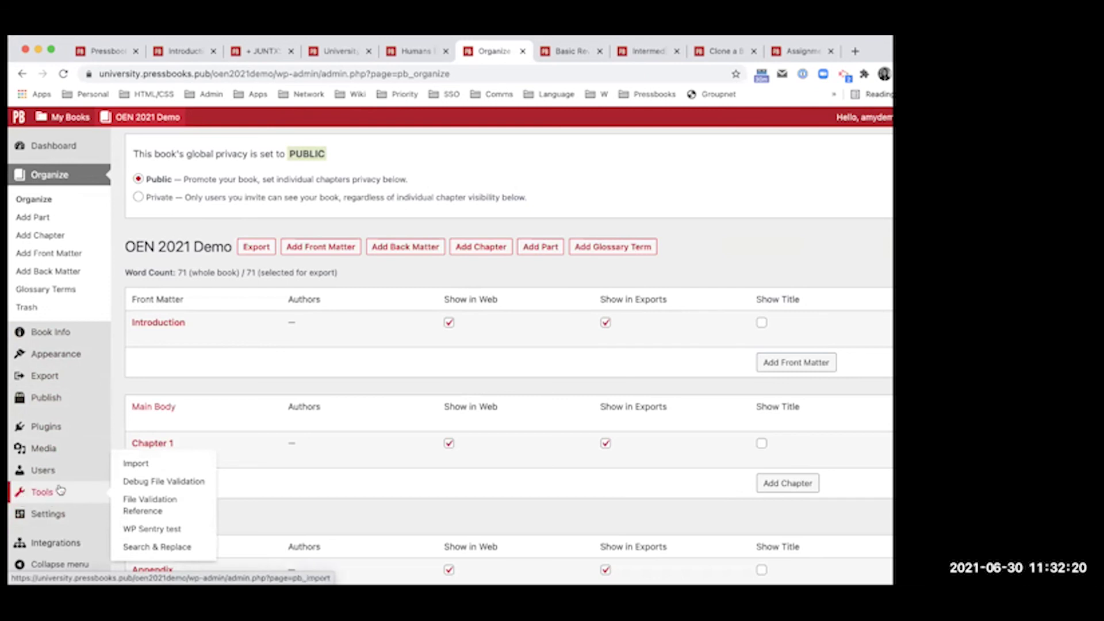
{"action": "left_click", "coordinate": [136, 471]}
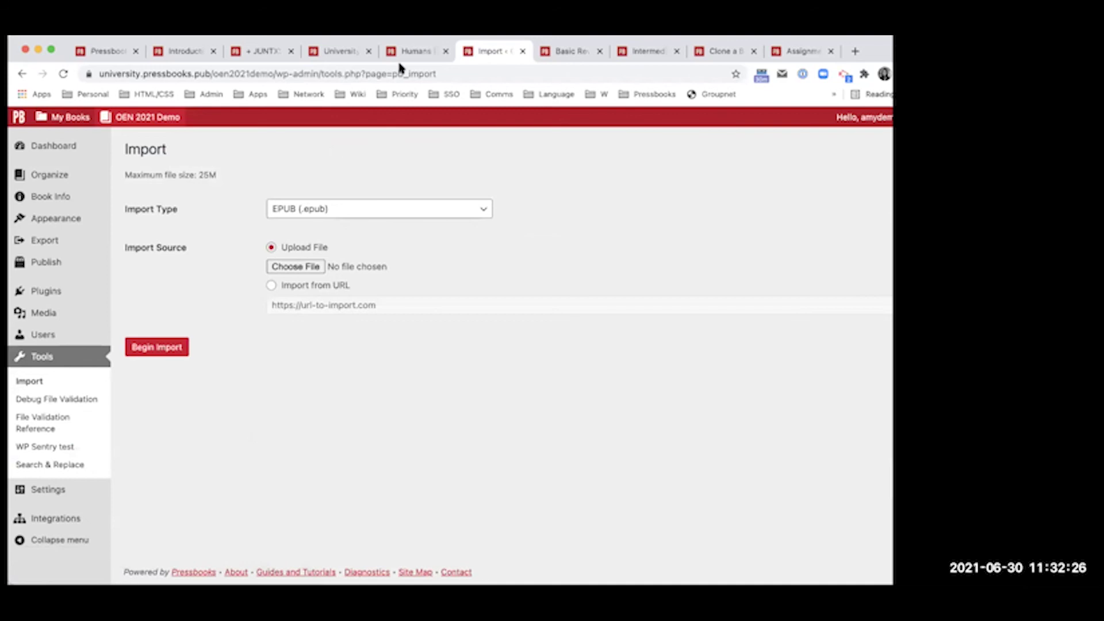
{"action": "left_click", "coordinate": [374, 206]}
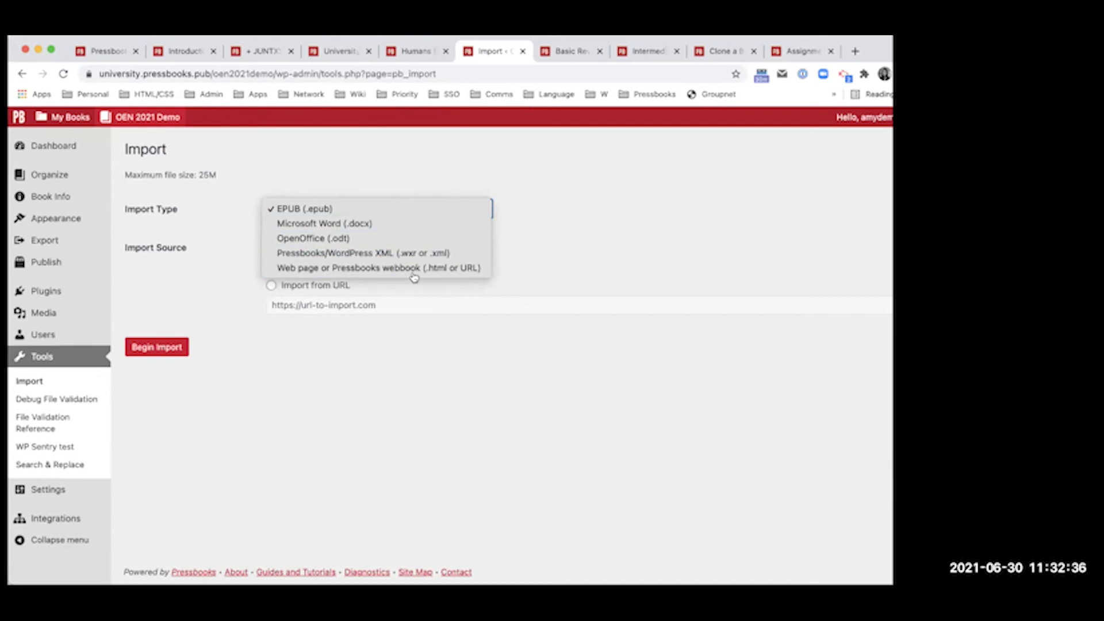
{"action": "left_click", "coordinate": [523, 248]}
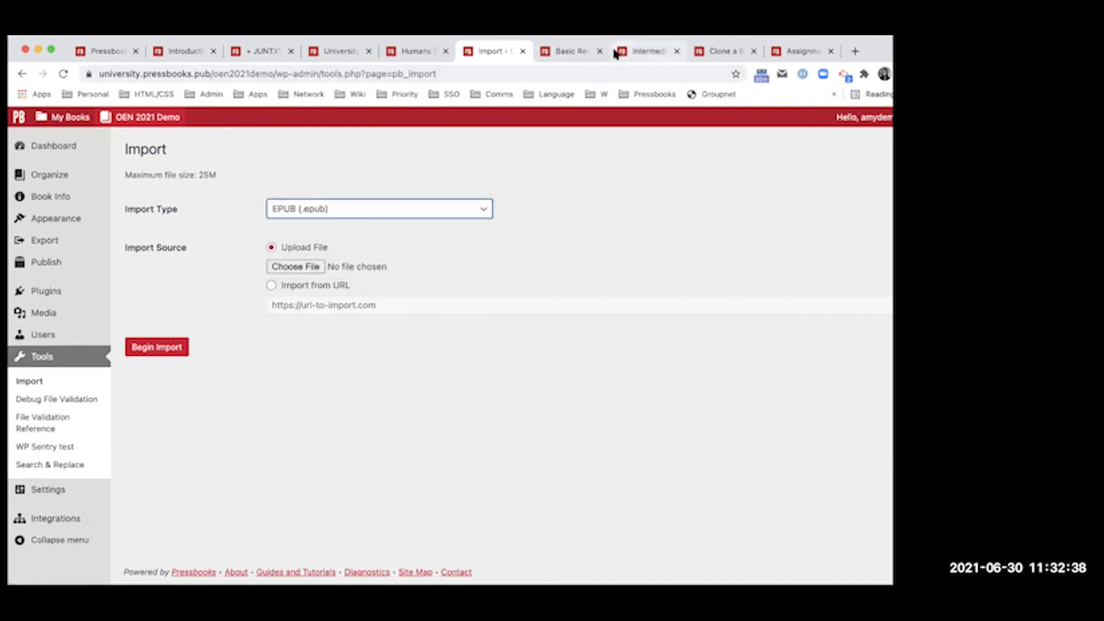
Step: Copy the web address of the Intermediate Algebra I webbook
{"action": "left_click", "coordinate": [617, 53]}
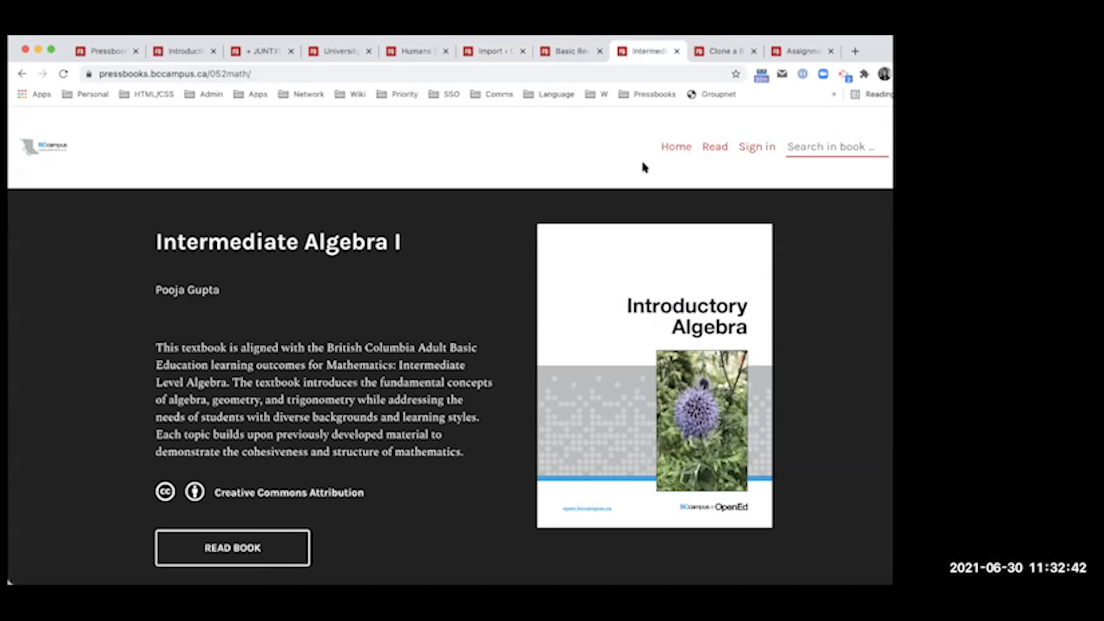
{"action": "left_click", "coordinate": [611, 65]}
{"action": "key", "text": "ctrl+c"}
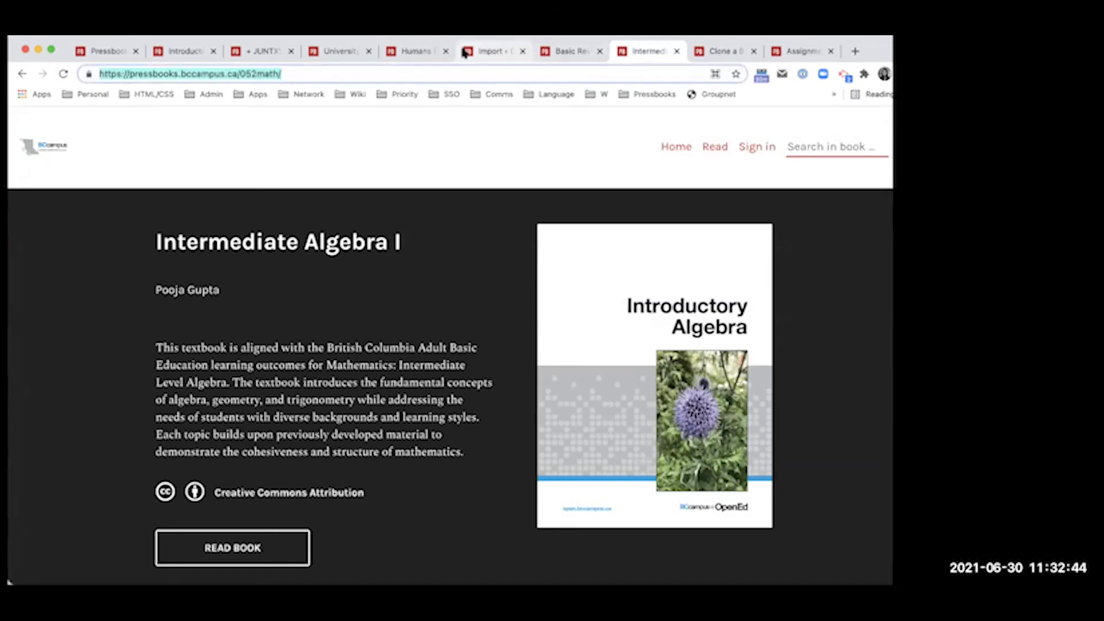
{"action": "left_click", "coordinate": [490, 53]}
{"action": "left_click", "coordinate": [316, 203]}
{"action": "left_click", "coordinate": [339, 257]}
{"action": "left_click", "coordinate": [353, 208]}
{"action": "left_click", "coordinate": [345, 223]}
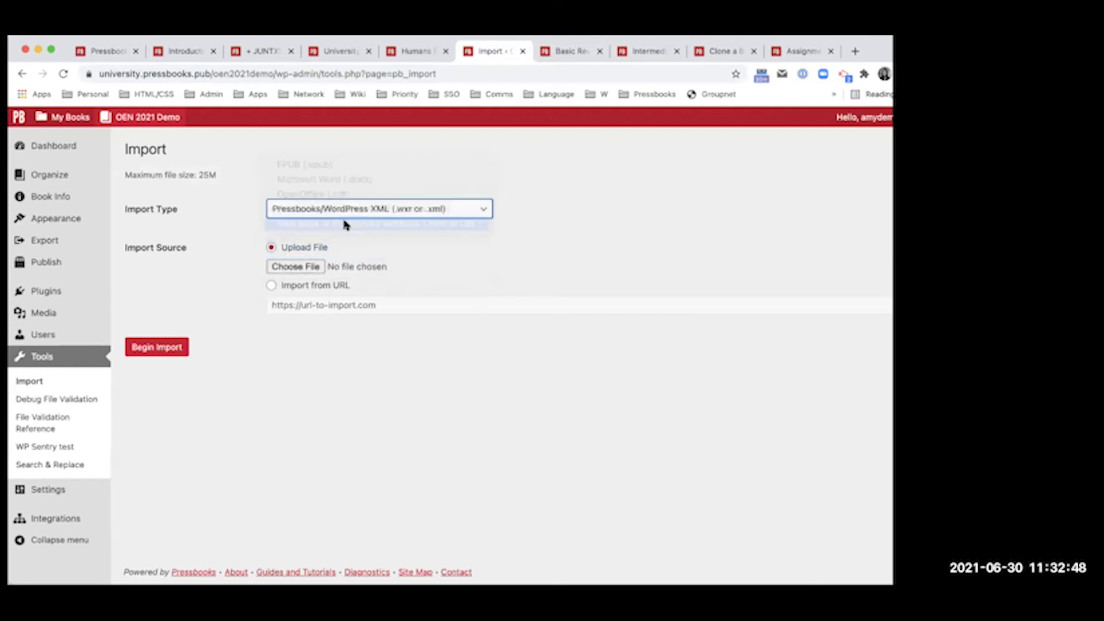
{"action": "left_click", "coordinate": [298, 285]}
{"action": "key", "text": "ctrl+v"}
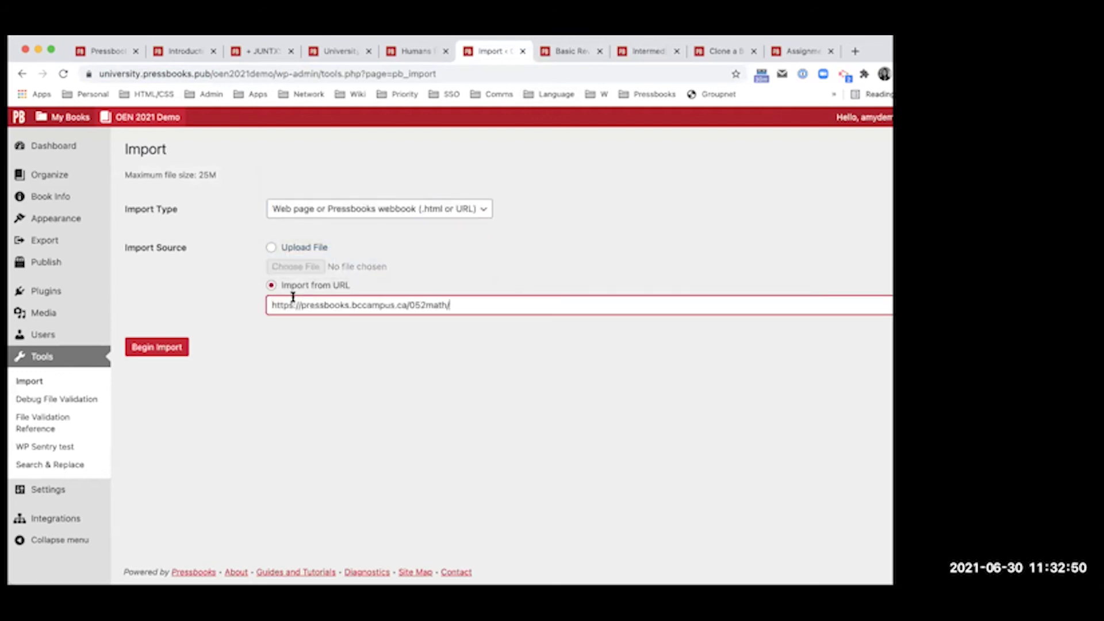
{"action": "left_click", "coordinate": [157, 348]}
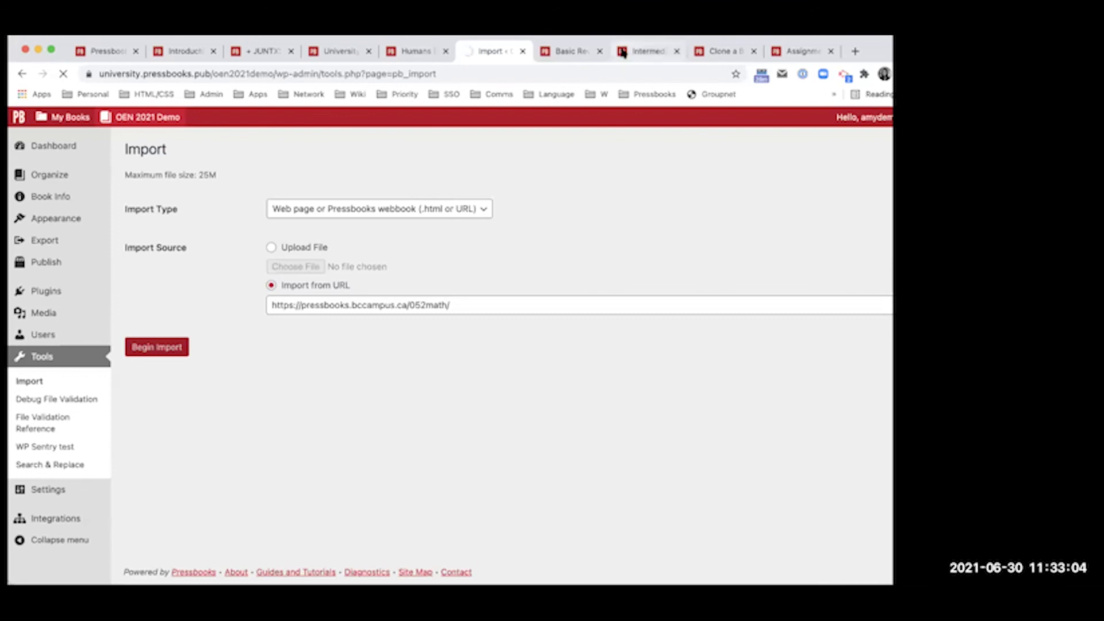
{"action": "left_click", "coordinate": [640, 51]}
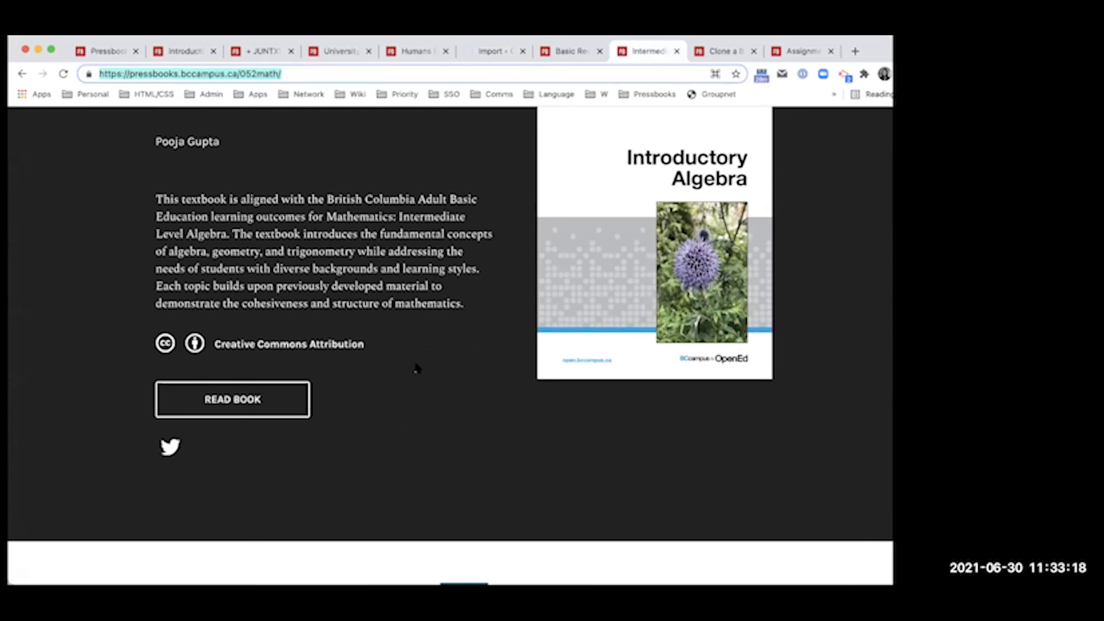
{"action": "left_click", "coordinate": [489, 51]}
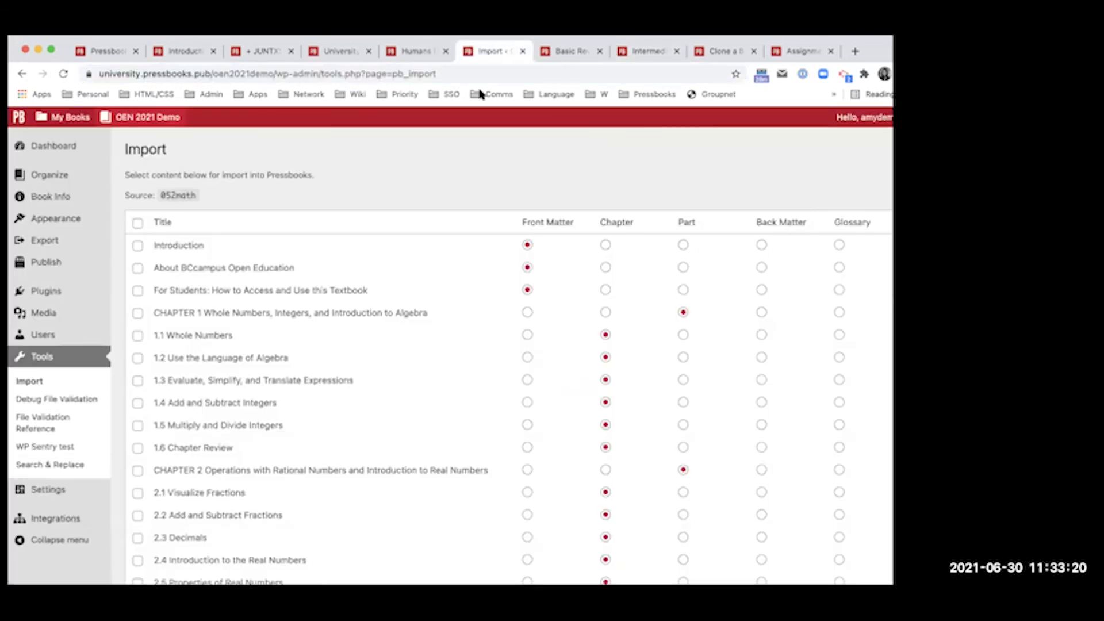
Step: Examine the front matter, parts, chapters and back matter offered for import from the 052math webbook
{"action": "scroll", "coordinate": [253, 378], "scroll_direction": "down", "scroll_amount": 1}
{"action": "scroll", "coordinate": [253, 377], "scroll_direction": "down", "scroll_amount": 1}
{"action": "scroll", "coordinate": [273, 297], "scroll_direction": "up", "scroll_amount": 1}
{"action": "scroll", "coordinate": [459, 416], "scroll_direction": "down", "scroll_amount": 1}
{"action": "scroll", "coordinate": [459, 416], "scroll_direction": "down", "scroll_amount": 2}
{"action": "left_click", "coordinate": [628, 51]}
{"action": "left_click", "coordinate": [504, 56]}
{"action": "scroll", "coordinate": [666, 365], "scroll_direction": "down", "scroll_amount": 4}
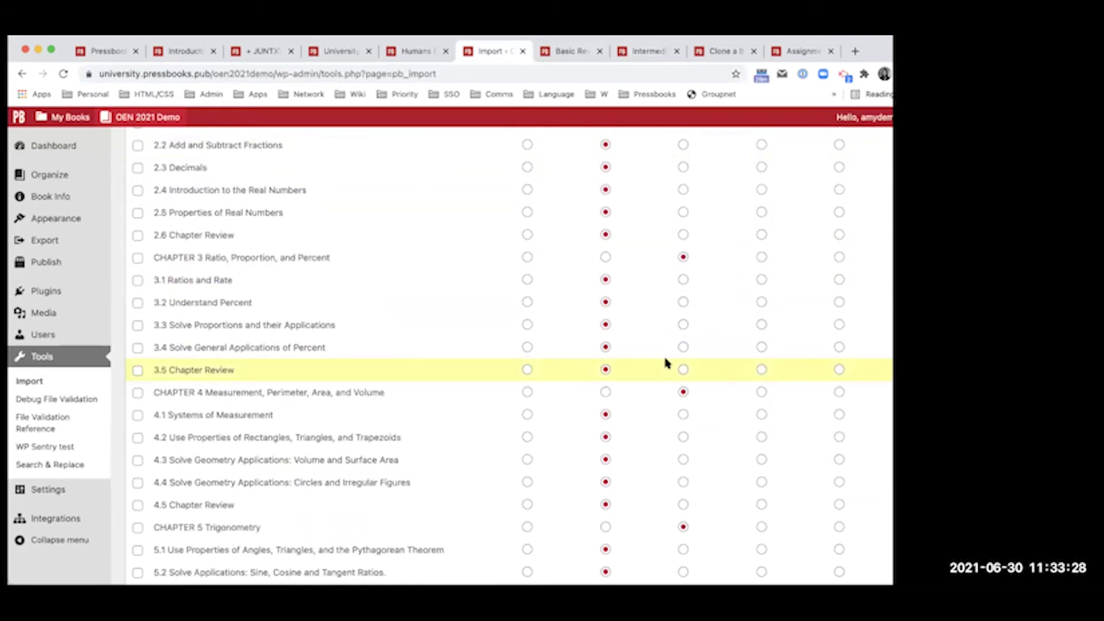
{"action": "scroll", "coordinate": [666, 368], "scroll_direction": "up", "scroll_amount": 6}
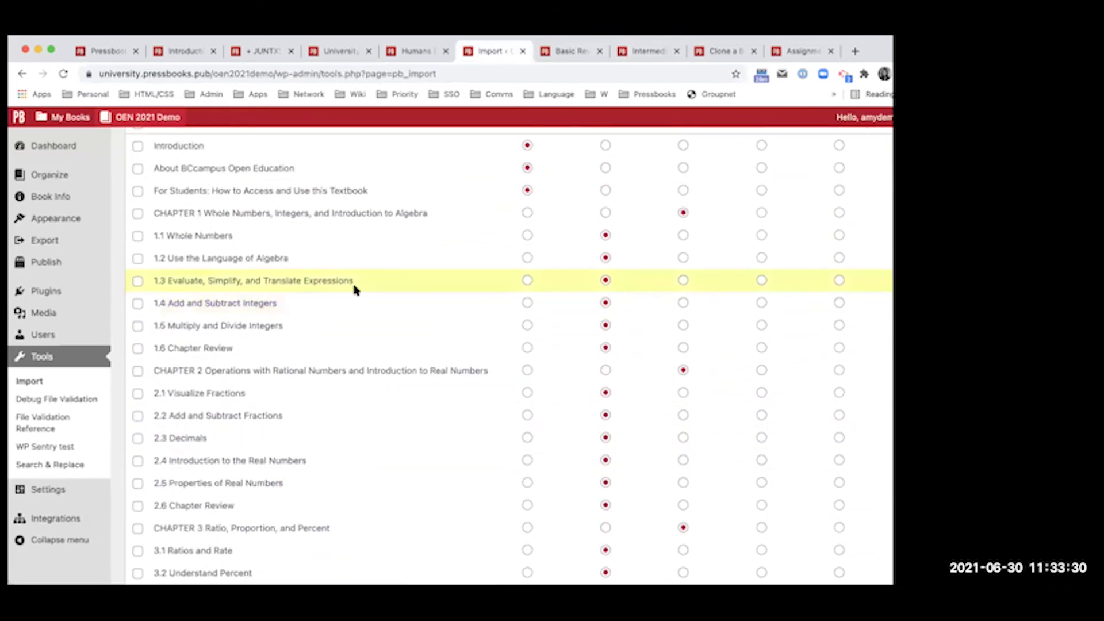
Step: Select chapters 1.1 Whole Numbers and 1.2 Use the Language of Algebra and try to import the selection
{"action": "left_click", "coordinate": [137, 235]}
{"action": "left_click", "coordinate": [137, 258]}
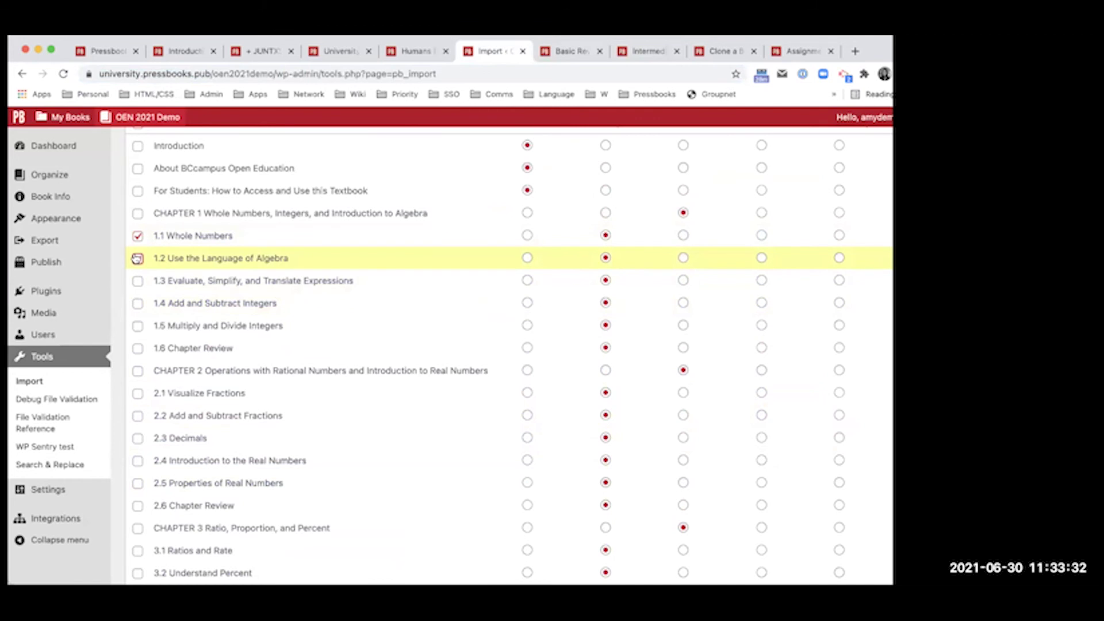
{"action": "scroll", "coordinate": [160, 259], "scroll_direction": "up", "scroll_amount": 2}
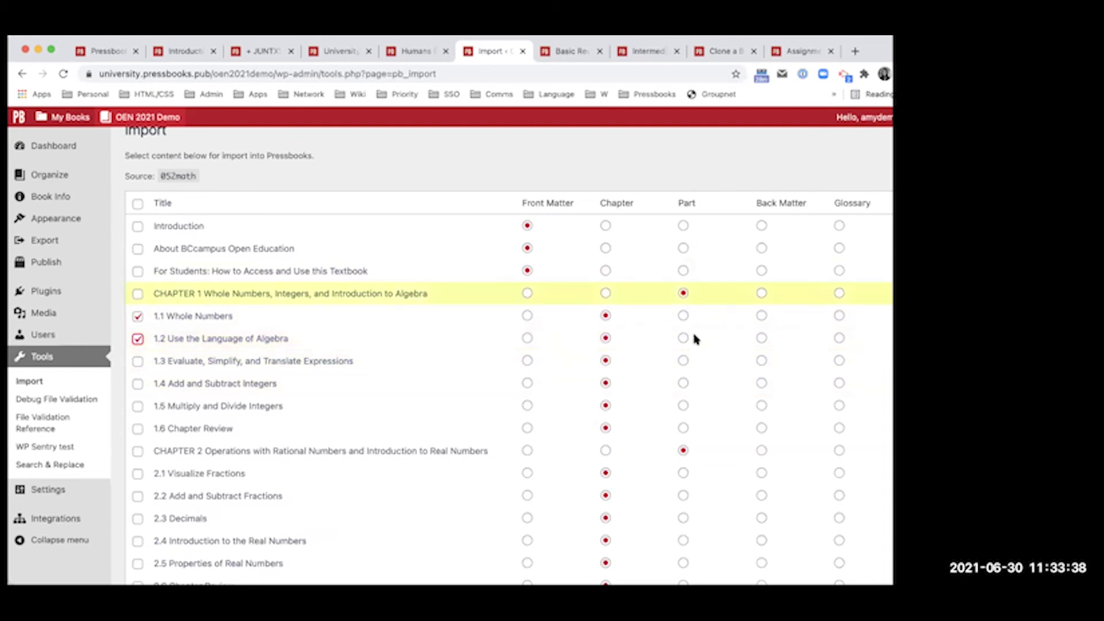
{"action": "scroll", "coordinate": [334, 336], "scroll_direction": "down", "scroll_amount": 15}
{"action": "left_click", "coordinate": [164, 565]}
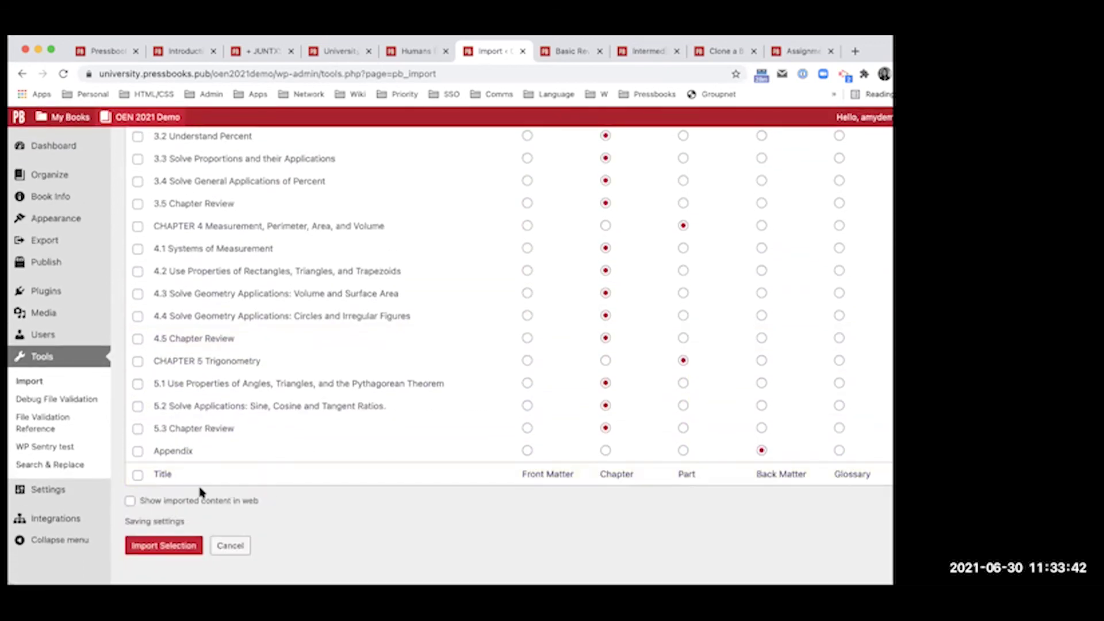
Step: Import chapters 1.1 Whole Numbers, 1.2 Use the Language of Algebra and 1.3 Evaluate, Simplify, and Translate Expressions, with imported content shown in web
{"action": "left_click", "coordinate": [137, 411]}
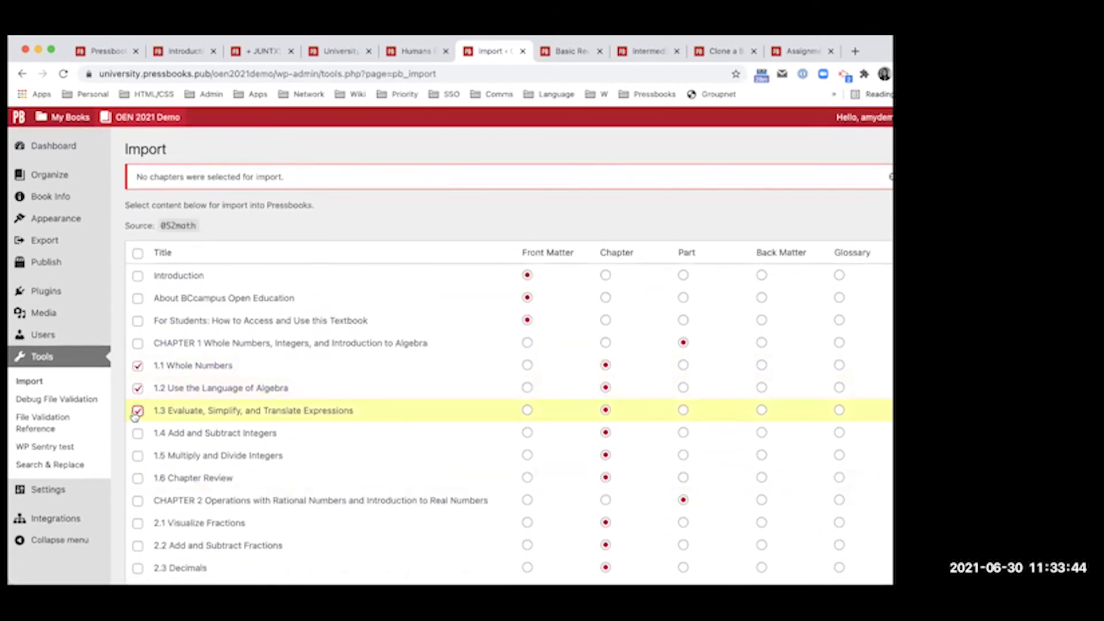
{"action": "scroll", "coordinate": [168, 429], "scroll_direction": "down", "scroll_amount": 10}
{"action": "left_click", "coordinate": [130, 480]}
{"action": "left_click", "coordinate": [164, 544]}
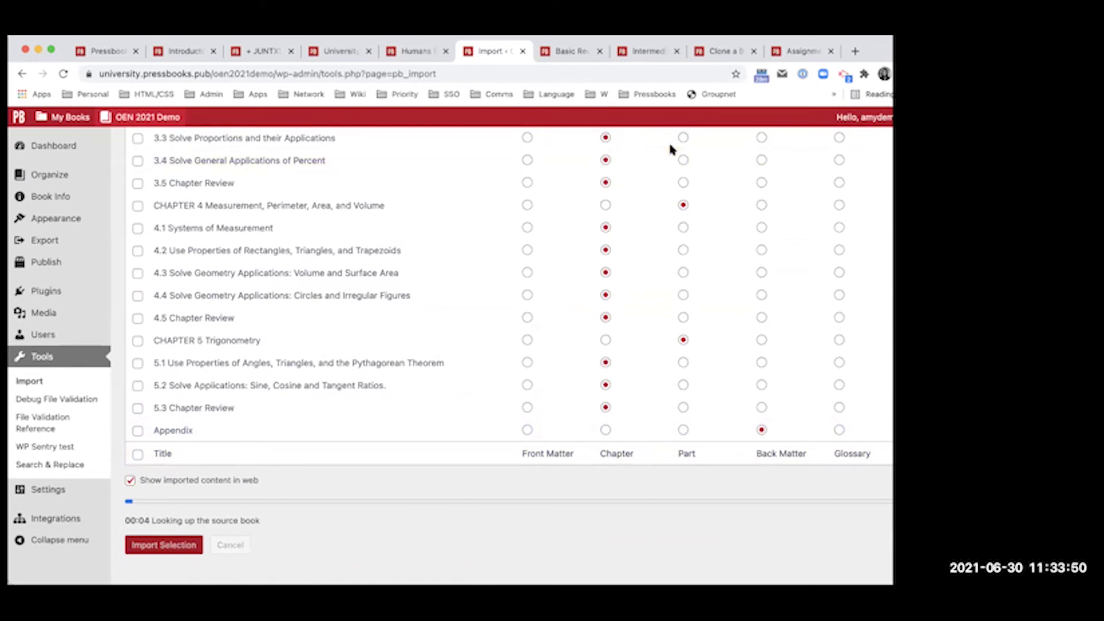
Step: Look through the contents of the original Intermediate Algebra I webbook and return to the running import
{"action": "left_click", "coordinate": [667, 52]}
{"action": "scroll", "coordinate": [579, 157], "scroll_direction": "down", "scroll_amount": 15}
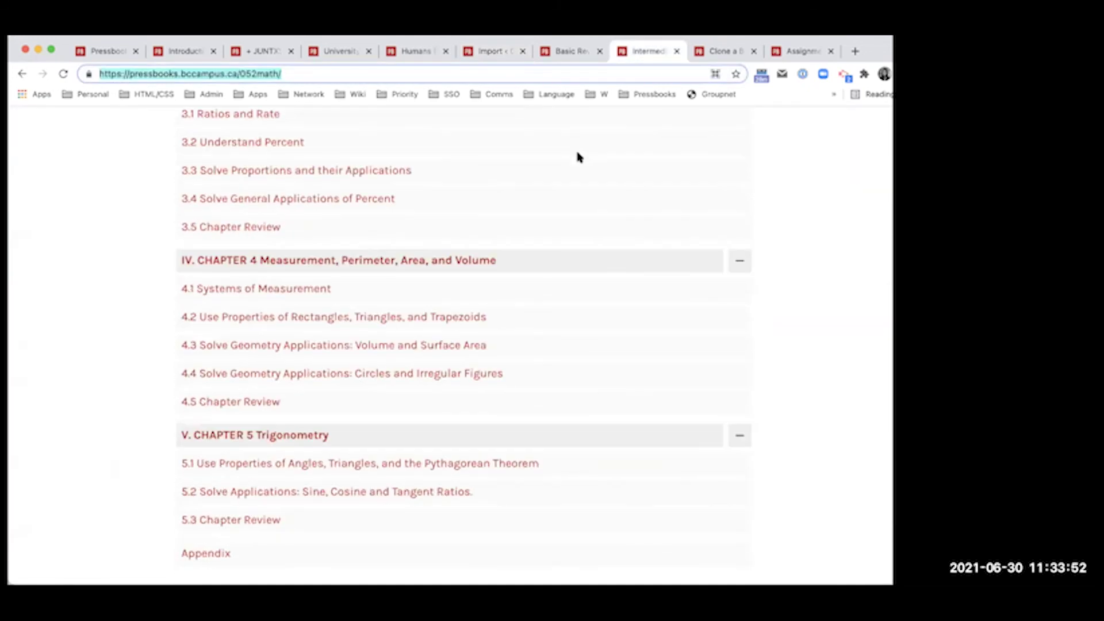
{"action": "scroll", "coordinate": [578, 156], "scroll_direction": "up", "scroll_amount": 15}
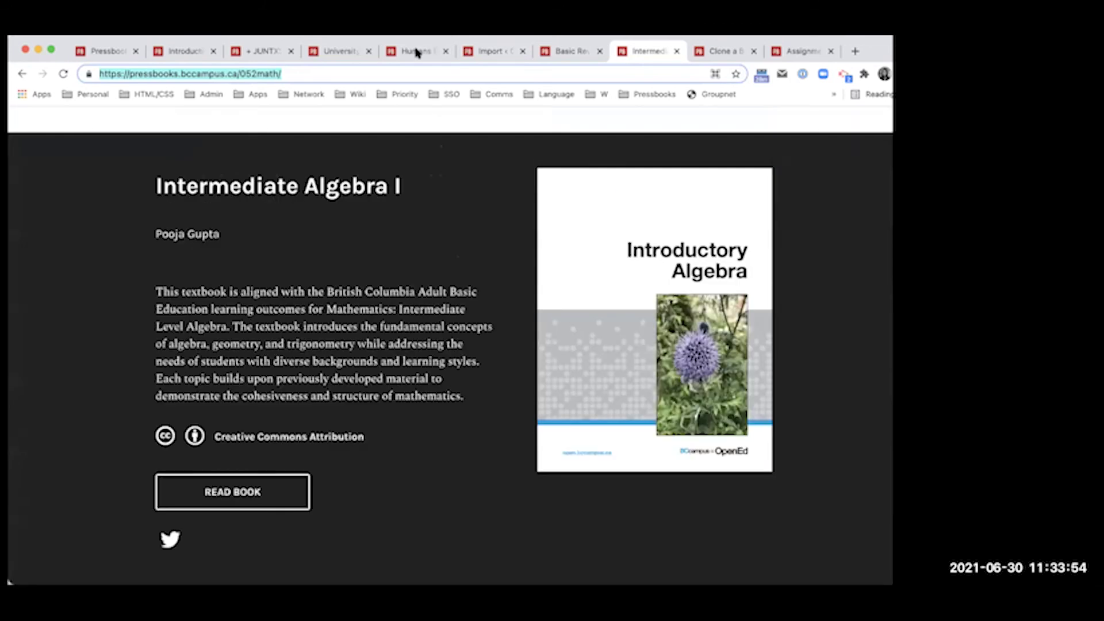
{"action": "left_click", "coordinate": [414, 50]}
{"action": "left_click", "coordinate": [484, 53]}
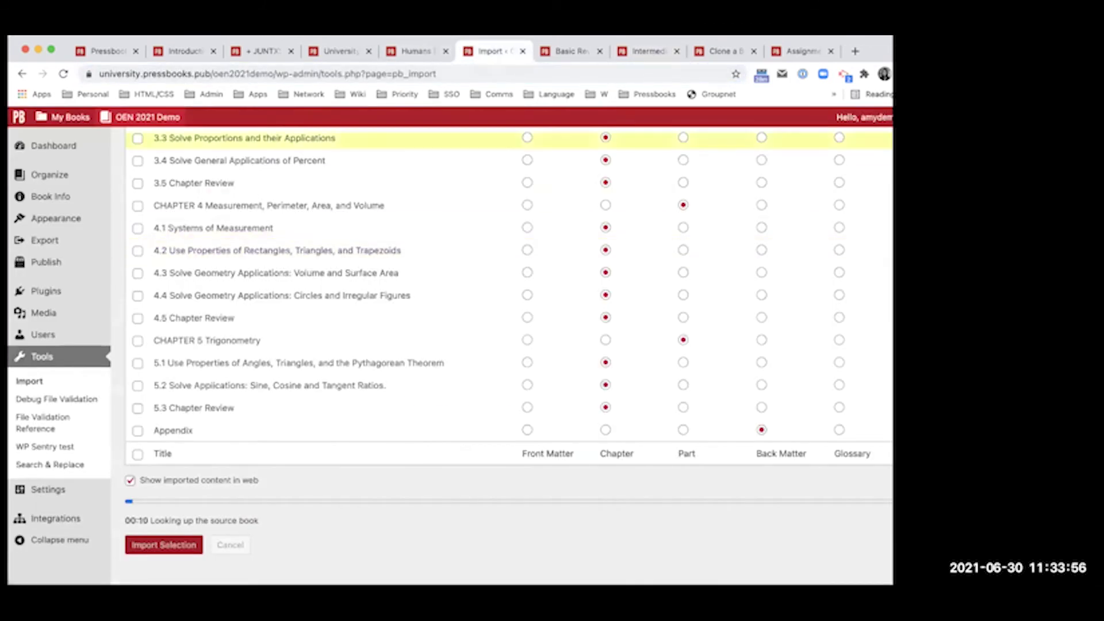
Step: Close the four browser tabs between the Pressbooks Directory and the Import page
{"action": "left_click", "coordinate": [213, 51]}
{"action": "left_click", "coordinate": [213, 51]}
{"action": "left_click", "coordinate": [213, 51]}
{"action": "left_click", "coordinate": [212, 51]}
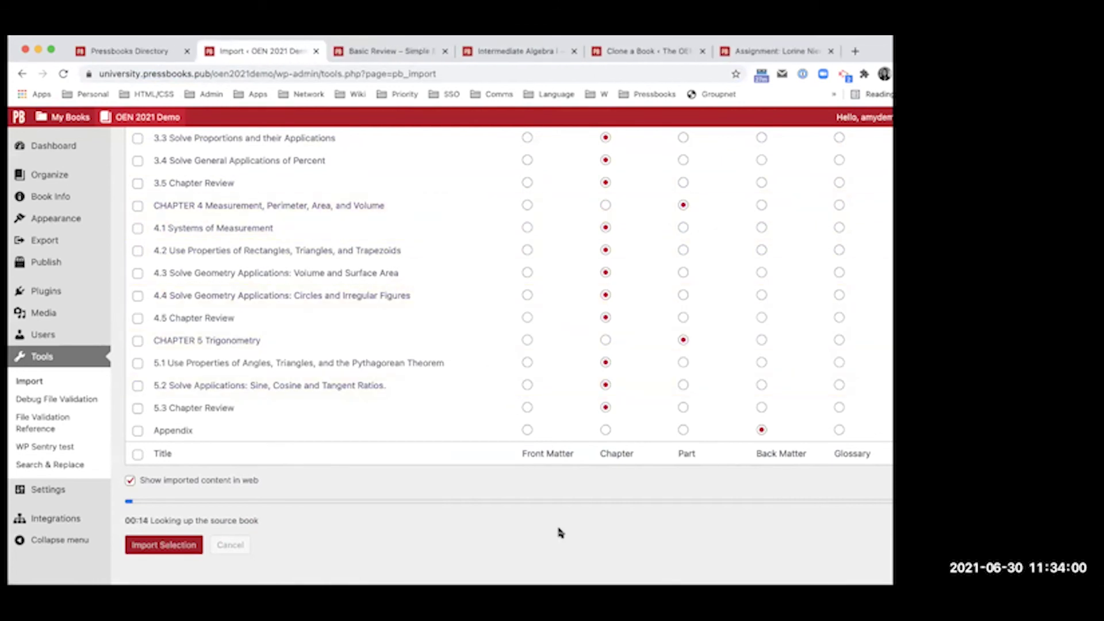
{"action": "left_click", "coordinate": [579, 520]}
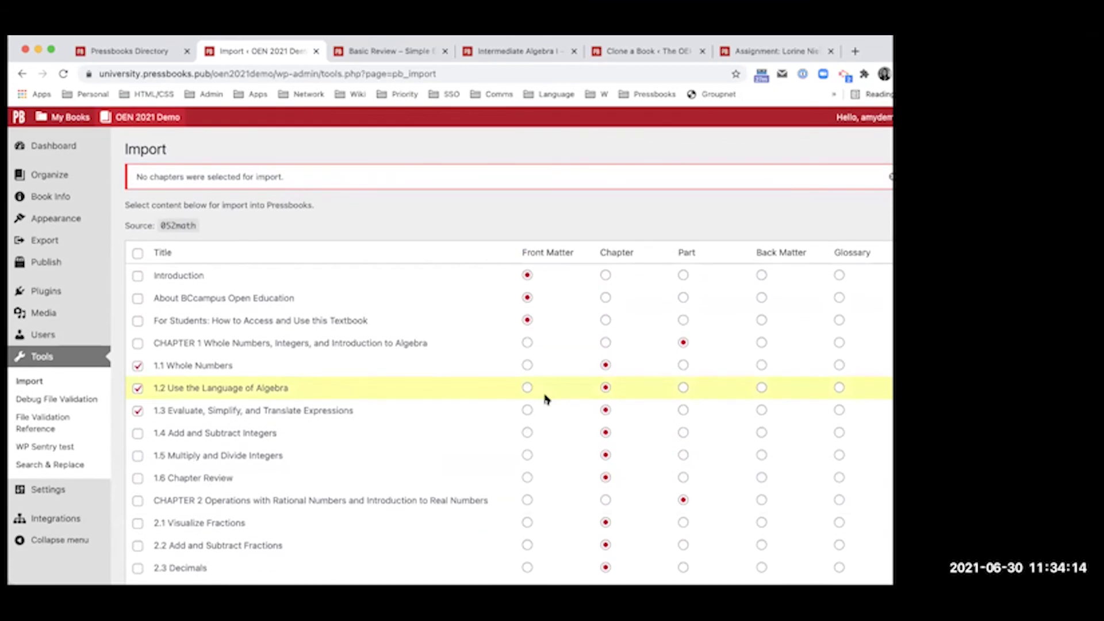
Step: Check the import progress and bring up the dashboard of the Intermediate Algebra I book from My Books in a new browser tab
{"action": "scroll", "coordinate": [546, 398], "scroll_direction": "down", "scroll_amount": 15}
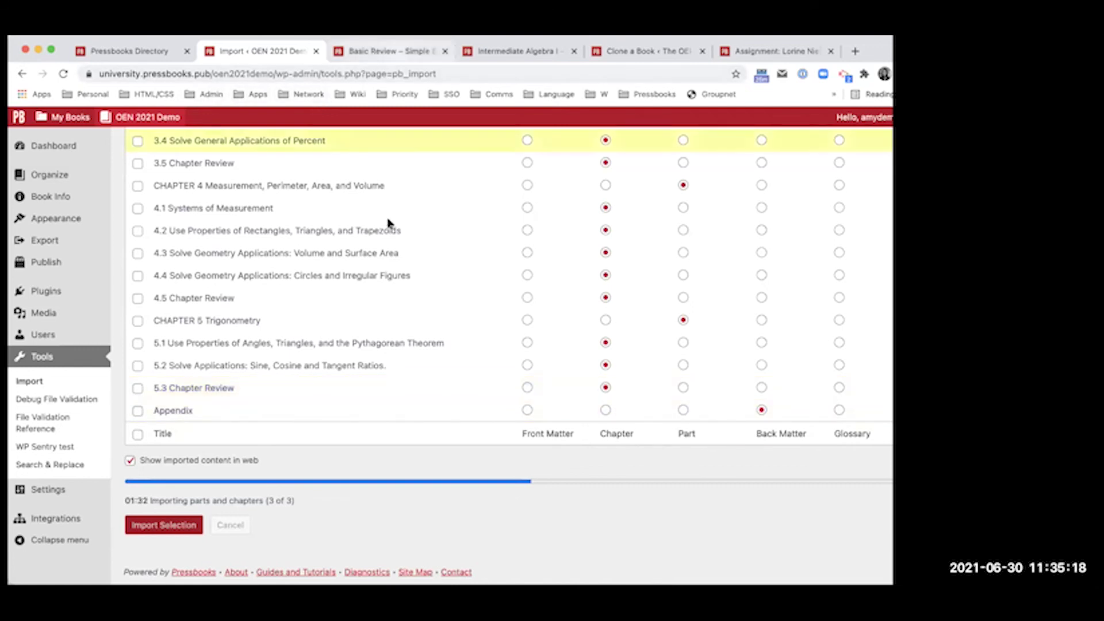
{"action": "scroll", "coordinate": [402, 291], "scroll_direction": "up", "scroll_amount": 1}
{"action": "mouse_move", "coordinate": [66, 117]}
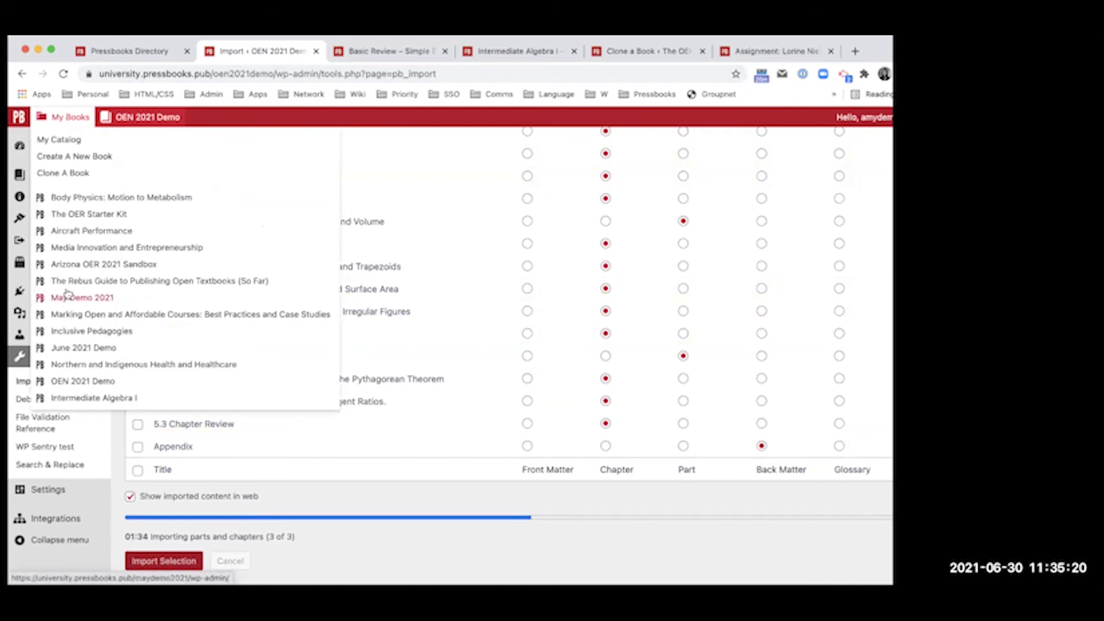
{"action": "right_click", "coordinate": [92, 398]}
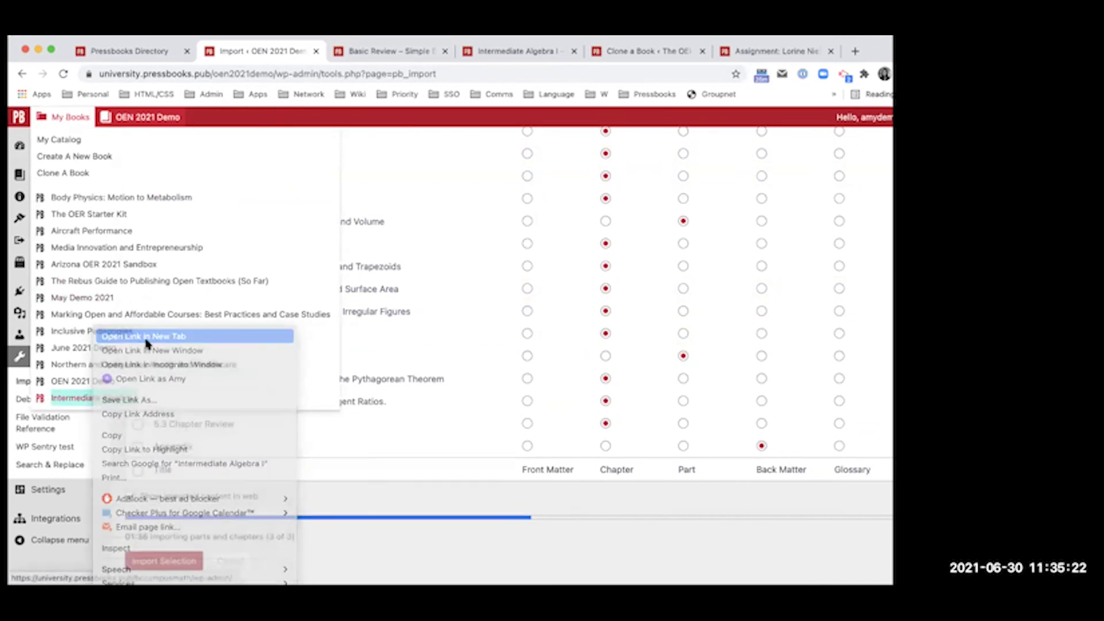
{"action": "left_click", "coordinate": [146, 337]}
{"action": "left_click", "coordinate": [354, 60]}
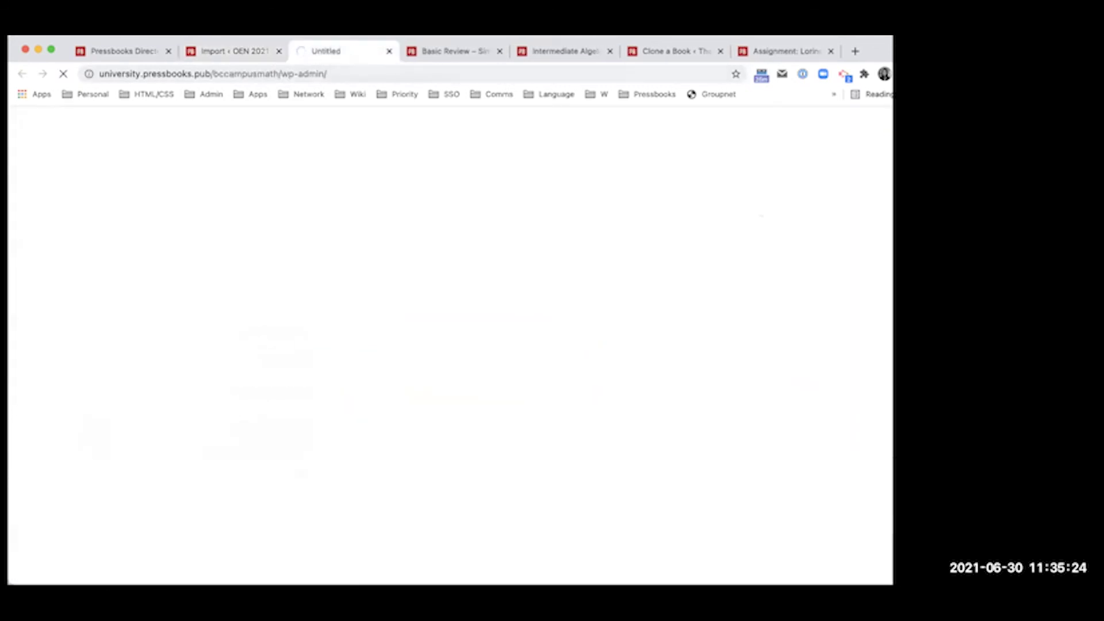
{"action": "left_click", "coordinate": [237, 54]}
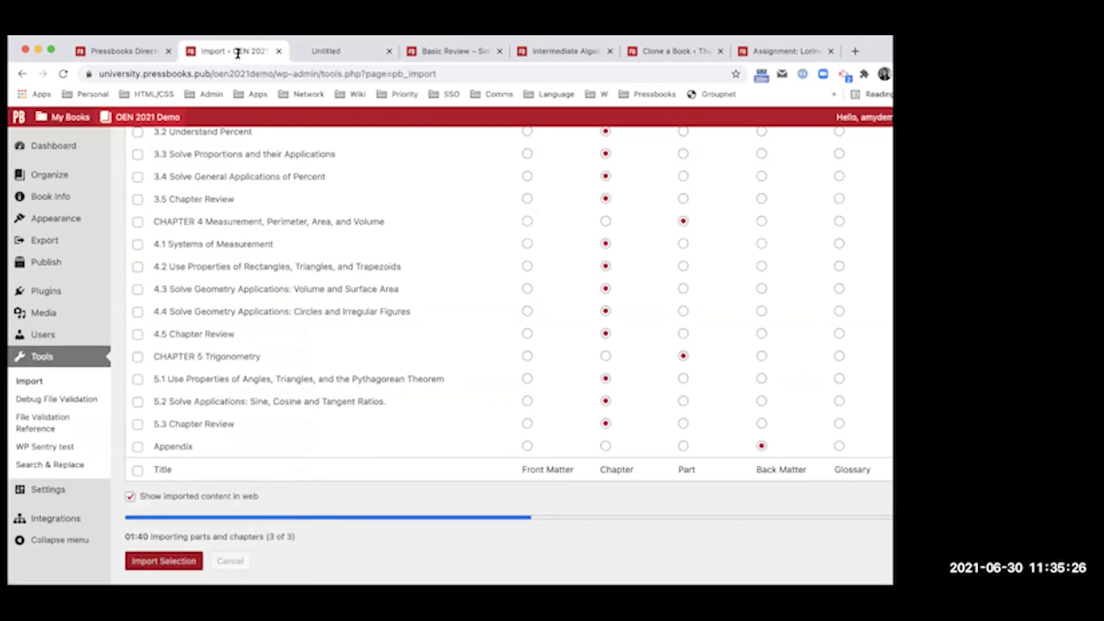
{"action": "left_click", "coordinate": [332, 50]}
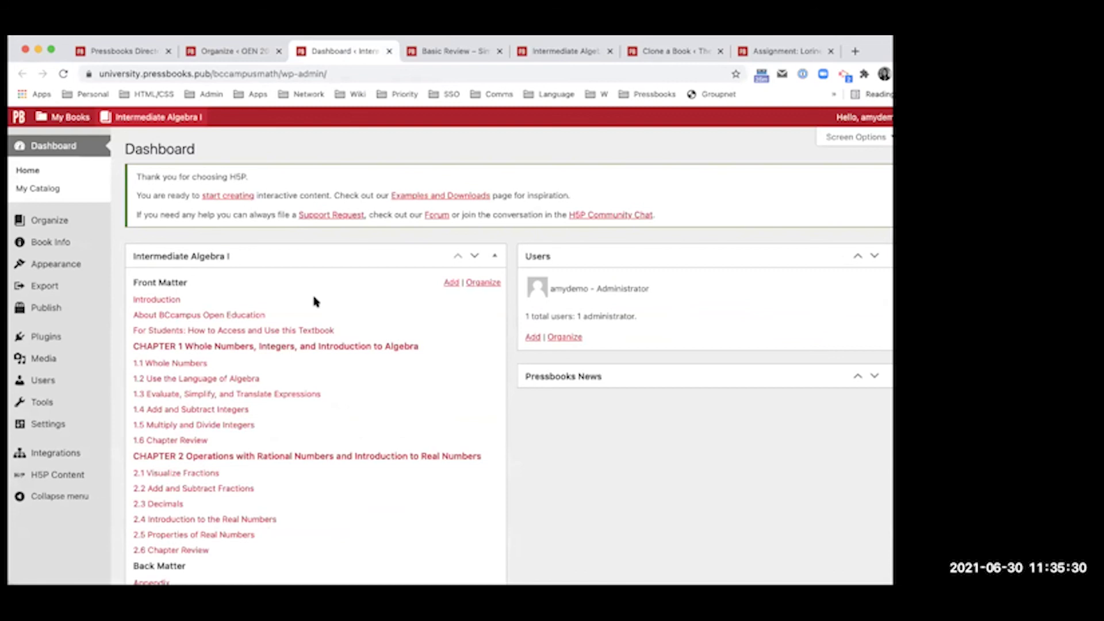
Step: Review the chapter list on the Intermediate Algebra I dashboard and visit that book's public webbook page
{"action": "scroll", "coordinate": [313, 300], "scroll_direction": "down", "scroll_amount": 2}
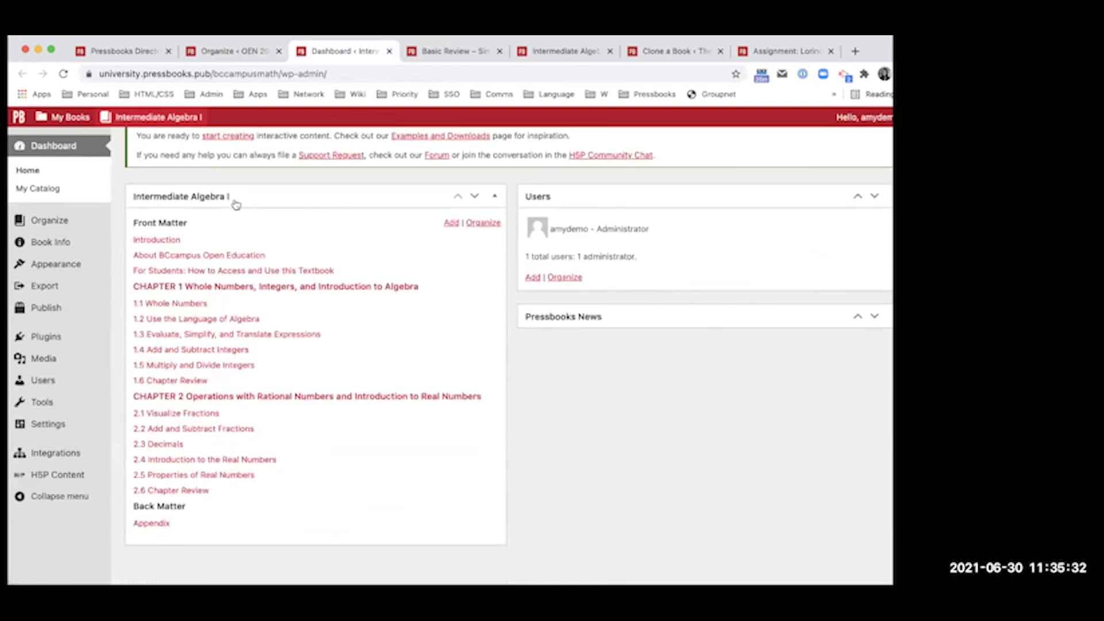
{"action": "mouse_move", "coordinate": [147, 117]}
{"action": "left_click", "coordinate": [136, 137]}
Step: Place the original BCcampus webbook's tab beside the bccampusmath copy and close the Basic Review tab
{"action": "left_click", "coordinate": [558, 58]}
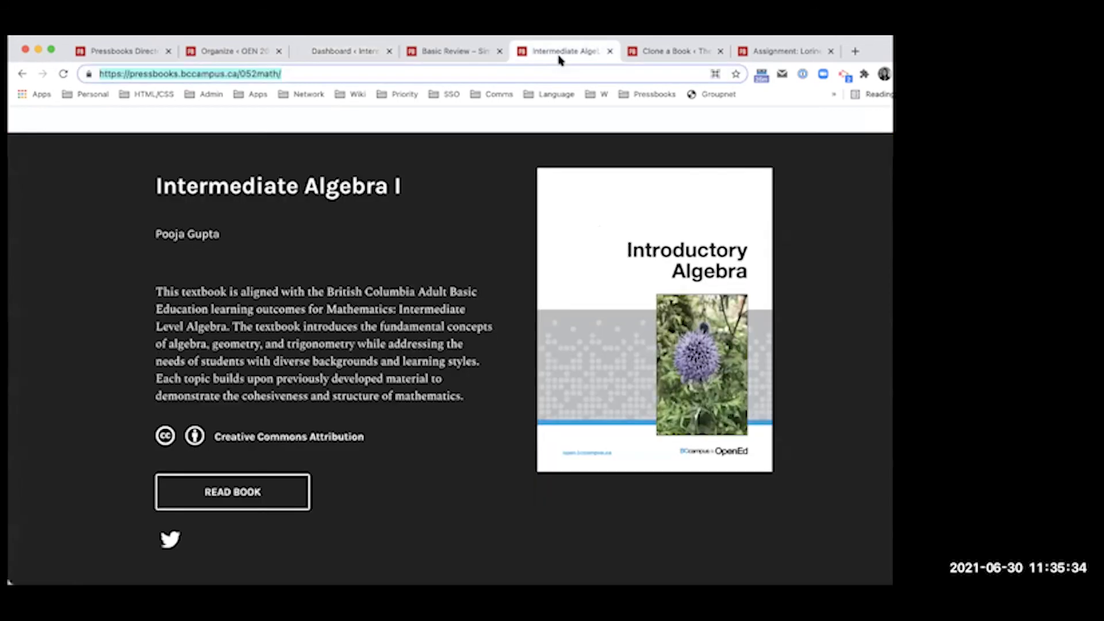
{"action": "left_click_drag", "start_coordinate": [558, 58], "coordinate": [473, 49]}
{"action": "left_click", "coordinate": [608, 50]}
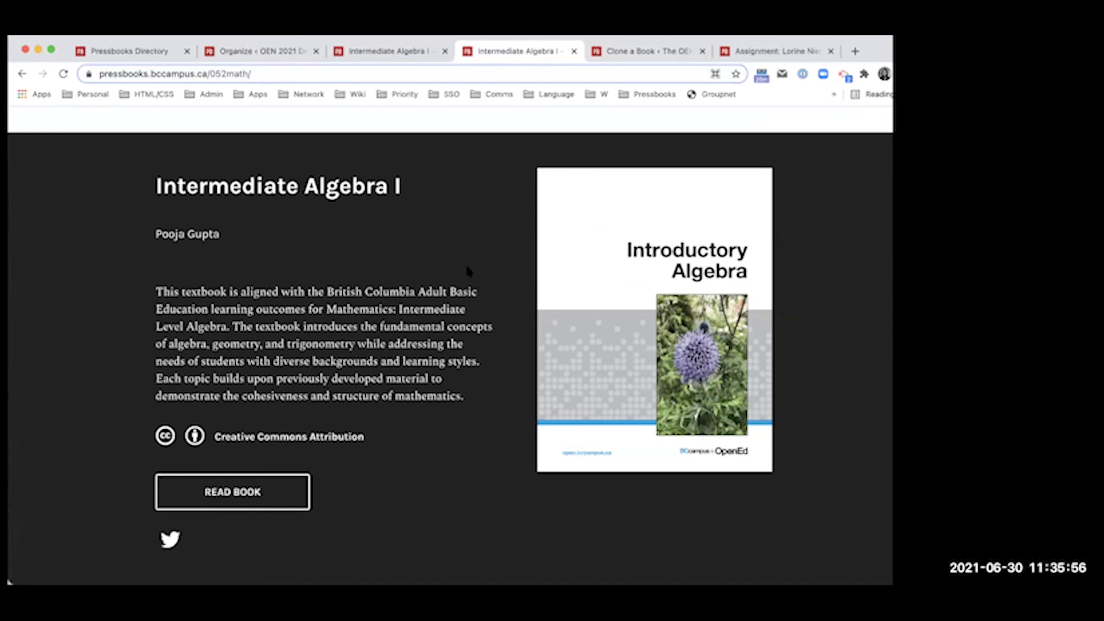
{"action": "key", "text": "Return"}
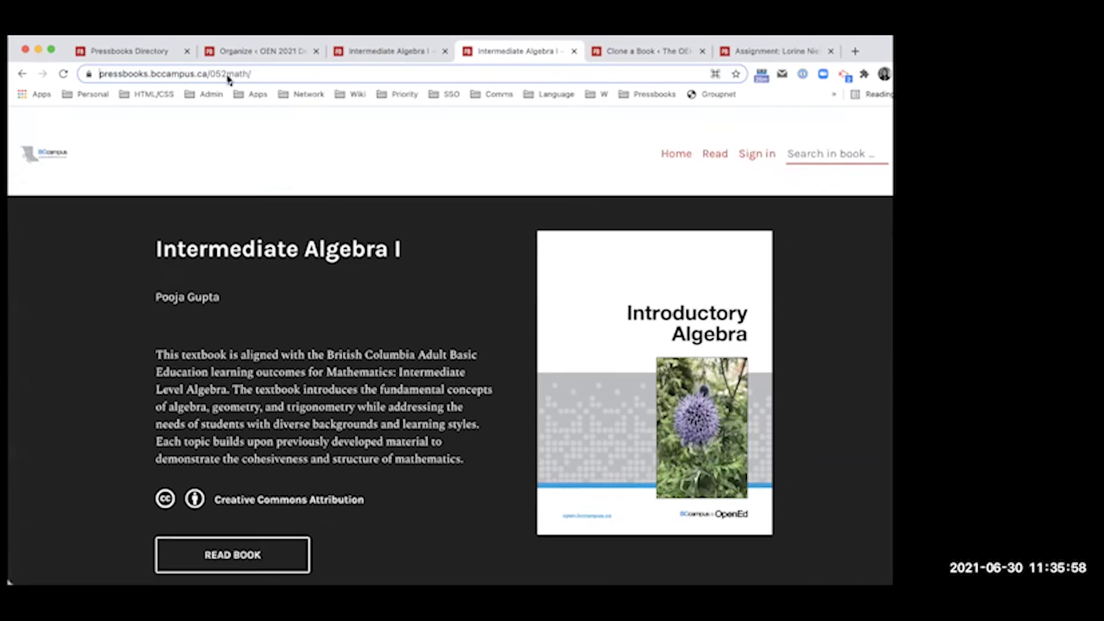
Step: Compare the title, description and cover of the bccampusmath copy with the original BCcampus webbook
{"action": "left_click", "coordinate": [394, 51]}
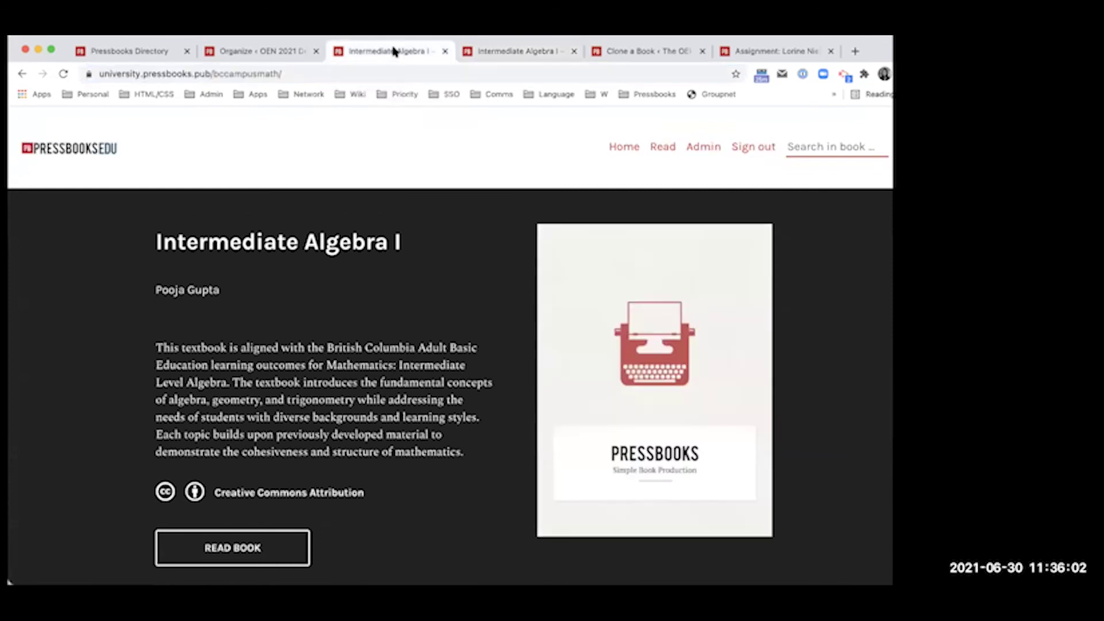
{"action": "scroll", "coordinate": [394, 382], "scroll_direction": "down", "scroll_amount": 3}
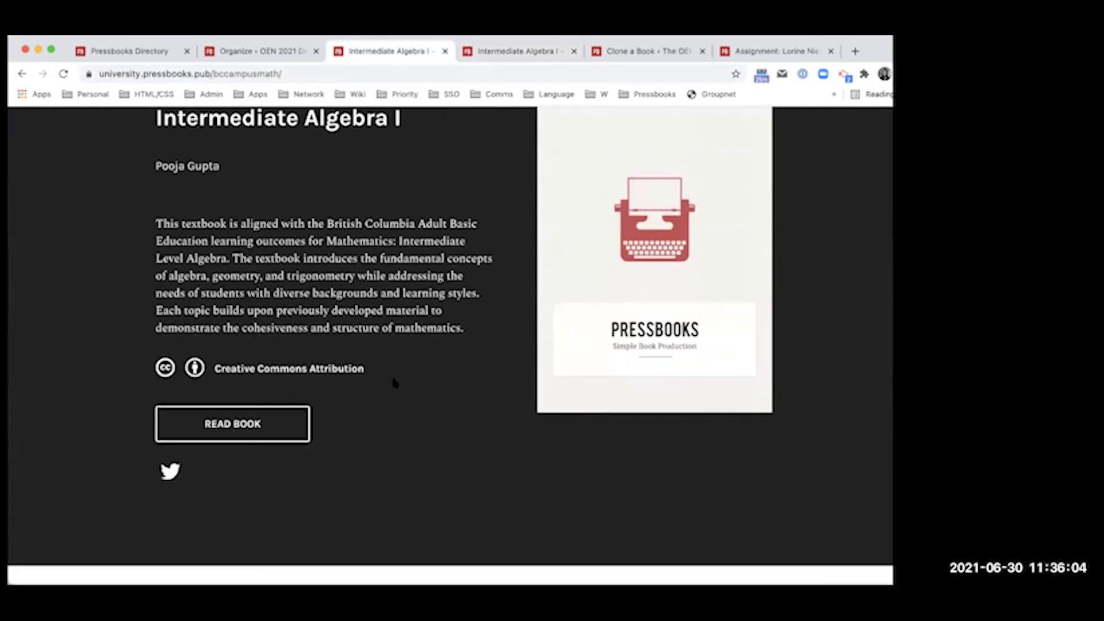
{"action": "scroll", "coordinate": [395, 382], "scroll_direction": "up", "scroll_amount": 2}
{"action": "left_click", "coordinate": [505, 53]}
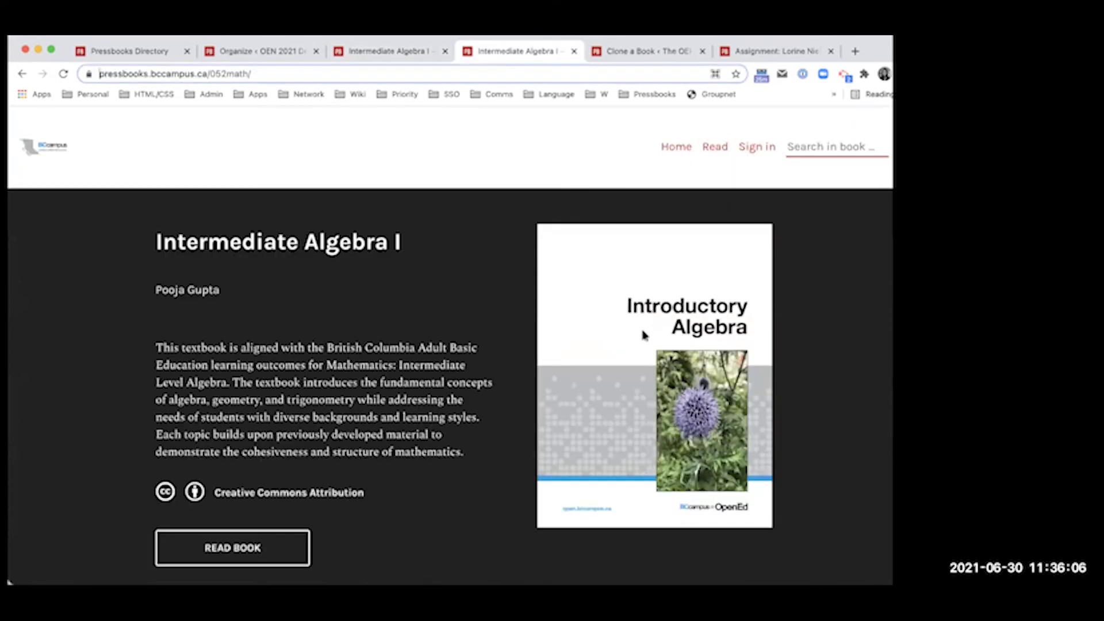
{"action": "left_click", "coordinate": [402, 40]}
Step: Compare the table of contents of the bccampusmath copy with that of the original 052math webbook
{"action": "scroll", "coordinate": [505, 209], "scroll_direction": "down", "scroll_amount": 3}
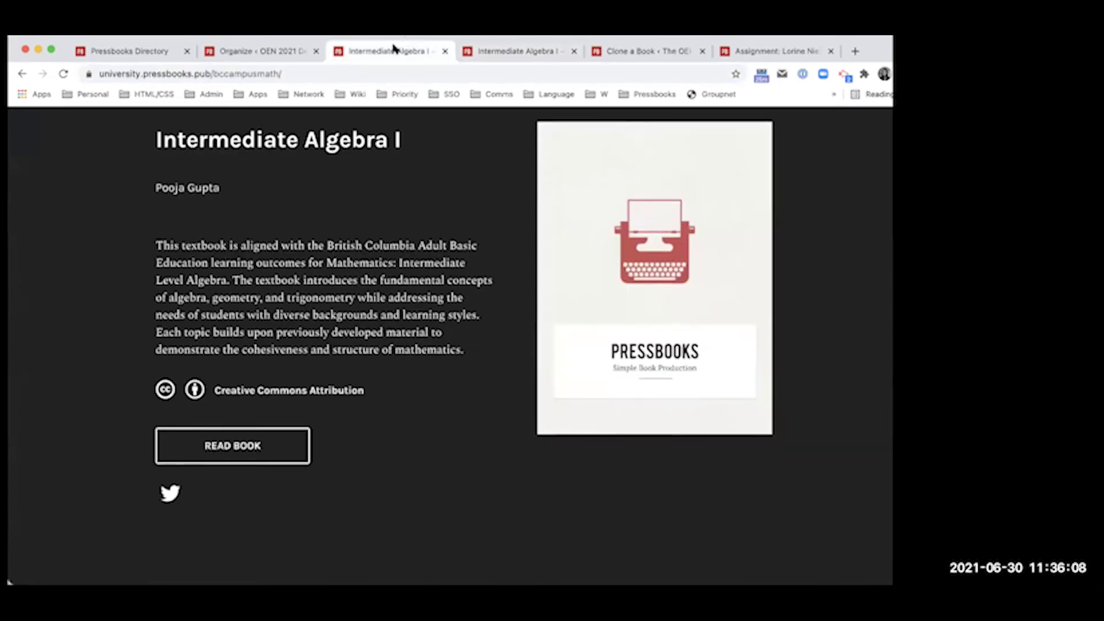
{"action": "scroll", "coordinate": [505, 210], "scroll_direction": "down", "scroll_amount": 7}
{"action": "scroll", "coordinate": [348, 375], "scroll_direction": "down", "scroll_amount": 4}
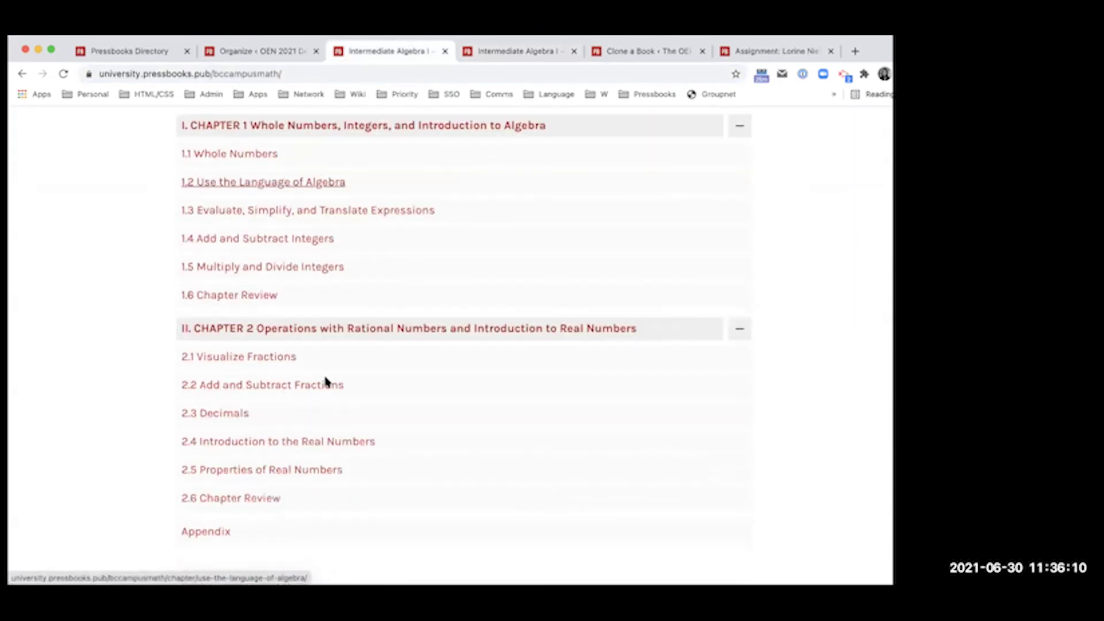
{"action": "left_click", "coordinate": [535, 98]}
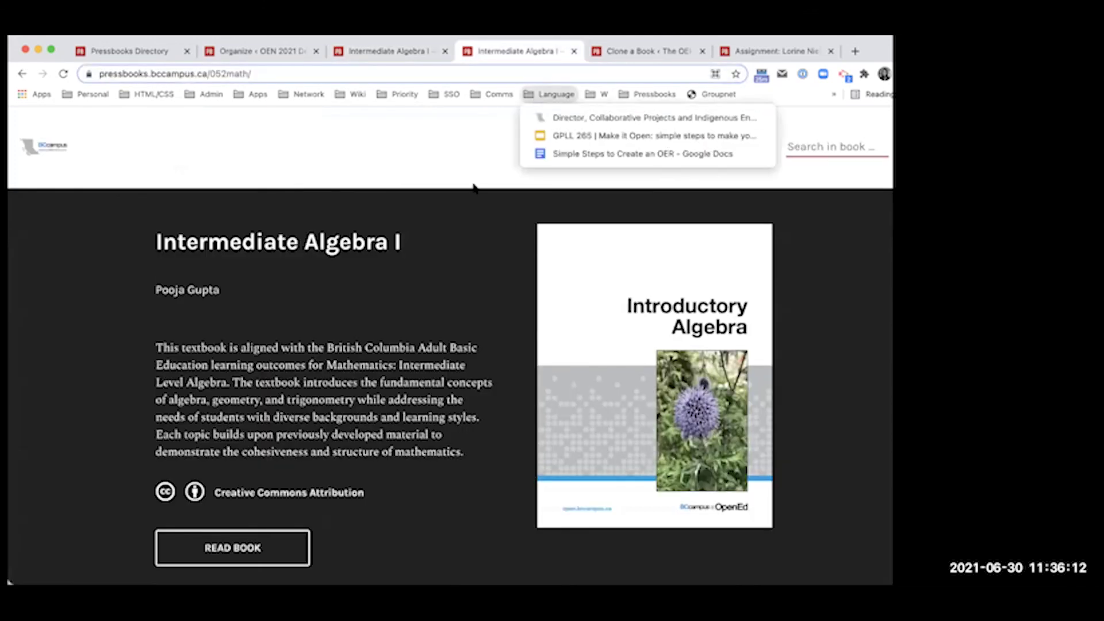
{"action": "left_click", "coordinate": [474, 185]}
{"action": "scroll", "coordinate": [474, 185], "scroll_direction": "down", "scroll_amount": 15}
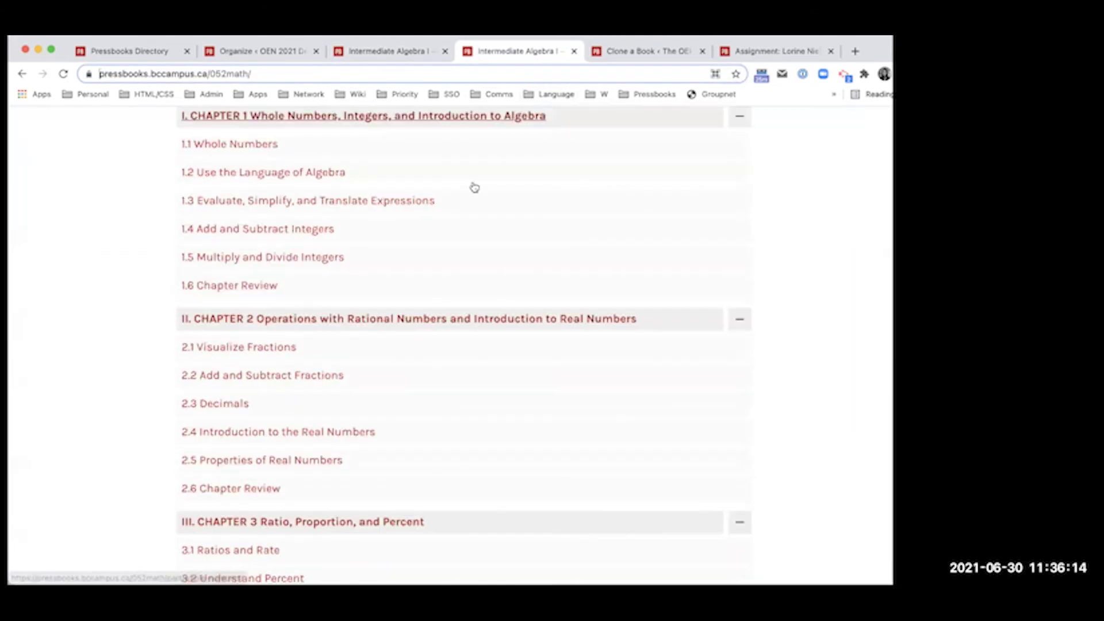
{"action": "scroll", "coordinate": [474, 185], "scroll_direction": "down", "scroll_amount": 5}
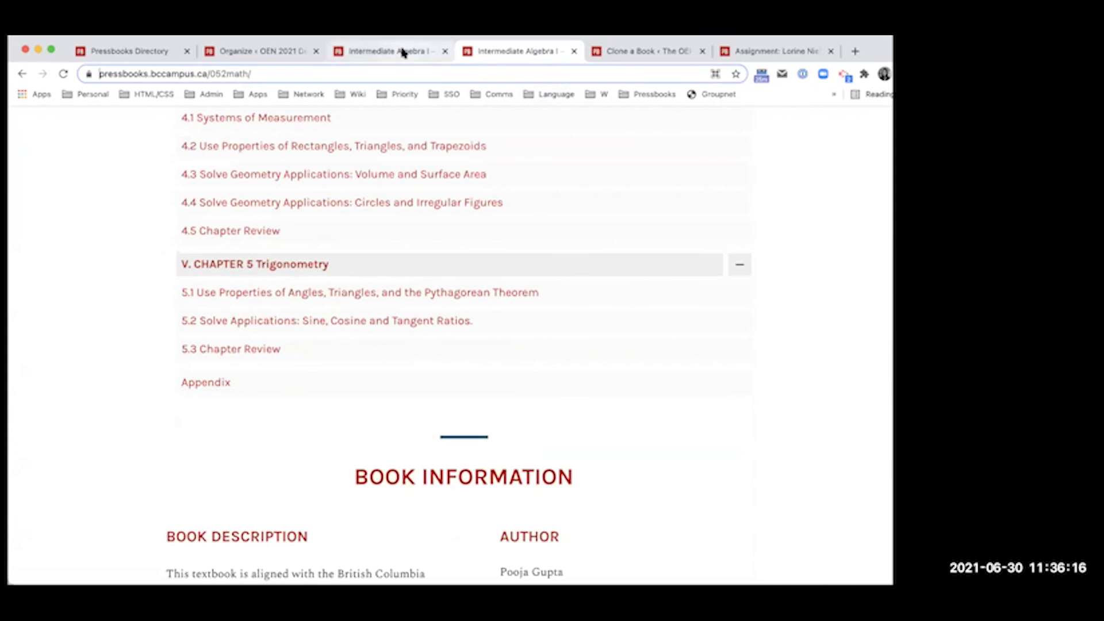
Step: Review the bccampusmath copy's contents again and highlight "university" in its web address
{"action": "left_click", "coordinate": [404, 51]}
{"action": "scroll", "coordinate": [395, 174], "scroll_direction": "up", "scroll_amount": 5}
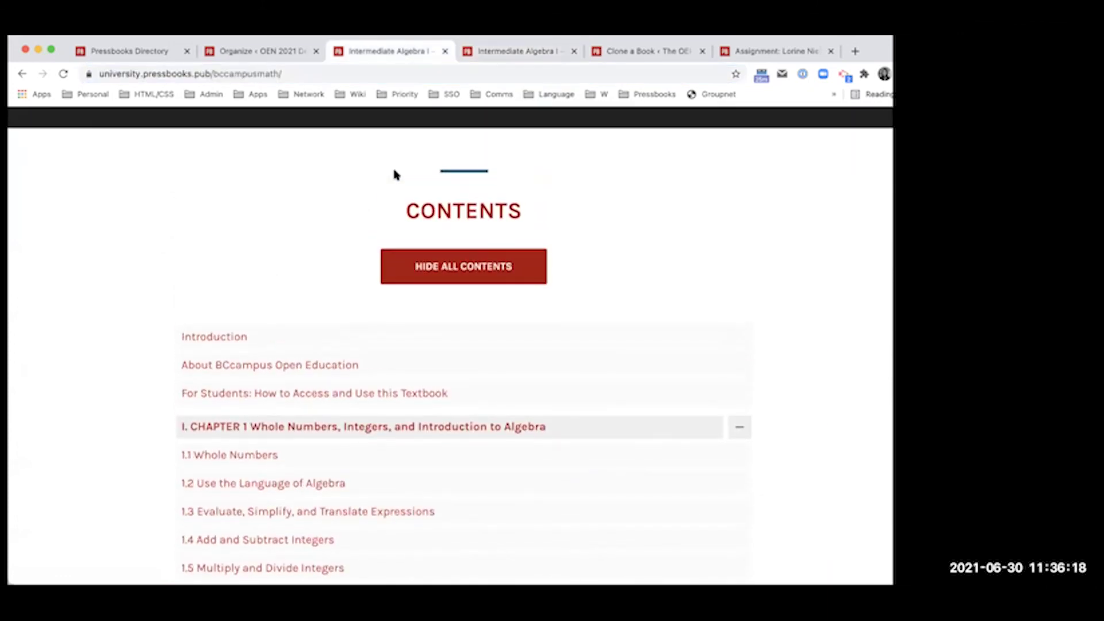
{"action": "scroll", "coordinate": [394, 174], "scroll_direction": "down", "scroll_amount": 10}
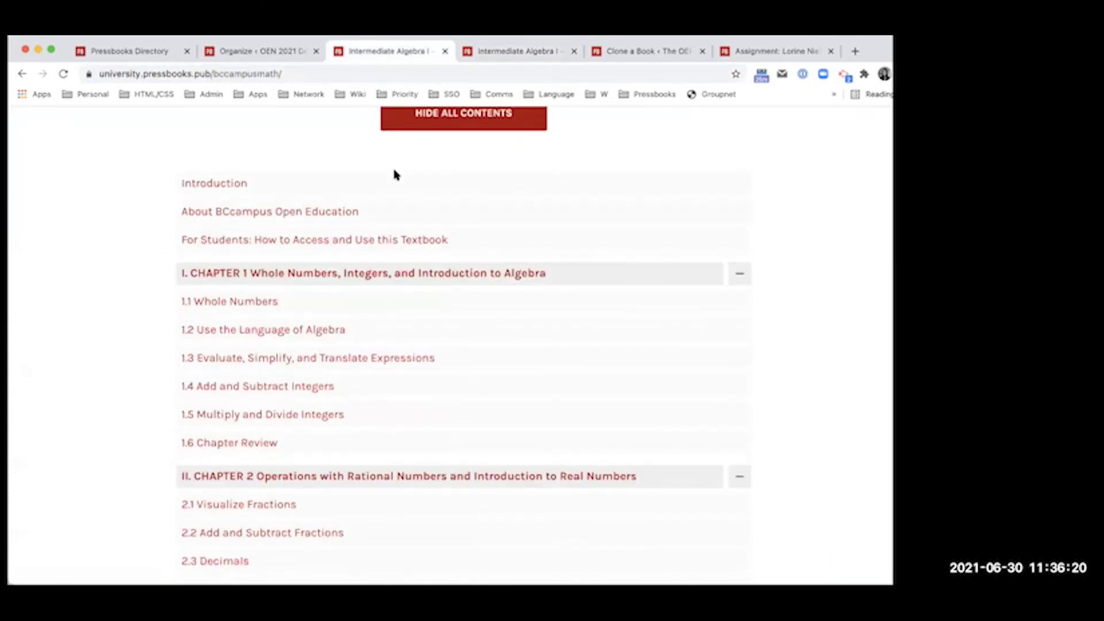
{"action": "scroll", "coordinate": [394, 172], "scroll_direction": "up", "scroll_amount": 9}
{"action": "scroll", "coordinate": [395, 157], "scroll_direction": "up", "scroll_amount": 8}
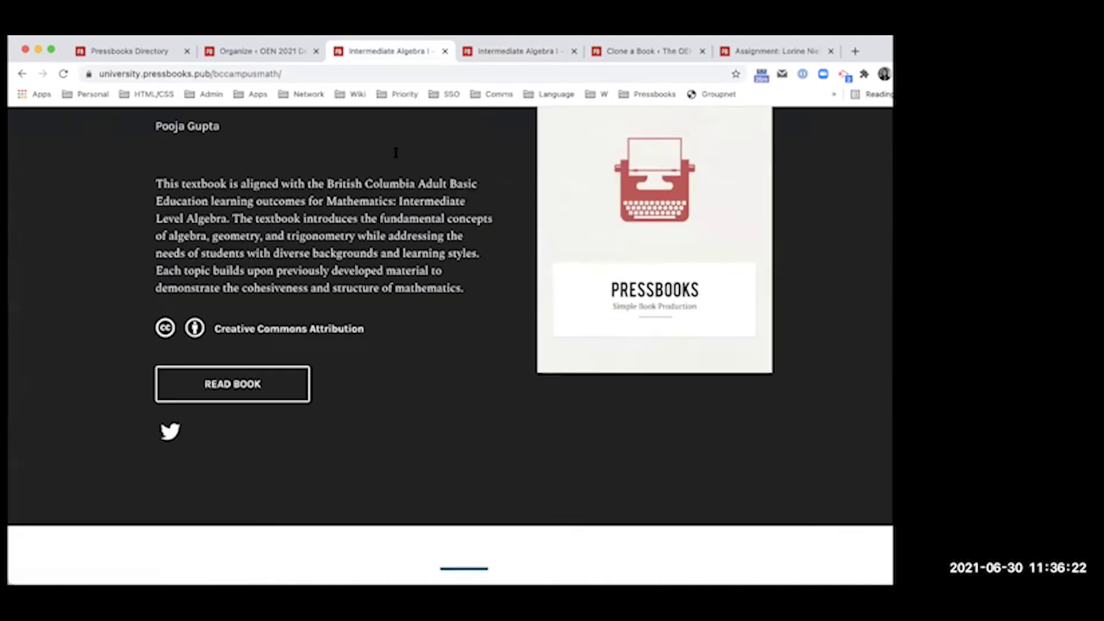
{"action": "left_click", "coordinate": [136, 71]}
{"action": "double_click", "coordinate": [149, 77]}
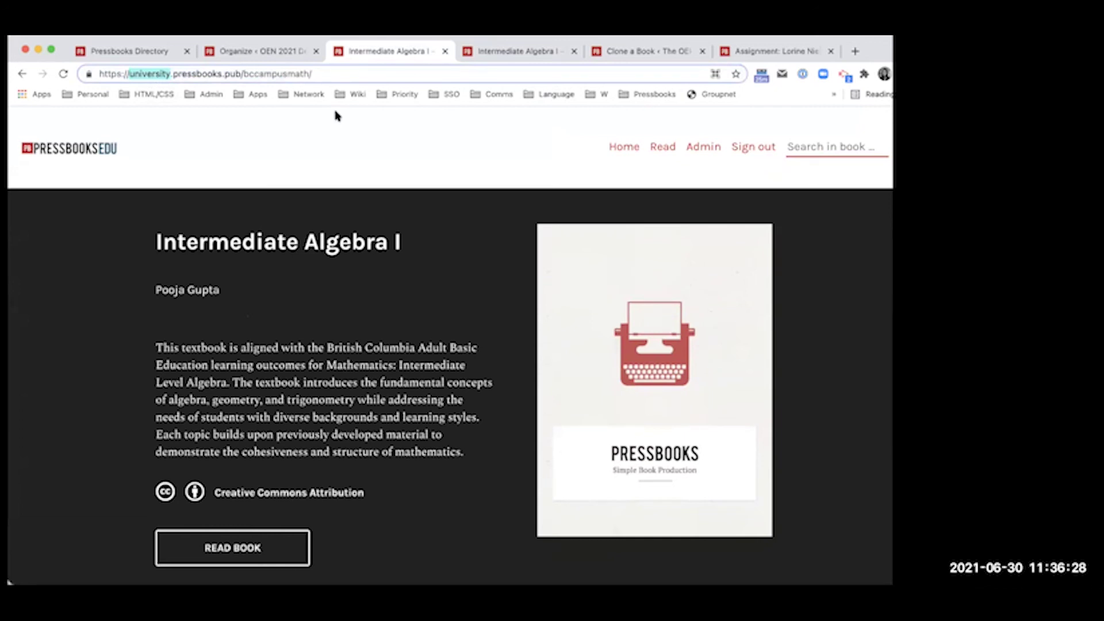
{"action": "scroll", "coordinate": [351, 168], "scroll_direction": "down", "scroll_amount": 4}
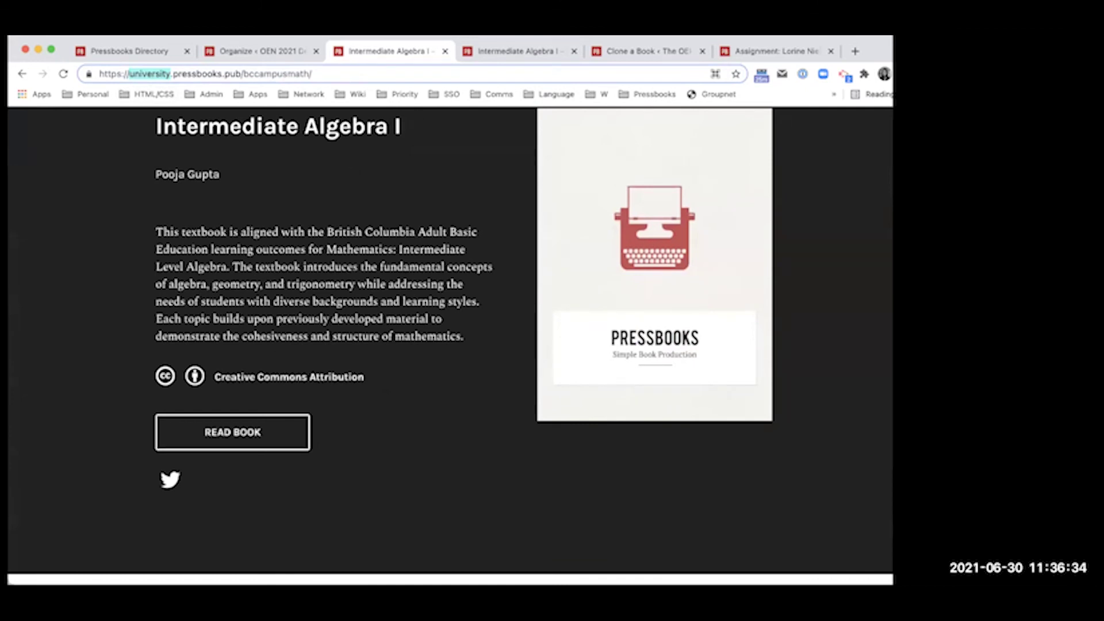
Step: Compare the cover and web address of the original 052math webbook with those of the bccampusmath copy
{"action": "left_click", "coordinate": [481, 54]}
{"action": "scroll", "coordinate": [446, 230], "scroll_direction": "up", "scroll_amount": 10}
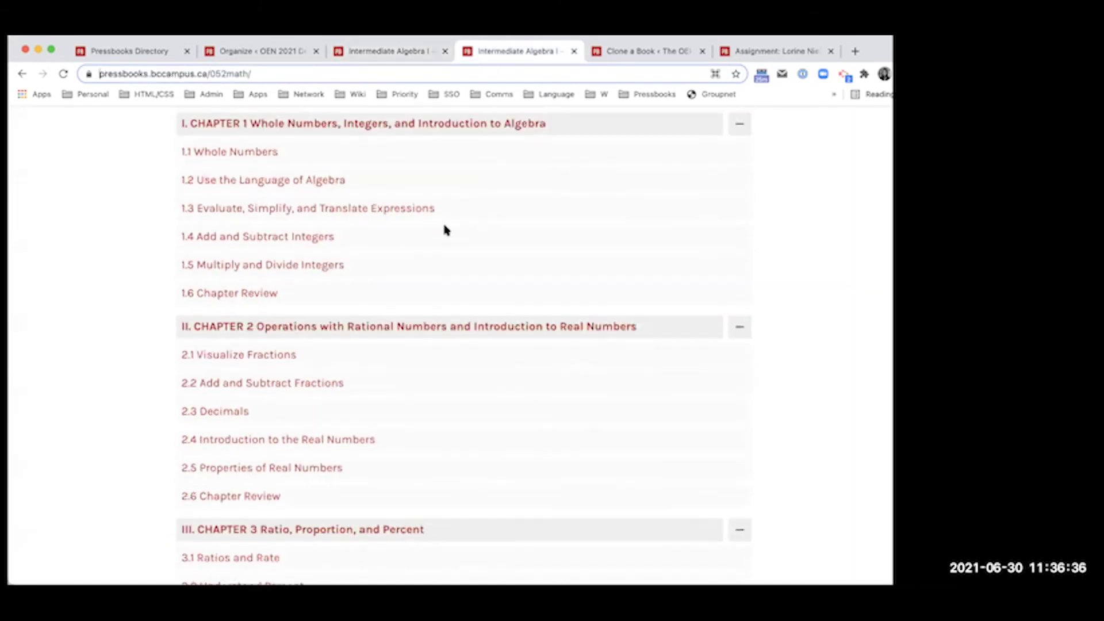
{"action": "scroll", "coordinate": [444, 231], "scroll_direction": "up", "scroll_amount": 10}
{"action": "scroll", "coordinate": [444, 229], "scroll_direction": "up", "scroll_amount": 5}
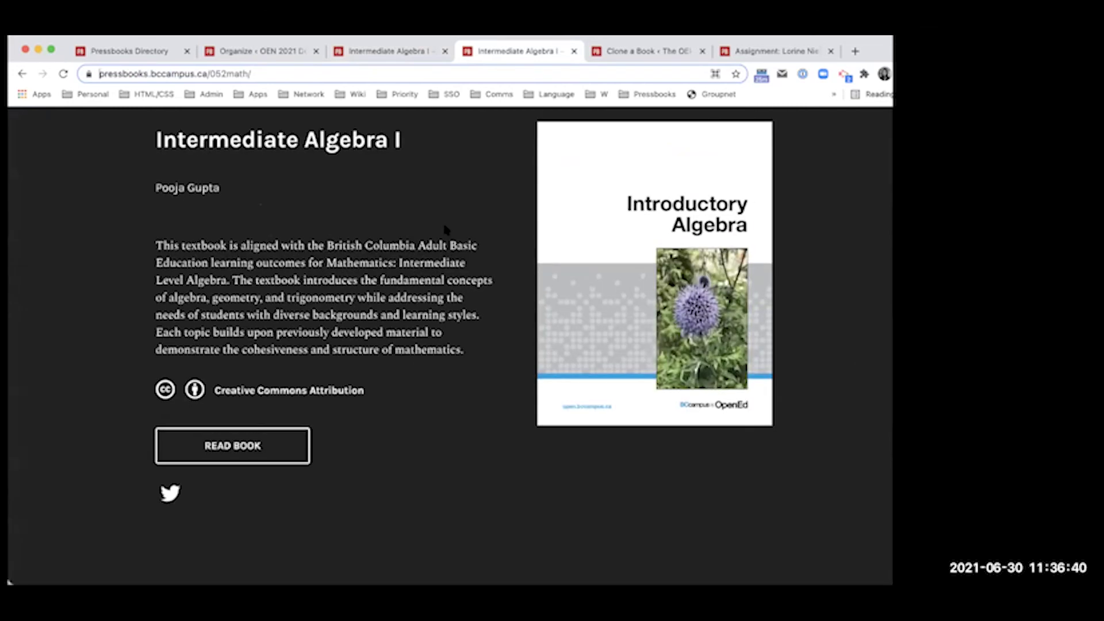
{"action": "left_click", "coordinate": [387, 53]}
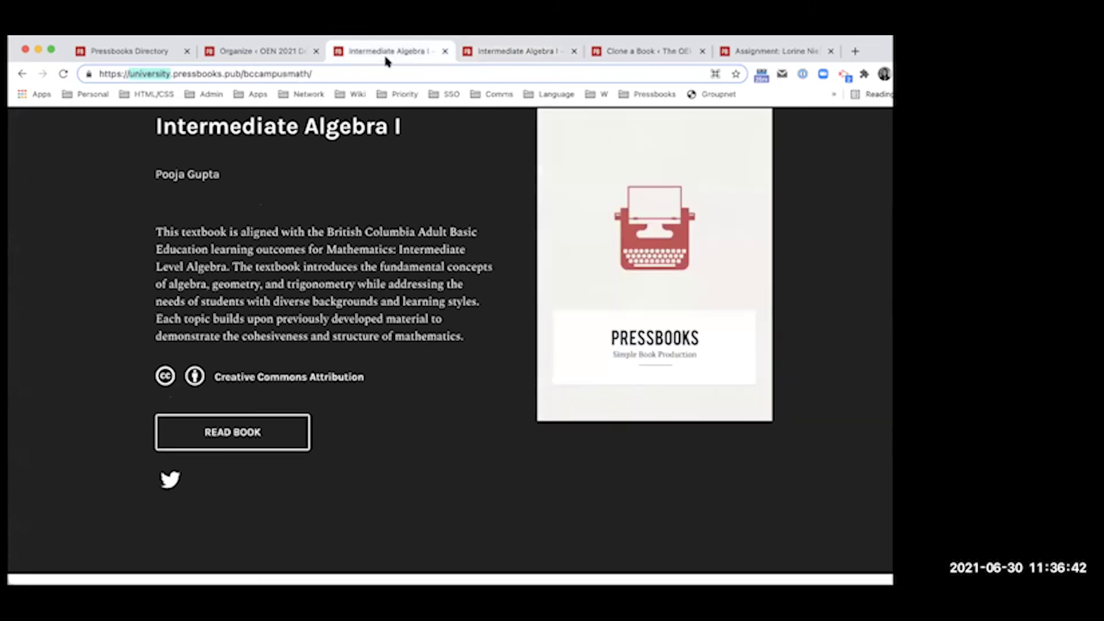
{"action": "left_click", "coordinate": [494, 51]}
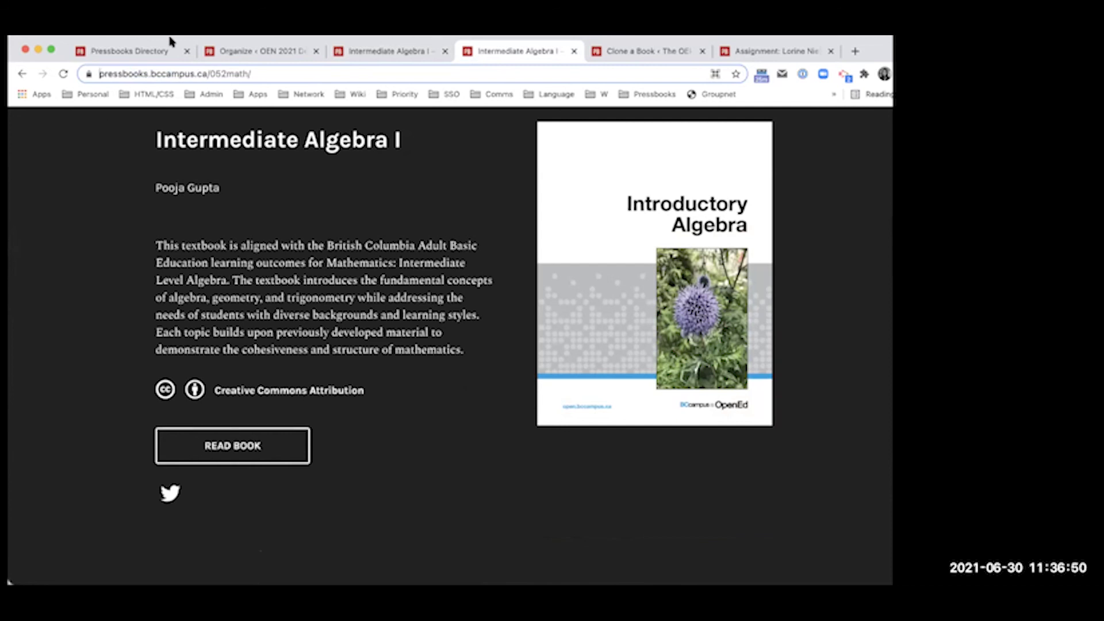
Step: Open the OEN 2021 Demo book's webbook and review its cover and table of contents
{"action": "left_click", "coordinate": [210, 54]}
{"action": "scroll", "coordinate": [222, 184], "scroll_direction": "down", "scroll_amount": 5}
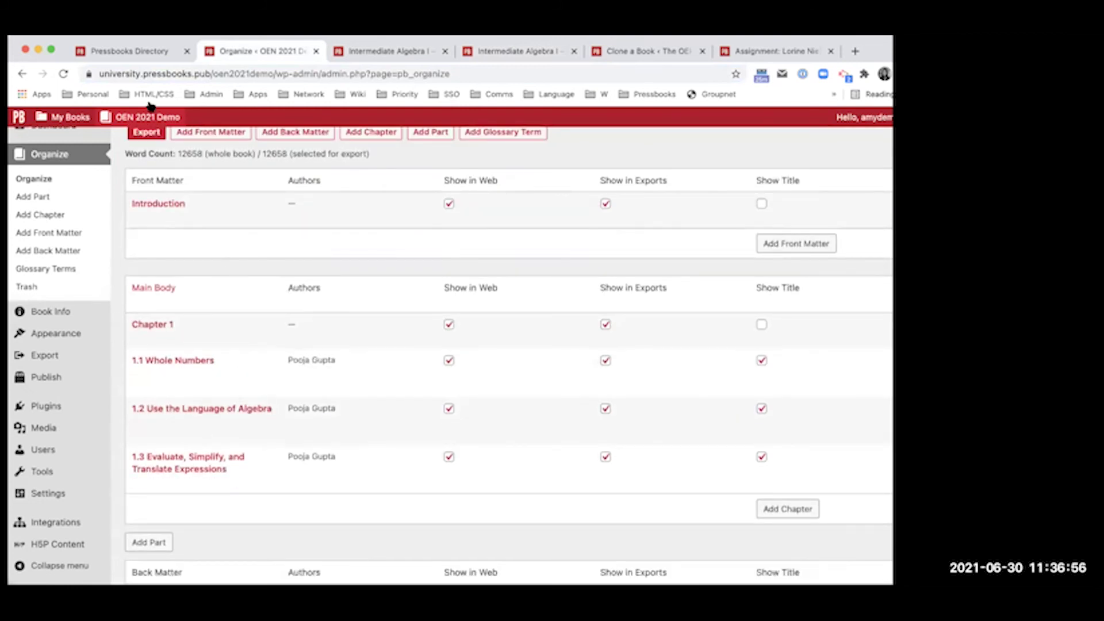
{"action": "left_click", "coordinate": [164, 154]}
{"action": "scroll", "coordinate": [162, 153], "scroll_direction": "down", "scroll_amount": 8}
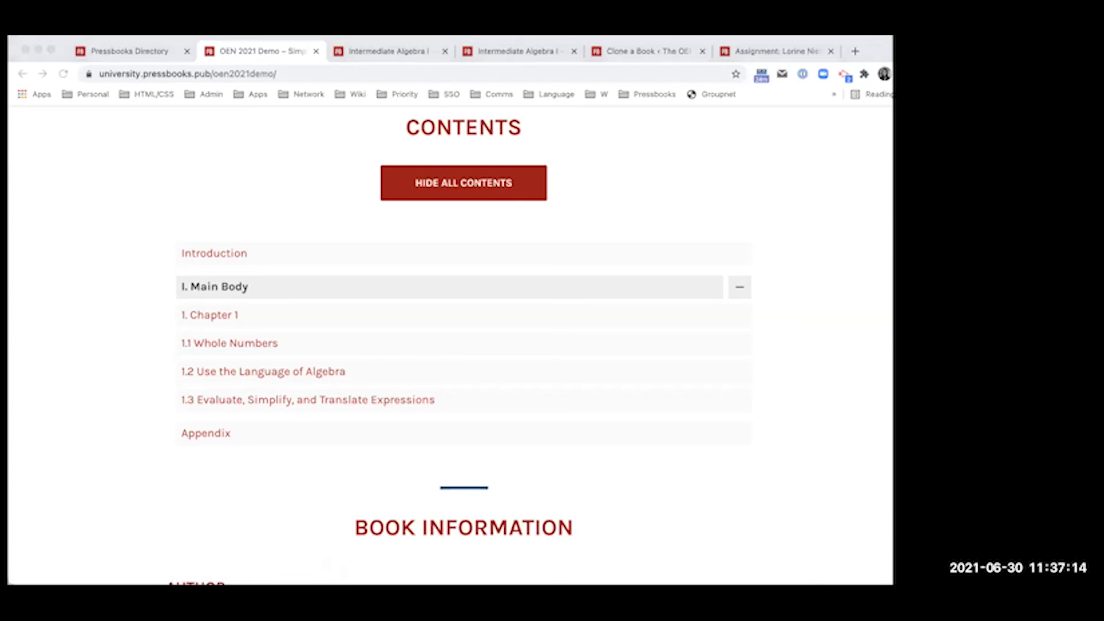
{"action": "left_click", "coordinate": [558, 452]}
{"action": "scroll", "coordinate": [558, 452], "scroll_direction": "up", "scroll_amount": 10}
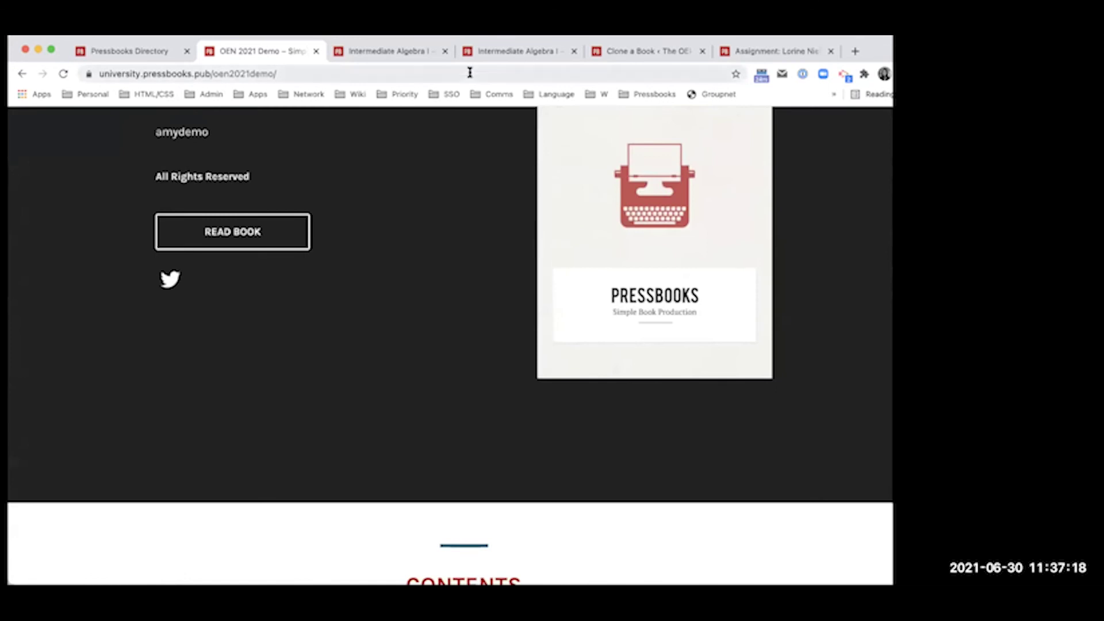
{"action": "scroll", "coordinate": [455, 173], "scroll_direction": "down", "scroll_amount": 10}
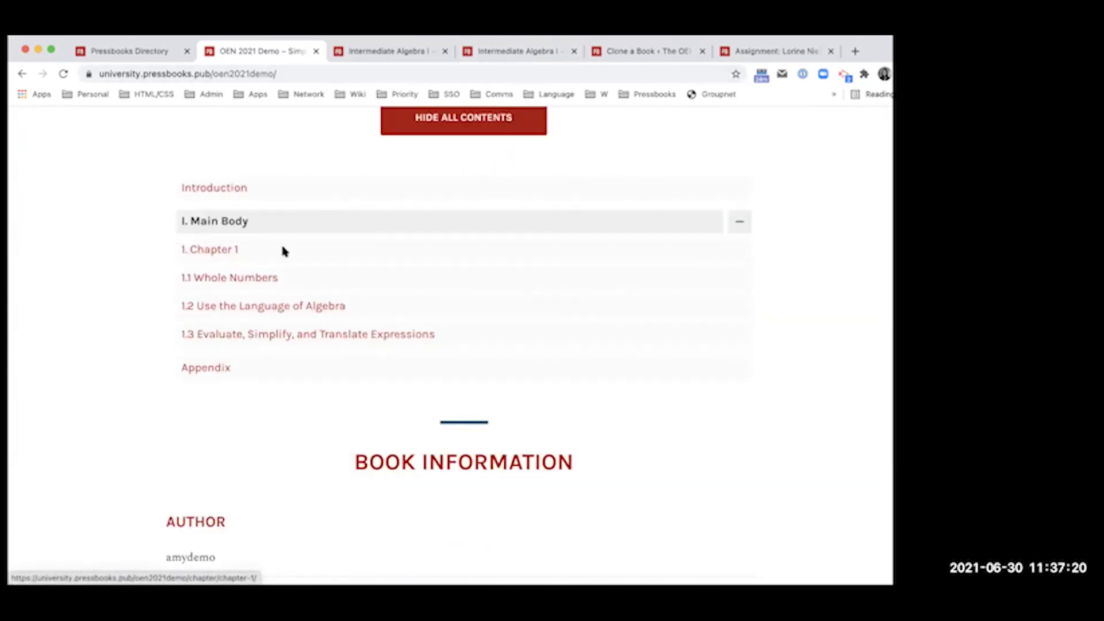
Step: Compare the OEN 2021 Demo webbook's contents and web address with the original 052math webbook
{"action": "left_click", "coordinate": [480, 52]}
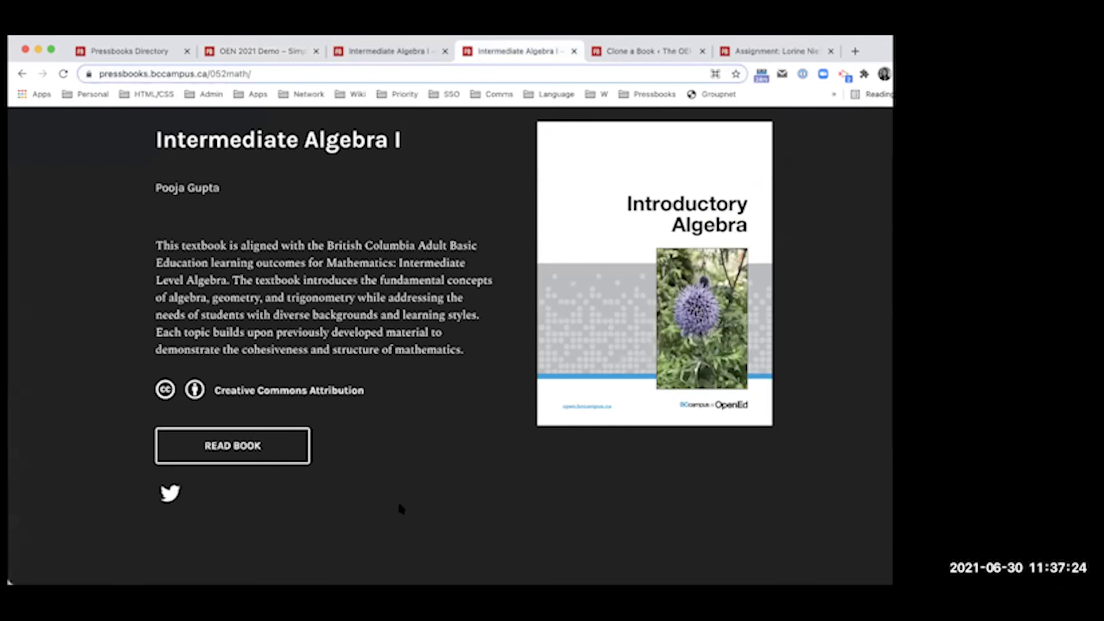
{"action": "scroll", "coordinate": [401, 509], "scroll_direction": "down", "scroll_amount": 6}
{"action": "left_click", "coordinate": [359, 52]}
{"action": "left_click", "coordinate": [278, 52]}
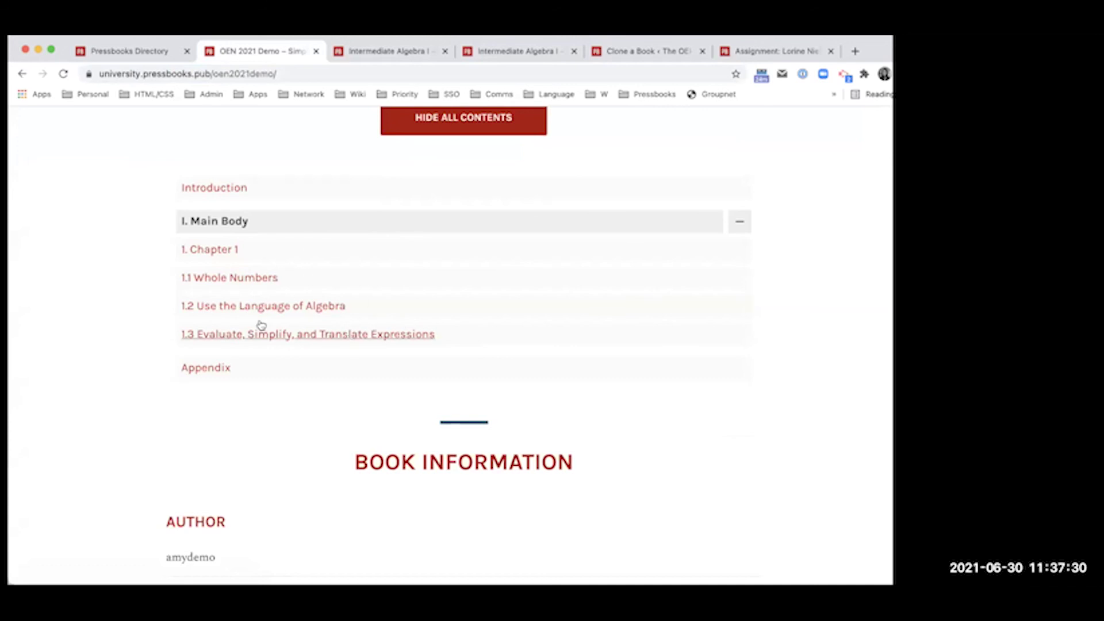
{"action": "left_click", "coordinate": [498, 70]}
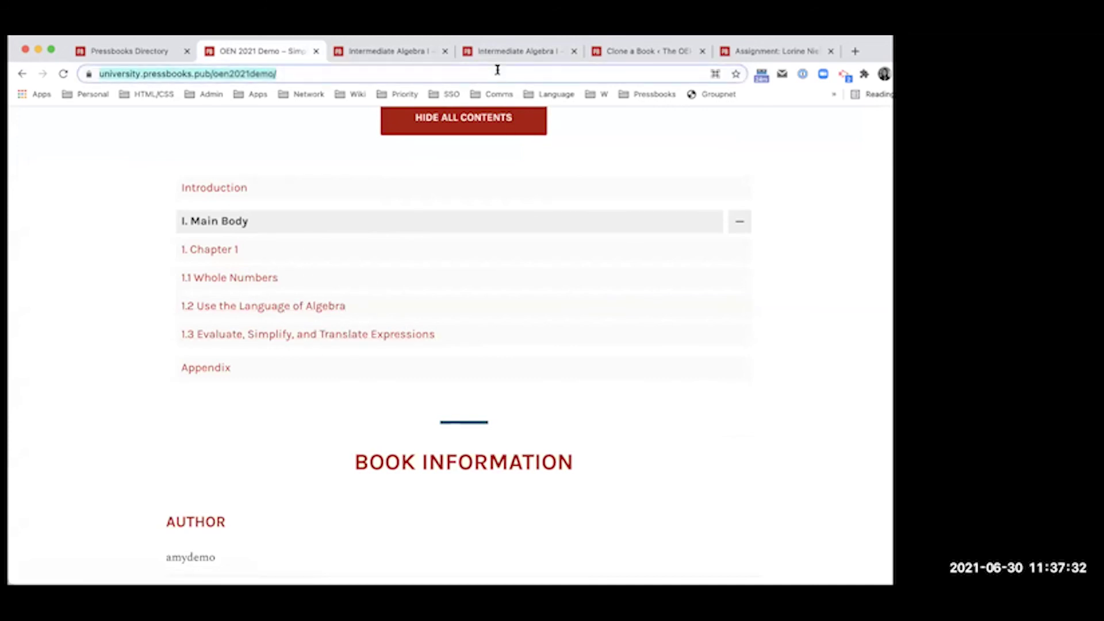
{"action": "left_click", "coordinate": [506, 51]}
{"action": "scroll", "coordinate": [468, 229], "scroll_direction": "up", "scroll_amount": 10}
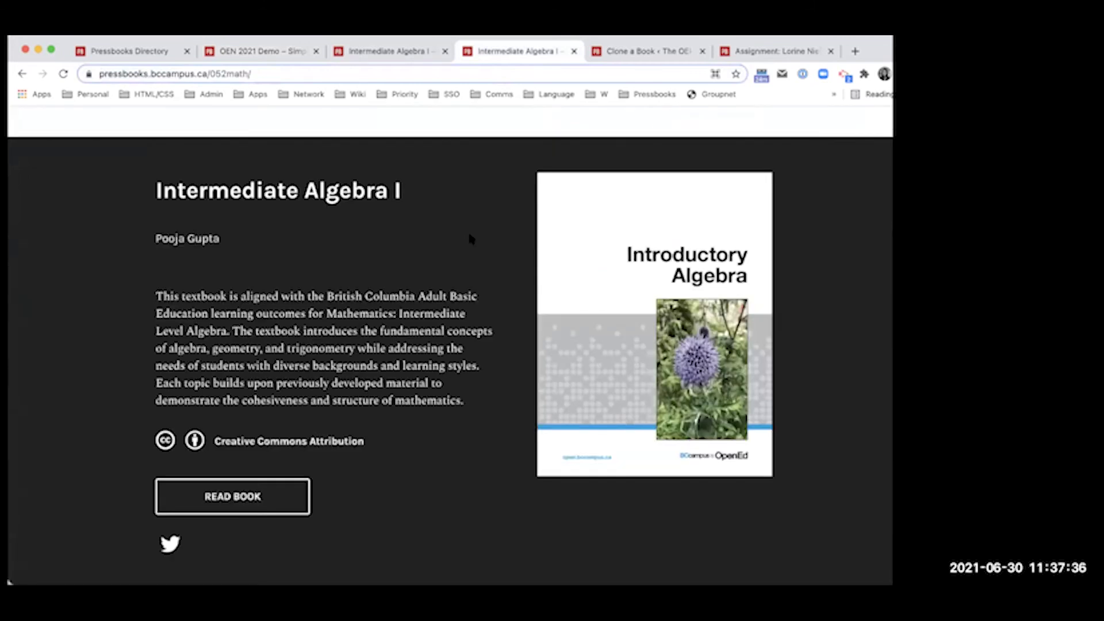
{"action": "scroll", "coordinate": [469, 238], "scroll_direction": "down", "scroll_amount": 15}
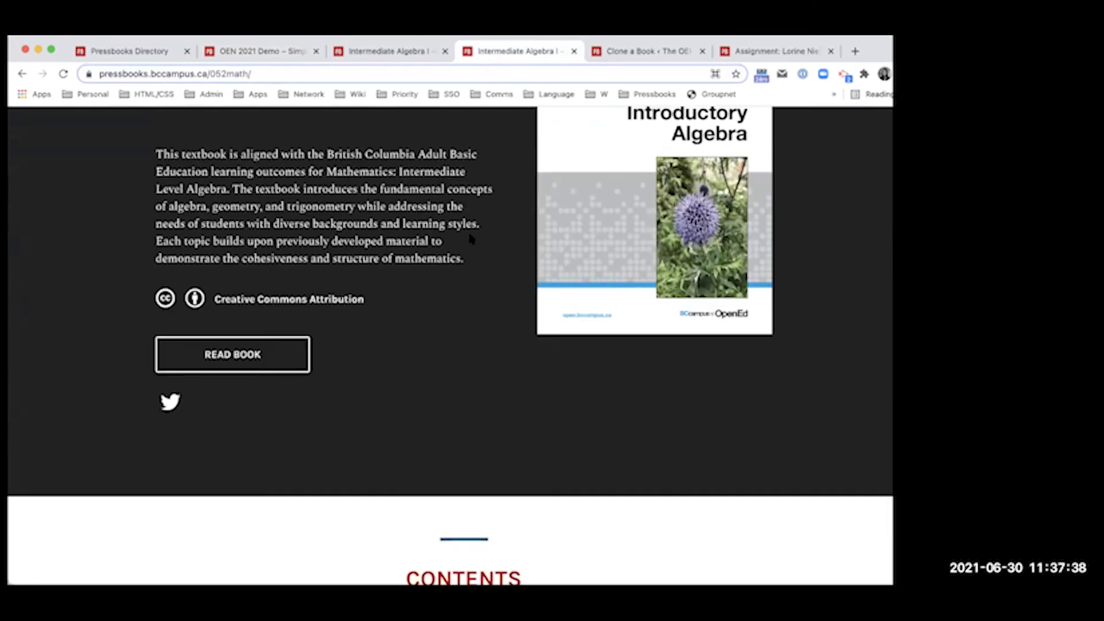
Step: Open the Introductory Algebra book credited as the book source of the bccampusmath copy
{"action": "left_click", "coordinate": [359, 55]}
{"action": "scroll", "coordinate": [402, 217], "scroll_direction": "down", "scroll_amount": 20}
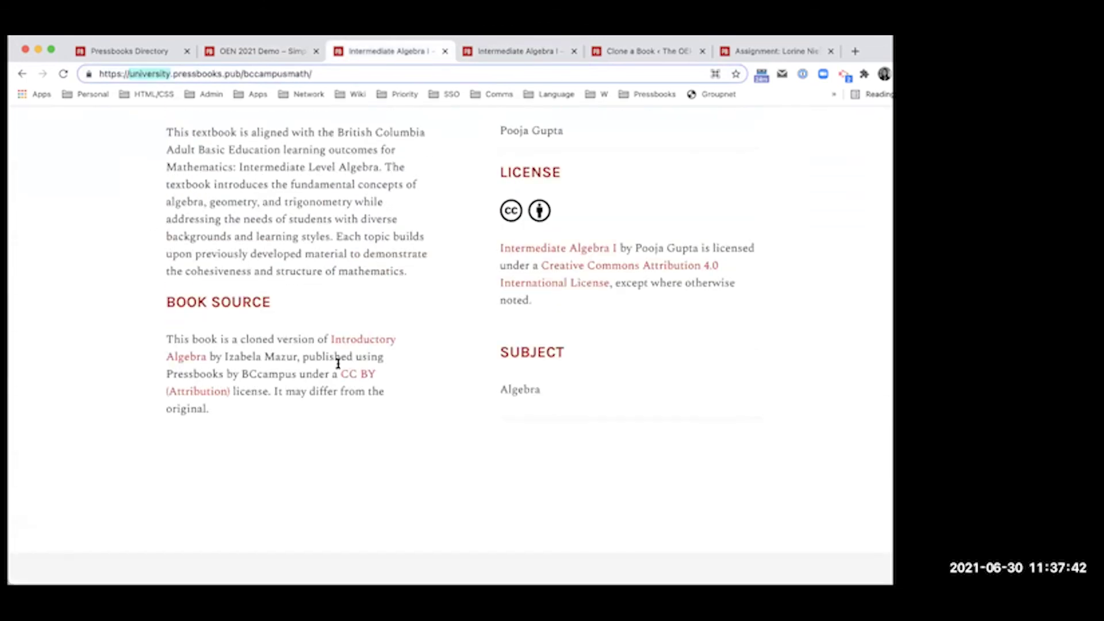
{"action": "left_click", "coordinate": [371, 340]}
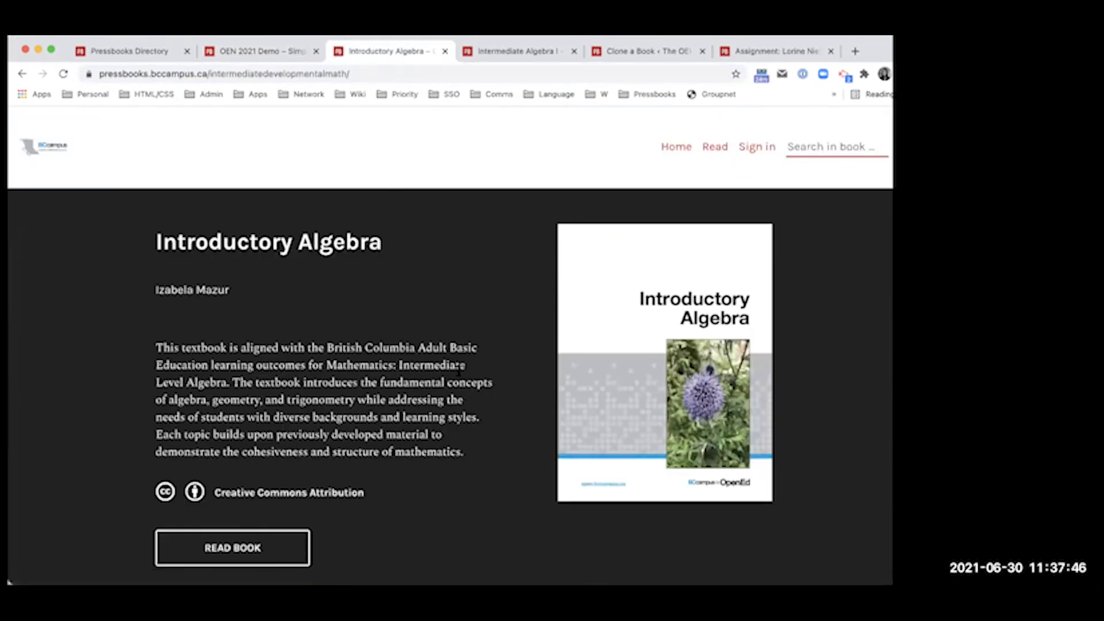
{"action": "scroll", "coordinate": [493, 217], "scroll_direction": "down", "scroll_amount": 3}
Step: Compare the Introductory Algebra source book's landing page with that of the 052math Intermediate Algebra I webbook
{"action": "left_click", "coordinate": [517, 52]}
{"action": "scroll", "coordinate": [390, 241], "scroll_direction": "up", "scroll_amount": 15}
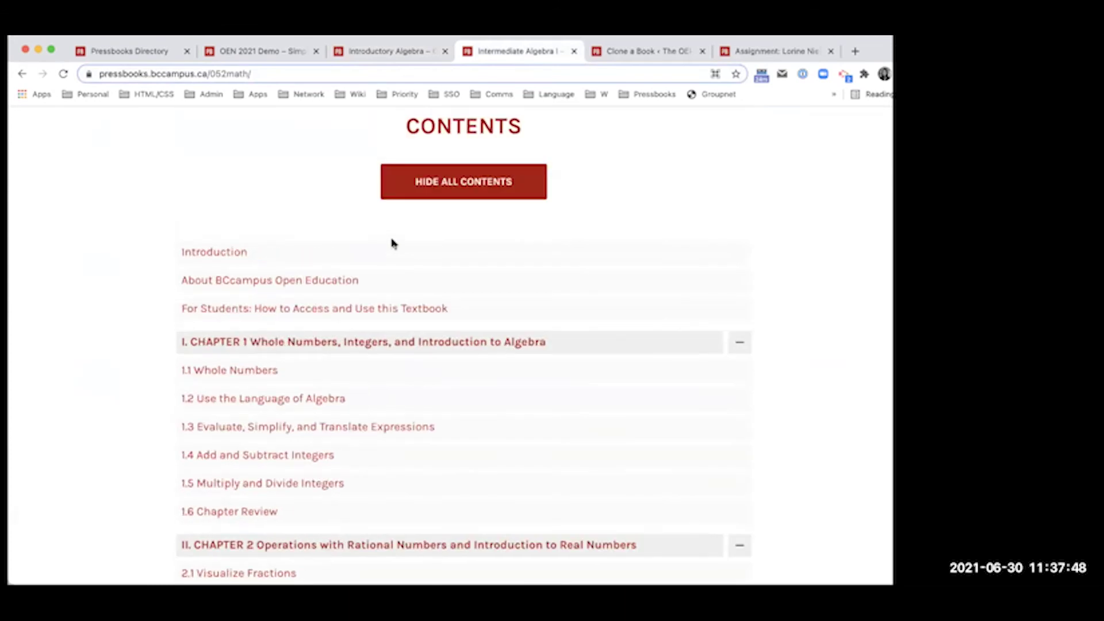
{"action": "left_click", "coordinate": [409, 51]}
{"action": "scroll", "coordinate": [506, 132], "scroll_direction": "up", "scroll_amount": 3}
{"action": "left_click", "coordinate": [496, 94]}
{"action": "left_click", "coordinate": [513, 52]}
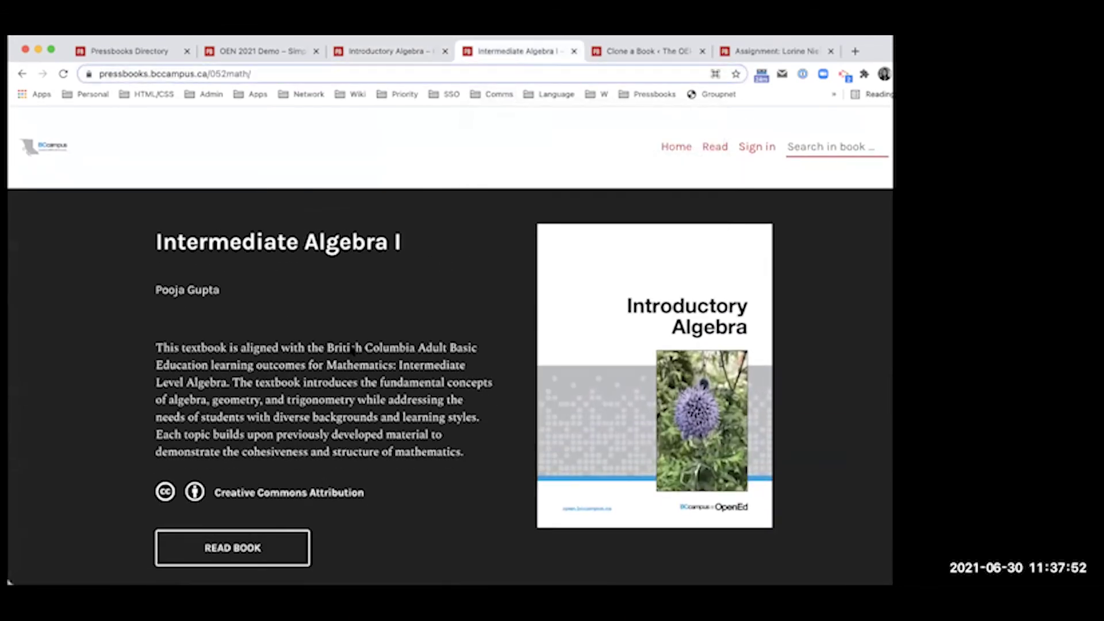
{"action": "left_click", "coordinate": [365, 49]}
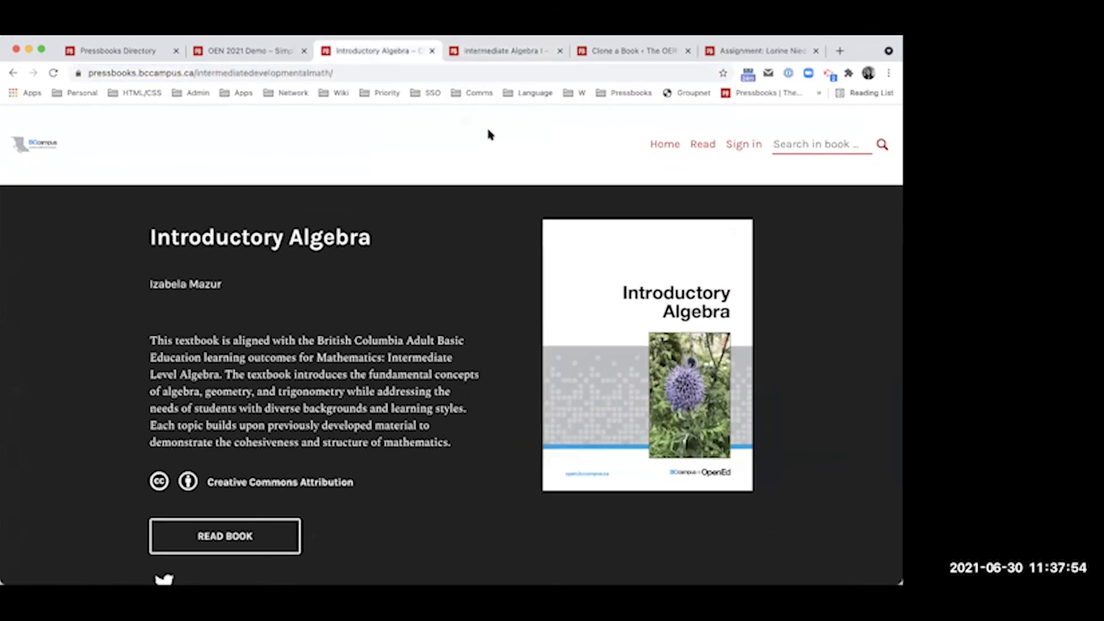
Step: Return to the bccampusmath copy and review its book source, description and license information
{"action": "key", "text": "super+bracketleft"}
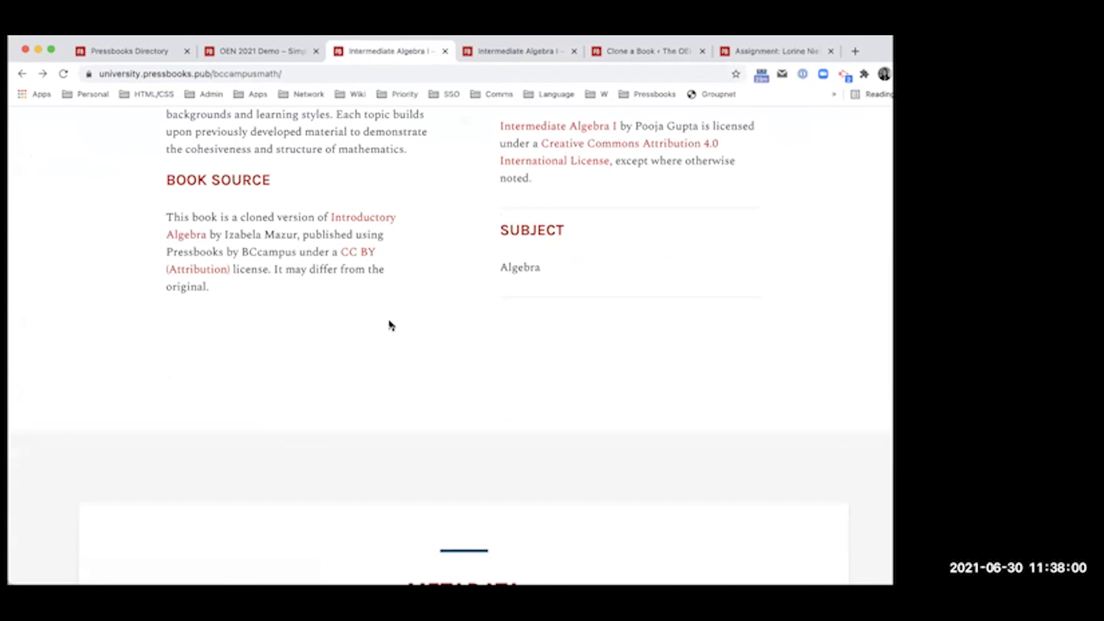
{"action": "scroll", "coordinate": [389, 322], "scroll_direction": "up", "scroll_amount": 5}
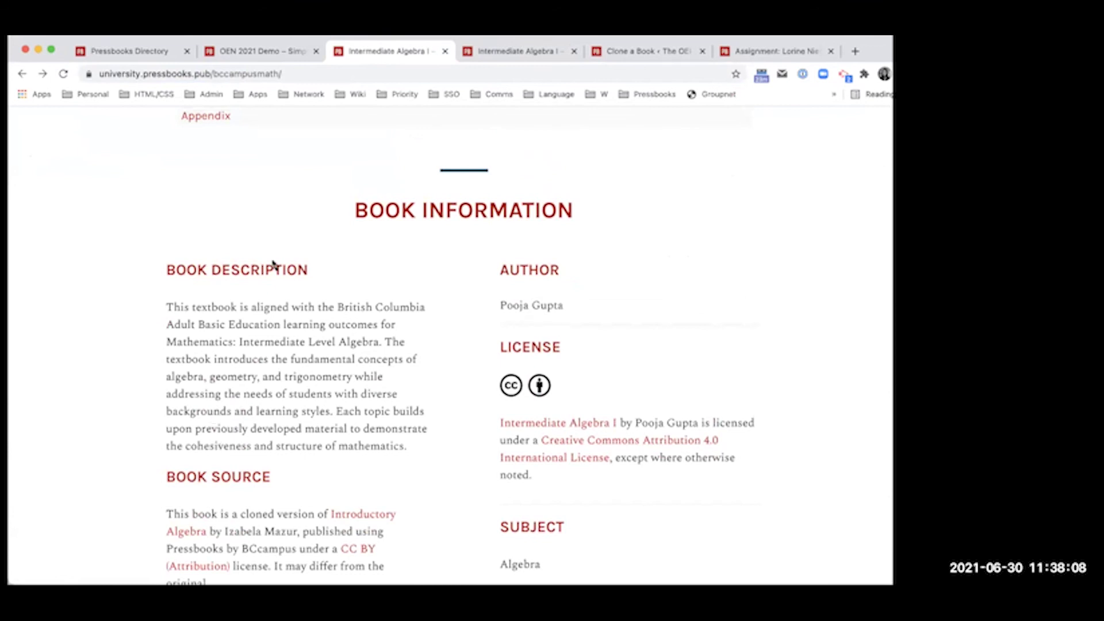
{"action": "scroll", "coordinate": [282, 269], "scroll_direction": "up", "scroll_amount": 10}
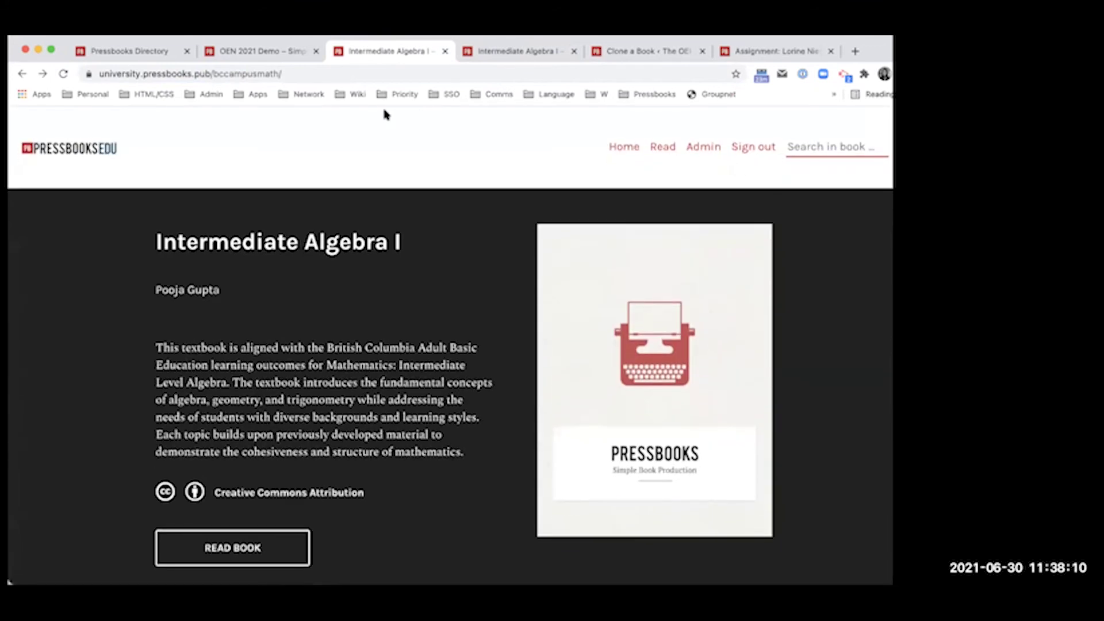
Step: Enable Source Comparison in the bccampusmath book's web theme options and save the changes
{"action": "left_click", "coordinate": [703, 147]}
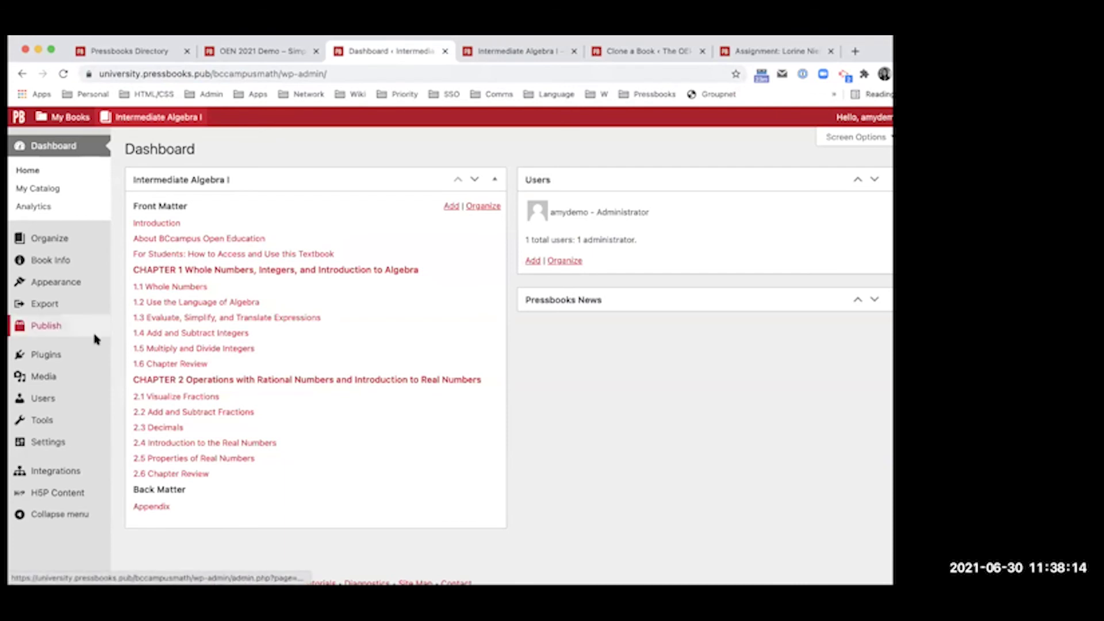
{"action": "mouse_move", "coordinate": [96, 288]}
{"action": "left_click", "coordinate": [168, 302]}
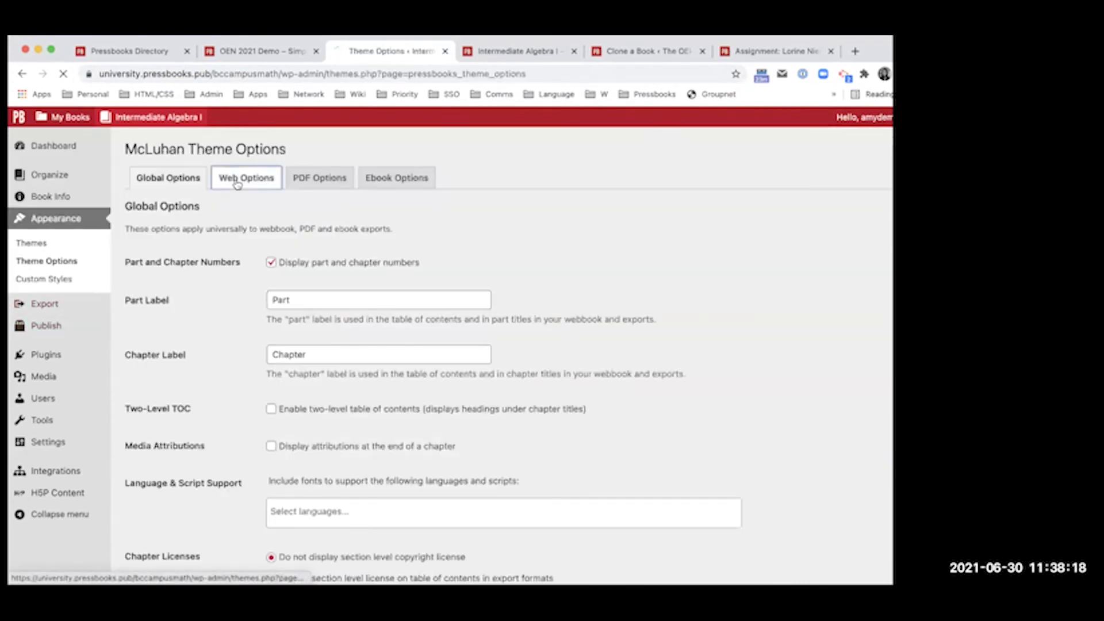
{"action": "left_click", "coordinate": [237, 179]}
{"action": "scroll", "coordinate": [236, 183], "scroll_direction": "down", "scroll_amount": 3}
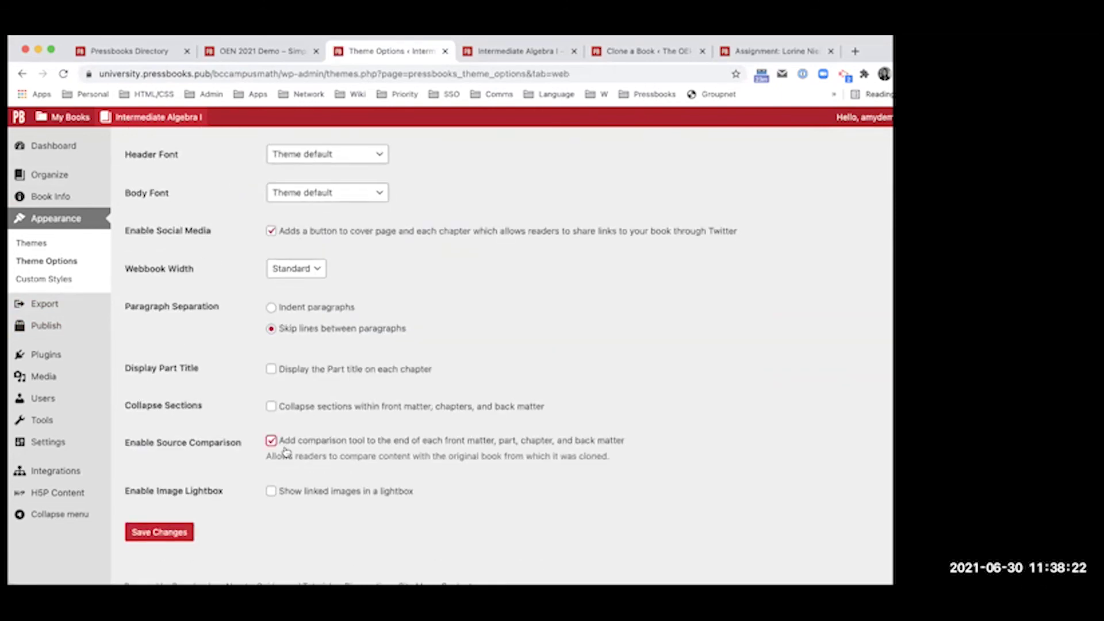
{"action": "left_click", "coordinate": [142, 535]}
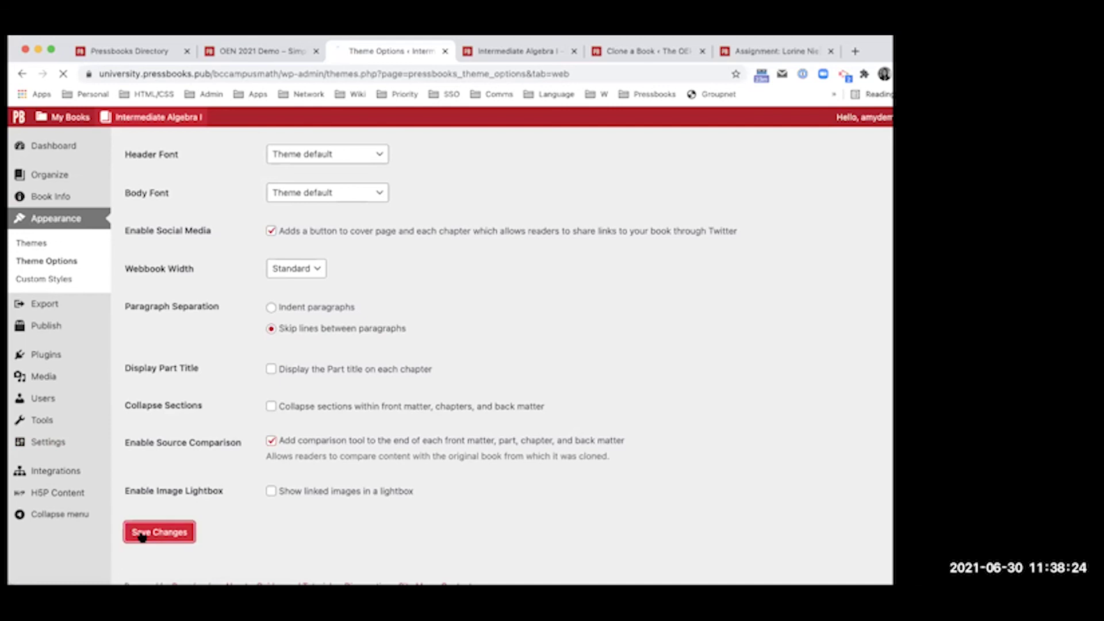
Step: Visit the bccampusmath webbook and open chapter 1.2 Use the Language of Algebra
{"action": "mouse_move", "coordinate": [197, 124]}
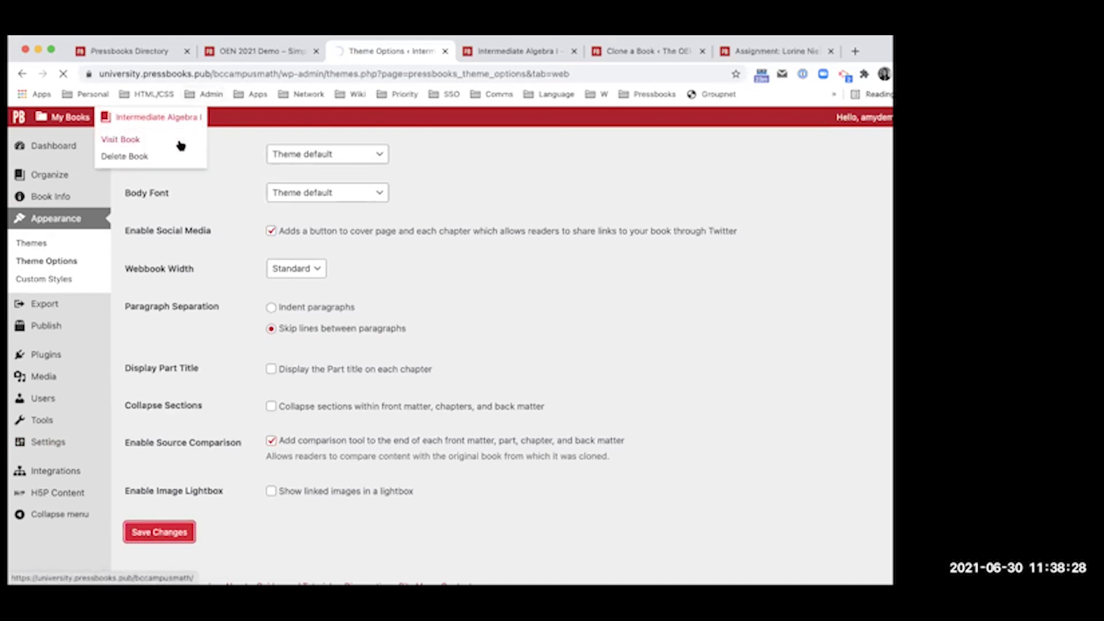
{"action": "left_click", "coordinate": [160, 140]}
{"action": "scroll", "coordinate": [361, 266], "scroll_direction": "down", "scroll_amount": 3}
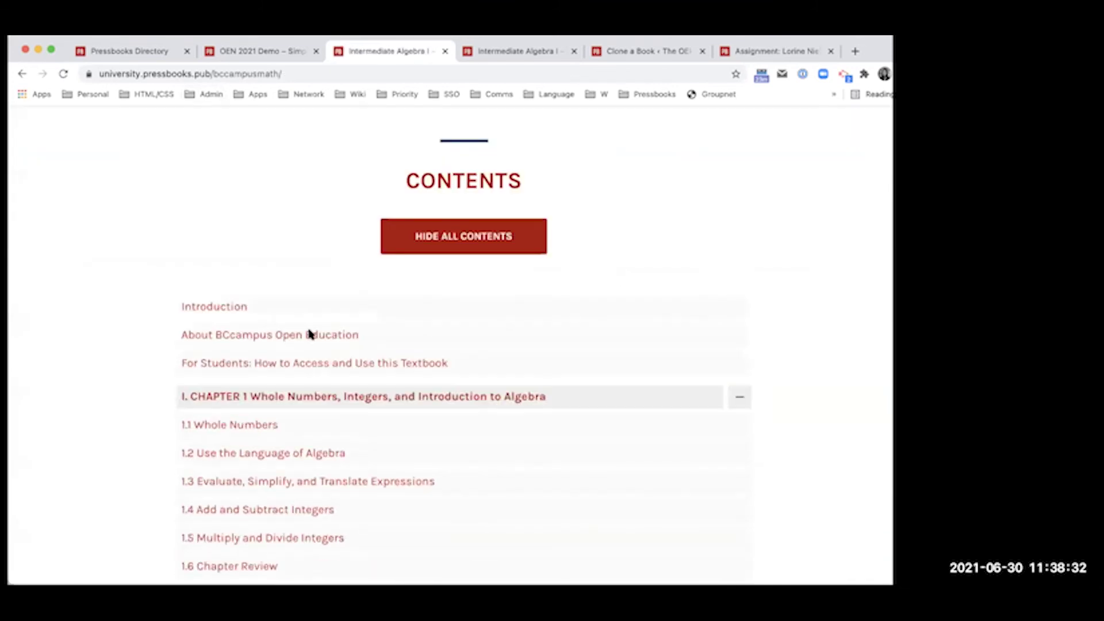
{"action": "left_click", "coordinate": [264, 457]}
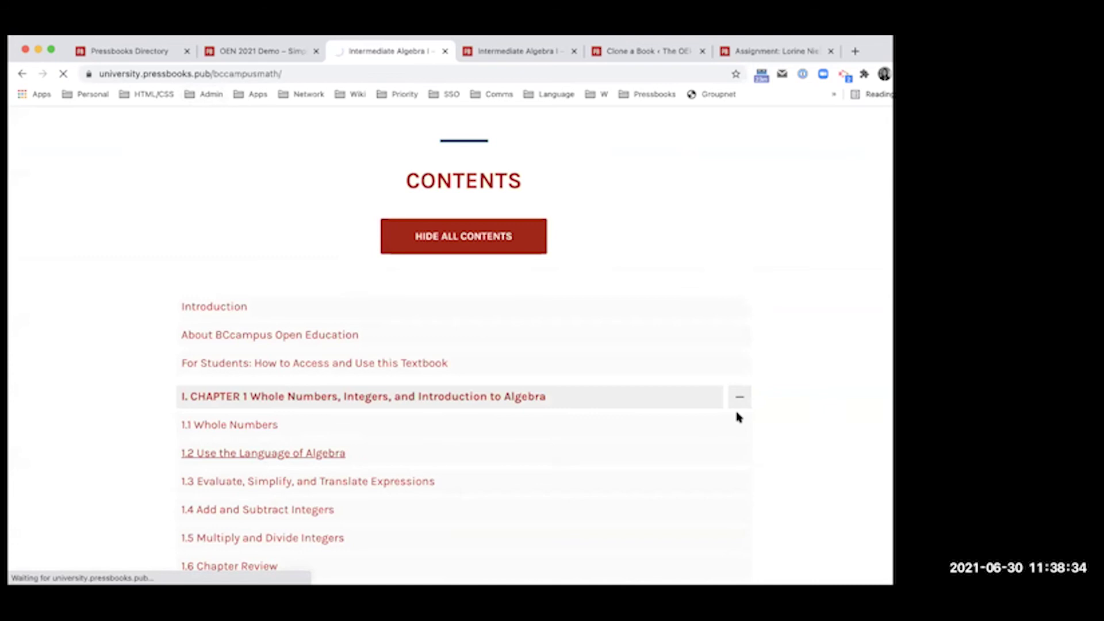
Step: Look through chapter 1.2 and find the option to compare it with the original at its end
{"action": "scroll", "coordinate": [739, 417], "scroll_direction": "down", "scroll_amount": 20}
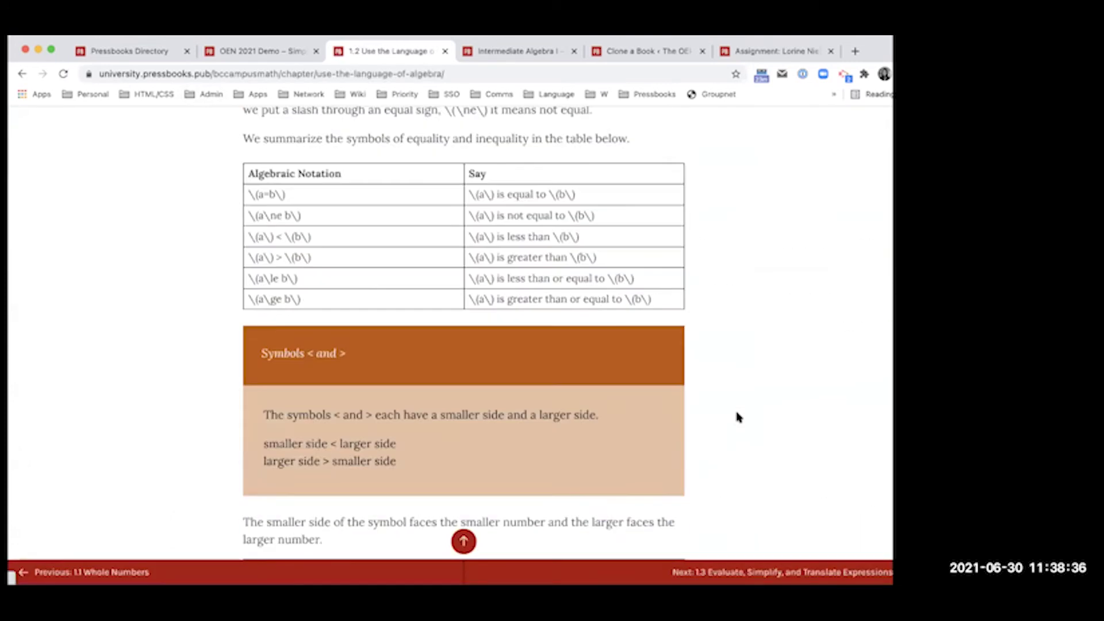
{"action": "scroll", "coordinate": [739, 417], "scroll_direction": "down", "scroll_amount": 20}
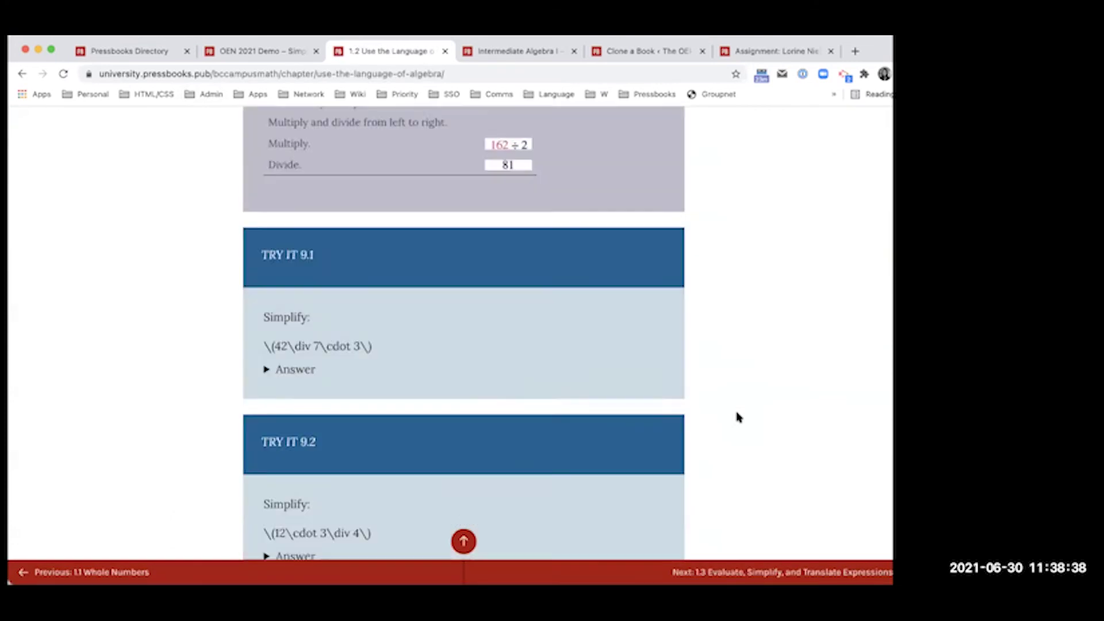
{"action": "scroll", "coordinate": [739, 417], "scroll_direction": "down", "scroll_amount": 20}
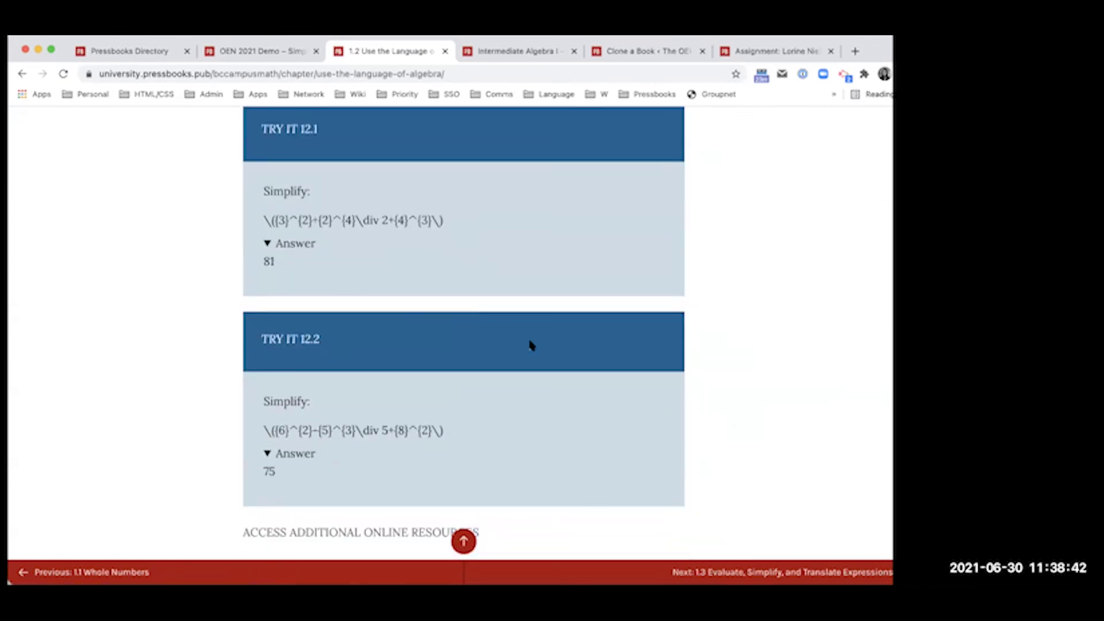
{"action": "scroll", "coordinate": [530, 344], "scroll_direction": "up", "scroll_amount": 20}
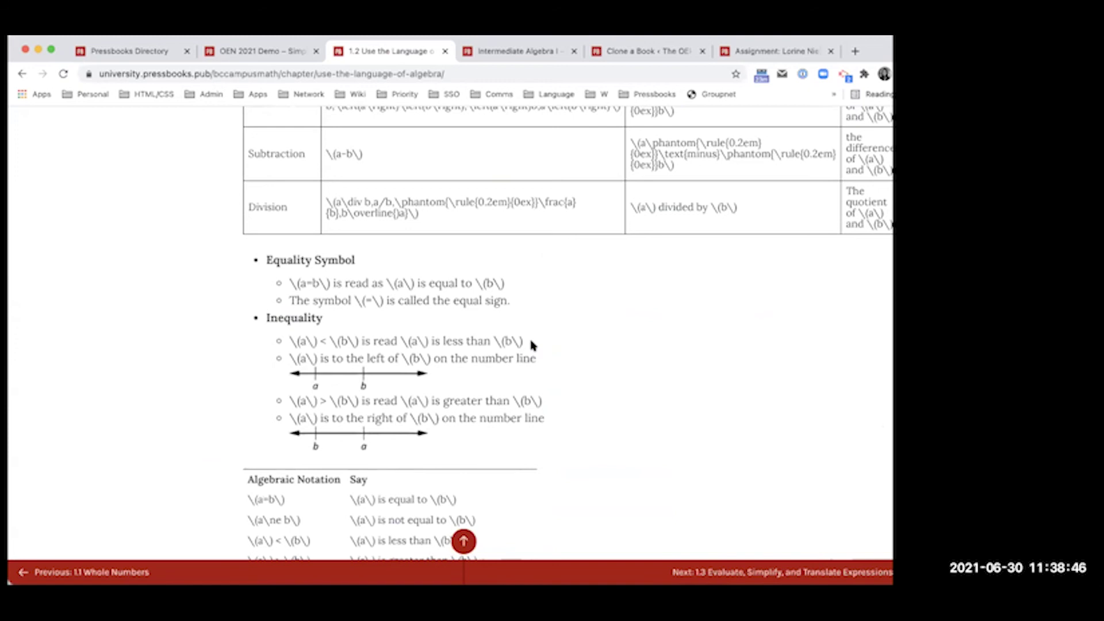
{"action": "scroll", "coordinate": [530, 344], "scroll_direction": "down", "scroll_amount": 7}
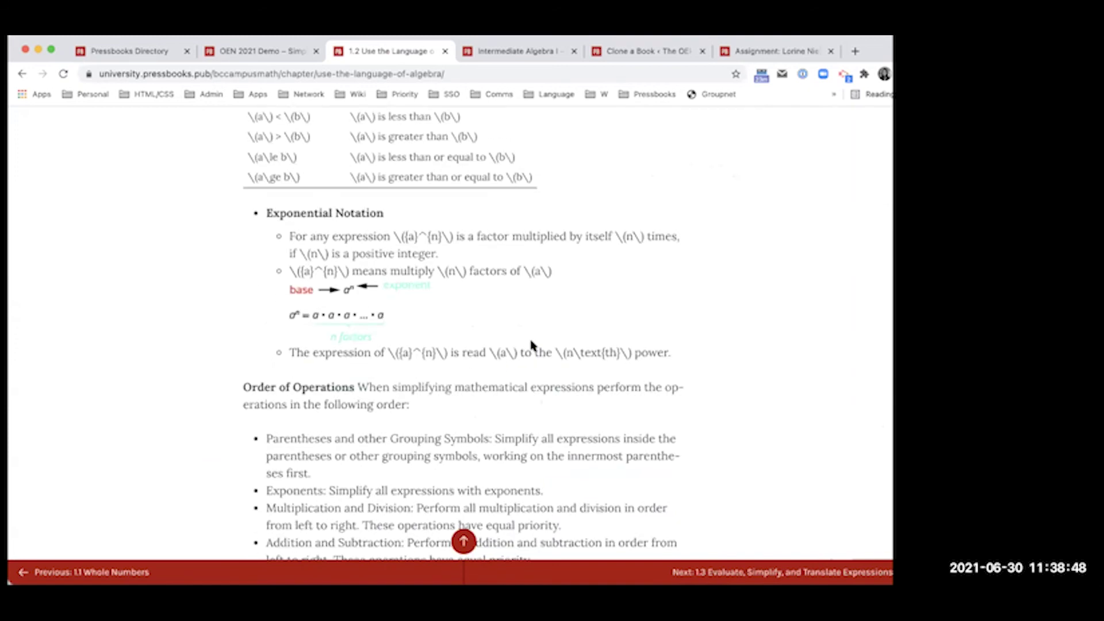
{"action": "scroll", "coordinate": [531, 344], "scroll_direction": "down", "scroll_amount": 15}
{"action": "scroll", "coordinate": [532, 345], "scroll_direction": "down", "scroll_amount": 20}
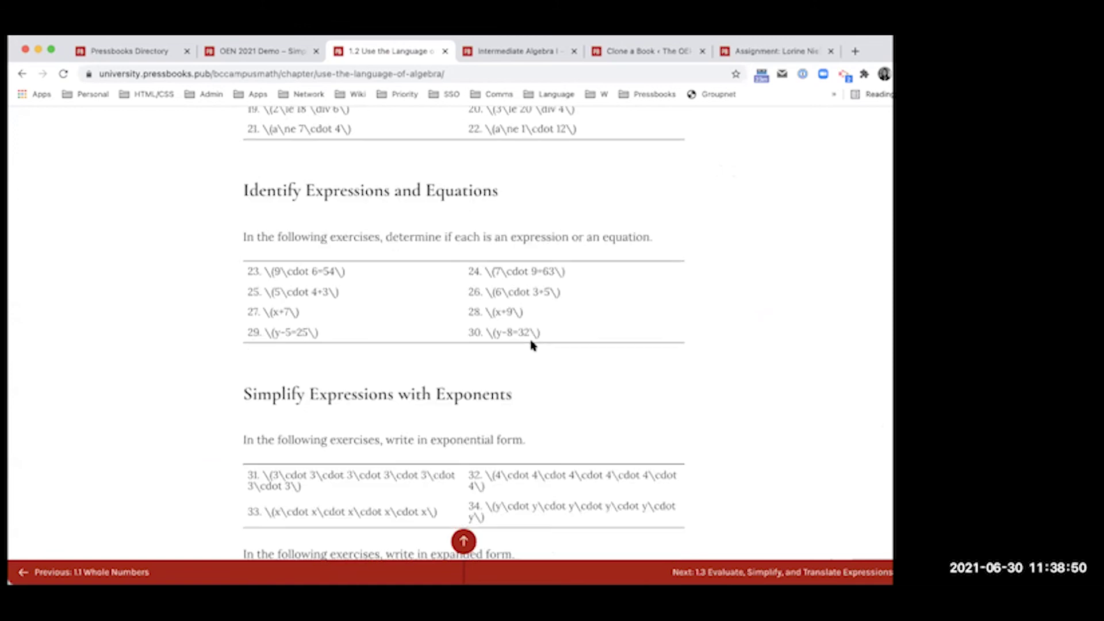
{"action": "scroll", "coordinate": [532, 345], "scroll_direction": "up", "scroll_amount": 2}
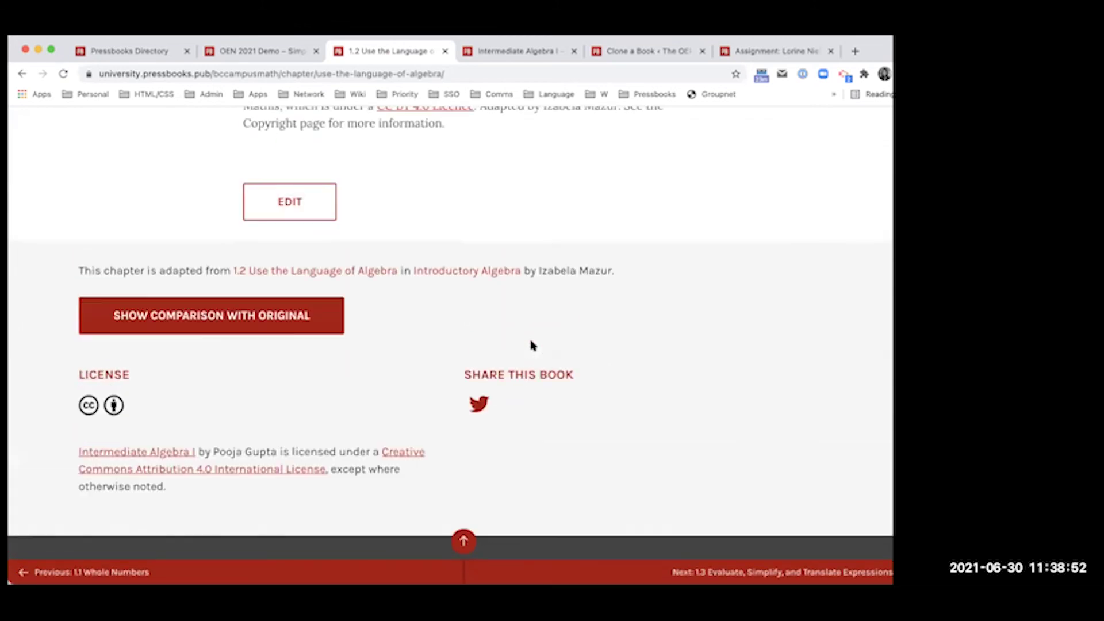
Step: Show the comparison of chapter 1.2 Use the Language of Algebra with its original at the end of the chapter
{"action": "scroll", "coordinate": [192, 296], "scroll_direction": "up", "scroll_amount": 3}
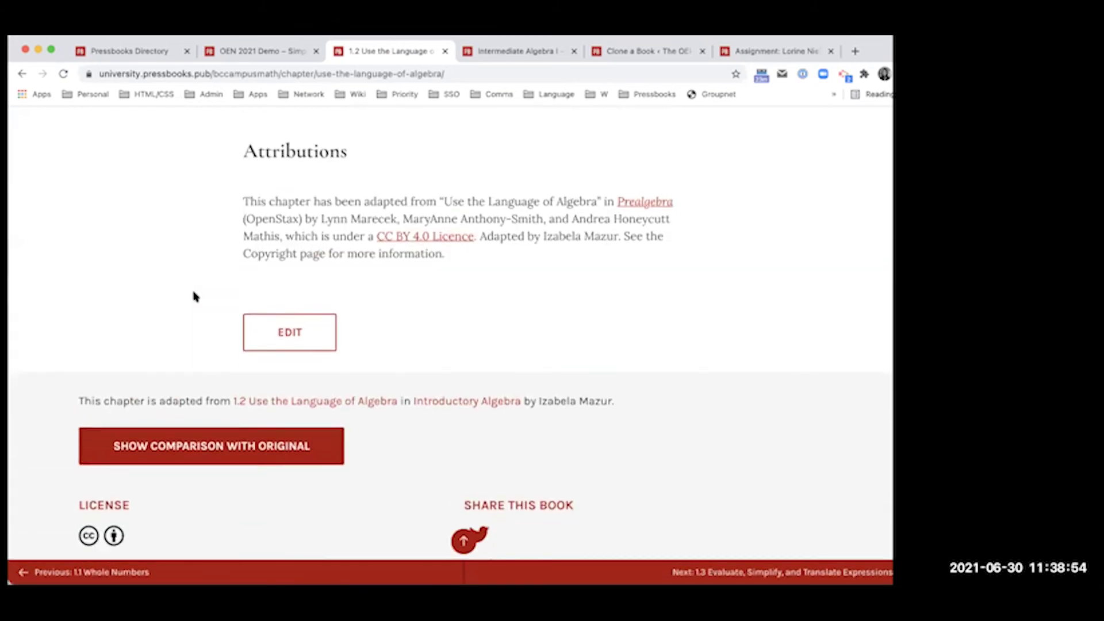
{"action": "scroll", "coordinate": [168, 433], "scroll_direction": "down", "scroll_amount": 1}
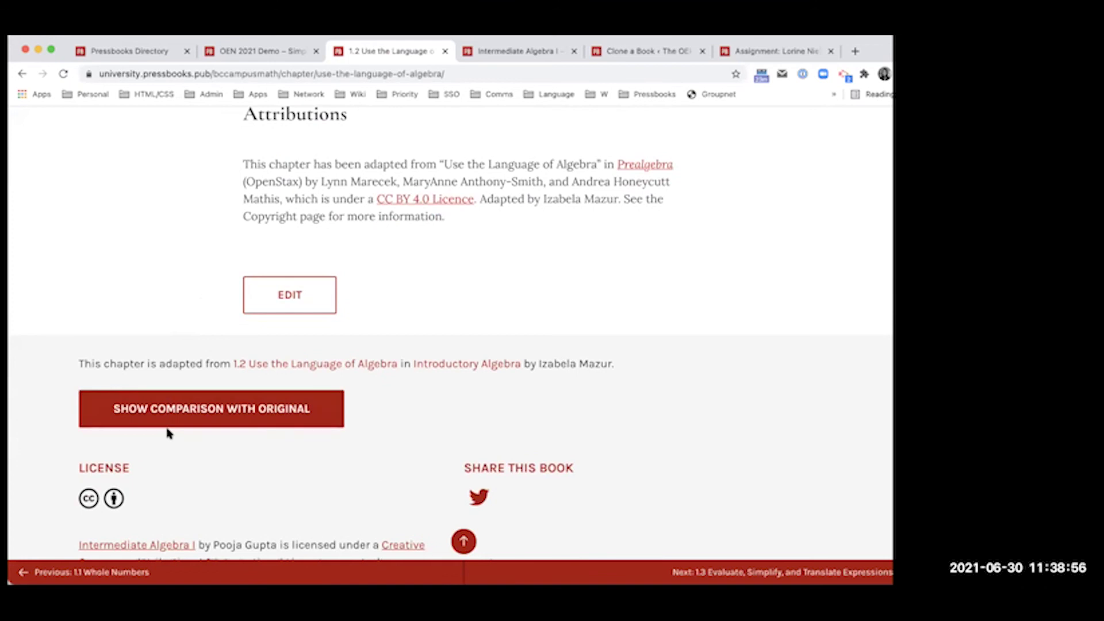
{"action": "left_click", "coordinate": [180, 423]}
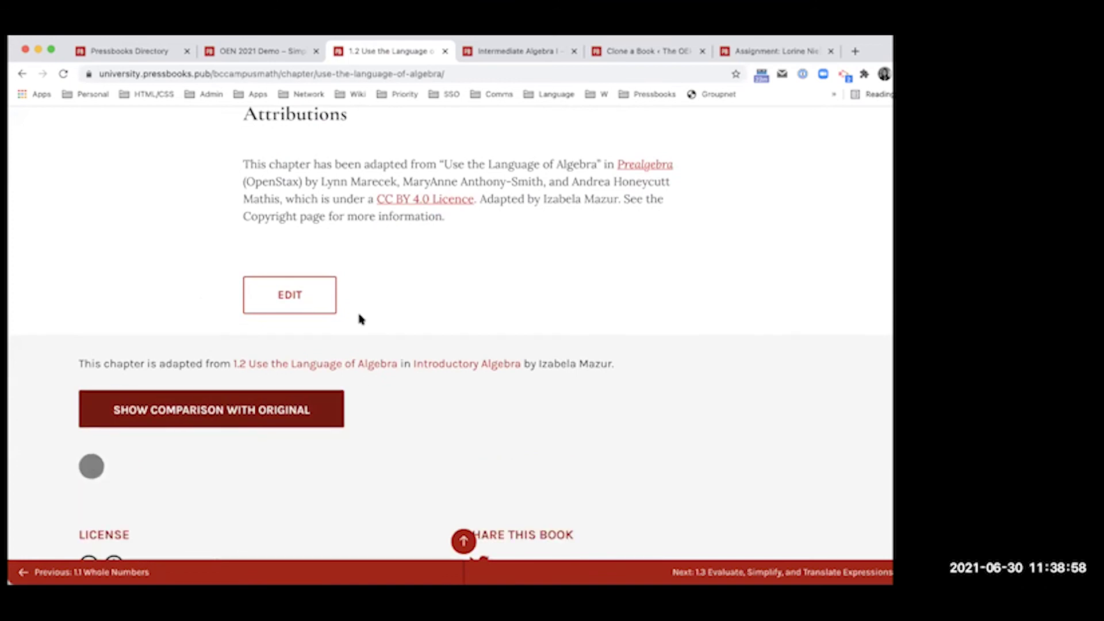
{"action": "scroll", "coordinate": [295, 326], "scroll_direction": "down", "scroll_amount": 2}
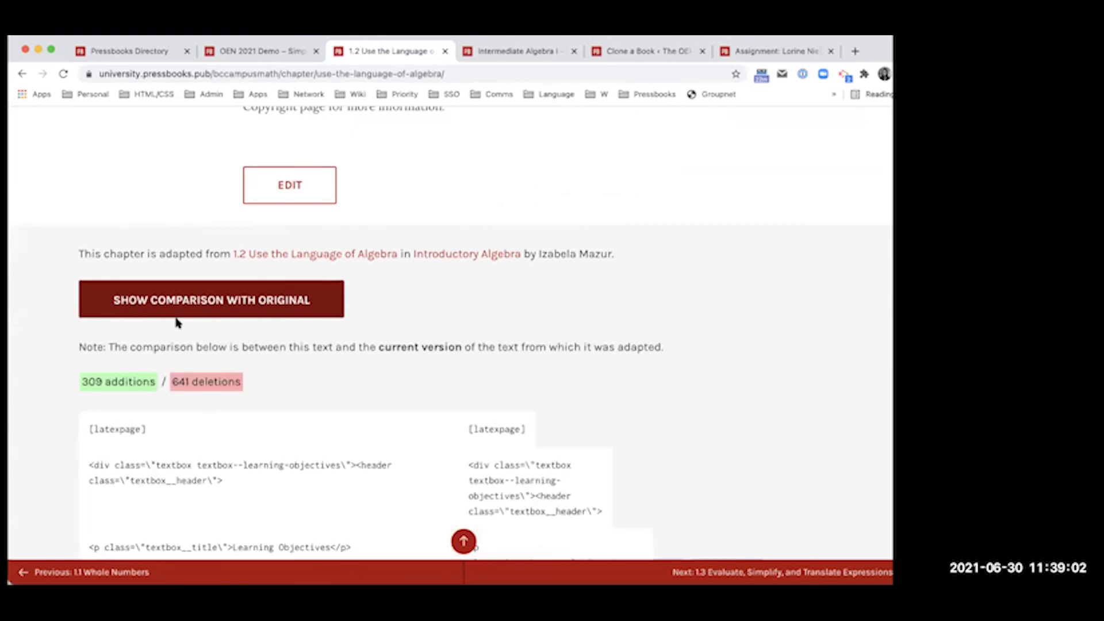
Step: Examine the marked additions and deletions in the comparison between the cloned chapter 1.2 and its original
{"action": "scroll", "coordinate": [336, 279], "scroll_direction": "down", "scroll_amount": 10}
{"action": "scroll", "coordinate": [337, 279], "scroll_direction": "down", "scroll_amount": 10}
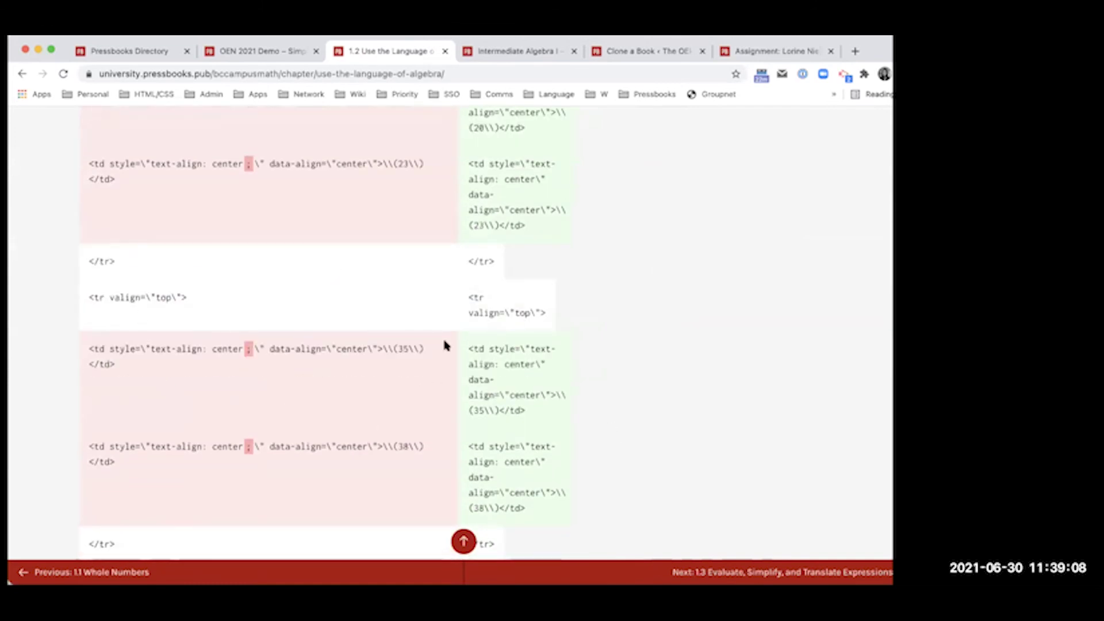
{"action": "scroll", "coordinate": [198, 345], "scroll_direction": "up", "scroll_amount": 8}
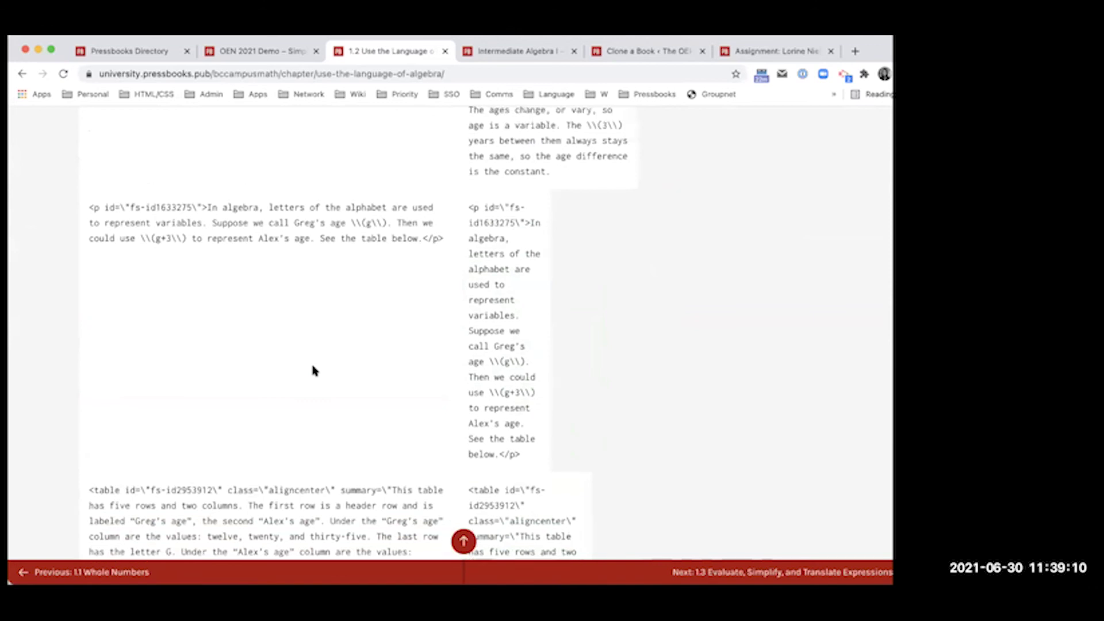
{"action": "scroll", "coordinate": [315, 370], "scroll_direction": "down", "scroll_amount": 8}
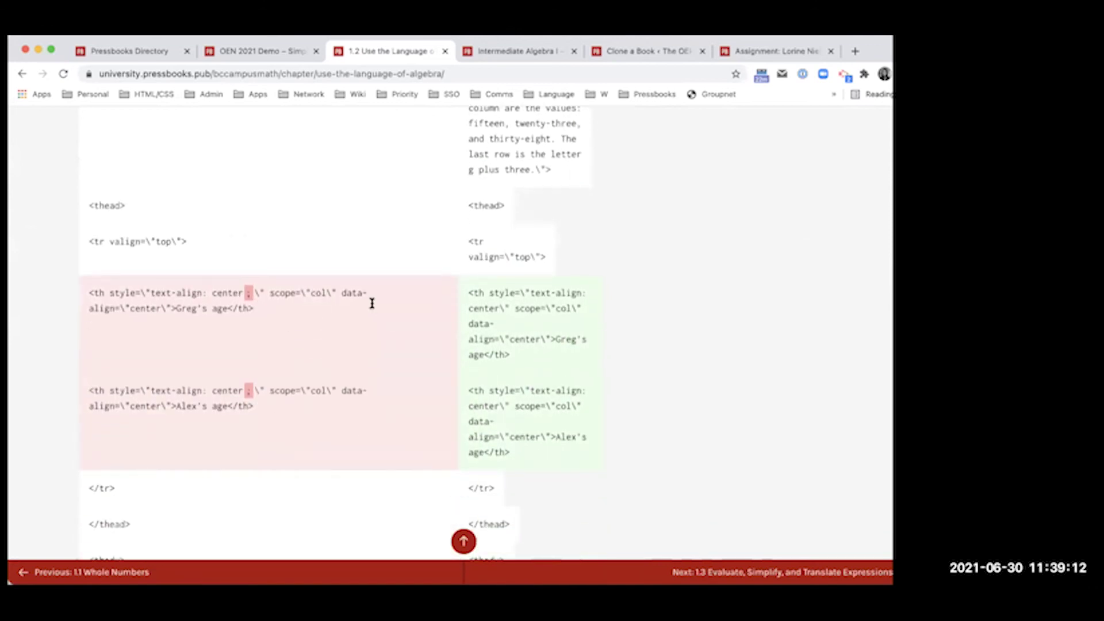
{"action": "scroll", "coordinate": [478, 293], "scroll_direction": "up", "scroll_amount": 20}
{"action": "scroll", "coordinate": [478, 295], "scroll_direction": "down", "scroll_amount": 5}
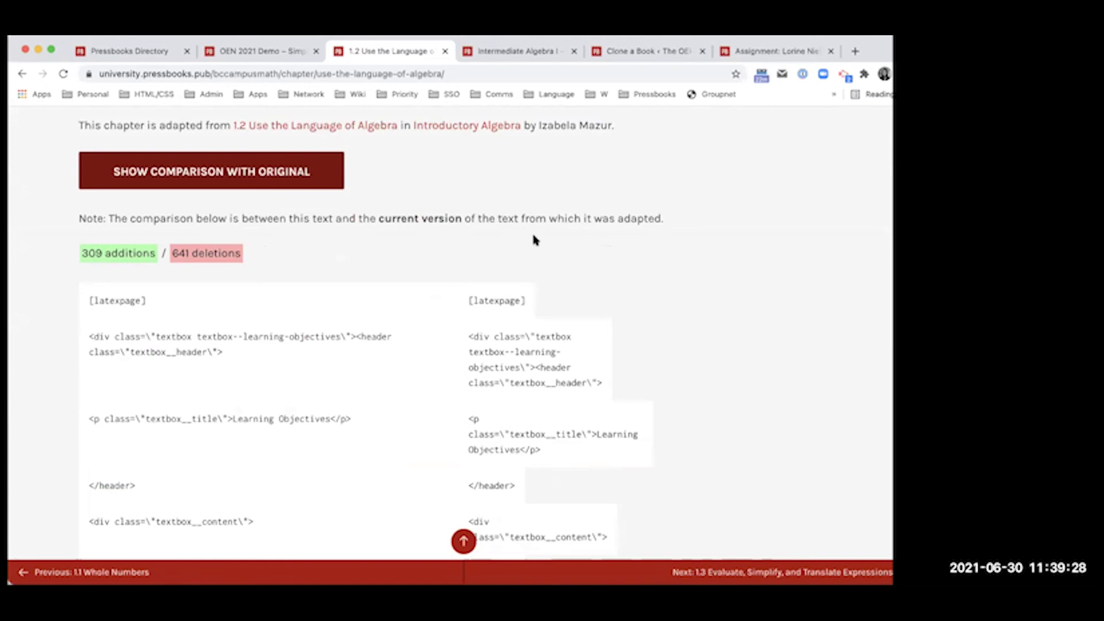
Step: Return from the webbook to the bccampusmath theme options and open the book's list of installed themes
{"action": "left_click", "coordinate": [500, 51]}
{"action": "scroll", "coordinate": [348, 205], "scroll_direction": "left", "scroll_amount": 5}
{"action": "scroll", "coordinate": [348, 205], "scroll_direction": "left", "scroll_amount": 5}
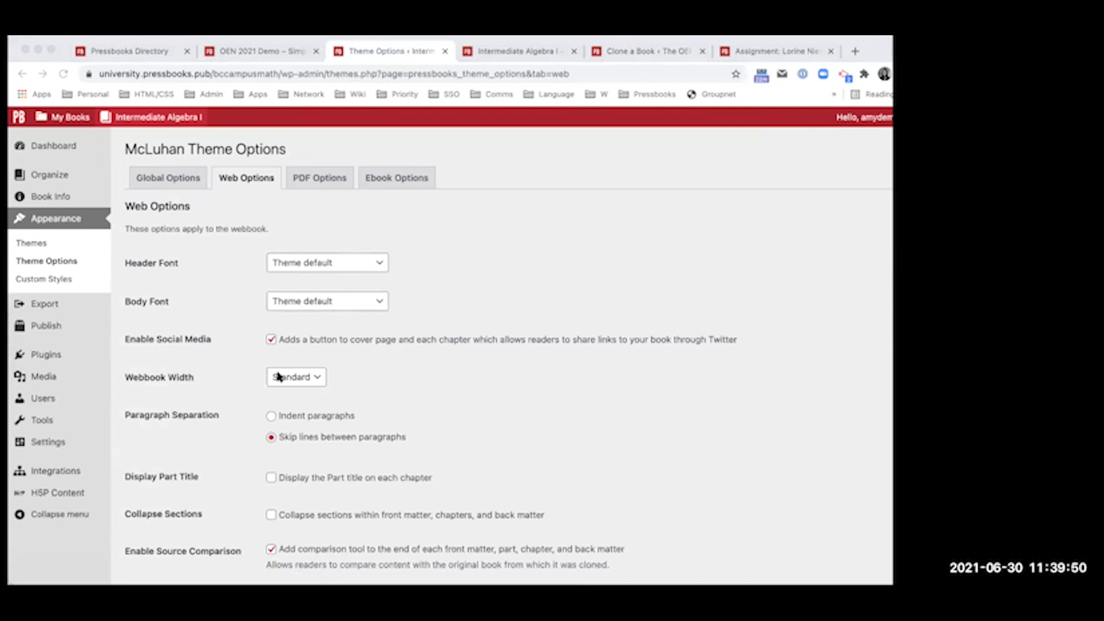
{"action": "left_click", "coordinate": [70, 247]}
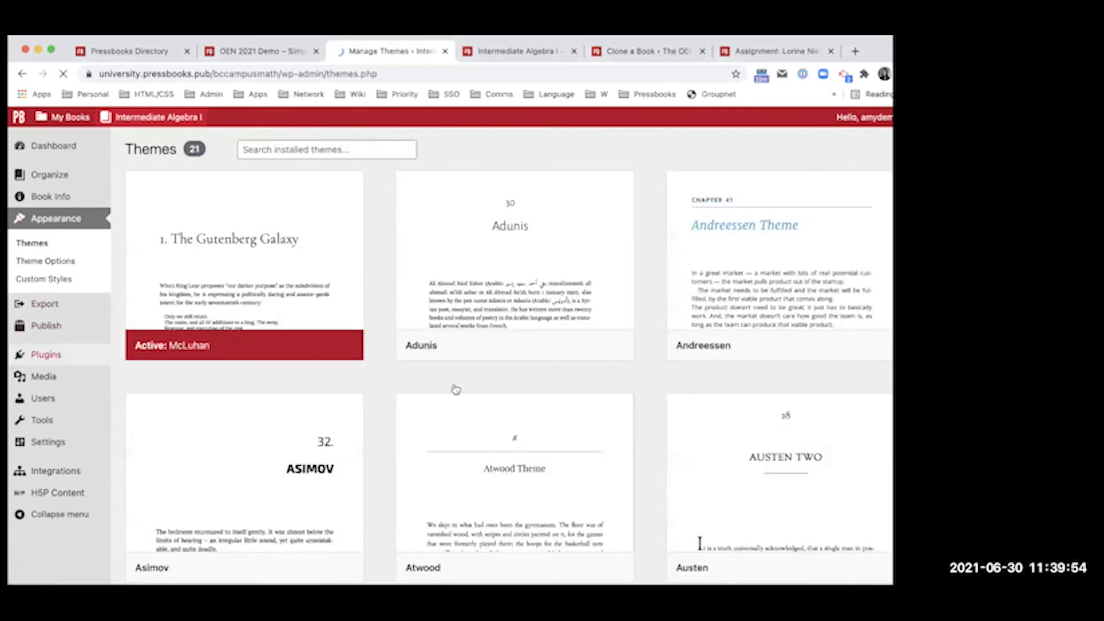
Step: Look through the installed themes from McLuhan and Adunis down to Leonard, Lewis and Malala
{"action": "scroll", "coordinate": [456, 391], "scroll_direction": "down", "scroll_amount": 3}
{"action": "scroll", "coordinate": [456, 391], "scroll_direction": "up", "scroll_amount": 3}
{"action": "scroll", "coordinate": [843, 451], "scroll_direction": "down", "scroll_amount": 12}
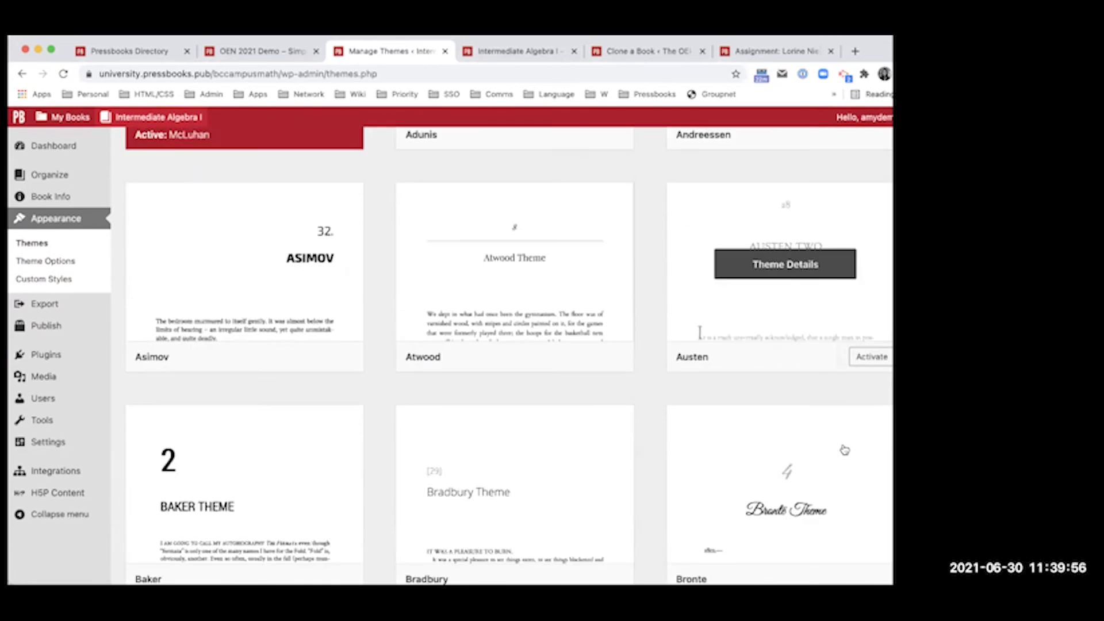
{"action": "scroll", "coordinate": [844, 449], "scroll_direction": "down", "scroll_amount": 5}
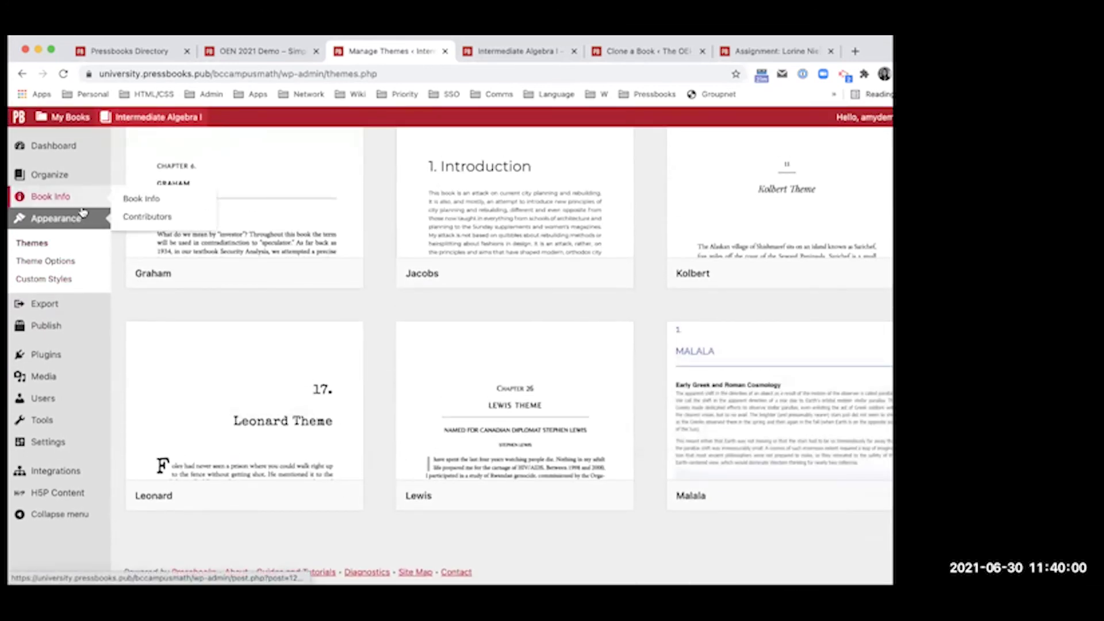
{"action": "scroll", "coordinate": [280, 335], "scroll_direction": "up", "scroll_amount": 2}
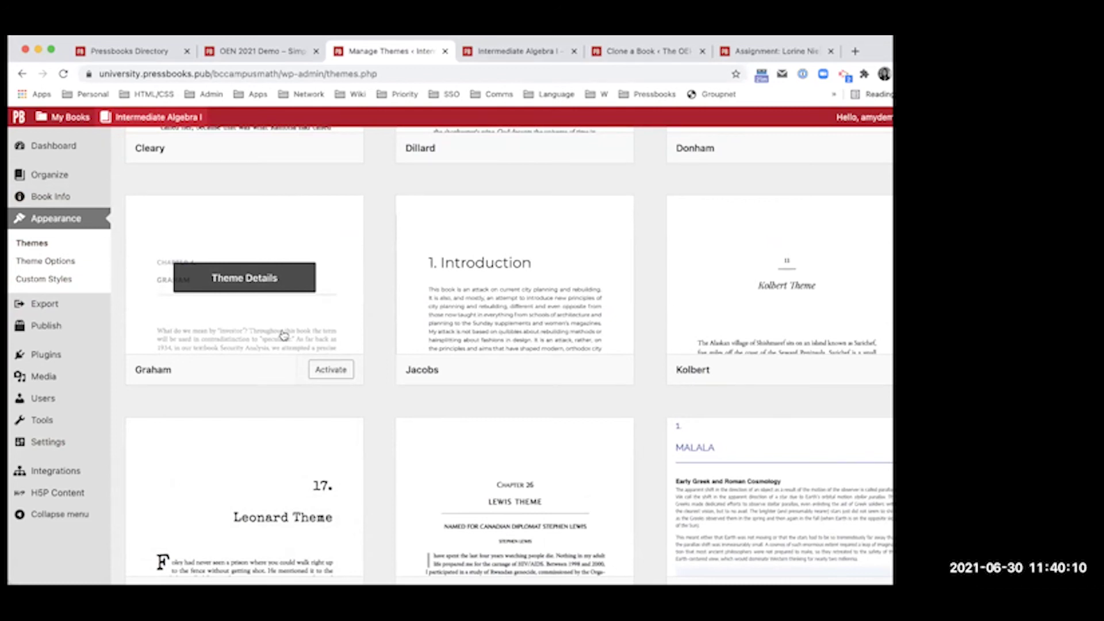
{"action": "scroll", "coordinate": [283, 335], "scroll_direction": "up", "scroll_amount": 10}
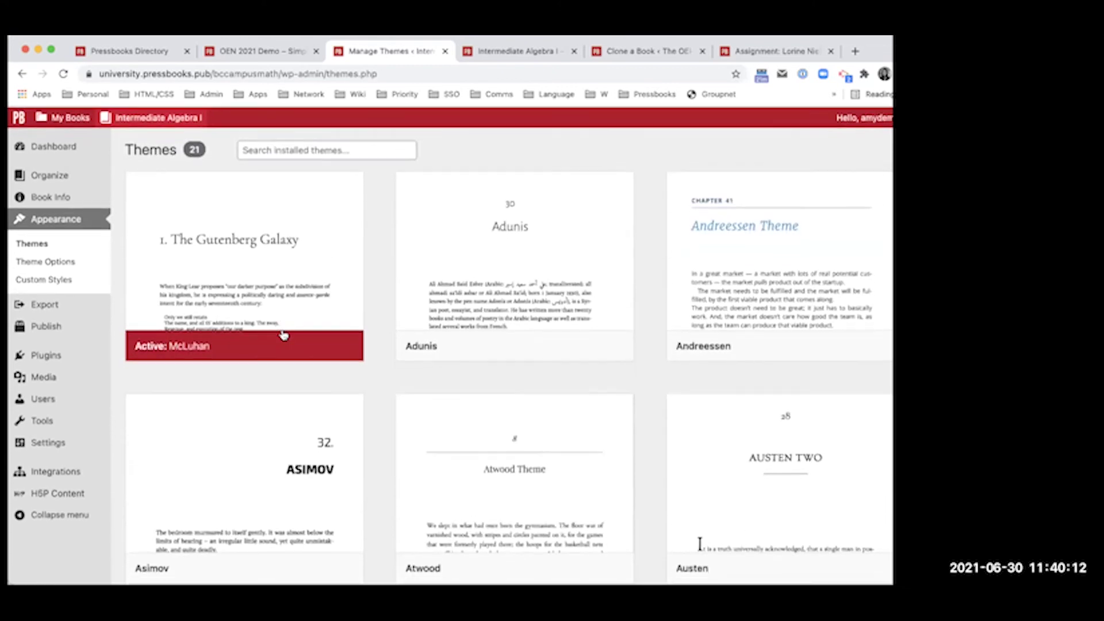
{"action": "scroll", "coordinate": [495, 362], "scroll_direction": "down", "scroll_amount": 2}
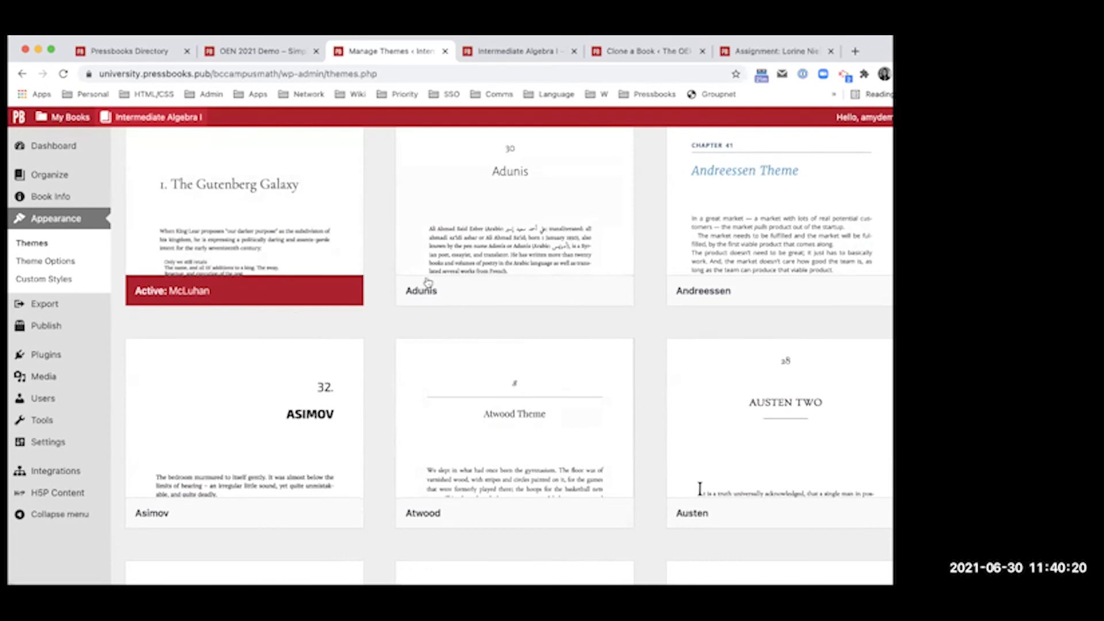
{"action": "scroll", "coordinate": [650, 378], "scroll_direction": "down", "scroll_amount": 4}
{"action": "scroll", "coordinate": [650, 379], "scroll_direction": "down", "scroll_amount": 20}
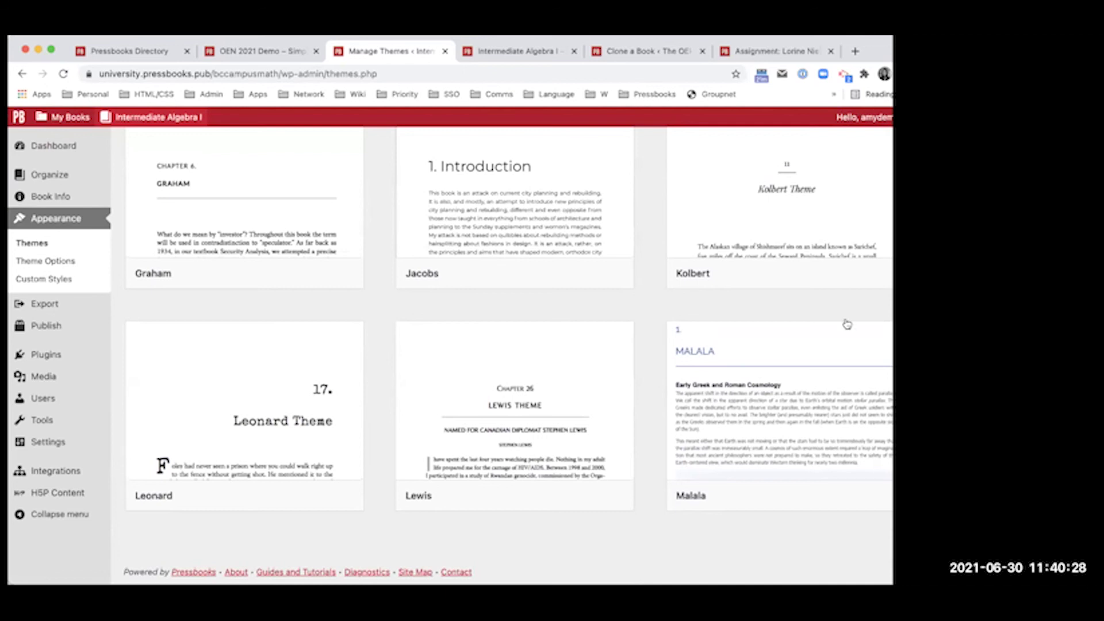
{"action": "mouse_move", "coordinate": [834, 385]}
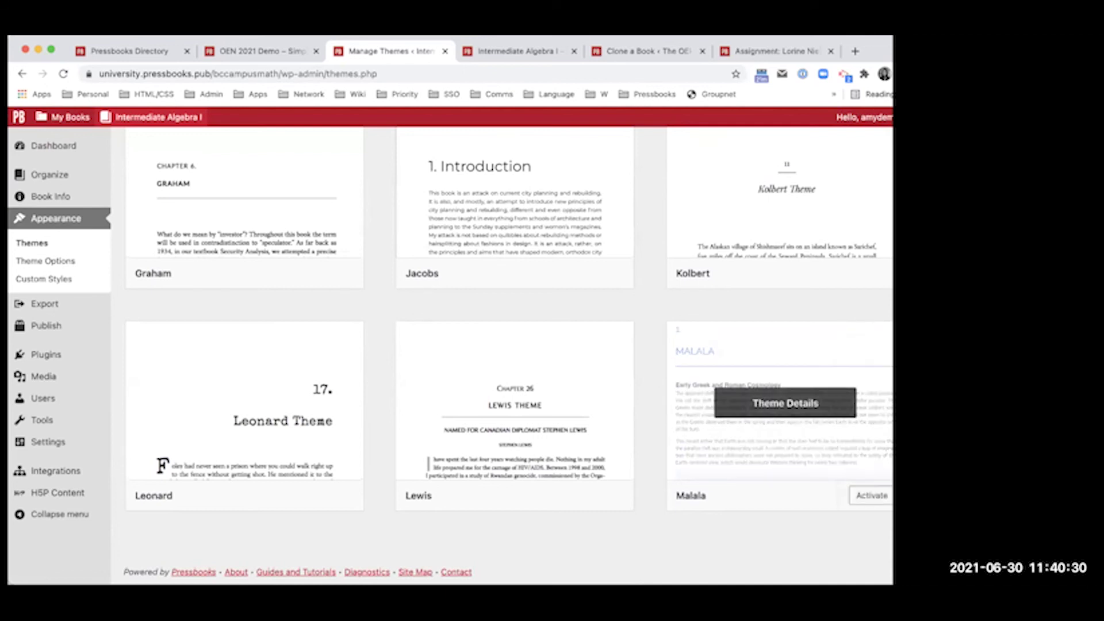
{"action": "mouse_move", "coordinate": [808, 447]}
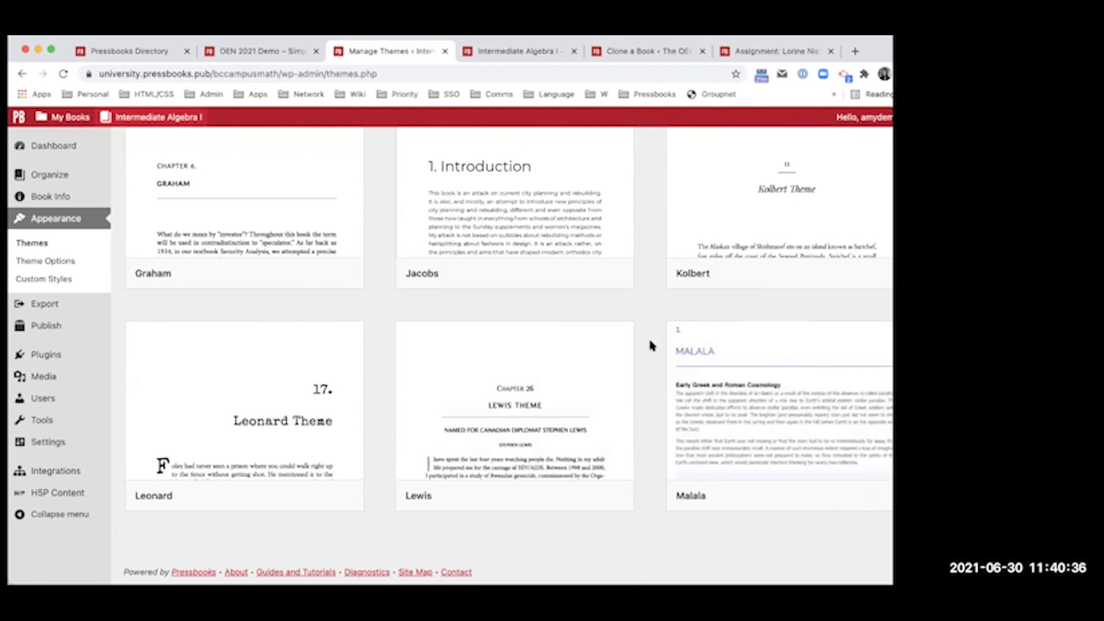
{"action": "scroll", "coordinate": [495, 395], "scroll_direction": "up", "scroll_amount": 2}
{"action": "scroll", "coordinate": [605, 328], "scroll_direction": "up", "scroll_amount": 5}
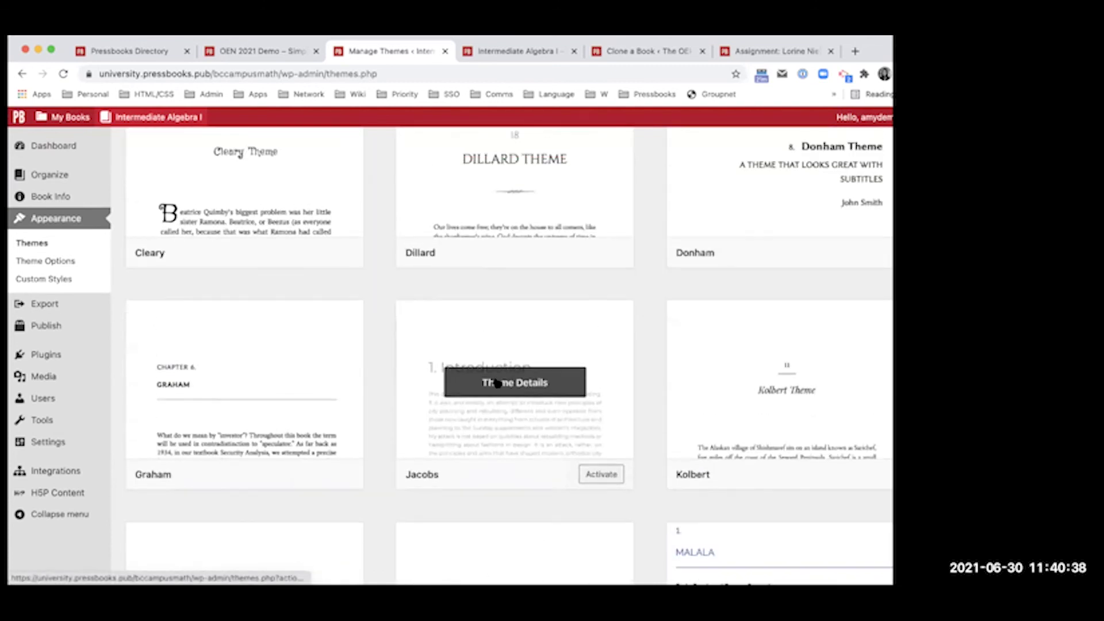
{"action": "scroll", "coordinate": [531, 240], "scroll_direction": "up", "scroll_amount": 15}
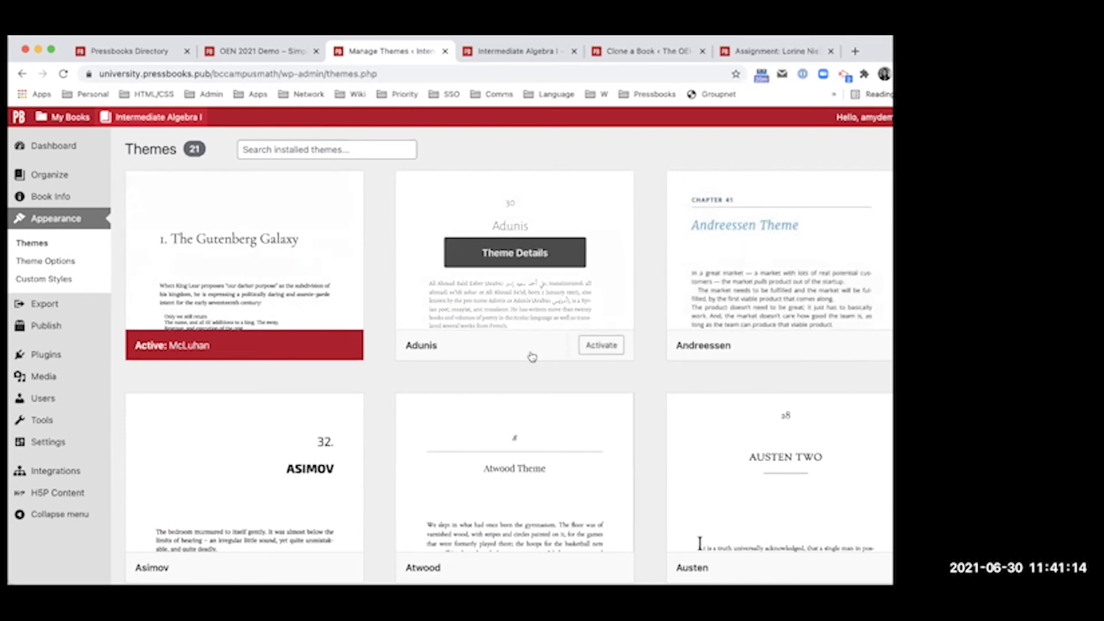
Step: Open the McLuhan theme options and review the global settings, including the textbox colors, followed by the web options
{"action": "left_click", "coordinate": [79, 264]}
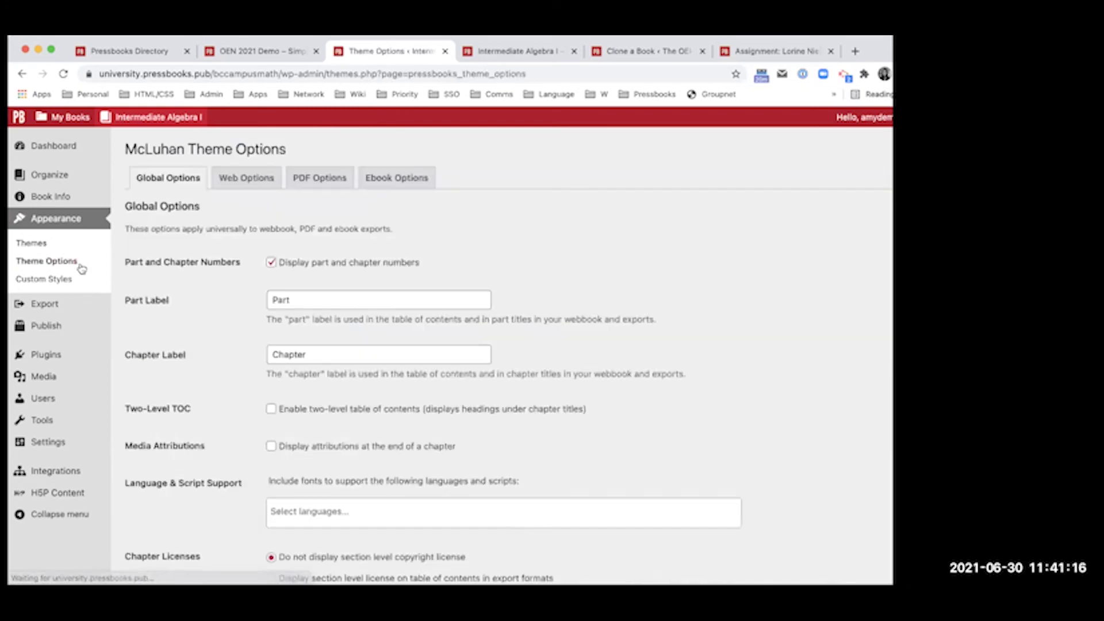
{"action": "scroll", "coordinate": [334, 315], "scroll_direction": "down", "scroll_amount": 10}
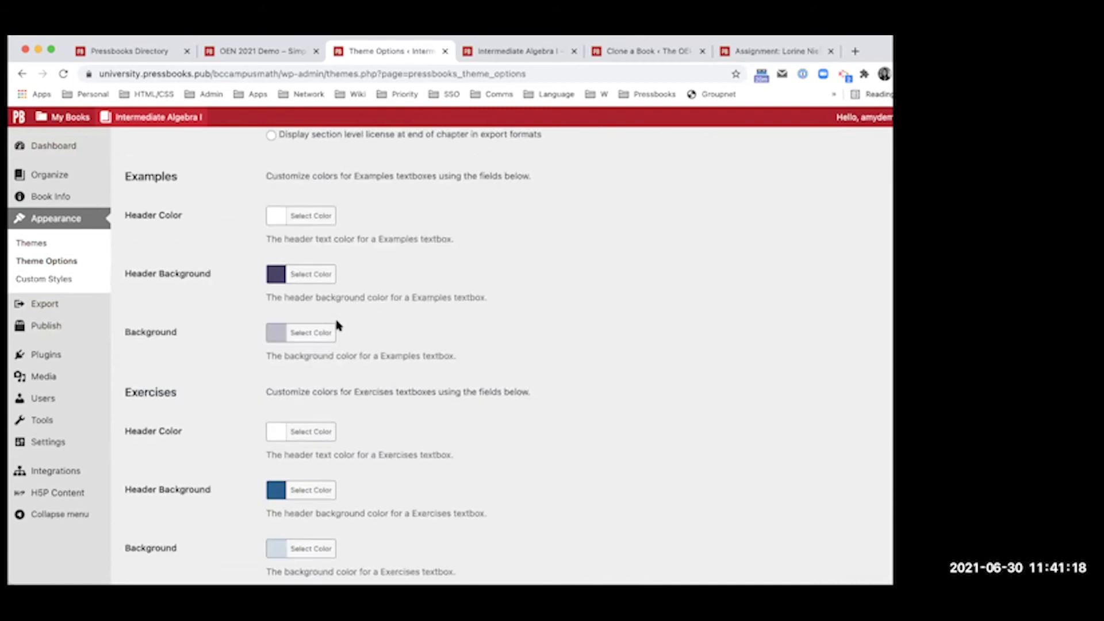
{"action": "scroll", "coordinate": [333, 315], "scroll_direction": "up", "scroll_amount": 9}
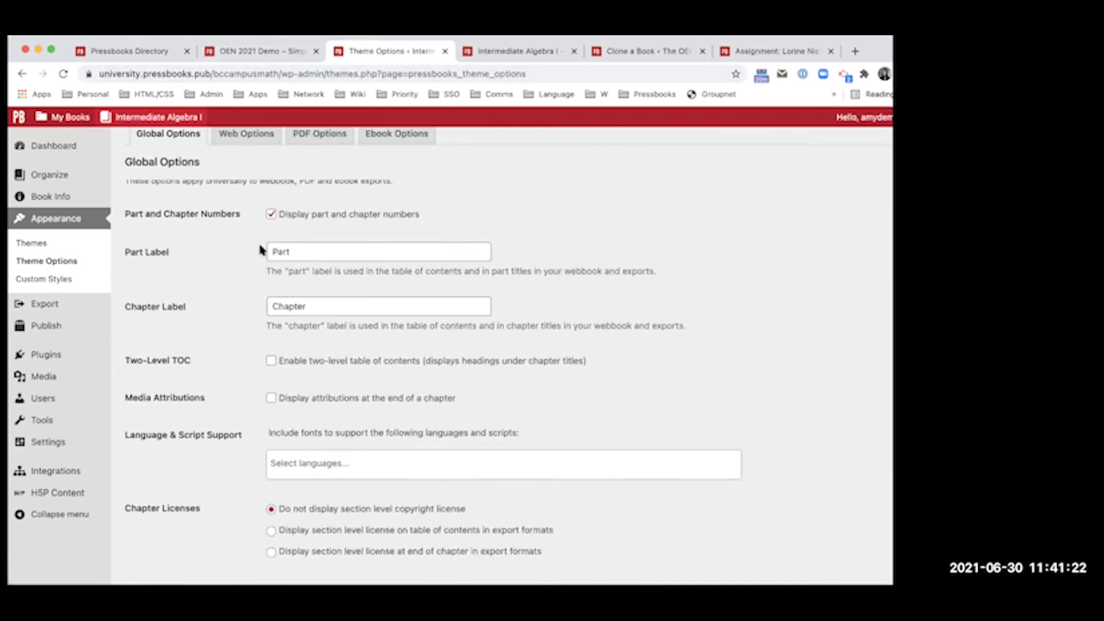
{"action": "scroll", "coordinate": [288, 196], "scroll_direction": "up", "scroll_amount": 2}
{"action": "left_click", "coordinate": [275, 182]}
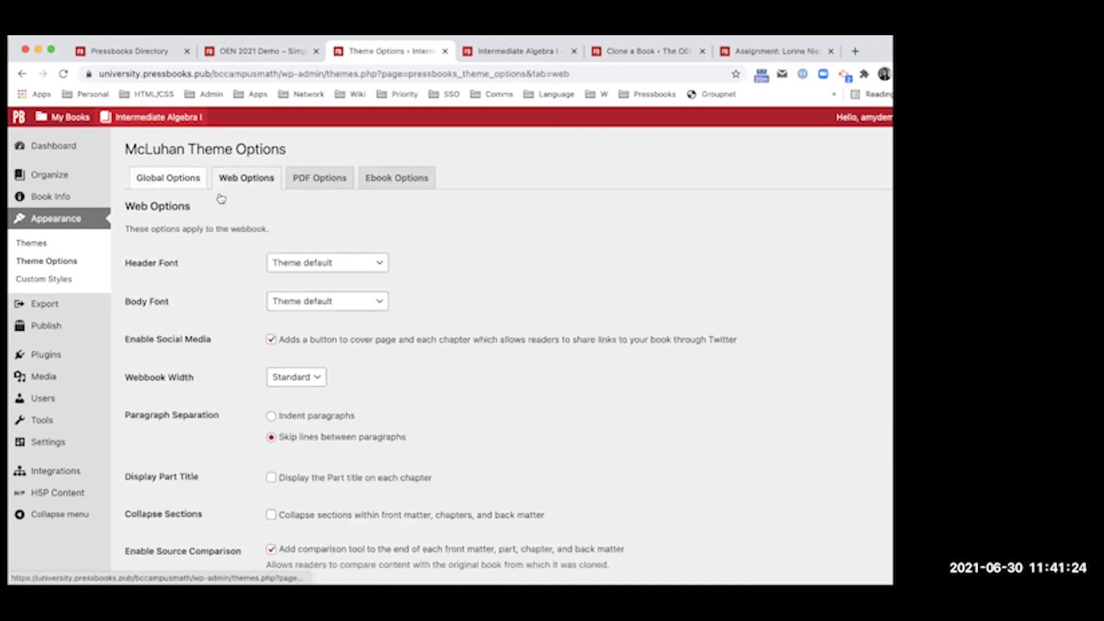
Step: Review the theme's PDF options, including the available page sizes, the margins and the section opening settings
{"action": "left_click", "coordinate": [324, 181]}
{"action": "scroll", "coordinate": [302, 309], "scroll_direction": "down", "scroll_amount": 10}
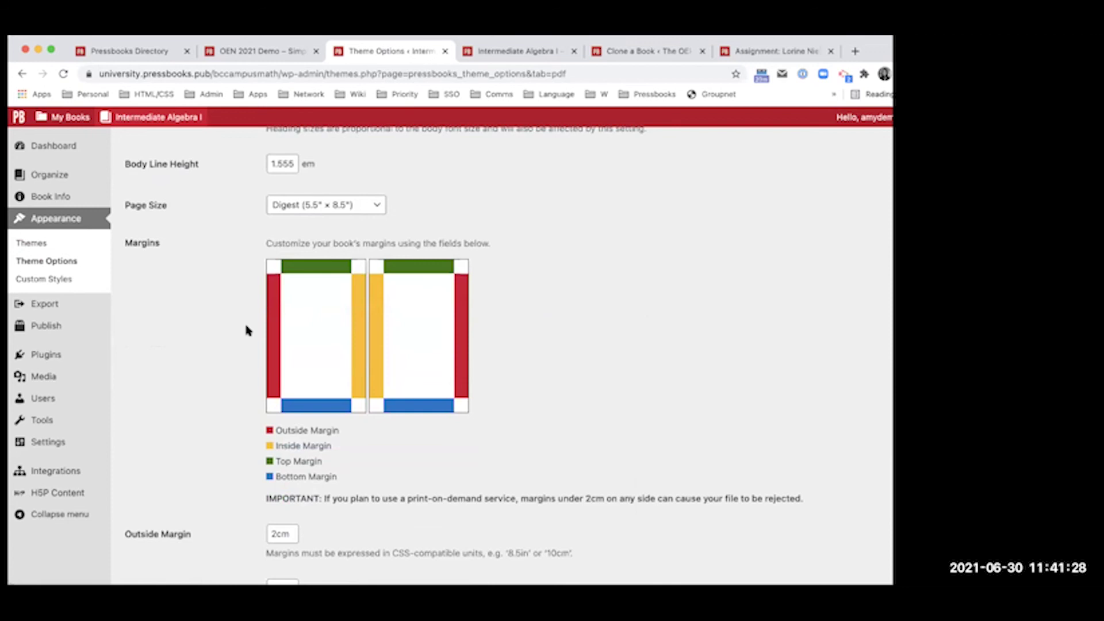
{"action": "left_click", "coordinate": [336, 200]}
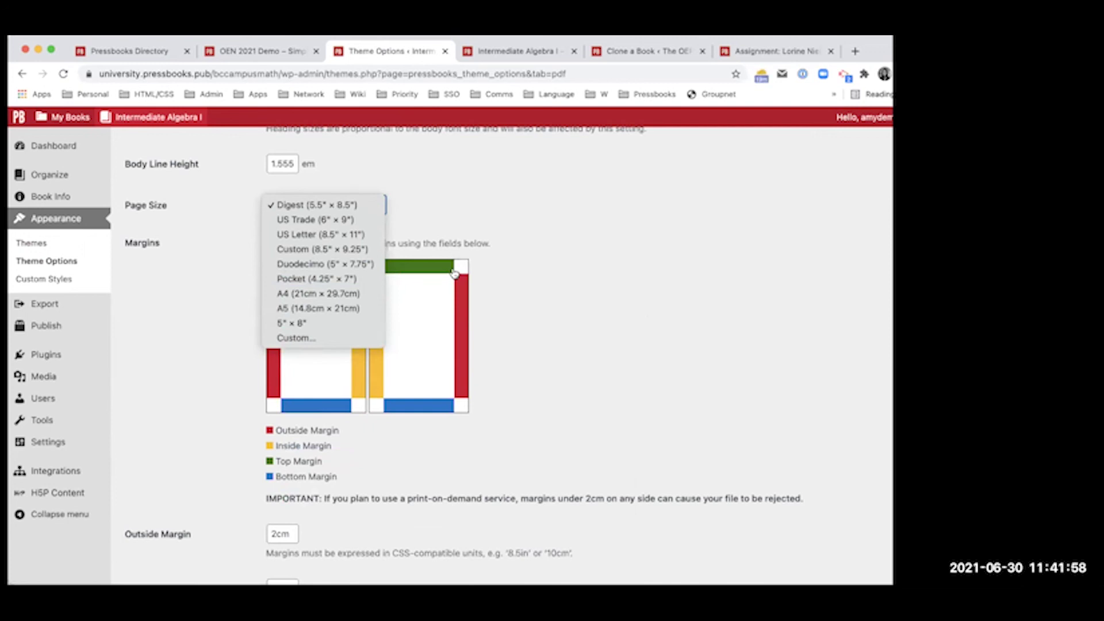
{"action": "left_click", "coordinate": [525, 319]}
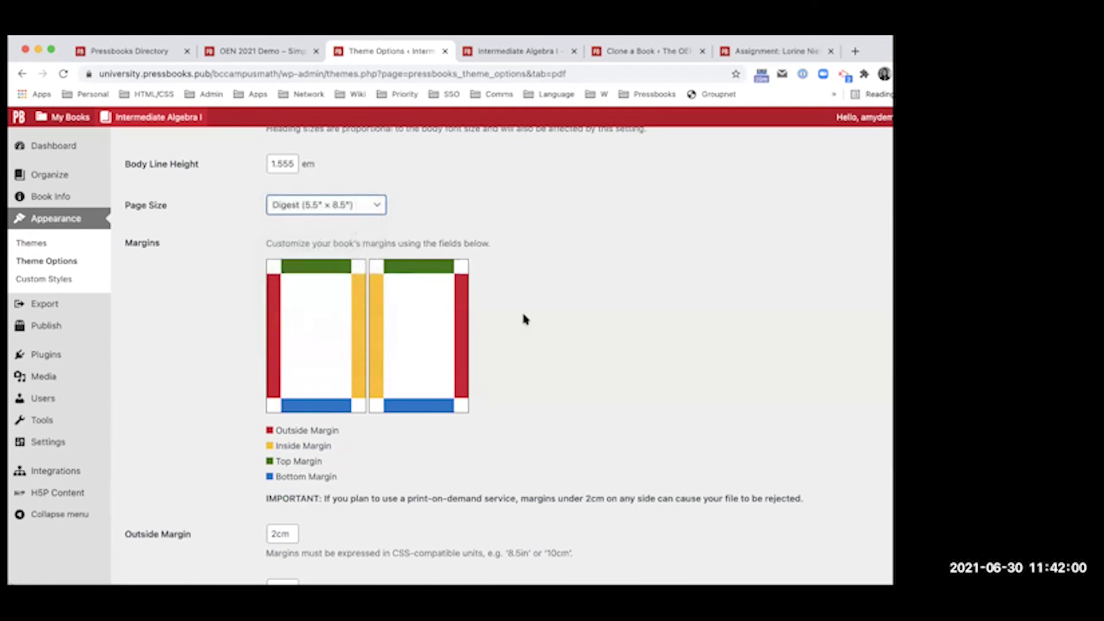
{"action": "scroll", "coordinate": [524, 320], "scroll_direction": "down", "scroll_amount": 14}
{"action": "scroll", "coordinate": [525, 320], "scroll_direction": "up", "scroll_amount": 9}
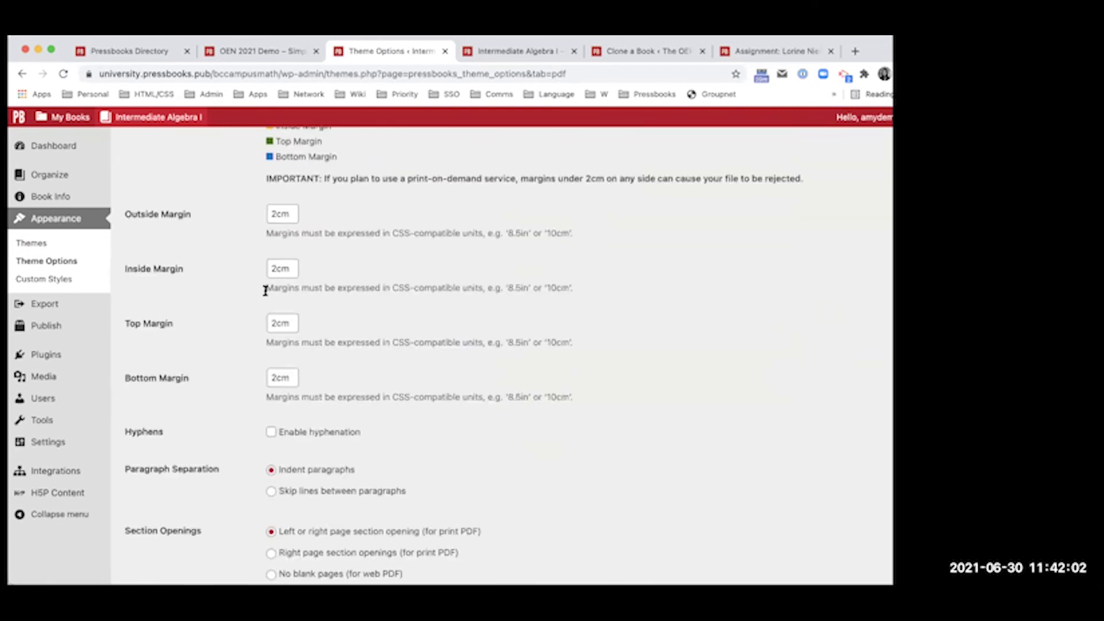
{"action": "scroll", "coordinate": [365, 330], "scroll_direction": "up", "scroll_amount": 8}
{"action": "scroll", "coordinate": [214, 288], "scroll_direction": "up", "scroll_amount": 3}
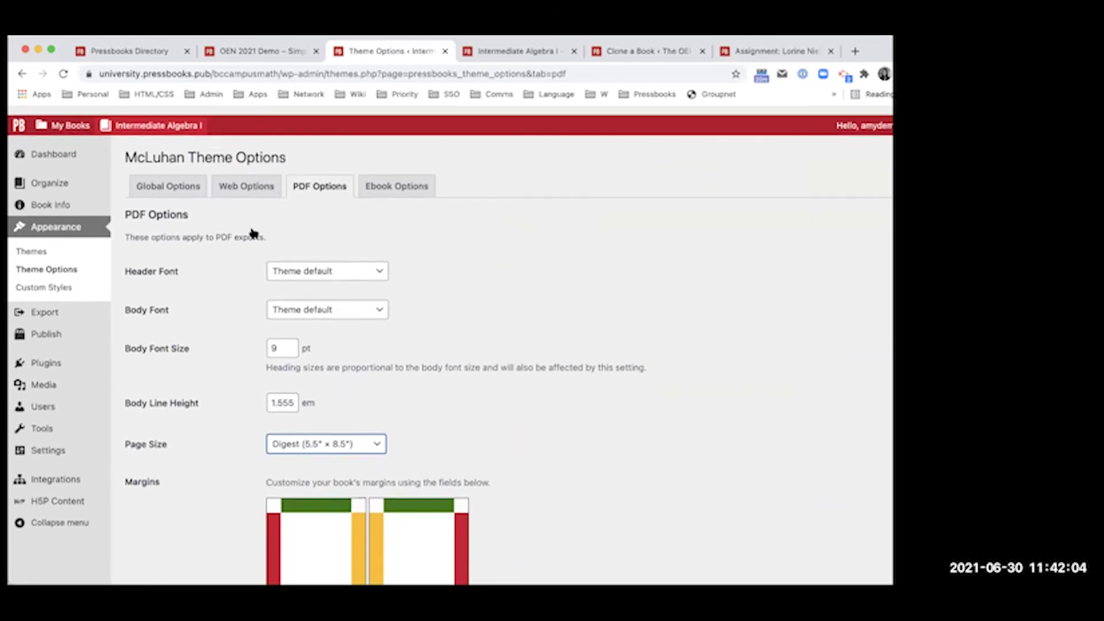
Step: Review the theme's global options again, from the chapter license choices to the Examples and Exercises textbox colors
{"action": "left_click", "coordinate": [154, 181]}
{"action": "scroll", "coordinate": [313, 434], "scroll_direction": "down", "scroll_amount": 15}
{"action": "scroll", "coordinate": [522, 365], "scroll_direction": "up", "scroll_amount": 10}
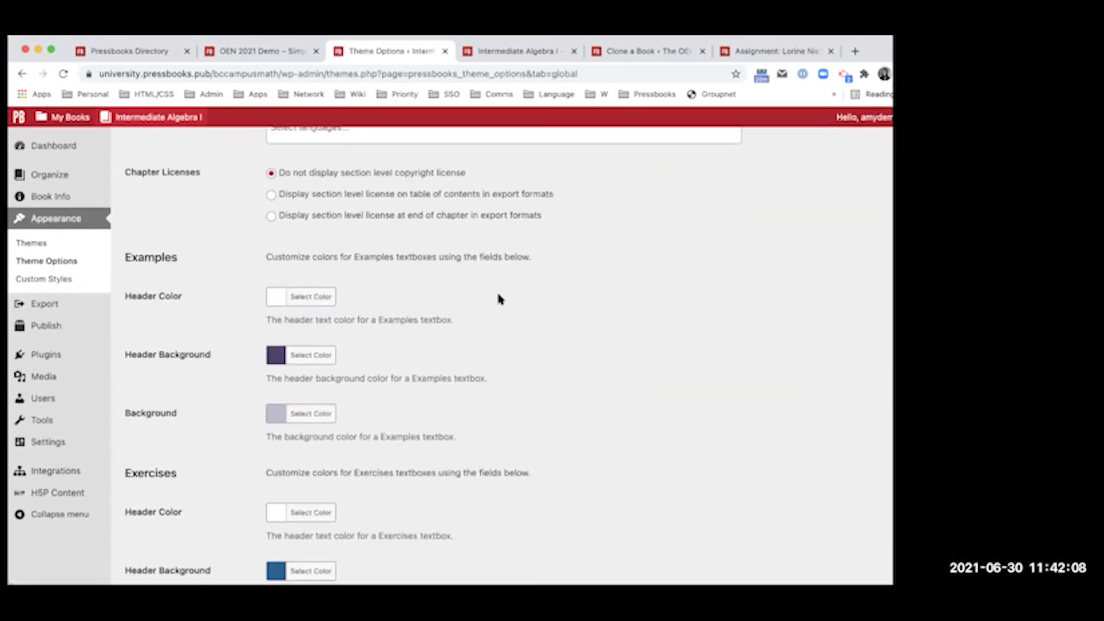
{"action": "scroll", "coordinate": [499, 298], "scroll_direction": "up", "scroll_amount": 6}
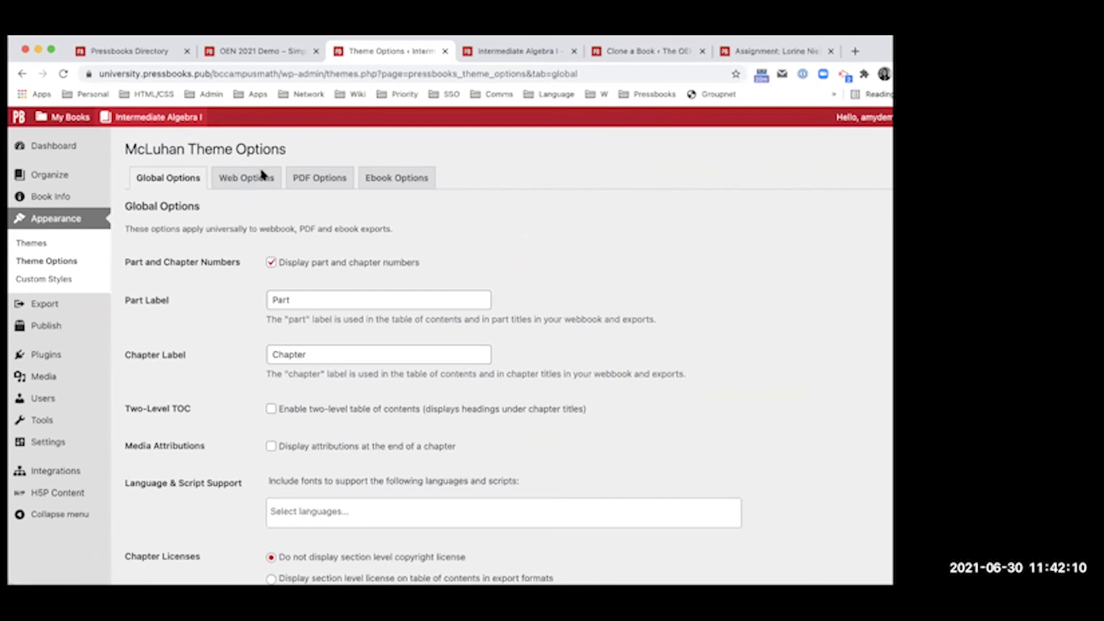
Step: View the theme's web, PDF and ebook options in turn and return to the global options
{"action": "left_click", "coordinate": [261, 175]}
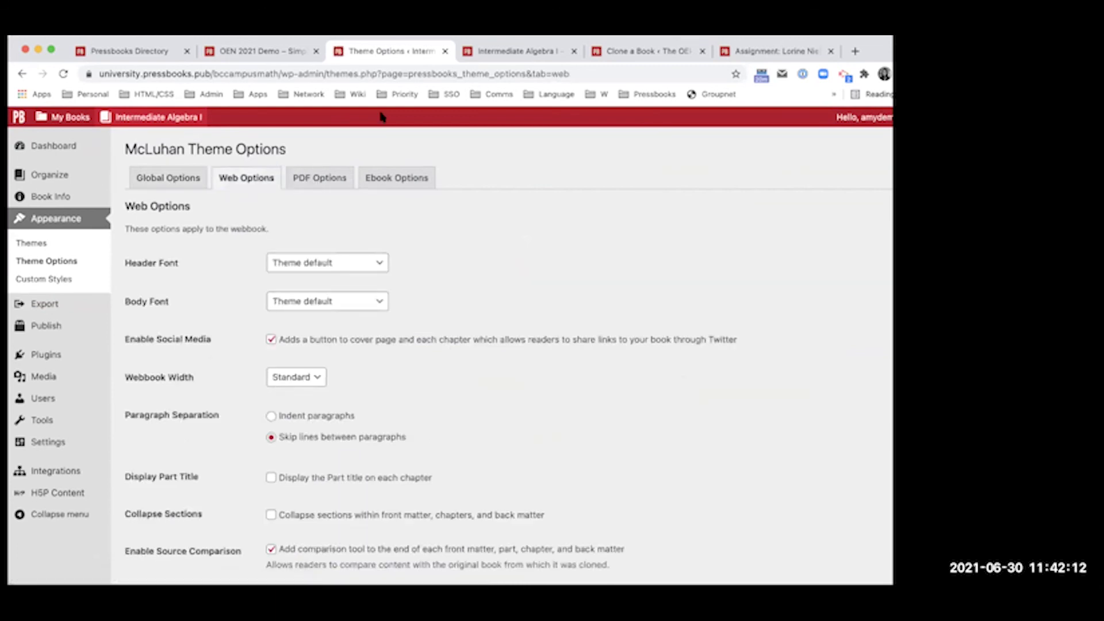
{"action": "left_click", "coordinate": [327, 178]}
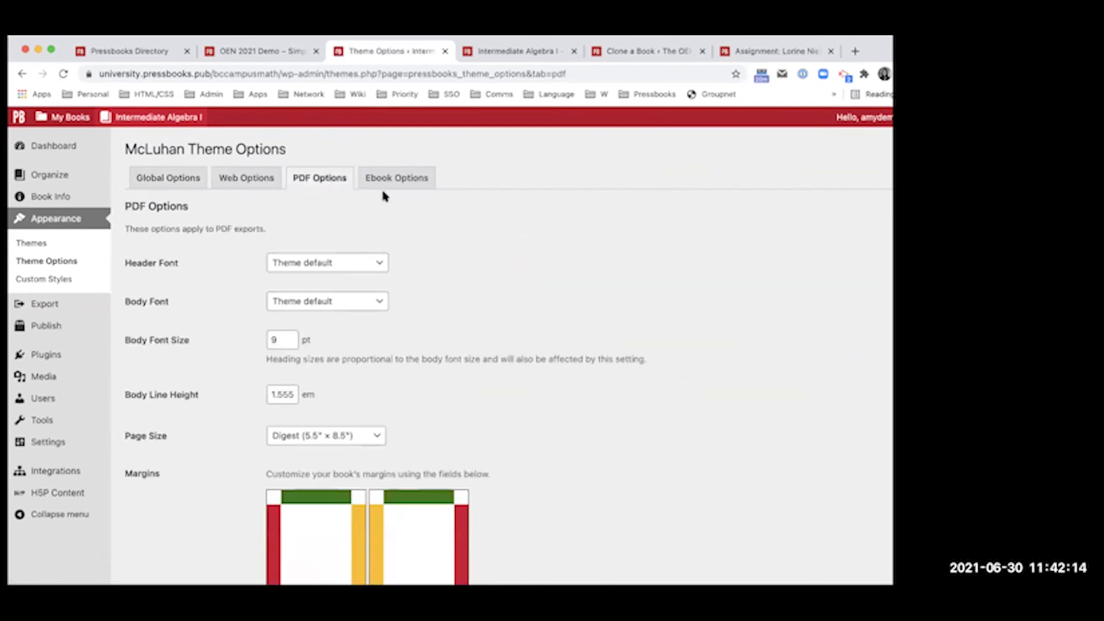
{"action": "left_click", "coordinate": [359, 174]}
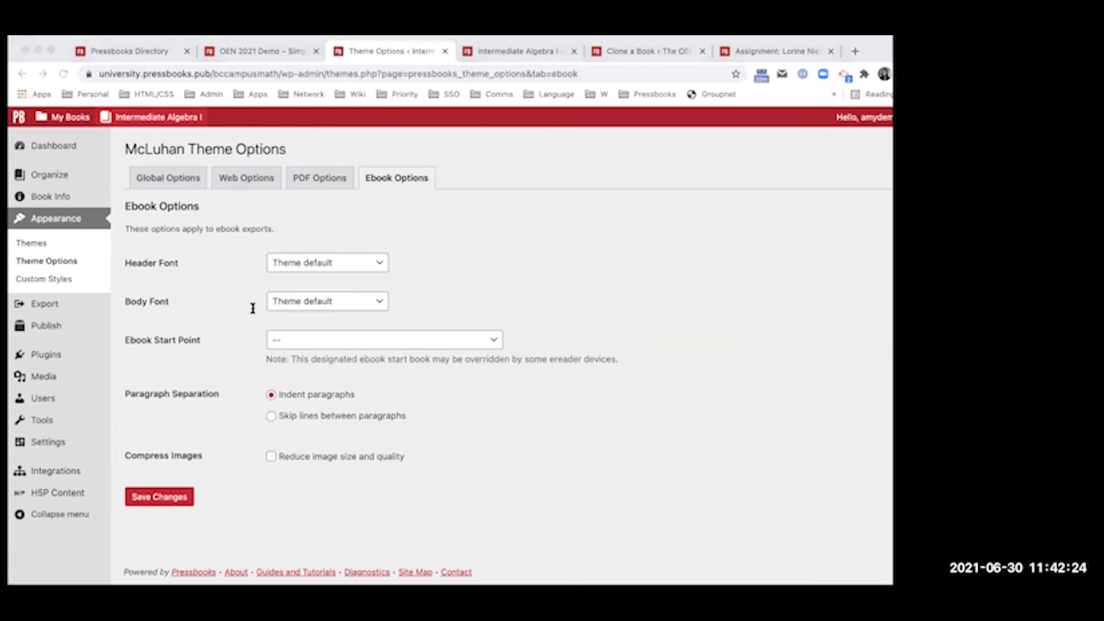
{"action": "left_click", "coordinate": [168, 182]}
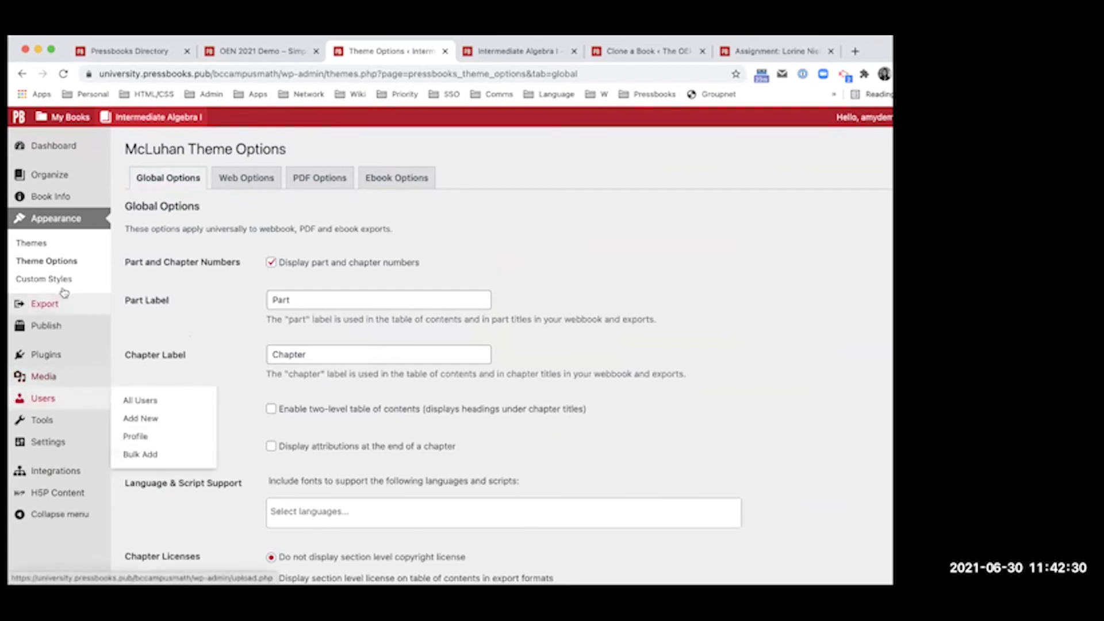
Step: Open the cloned book's export page and review the supported and other formats, toggling EPUB off and Pressbooks XML on and off
{"action": "left_click", "coordinate": [44, 304]}
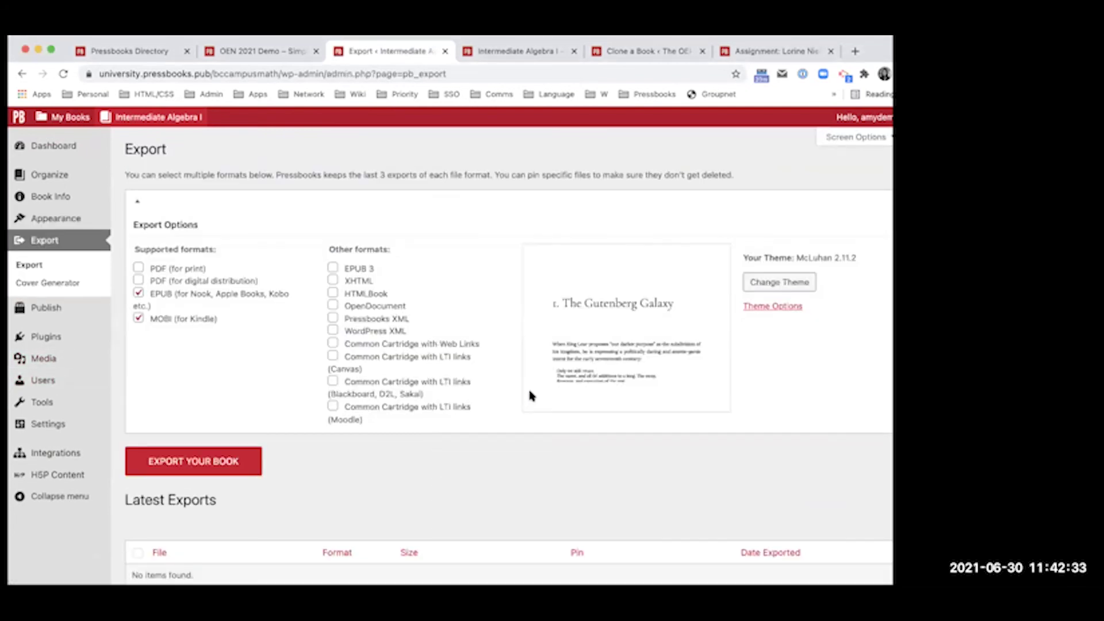
{"action": "left_click", "coordinate": [146, 306]}
{"action": "scroll", "coordinate": [139, 396], "scroll_direction": "down", "scroll_amount": 1}
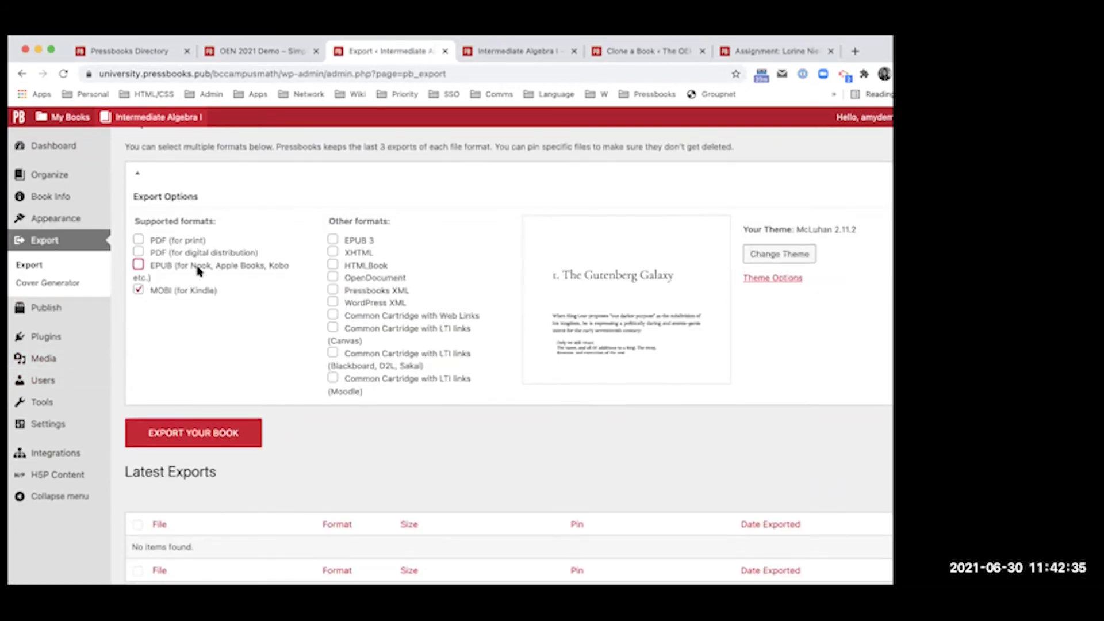
{"action": "left_click", "coordinate": [175, 220]}
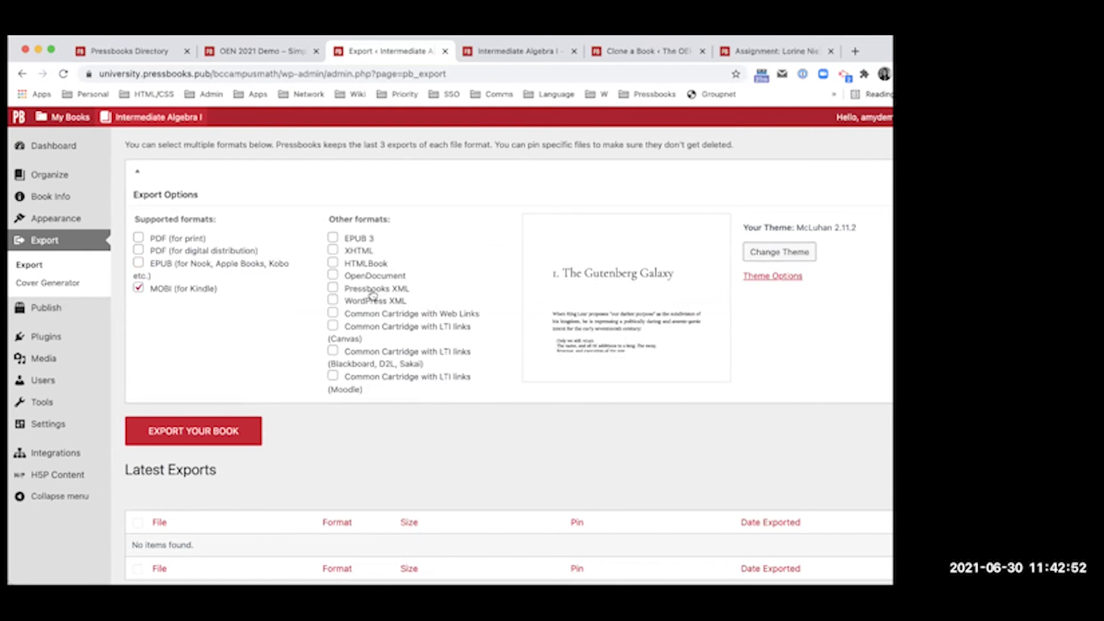
{"action": "left_click", "coordinate": [333, 288]}
{"action": "left_click", "coordinate": [332, 288]}
{"action": "scroll", "coordinate": [293, 317], "scroll_direction": "down", "scroll_amount": 1}
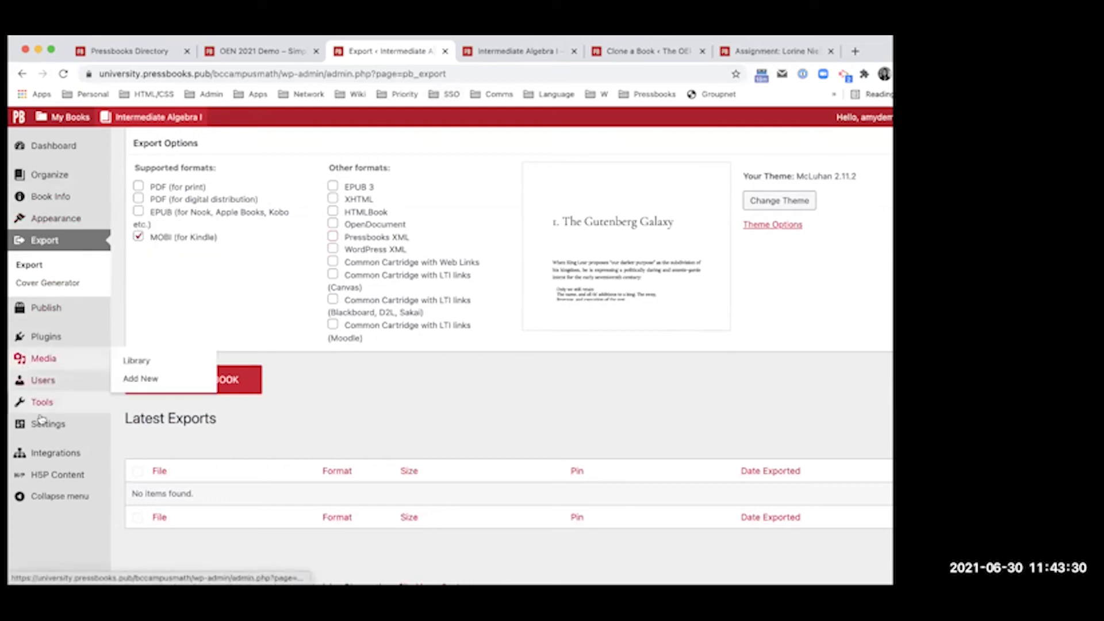
Step: In the book's sharing and privacy settings, make the latest export files available on the homepage for free to everyone and save
{"action": "mouse_move", "coordinate": [66, 434]}
{"action": "left_click", "coordinate": [155, 427]}
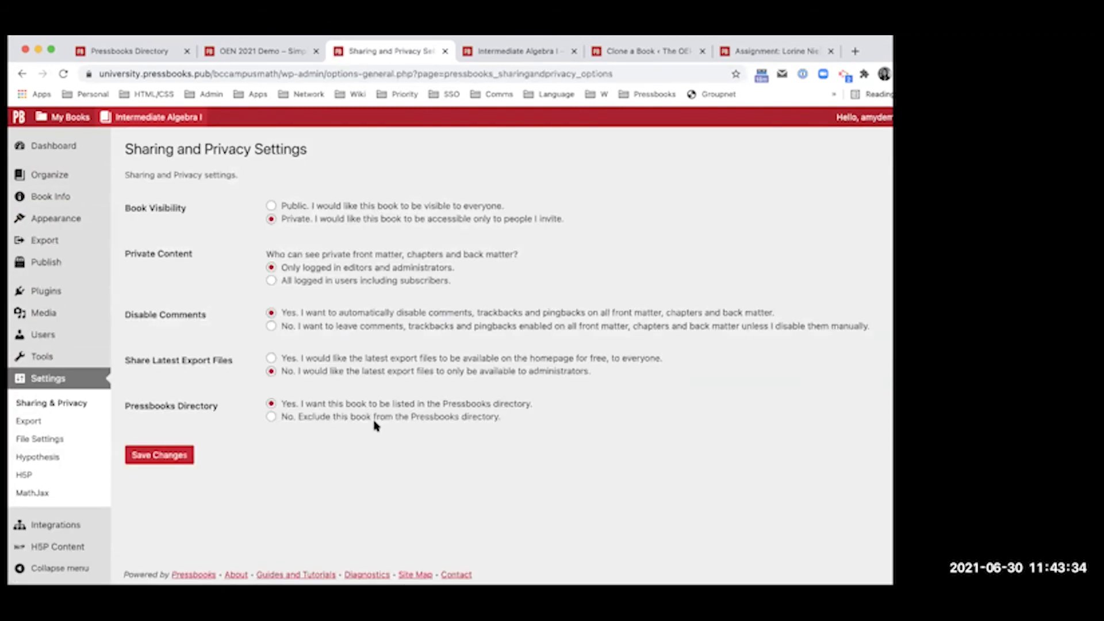
{"action": "left_click", "coordinate": [348, 356]}
{"action": "left_click", "coordinate": [136, 460]}
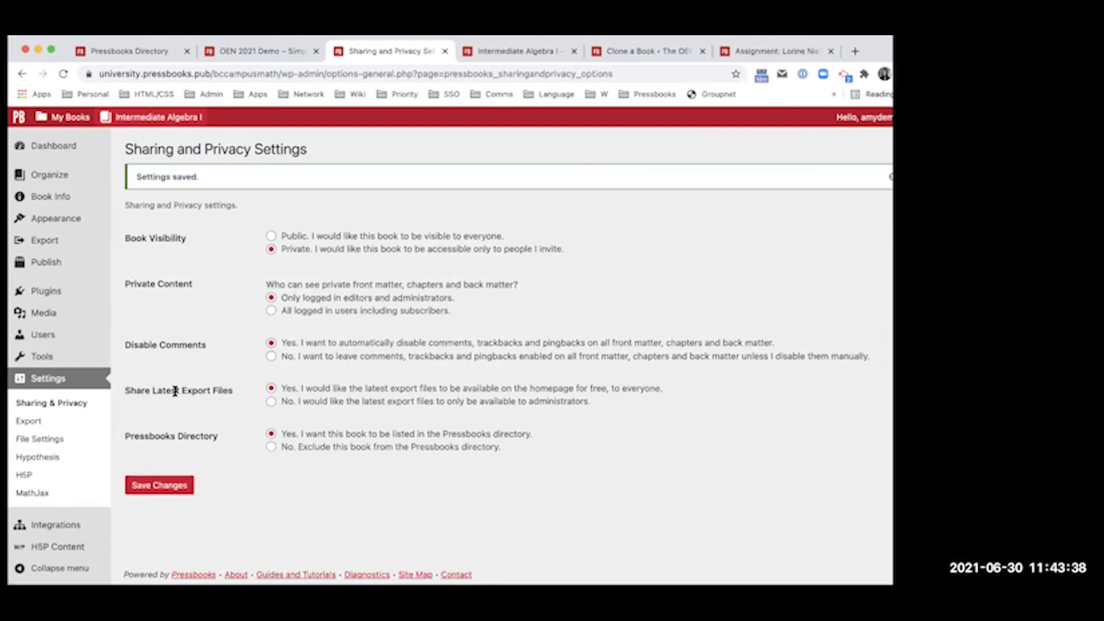
Step: View the book's public homepage, return to the sharing and privacy settings and save them again
{"action": "mouse_move", "coordinate": [173, 119]}
{"action": "left_click", "coordinate": [166, 140]}
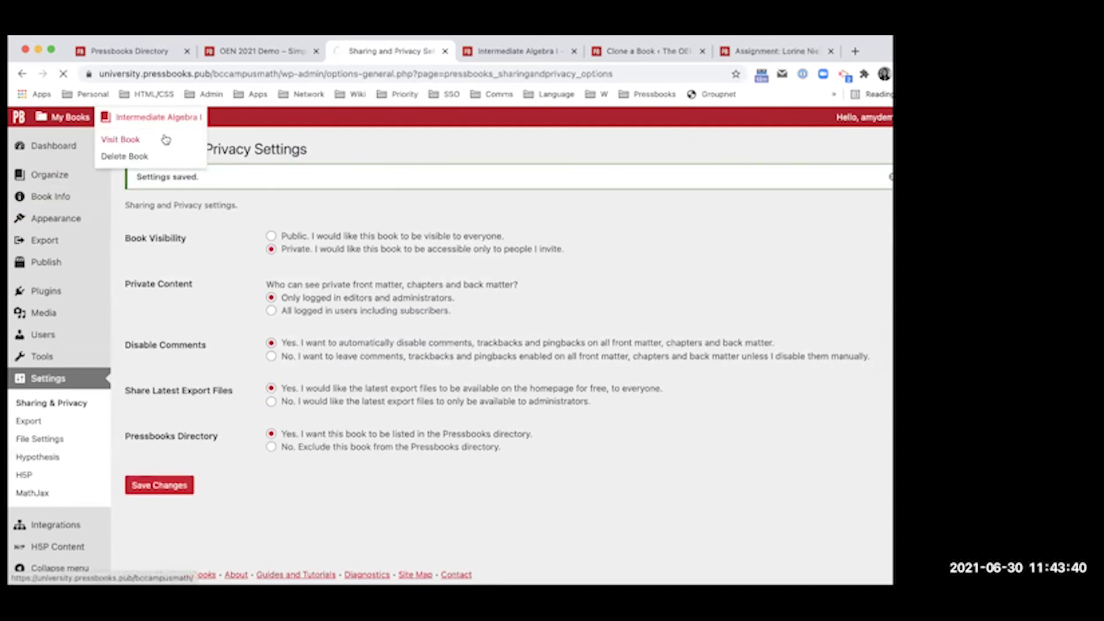
{"action": "scroll", "coordinate": [561, 313], "scroll_direction": "down", "scroll_amount": 3}
{"action": "key", "text": "super+bracketleft"}
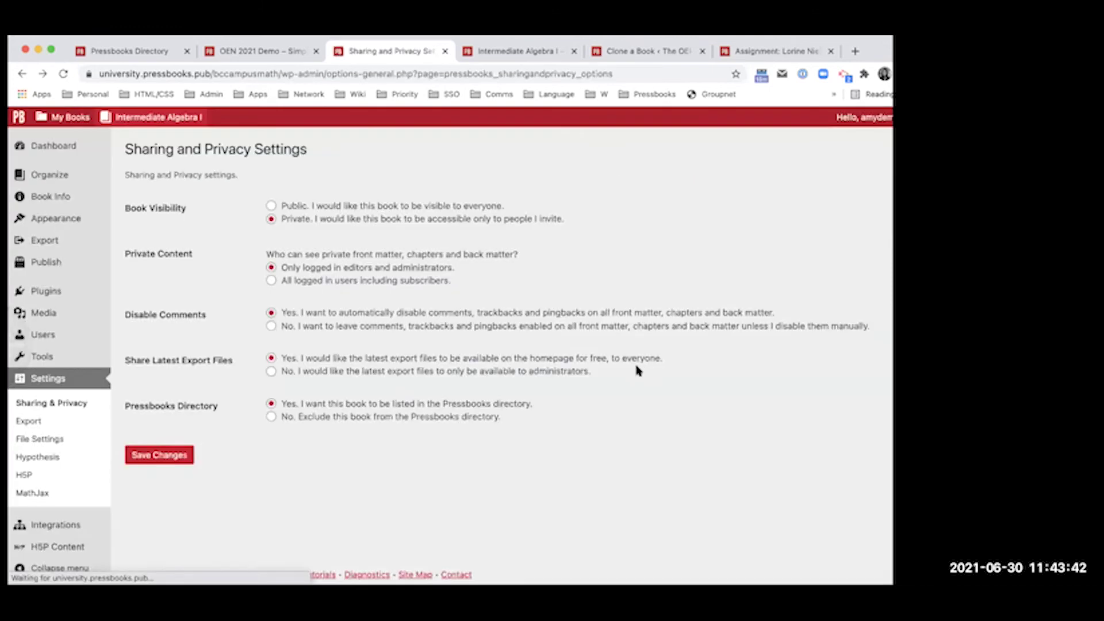
{"action": "left_click", "coordinate": [171, 457]}
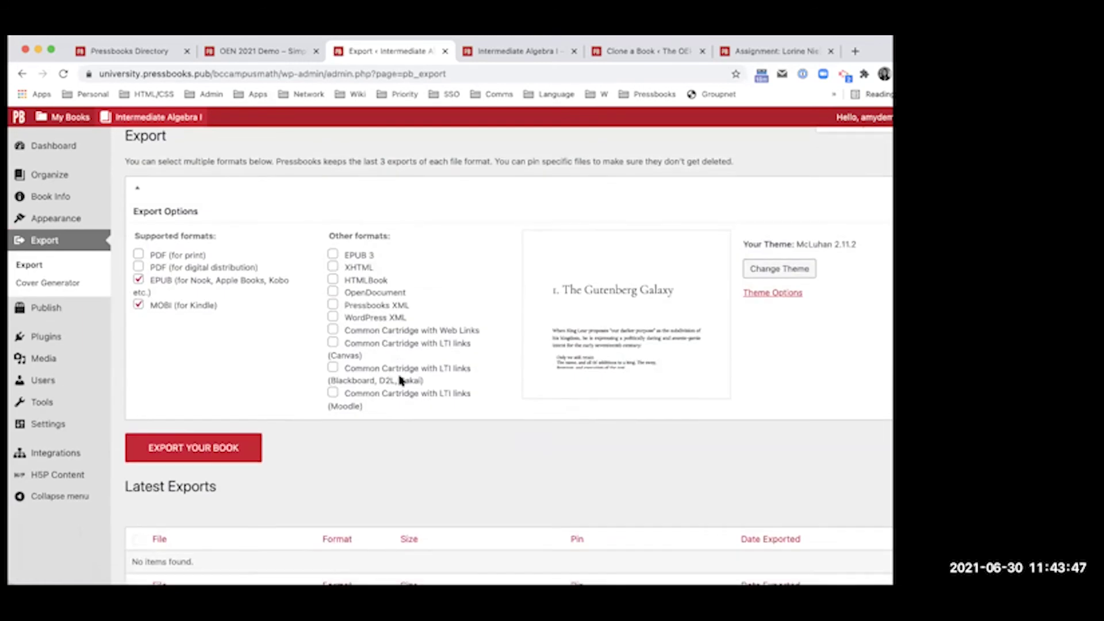
Step: Export the cloned book as EPUB only, with the MOBI format deselected
{"action": "scroll", "coordinate": [402, 379], "scroll_direction": "down", "scroll_amount": 1}
{"action": "double_click", "coordinate": [196, 266]}
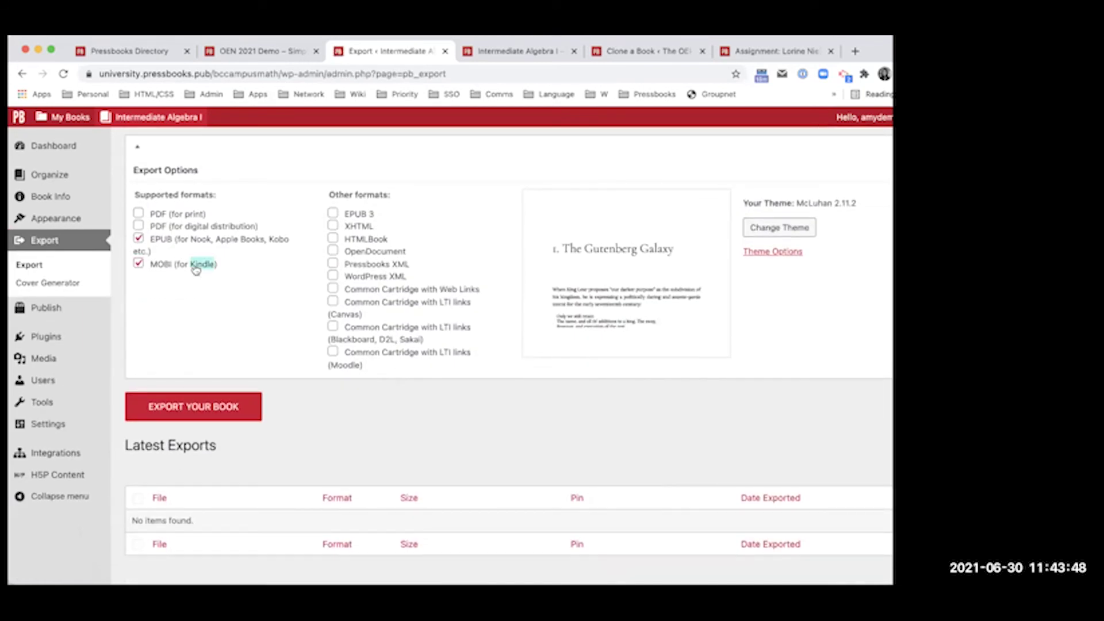
{"action": "left_click", "coordinate": [196, 266]}
{"action": "left_click", "coordinate": [200, 412]}
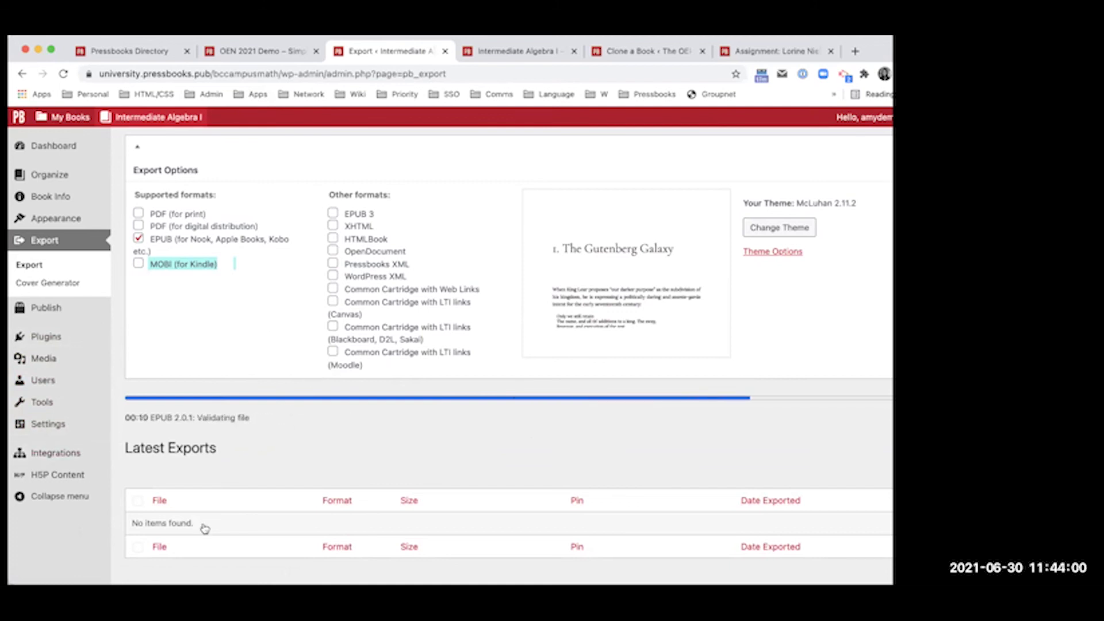
Step: Visit the Intermediate Algebra I homepage and show the file formats offered for downloading the book
{"action": "mouse_move", "coordinate": [59, 423]}
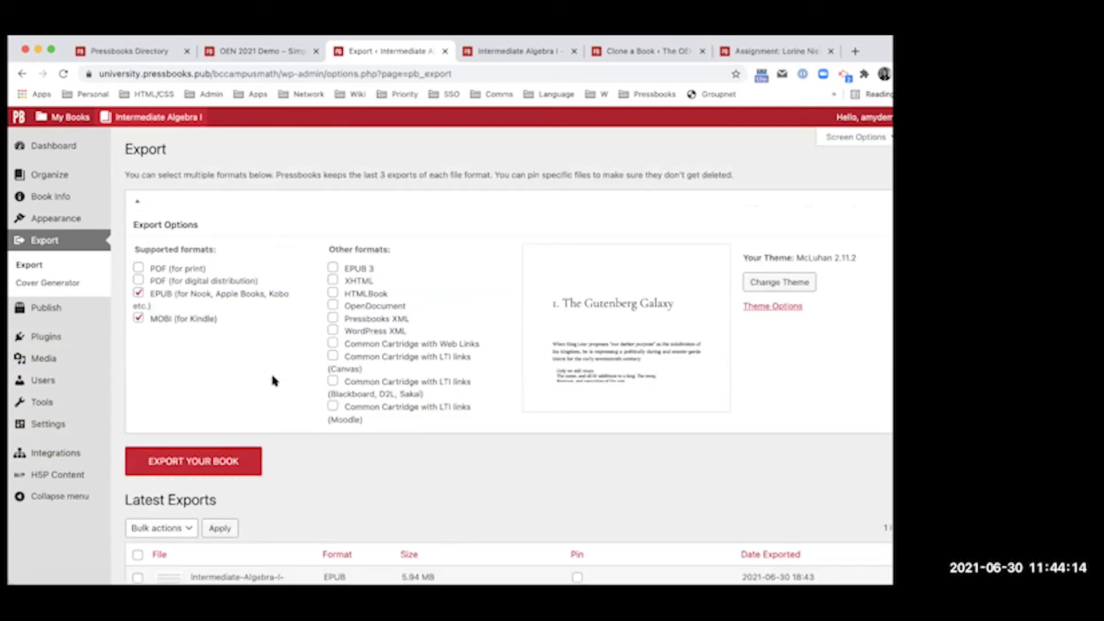
{"action": "left_click", "coordinate": [173, 145]}
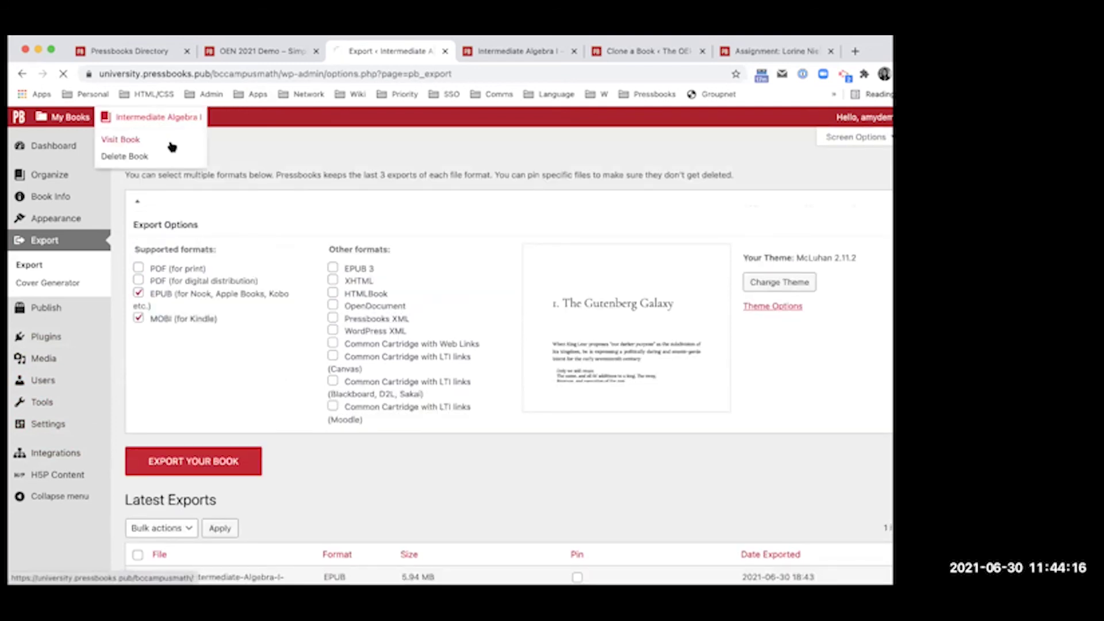
{"action": "scroll", "coordinate": [326, 176], "scroll_direction": "down", "scroll_amount": 10}
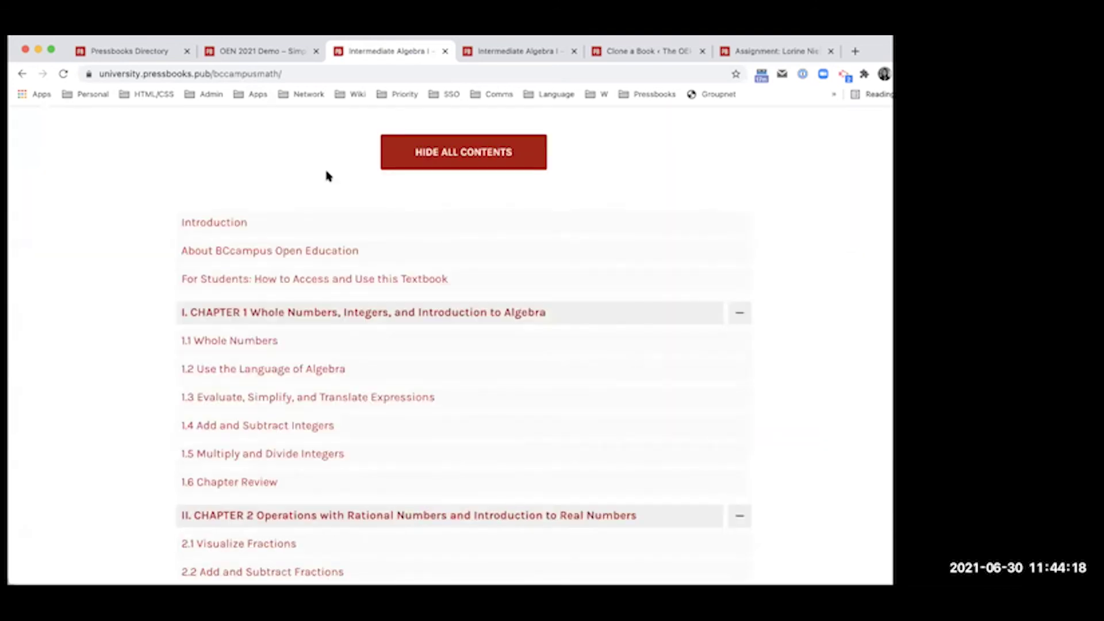
{"action": "scroll", "coordinate": [328, 176], "scroll_direction": "up", "scroll_amount": 7}
{"action": "left_click", "coordinate": [658, 325]}
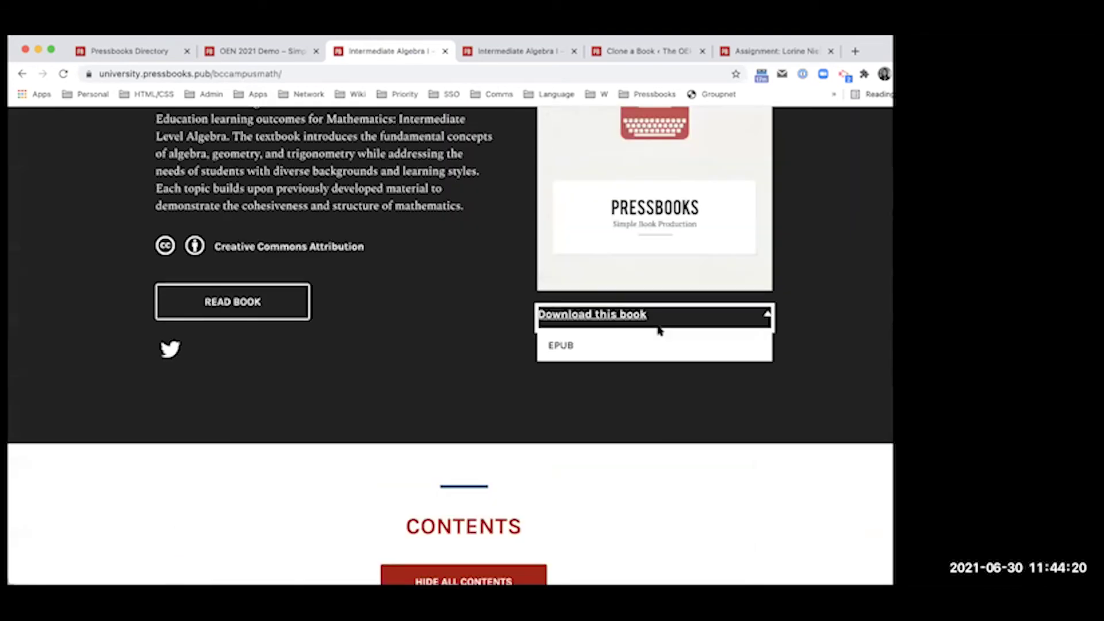
Step: Examine the book's homepage, repeatedly expanding and collapsing the download formats below the cover
{"action": "scroll", "coordinate": [880, 360], "scroll_direction": "up", "scroll_amount": 5}
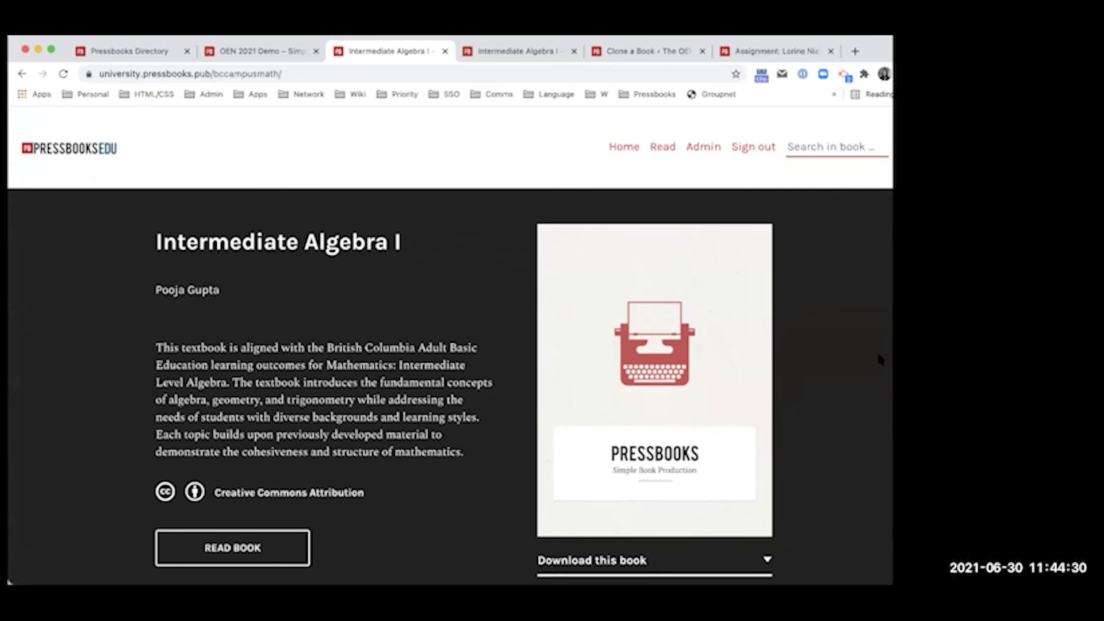
{"action": "scroll", "coordinate": [879, 359], "scroll_direction": "down", "scroll_amount": 4}
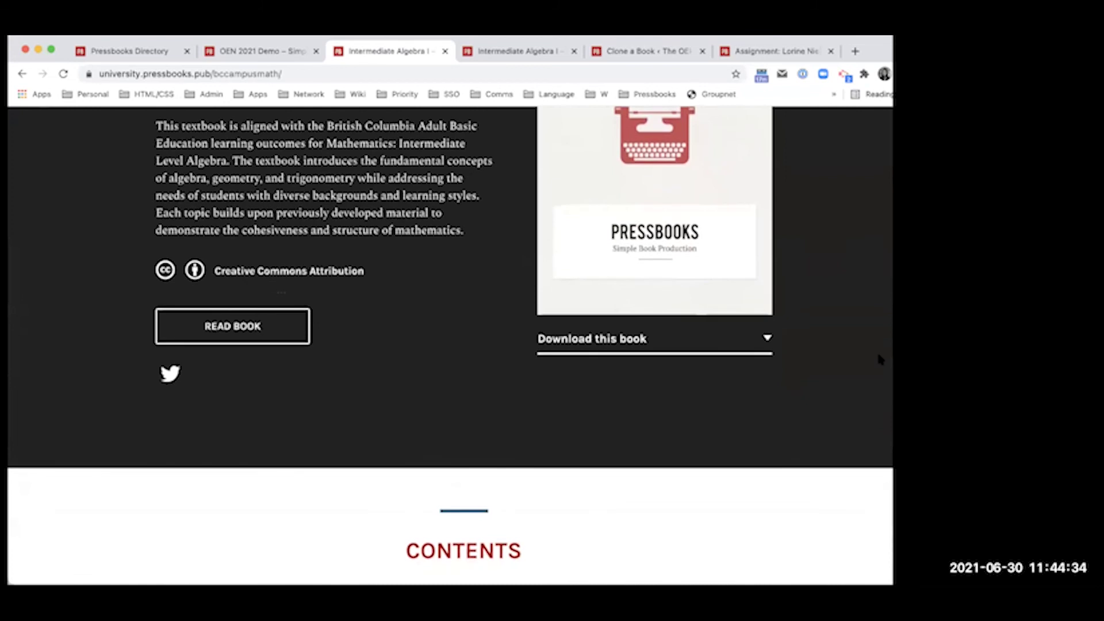
{"action": "left_click", "coordinate": [747, 337]}
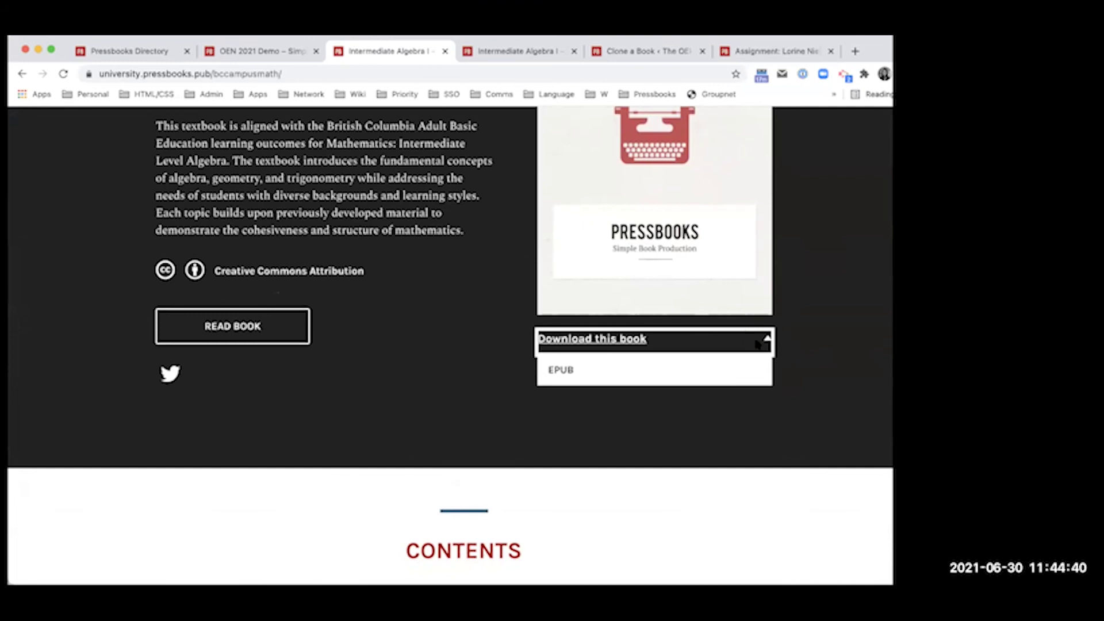
{"action": "left_click", "coordinate": [767, 339]}
{"action": "left_click", "coordinate": [762, 350]}
{"action": "left_click", "coordinate": [802, 348]}
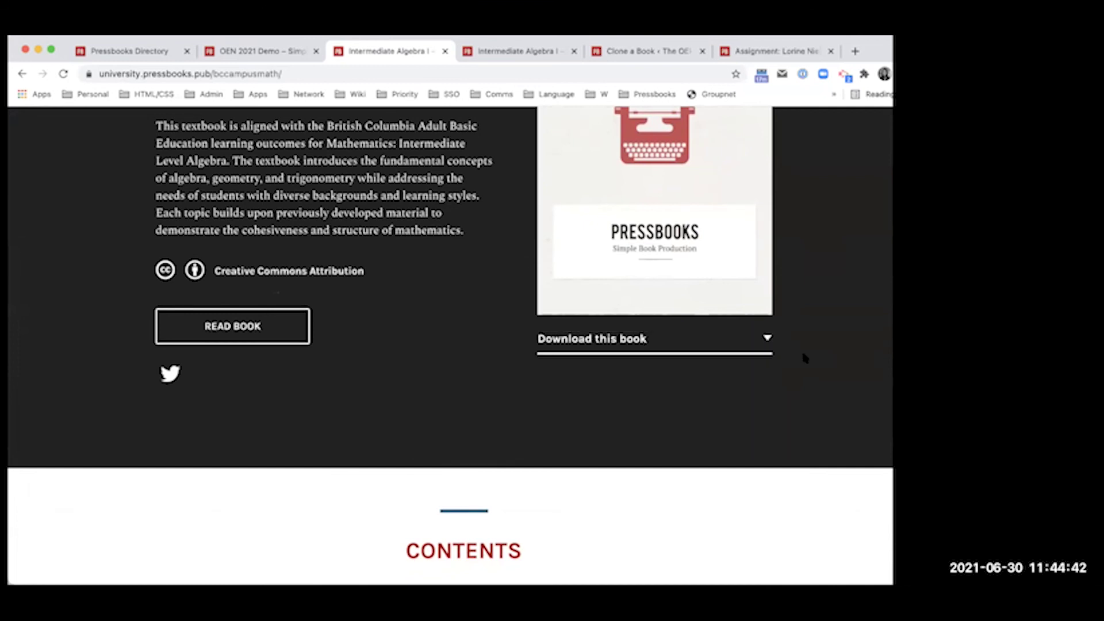
{"action": "left_click", "coordinate": [715, 345]}
{"action": "left_click", "coordinate": [801, 360]}
{"action": "left_click", "coordinate": [655, 354]}
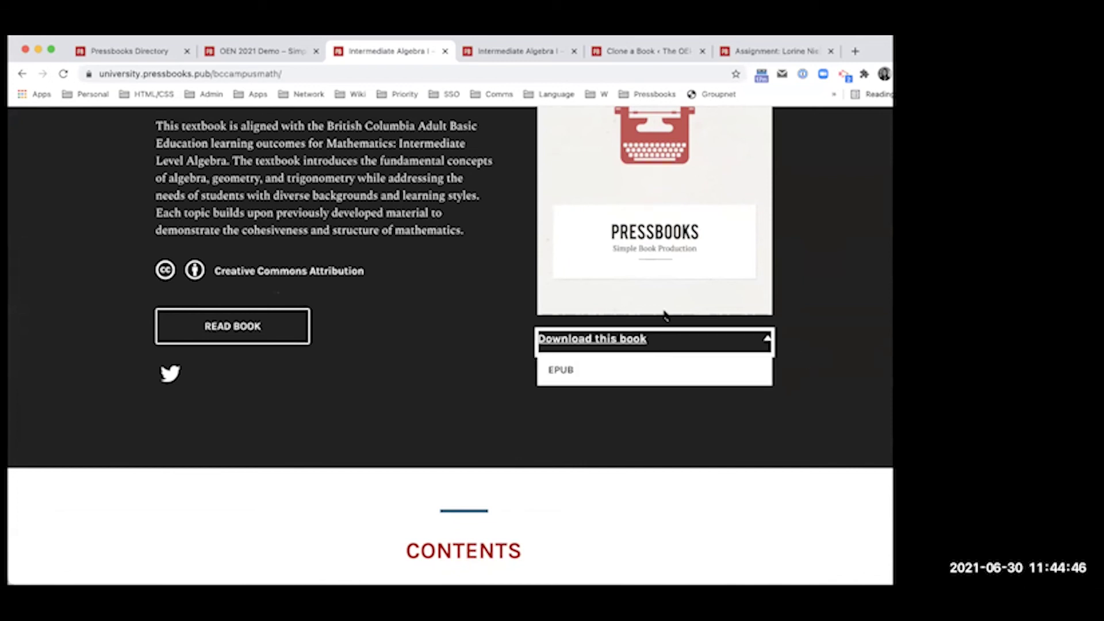
{"action": "double_click", "coordinate": [330, 418]}
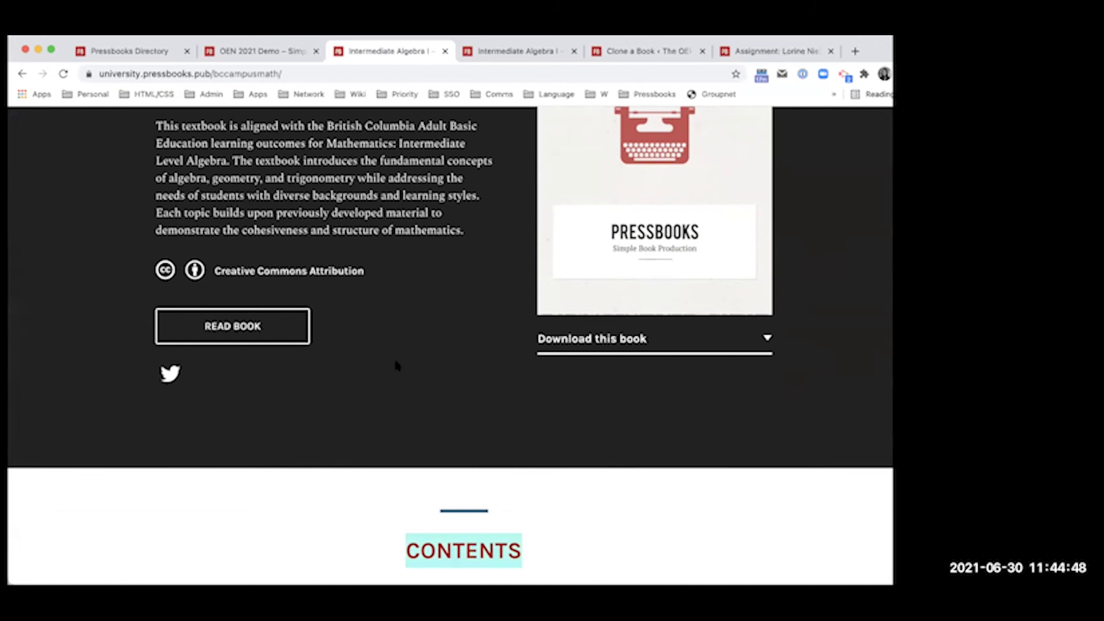
{"action": "left_click", "coordinate": [605, 342]}
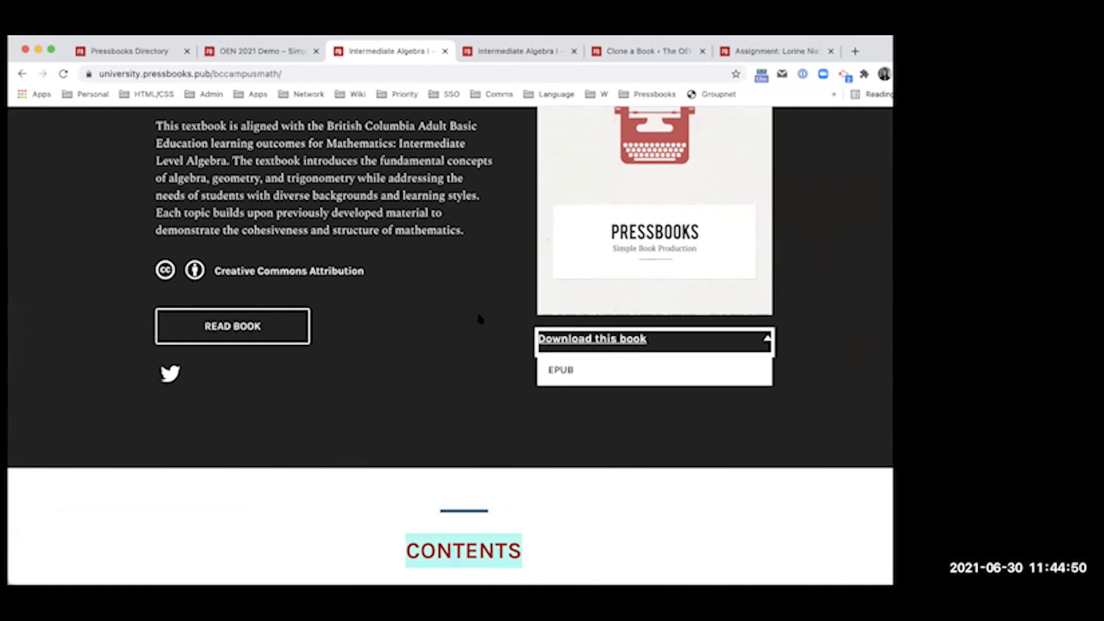
{"action": "scroll", "coordinate": [476, 310], "scroll_direction": "up", "scroll_amount": 3}
{"action": "left_click", "coordinate": [18, 462]}
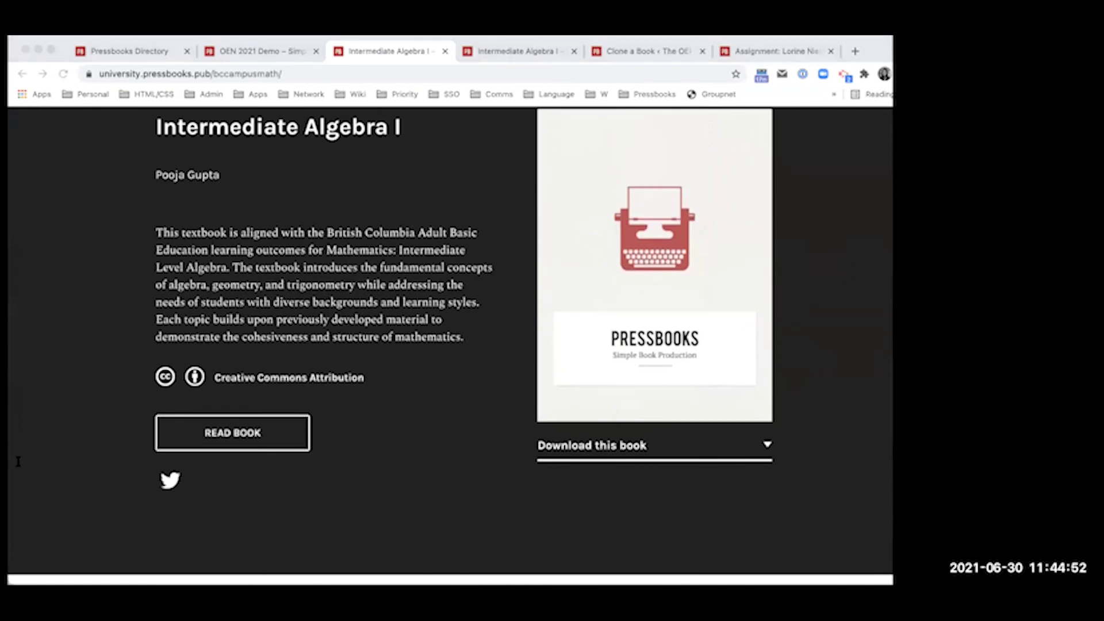
{"action": "left_click", "coordinate": [348, 444]}
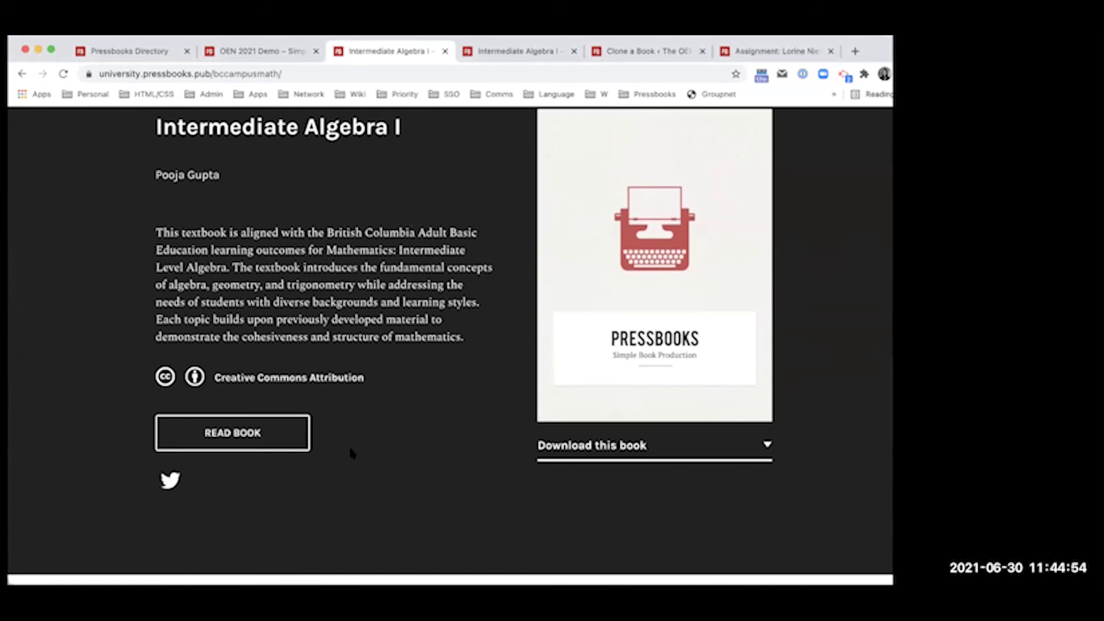
{"action": "scroll", "coordinate": [349, 444], "scroll_direction": "up", "scroll_amount": 3}
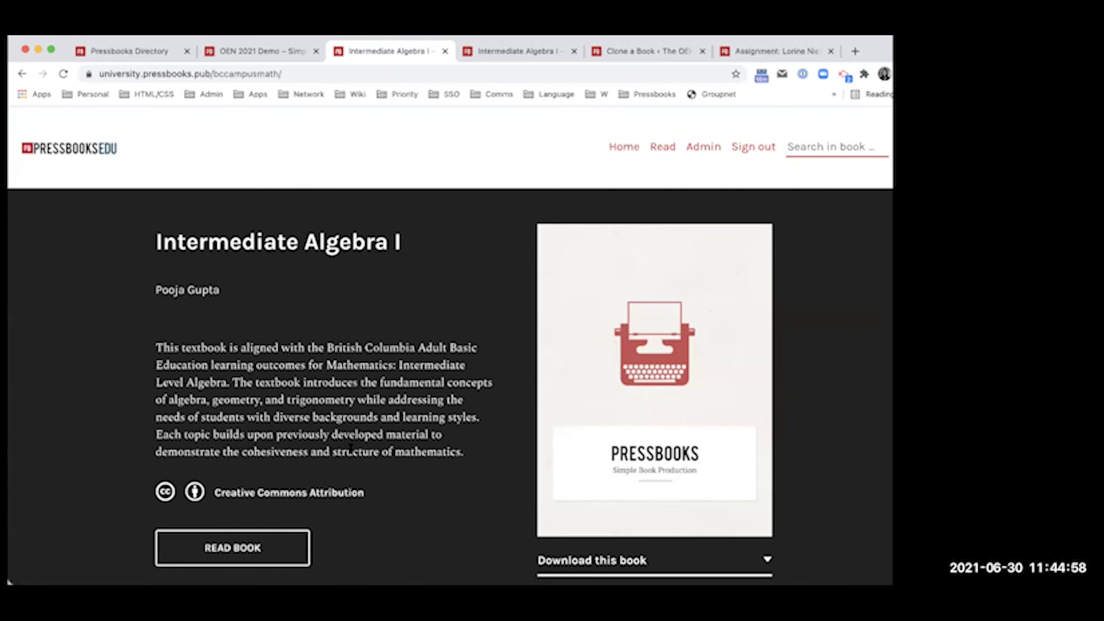
{"action": "scroll", "coordinate": [351, 448], "scroll_direction": "down", "scroll_amount": 3}
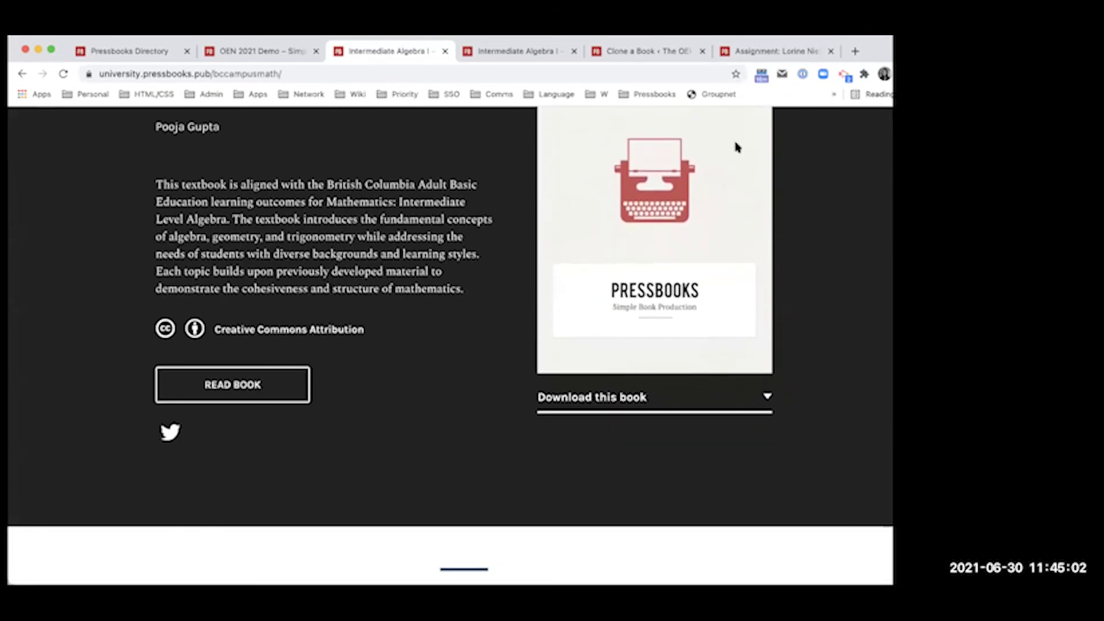
Step: Close the original Intermediate Algebra I and Clone a Book browser tabs and switch to the demo book's assignment chapter
{"action": "left_click", "coordinate": [573, 52]}
{"action": "left_click", "coordinate": [573, 52]}
{"action": "left_click", "coordinate": [592, 51]}
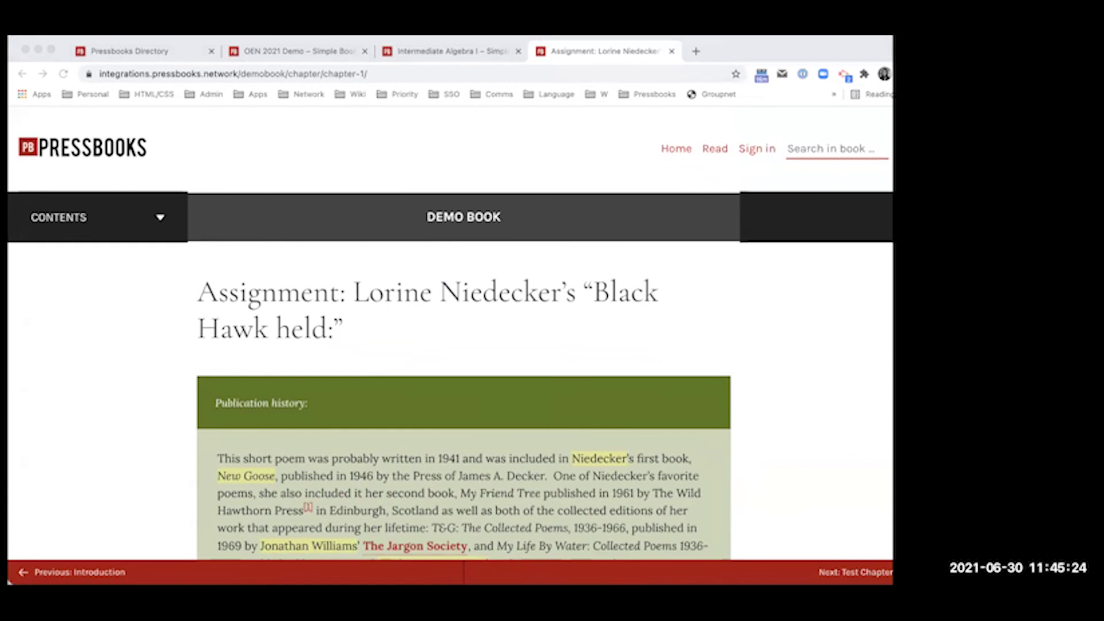
Step: Enlarge the browser window, view the public annotations on the demo chapter, hide them and look through the chapter text
{"action": "left_click", "coordinate": [536, 375]}
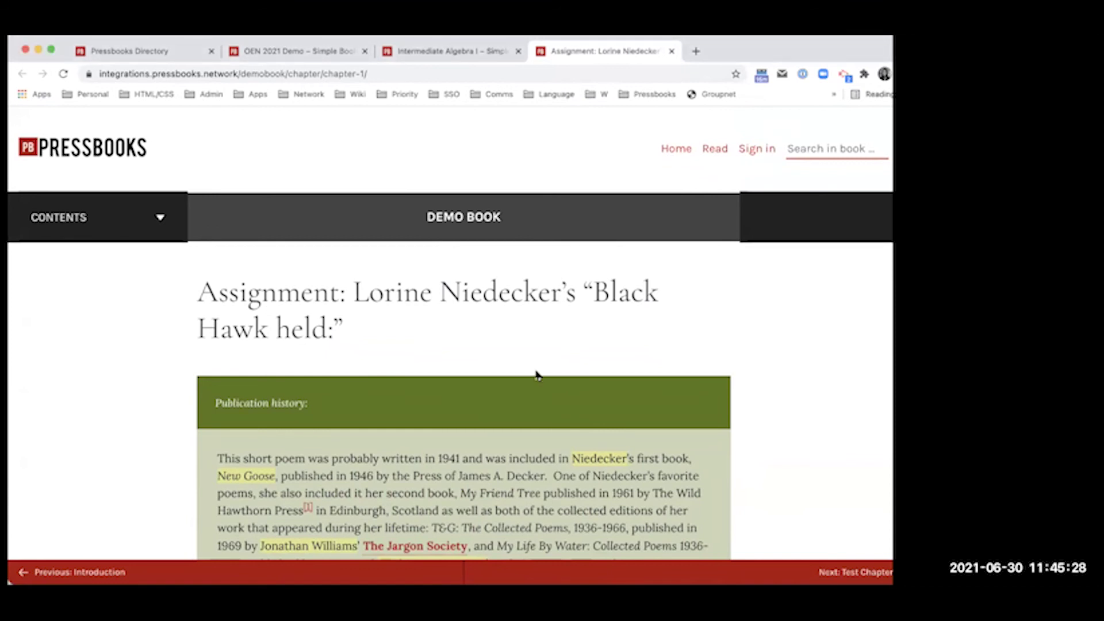
{"action": "double_click", "coordinate": [786, 49]}
{"action": "left_click", "coordinate": [896, 118]}
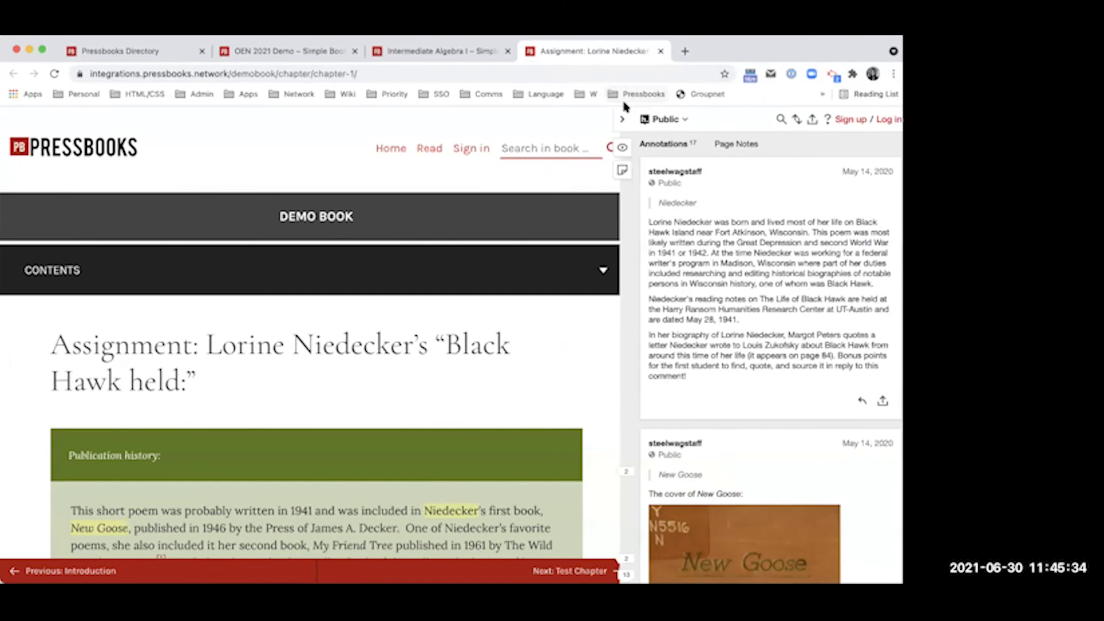
{"action": "left_click", "coordinate": [622, 119]}
{"action": "scroll", "coordinate": [681, 291], "scroll_direction": "down", "scroll_amount": 3}
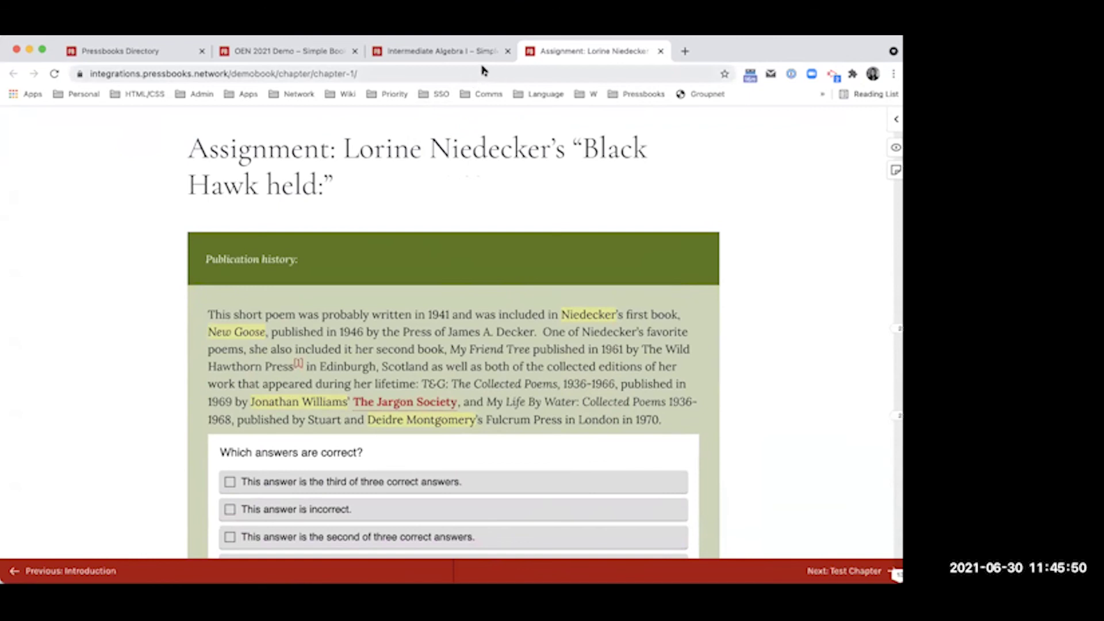
Step: Switch to the OEN 2021 Demo book and open its admin dashboard
{"action": "left_click", "coordinate": [318, 55]}
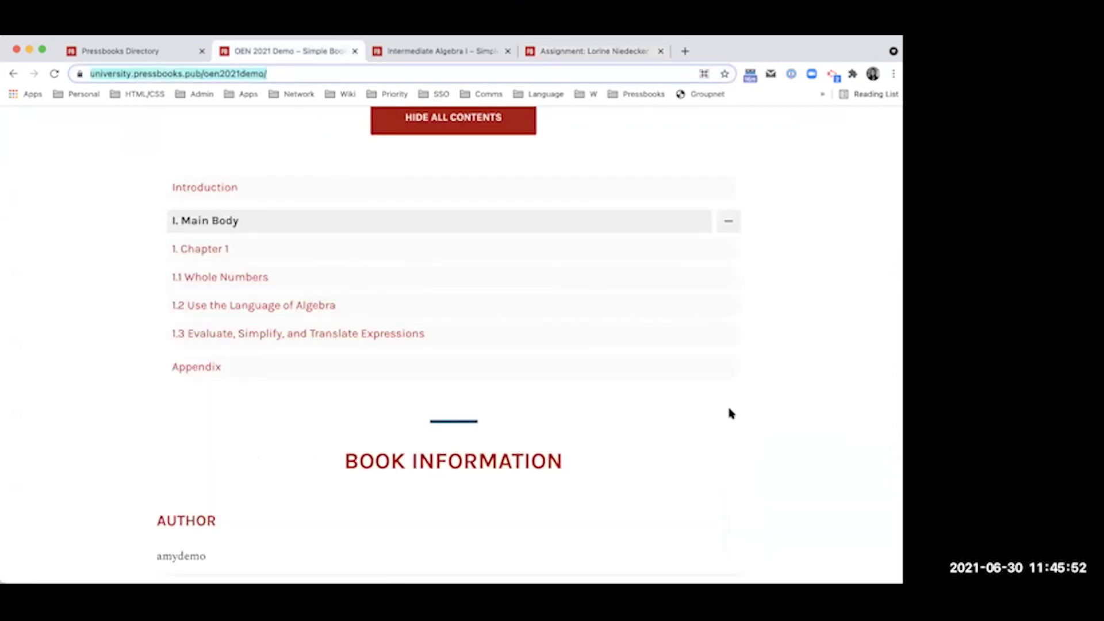
{"action": "scroll", "coordinate": [737, 373], "scroll_direction": "up", "scroll_amount": 10}
{"action": "left_click", "coordinate": [693, 161]}
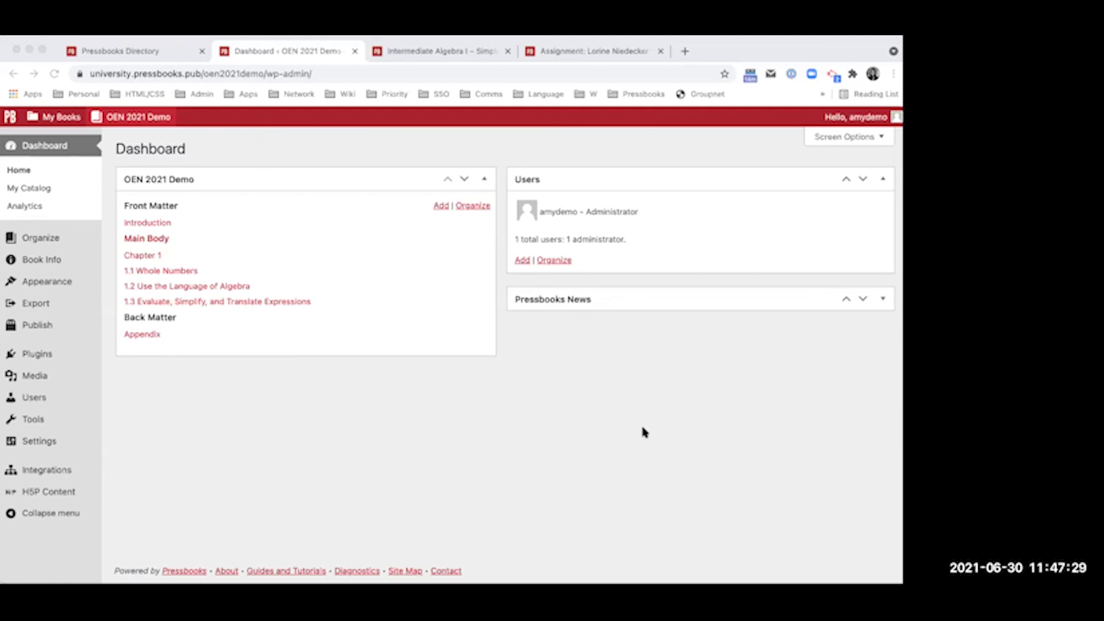
Step: Open the import tool of the OEN 2021 Demo book and view the available import types
{"action": "mouse_move", "coordinate": [65, 118]}
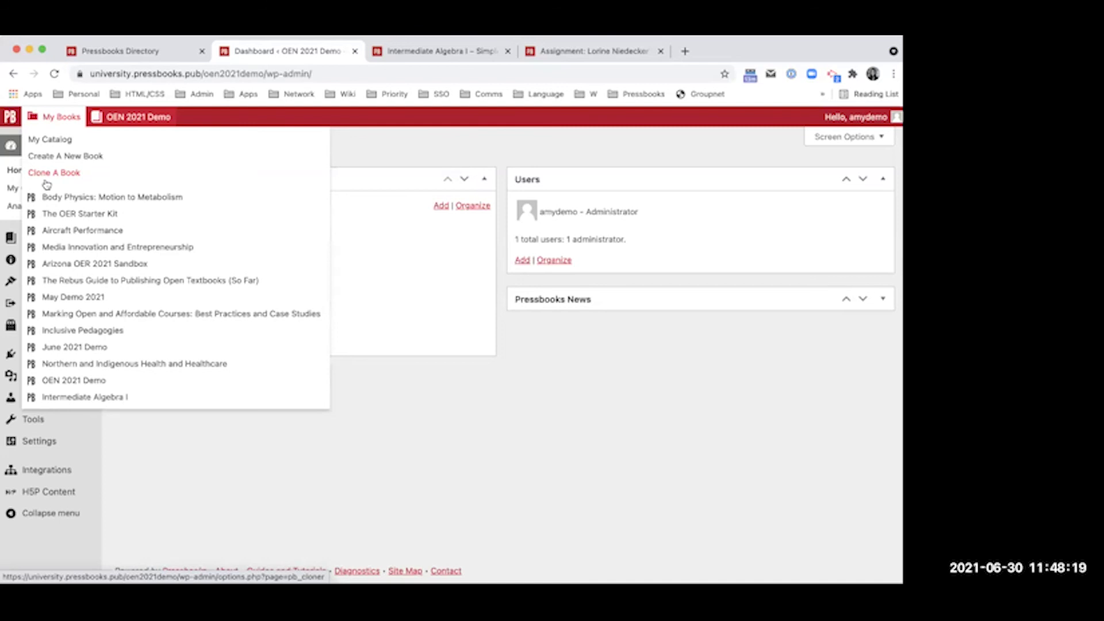
{"action": "mouse_move", "coordinate": [62, 422]}
{"action": "left_click", "coordinate": [125, 426]}
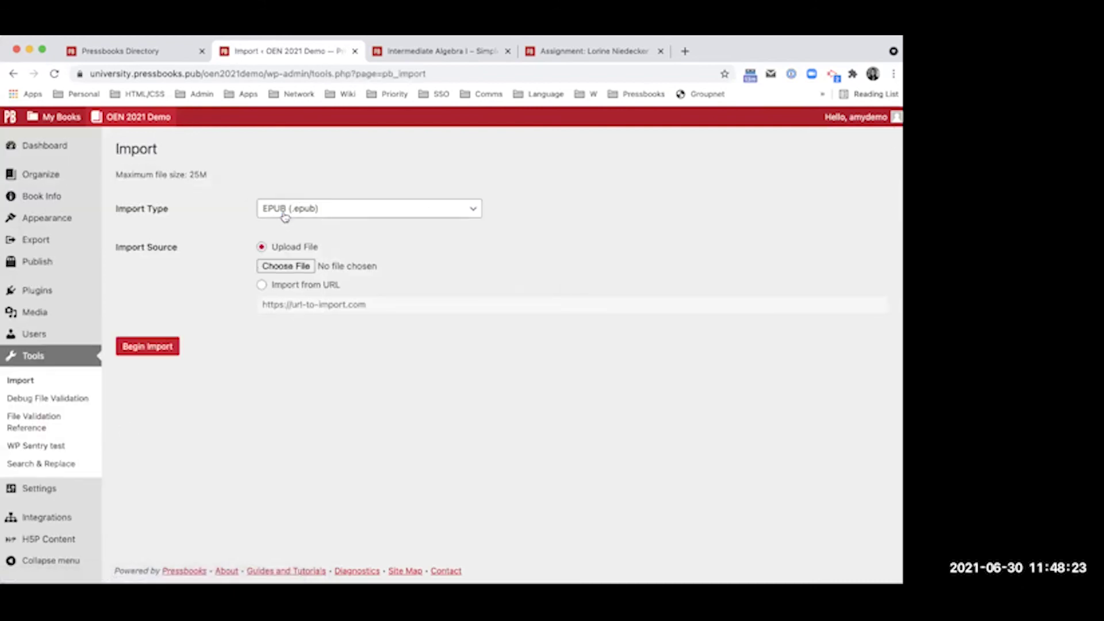
{"action": "left_click", "coordinate": [285, 212]}
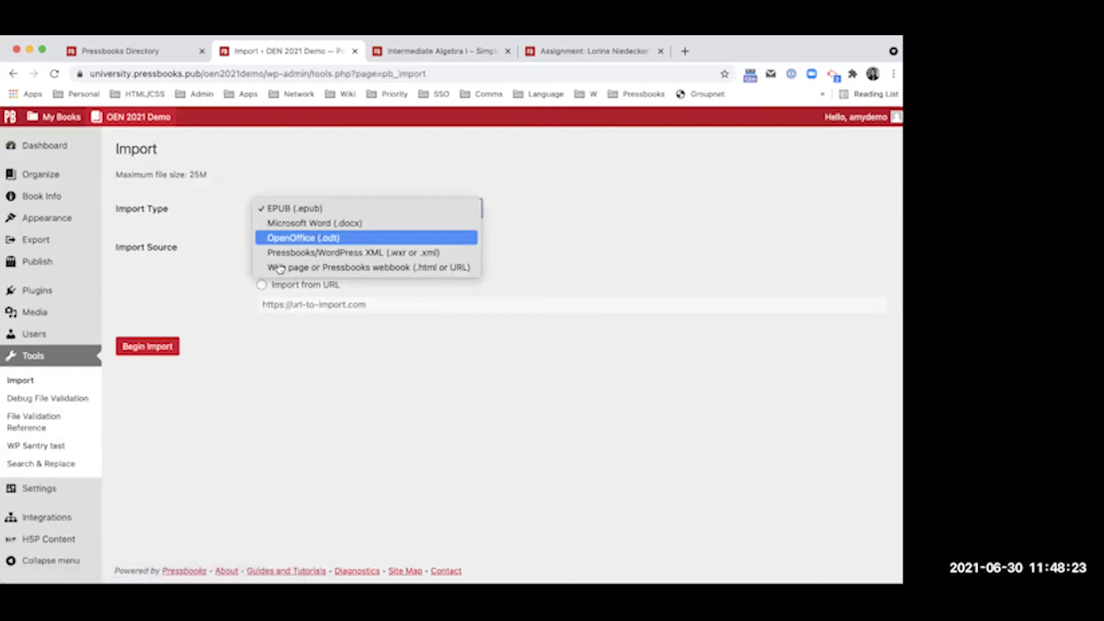
{"action": "left_click", "coordinate": [208, 264]}
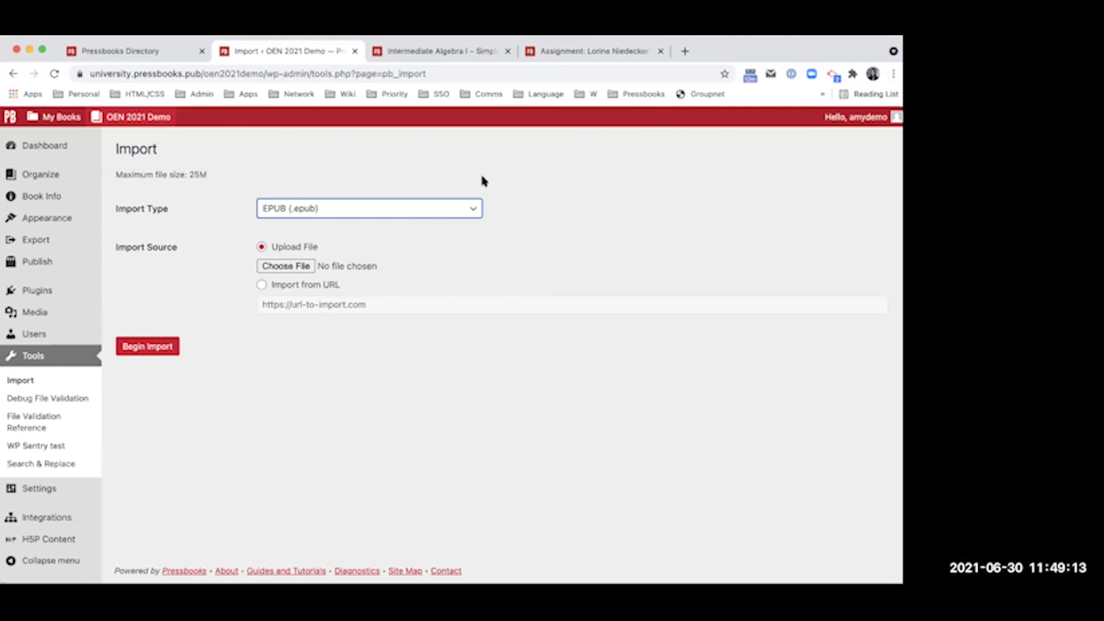
Step: Review the import file types again, from EPUB and Microsoft Word to web page, keeping EPUB selected
{"action": "left_click", "coordinate": [471, 206]}
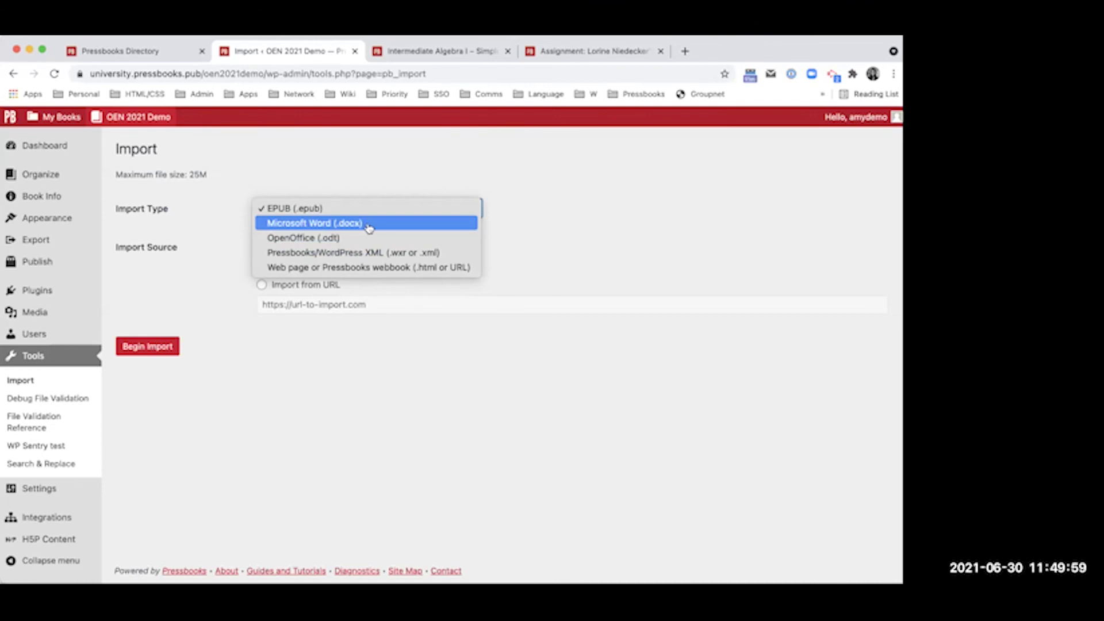
{"action": "left_click", "coordinate": [403, 161]}
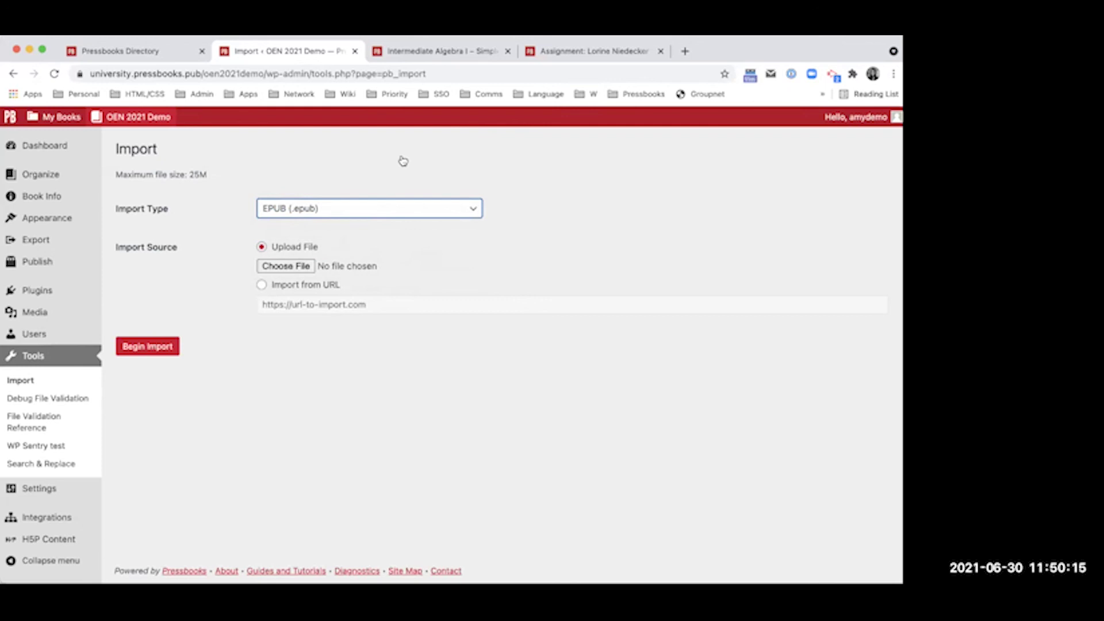
{"action": "left_click", "coordinate": [398, 214]}
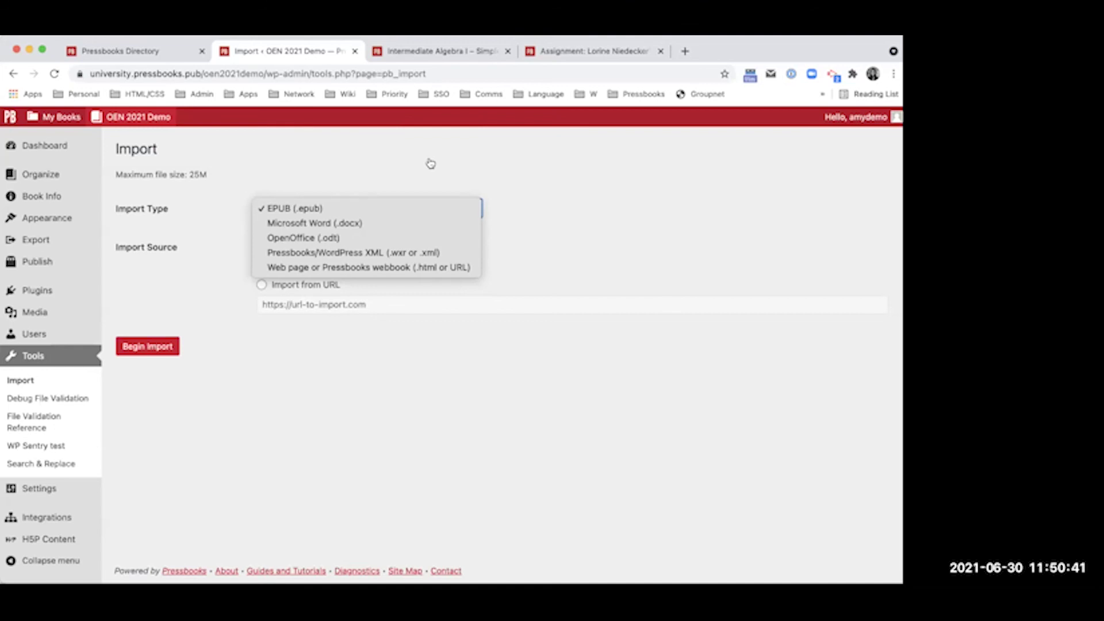
{"action": "left_click", "coordinate": [613, 357]}
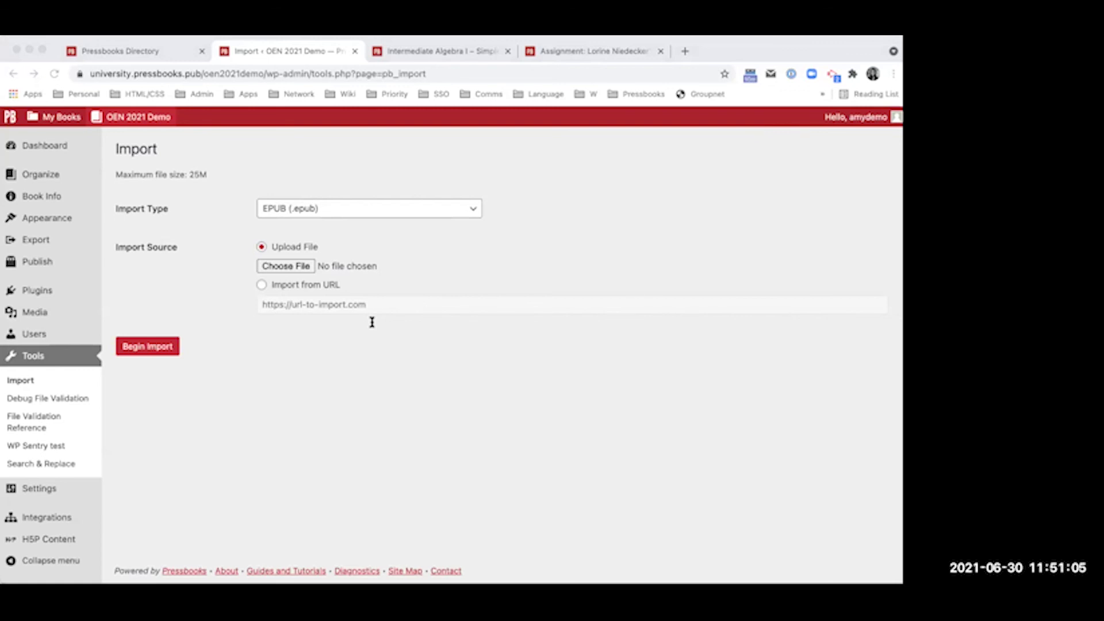
{"action": "left_click", "coordinate": [476, 298]}
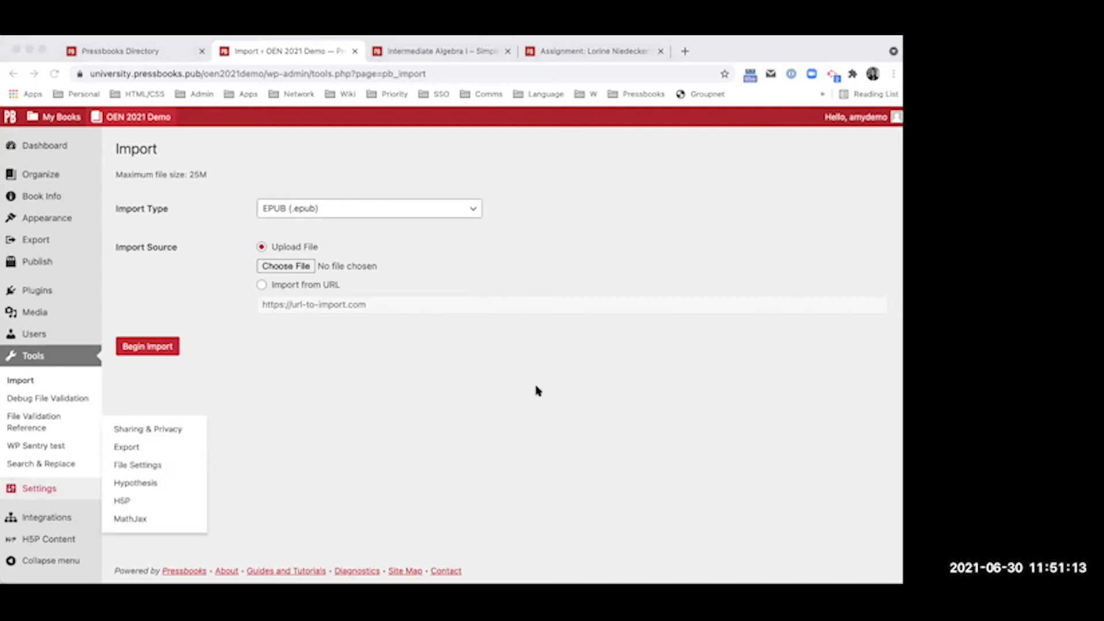
{"action": "left_click", "coordinate": [639, 427]}
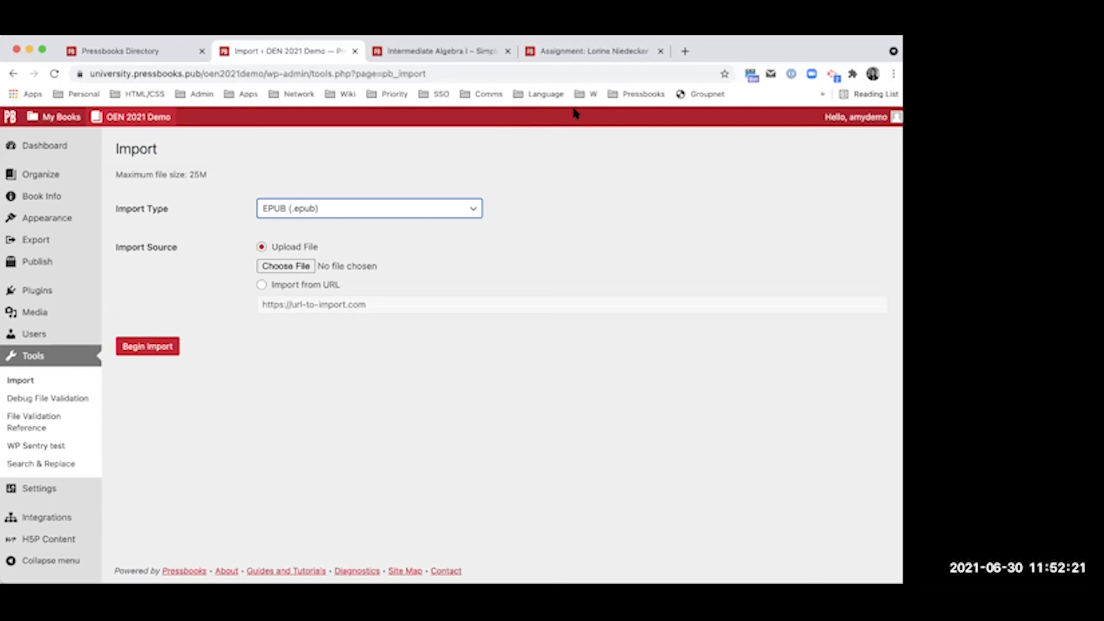
Step: Switch to the demo book's assignment chapter and look through its video, text and embedded multiple-choice question
{"action": "left_click", "coordinate": [573, 49]}
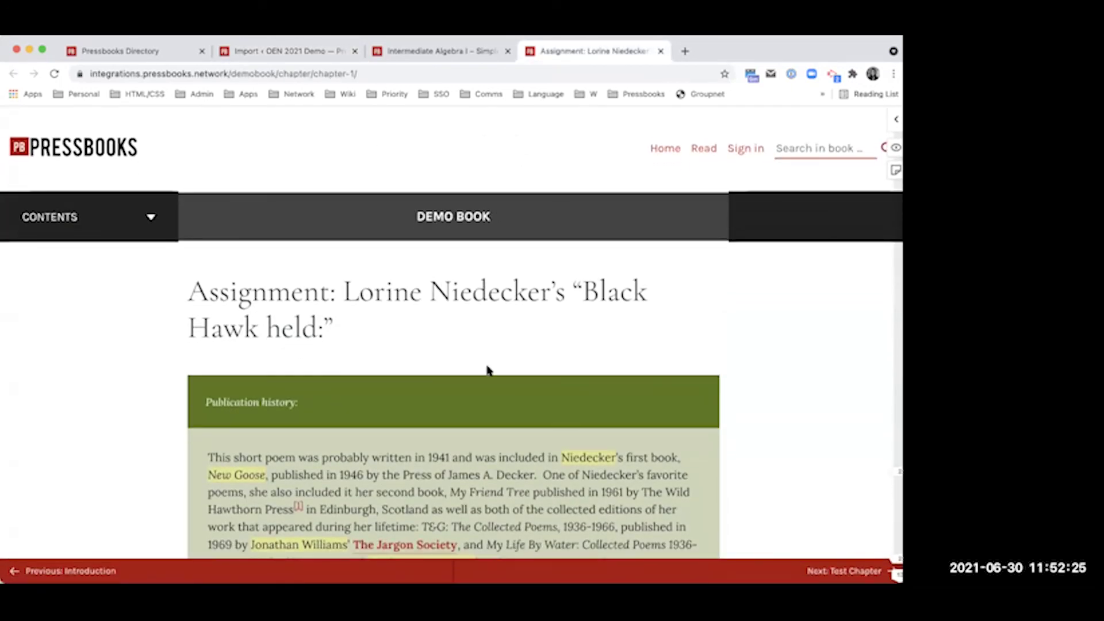
{"action": "scroll", "coordinate": [488, 370], "scroll_direction": "down", "scroll_amount": 8}
{"action": "scroll", "coordinate": [488, 370], "scroll_direction": "down", "scroll_amount": 15}
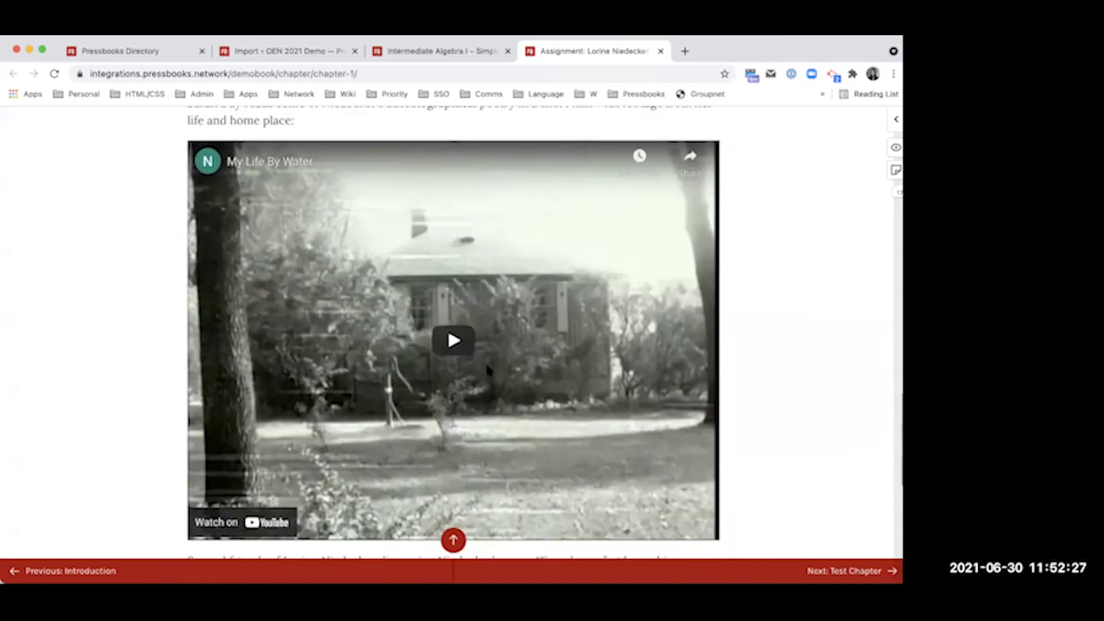
{"action": "scroll", "coordinate": [488, 370], "scroll_direction": "up", "scroll_amount": 20}
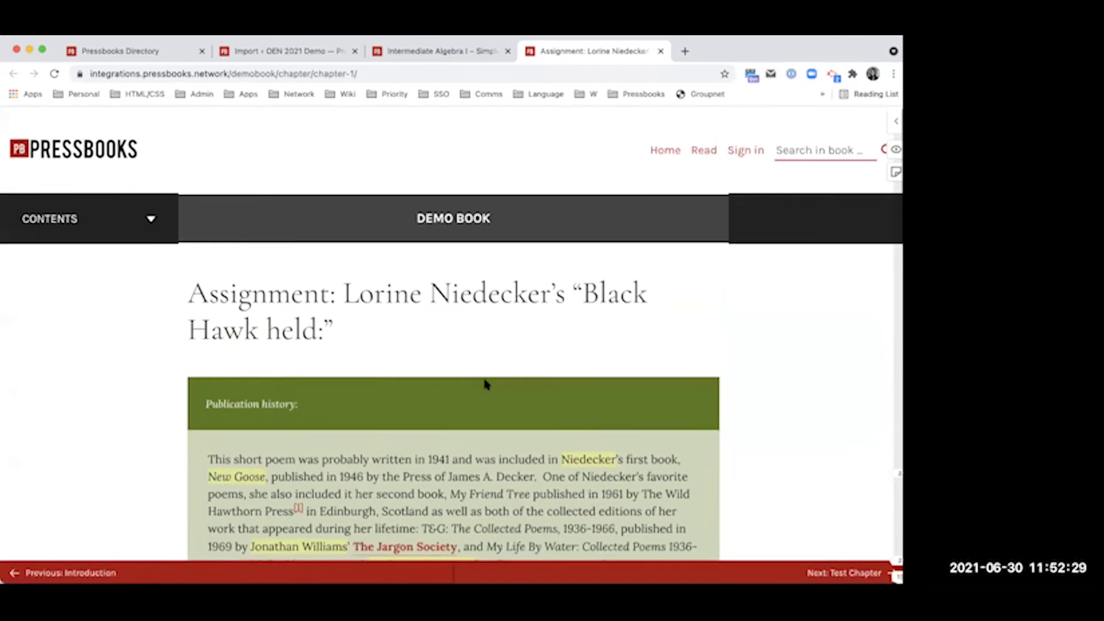
{"action": "scroll", "coordinate": [488, 380], "scroll_direction": "down", "scroll_amount": 3}
{"action": "scroll", "coordinate": [487, 386], "scroll_direction": "down", "scroll_amount": 1}
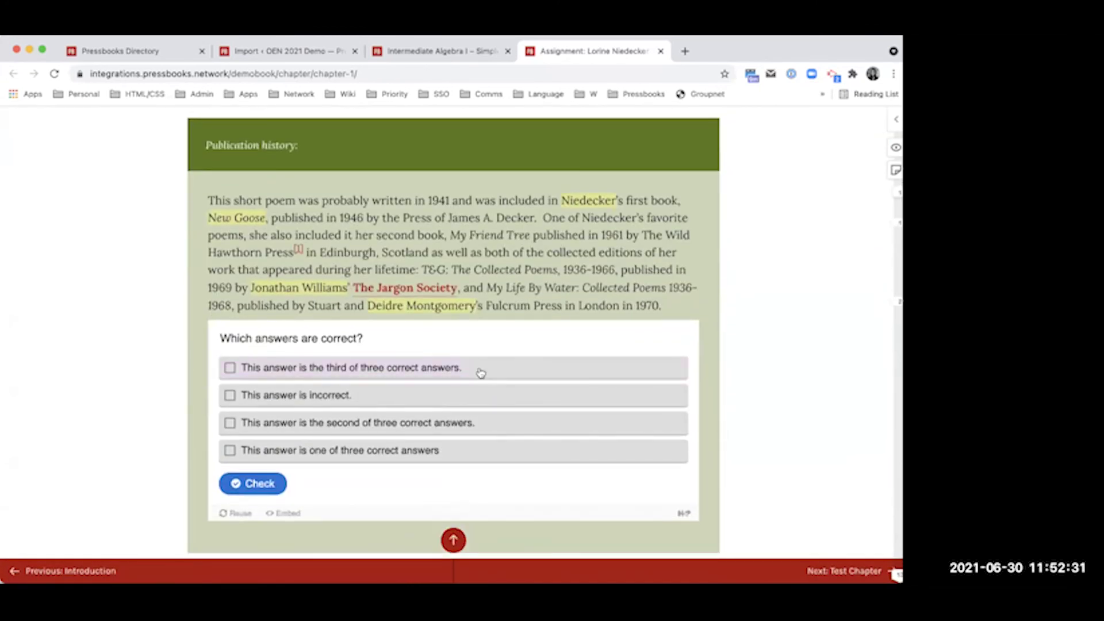
Step: Show the chapter's public annotations, hide them again and return to the start of the chapter
{"action": "left_click", "coordinate": [896, 120]}
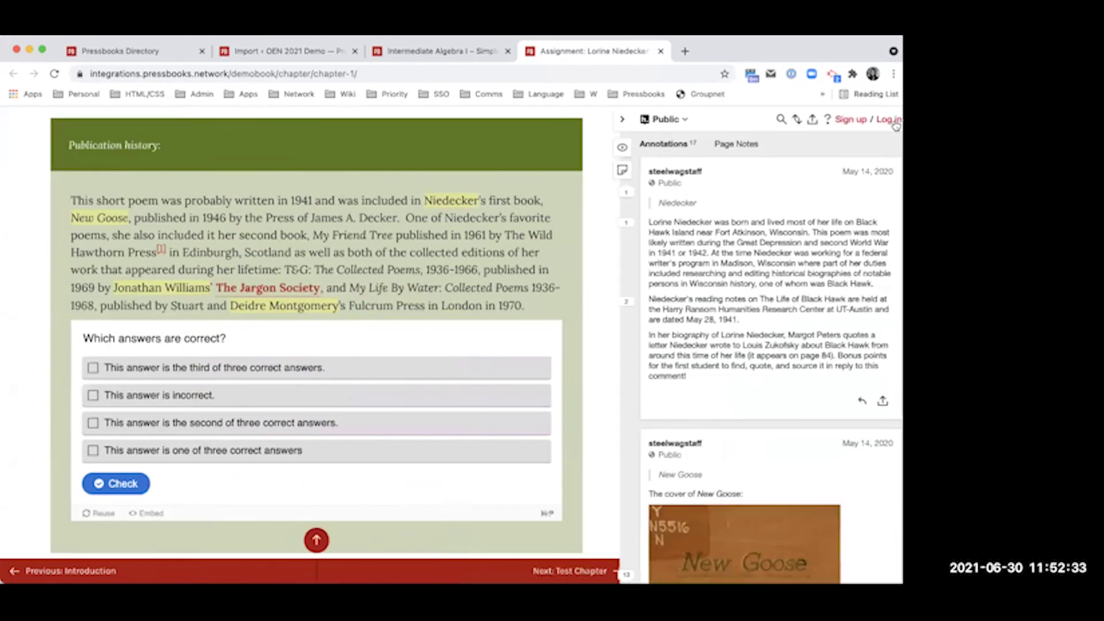
{"action": "left_click", "coordinate": [622, 119]}
{"action": "scroll", "coordinate": [665, 247], "scroll_direction": "up", "scroll_amount": 5}
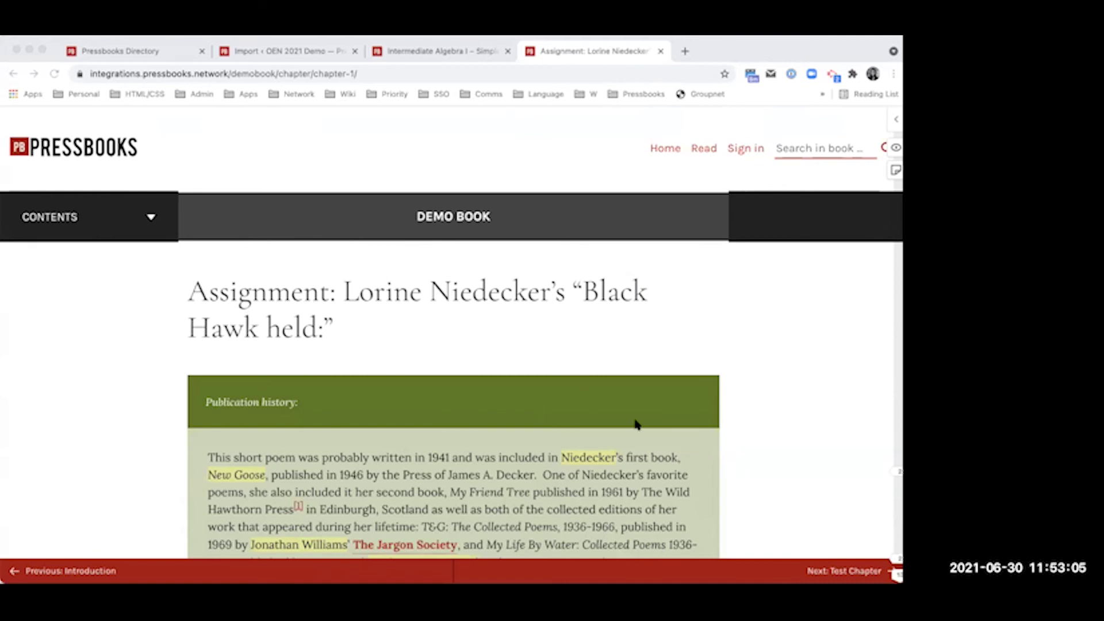
Step: Return to the OEN 2021 Demo admin and view the book's installed plugins
{"action": "left_click", "coordinate": [269, 56]}
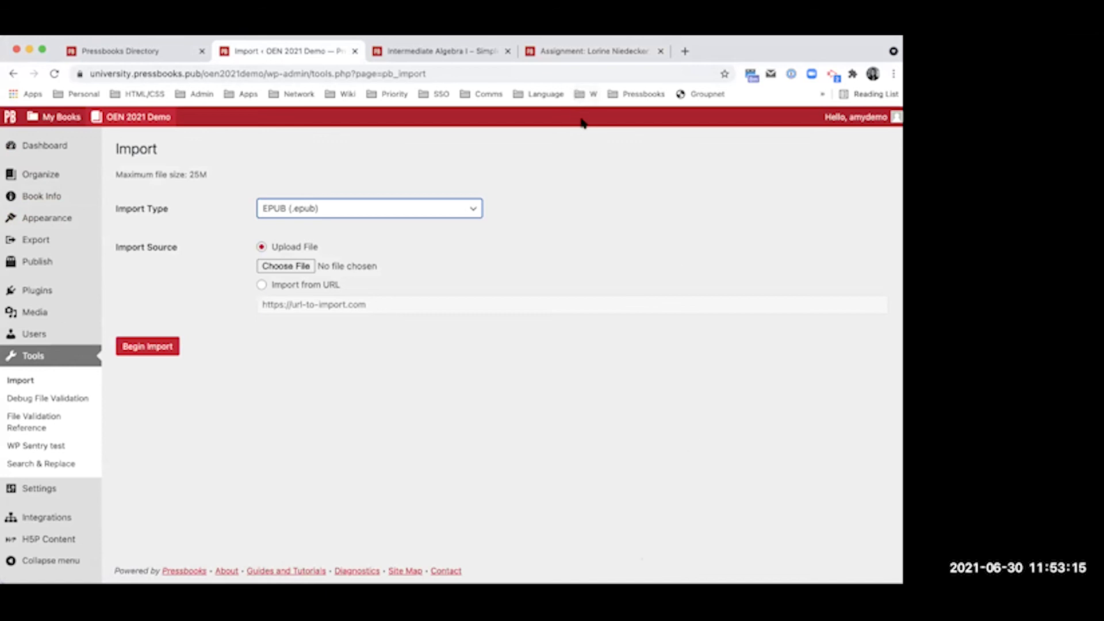
{"action": "left_click", "coordinate": [102, 314]}
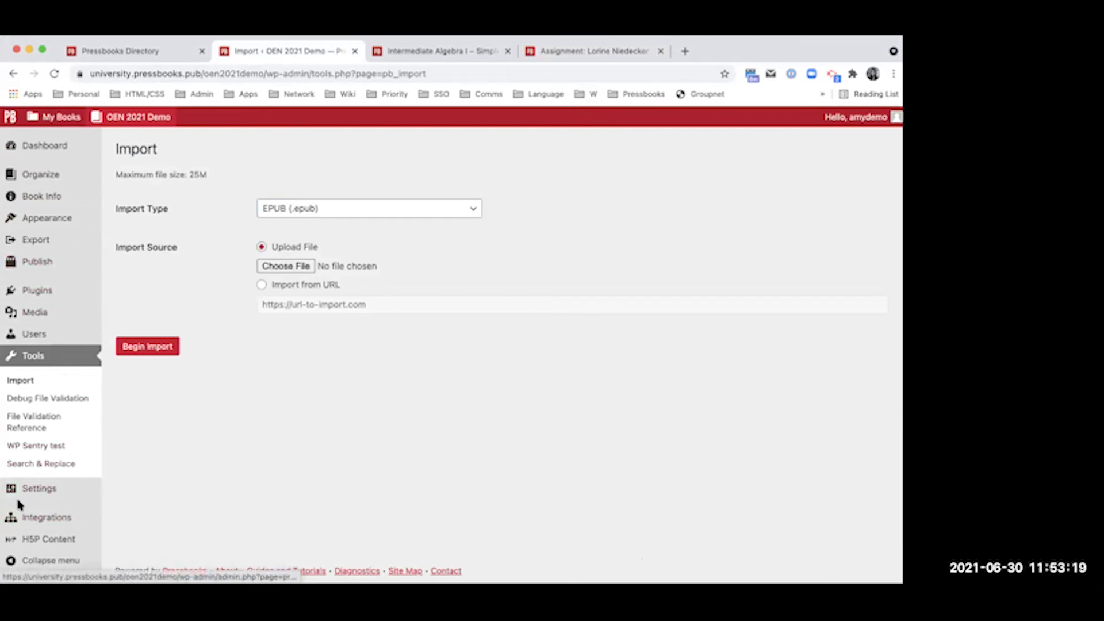
{"action": "mouse_move", "coordinate": [40, 539]}
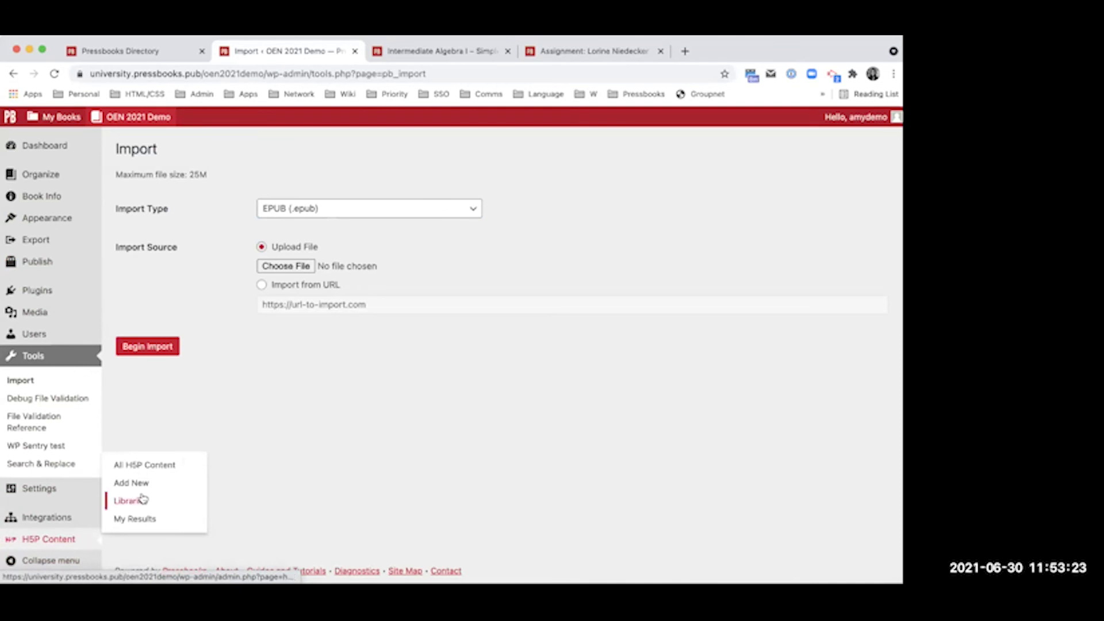
{"action": "left_click", "coordinate": [50, 290]}
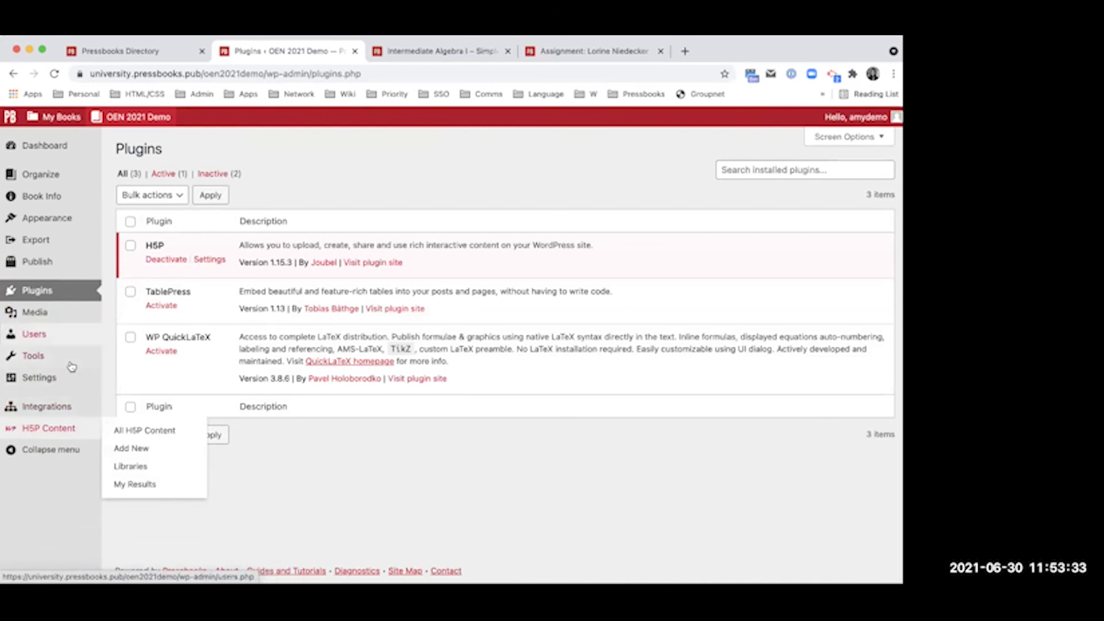
Step: Start adding new H5P content to the book and consent to using the H5P Hub
{"action": "left_click", "coordinate": [44, 437]}
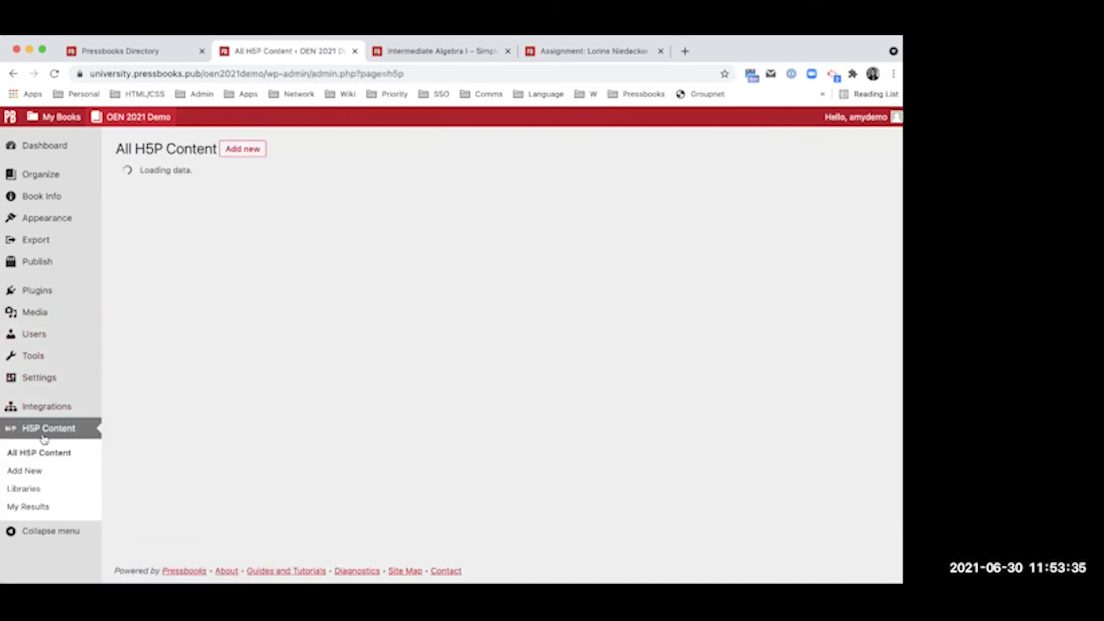
{"action": "left_click", "coordinate": [246, 144]}
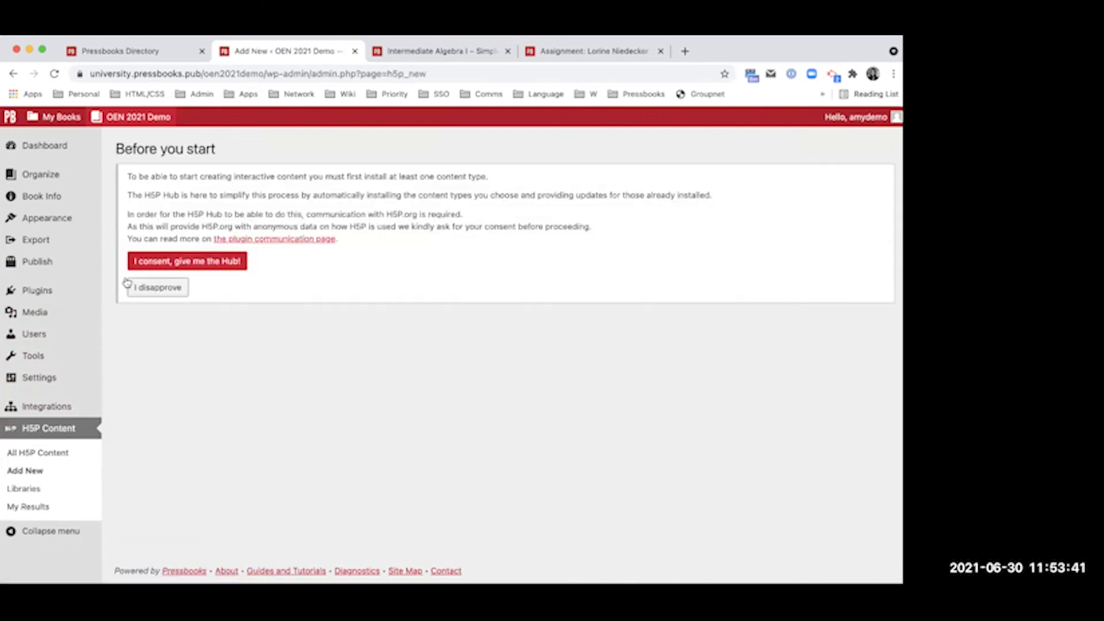
{"action": "left_click", "coordinate": [180, 261]}
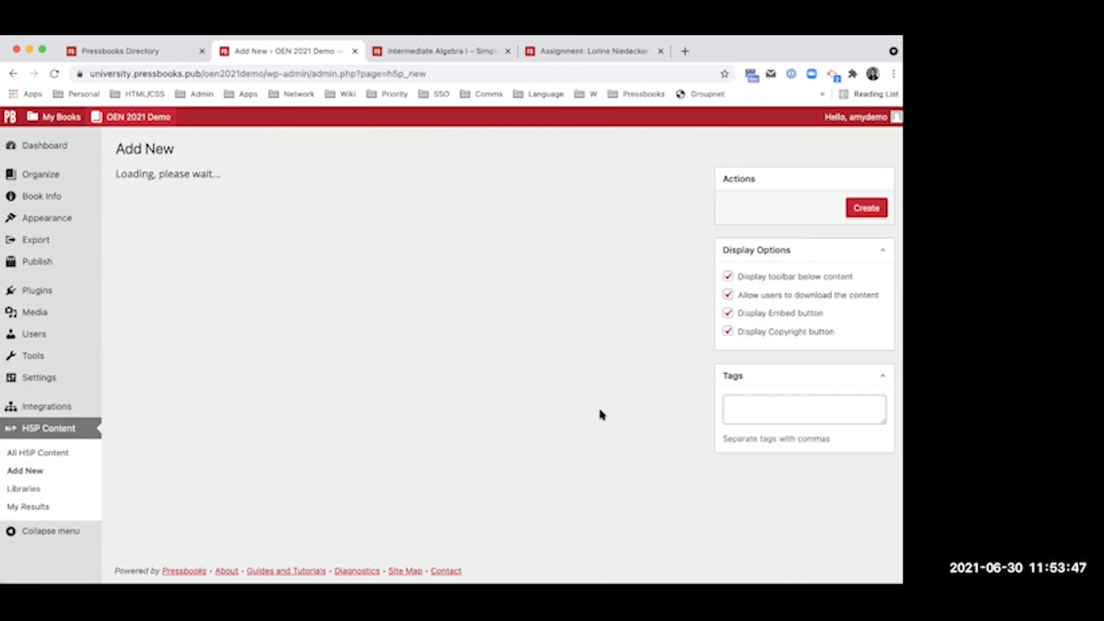
Step: Look through the H5P Hub's list of content types, sorted by most popular first
{"action": "scroll", "coordinate": [600, 415], "scroll_direction": "down", "scroll_amount": 3}
{"action": "scroll", "coordinate": [600, 415], "scroll_direction": "up", "scroll_amount": 2}
{"action": "scroll", "coordinate": [598, 414], "scroll_direction": "down", "scroll_amount": 15}
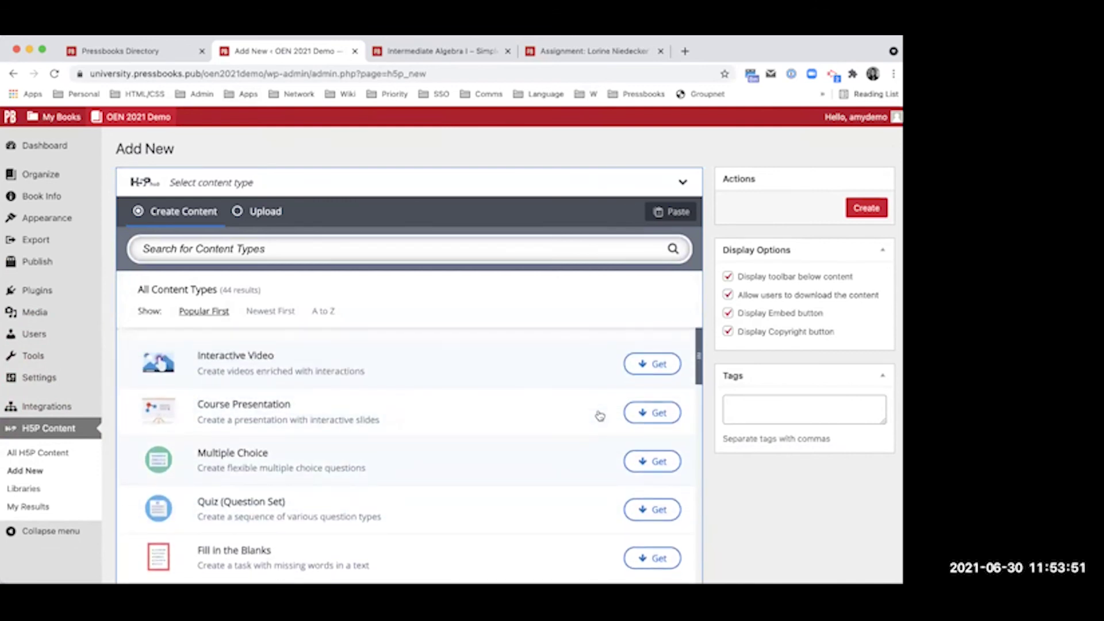
{"action": "scroll", "coordinate": [650, 314], "scroll_direction": "down", "scroll_amount": 3}
{"action": "scroll", "coordinate": [644, 322], "scroll_direction": "up", "scroll_amount": 15}
{"action": "scroll", "coordinate": [641, 329], "scroll_direction": "down", "scroll_amount": 1}
{"action": "scroll", "coordinate": [641, 328], "scroll_direction": "down", "scroll_amount": 4}
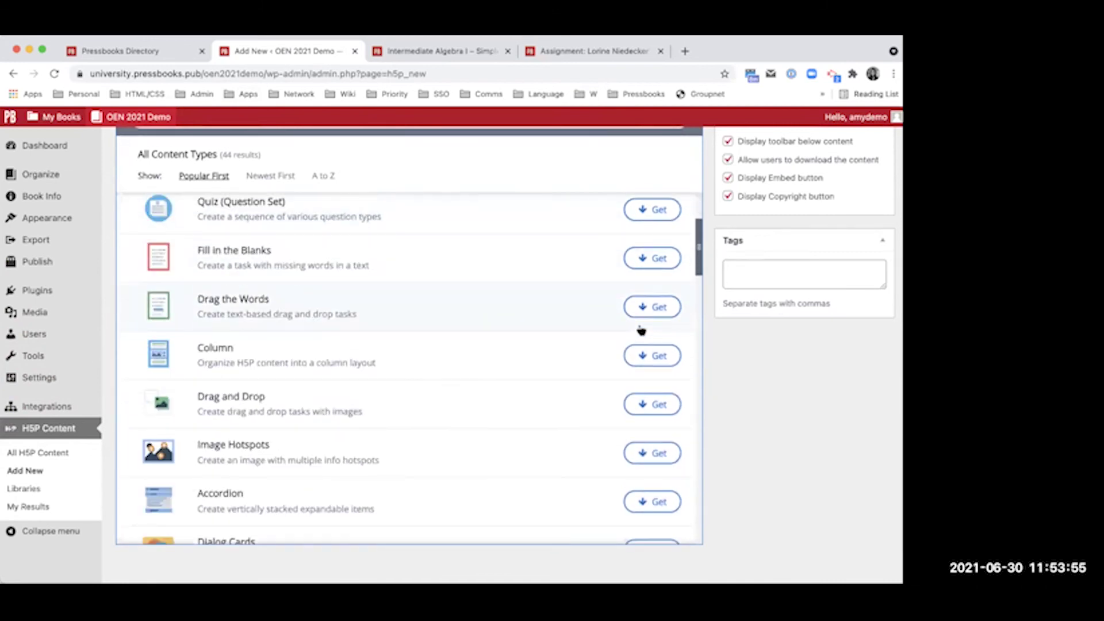
{"action": "scroll", "coordinate": [641, 331], "scroll_direction": "down", "scroll_amount": 5}
{"action": "scroll", "coordinate": [641, 331], "scroll_direction": "down", "scroll_amount": 5}
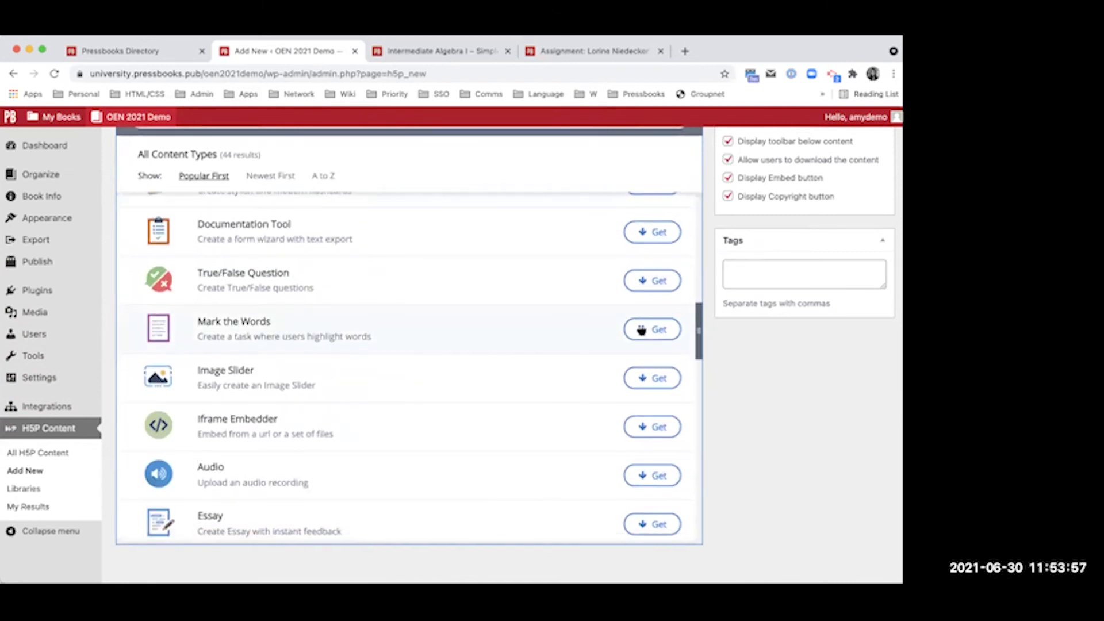
Step: View the full description of the Image Slider content type and install it
{"action": "left_click", "coordinate": [510, 371]}
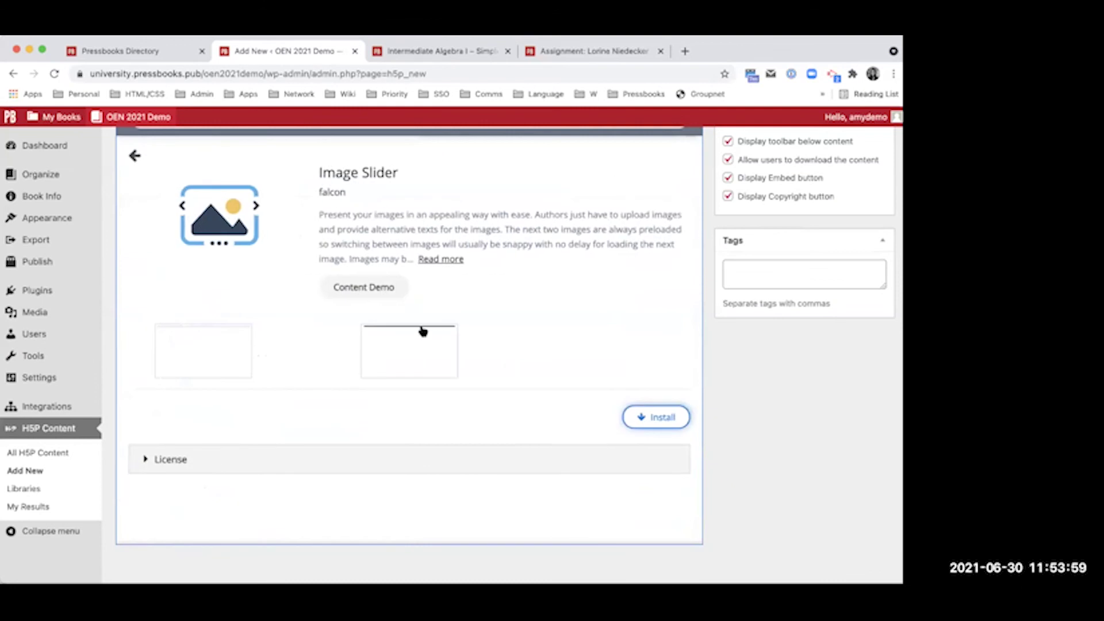
{"action": "left_click", "coordinate": [449, 262]}
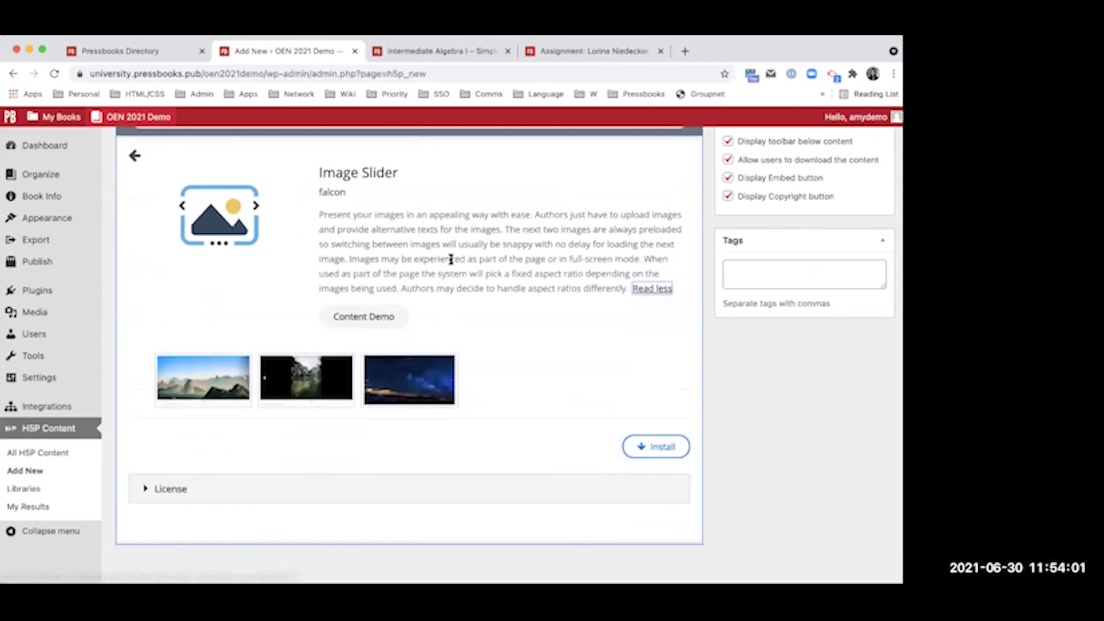
{"action": "left_click", "coordinate": [647, 447]}
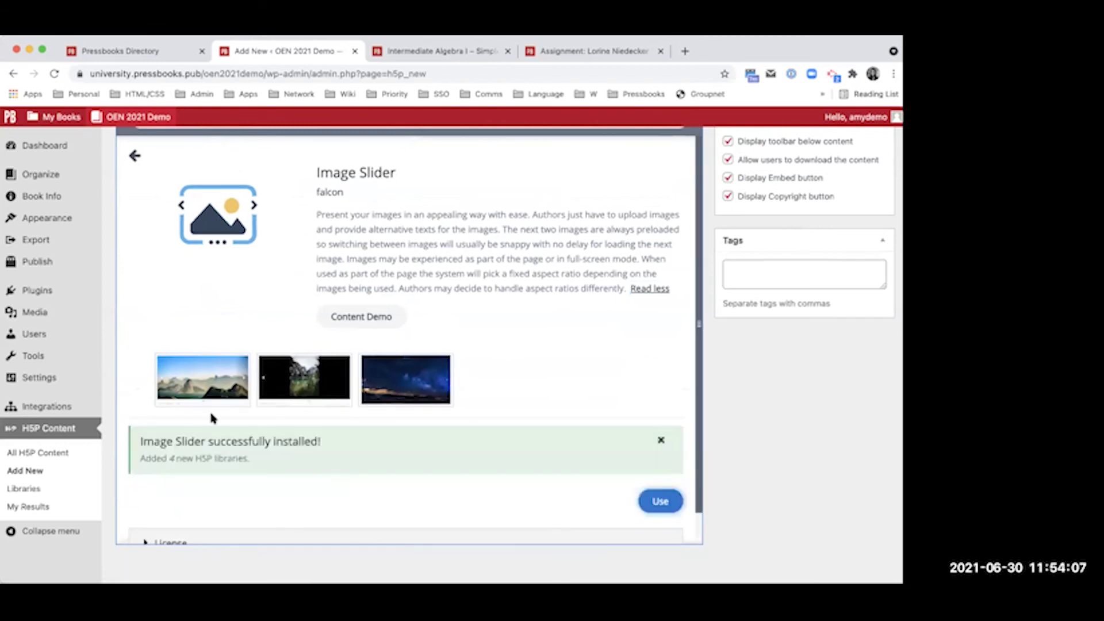
Step: View the three Image Slider screenshots at full size and close the image viewer
{"action": "left_click", "coordinate": [216, 391]}
{"action": "left_click", "coordinate": [679, 292]}
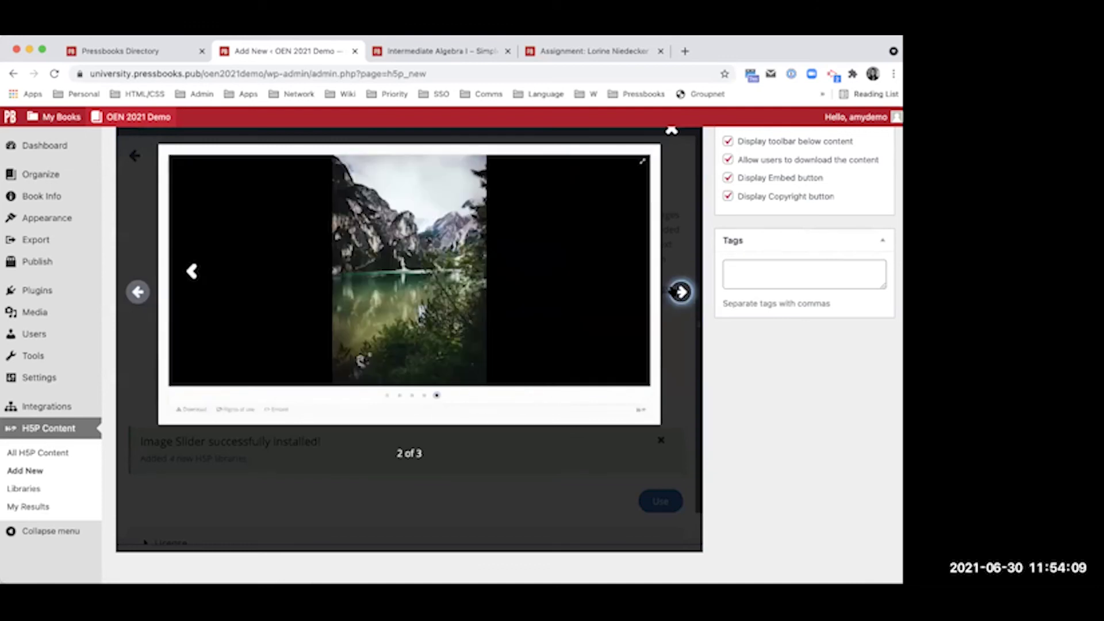
{"action": "left_click", "coordinate": [680, 292]}
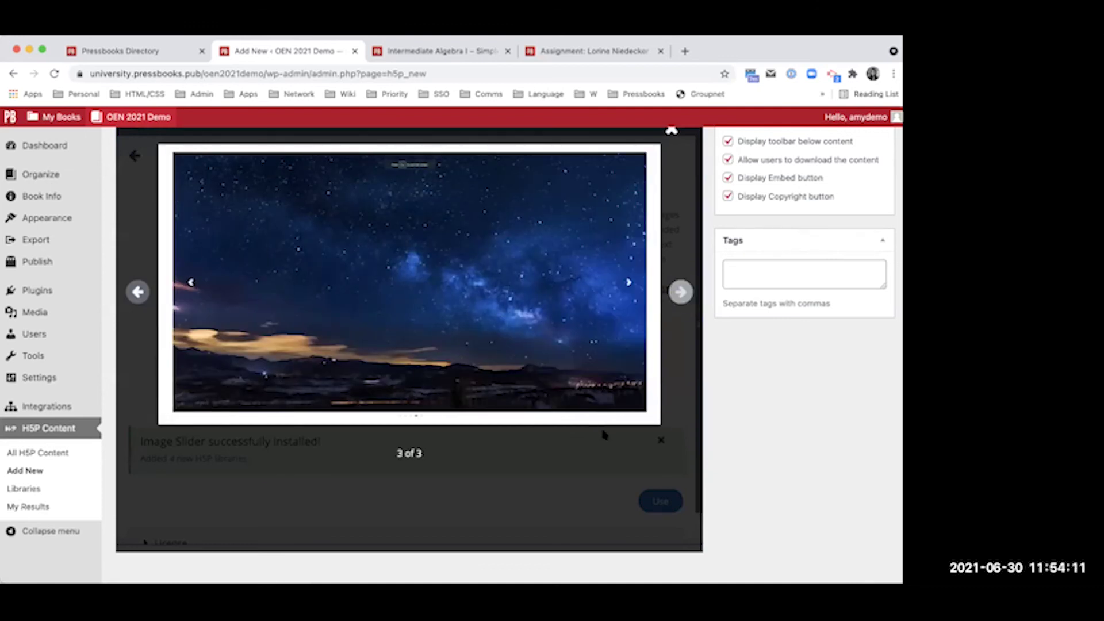
{"action": "left_click", "coordinate": [671, 130]}
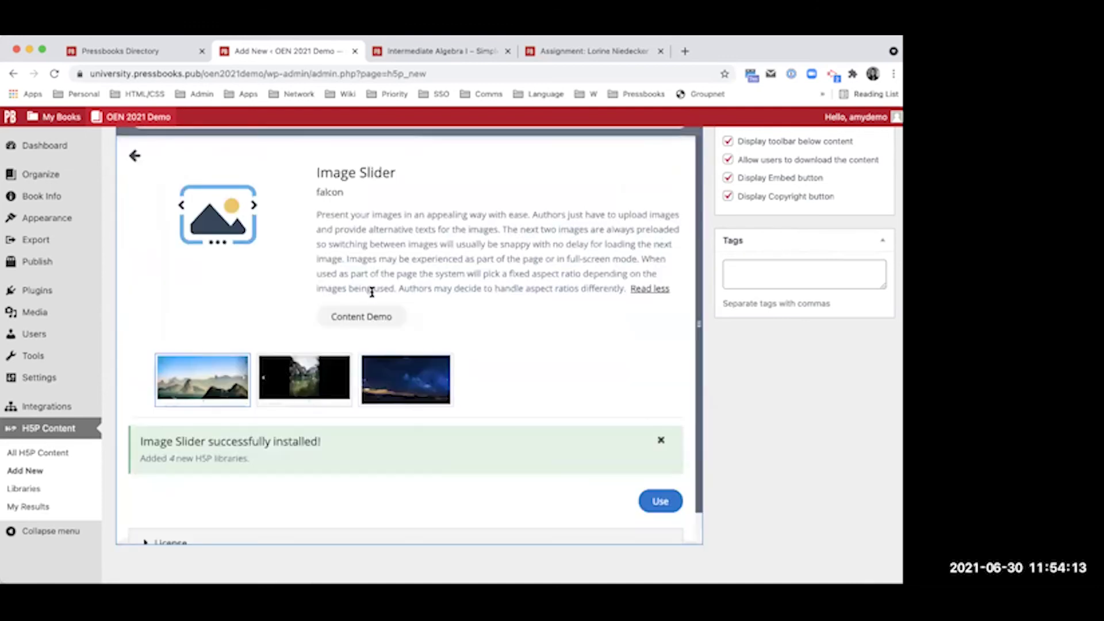
Step: Open the Image Slider content demo, browse the Food Photography slides forward and back, and switch to the Nature Photography example
{"action": "left_click", "coordinate": [358, 318]}
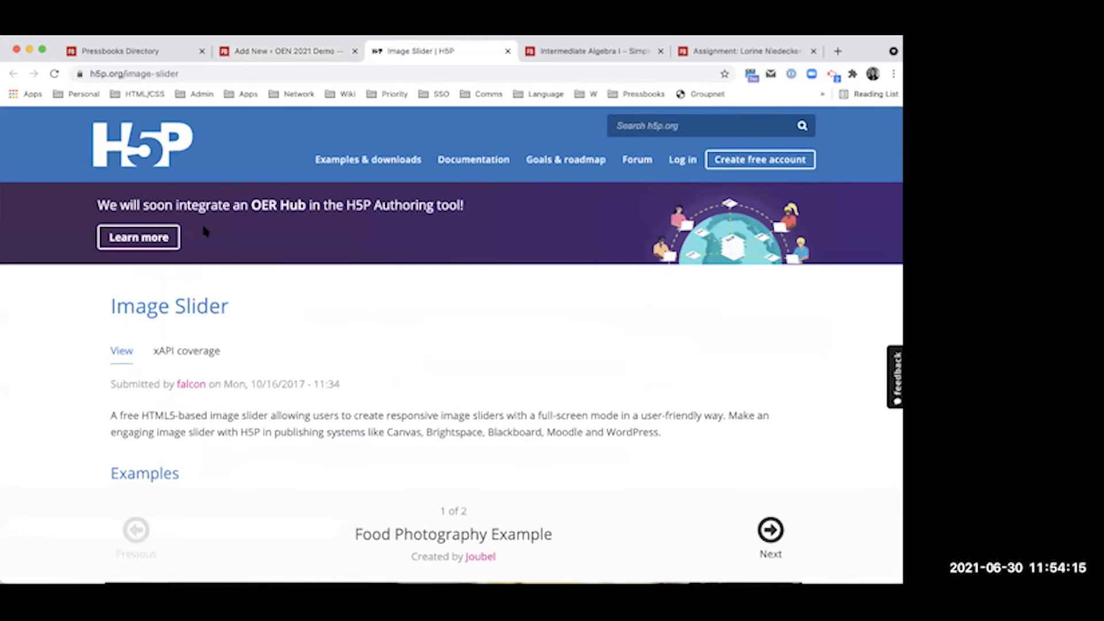
{"action": "scroll", "coordinate": [469, 348], "scroll_direction": "down", "scroll_amount": 10}
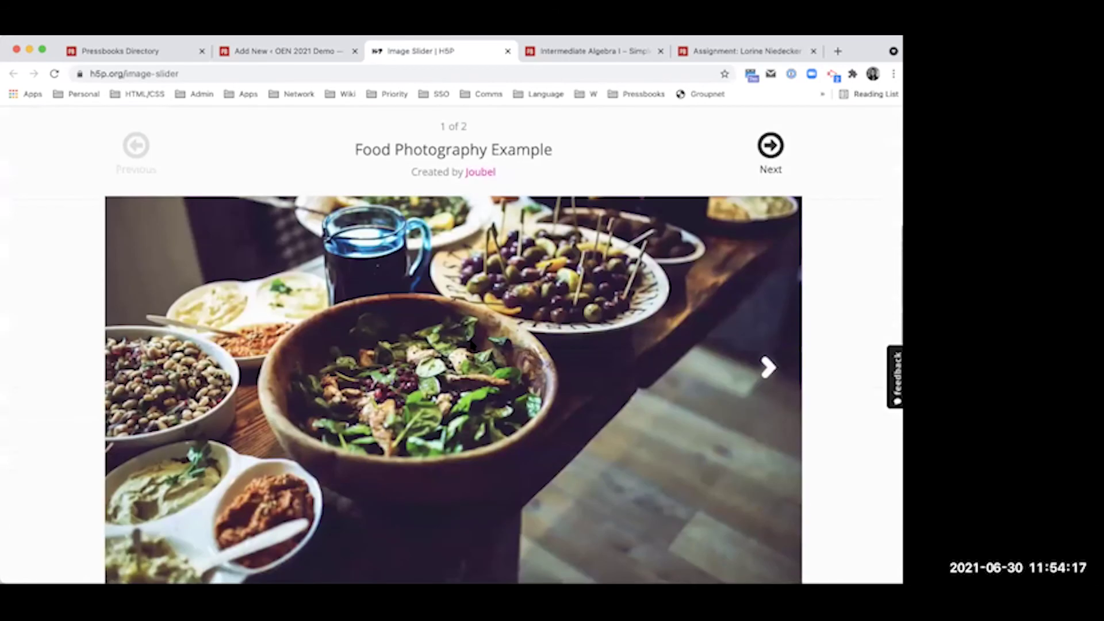
{"action": "scroll", "coordinate": [575, 353], "scroll_direction": "down", "scroll_amount": 1}
{"action": "left_click", "coordinate": [770, 315]}
{"action": "left_click", "coordinate": [770, 315]}
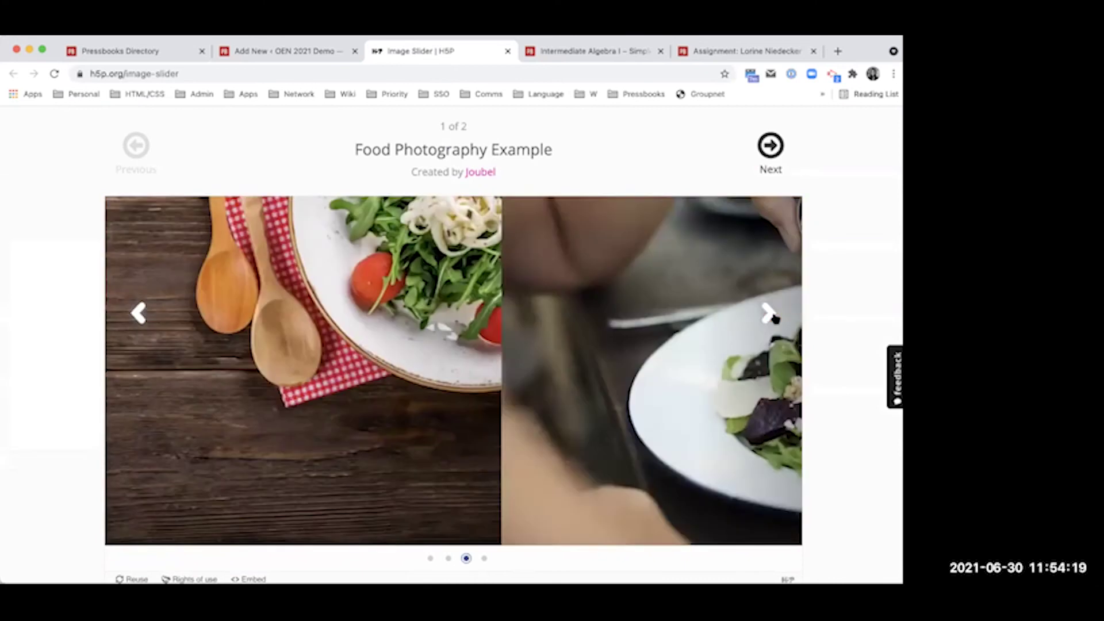
{"action": "left_click", "coordinate": [769, 350]}
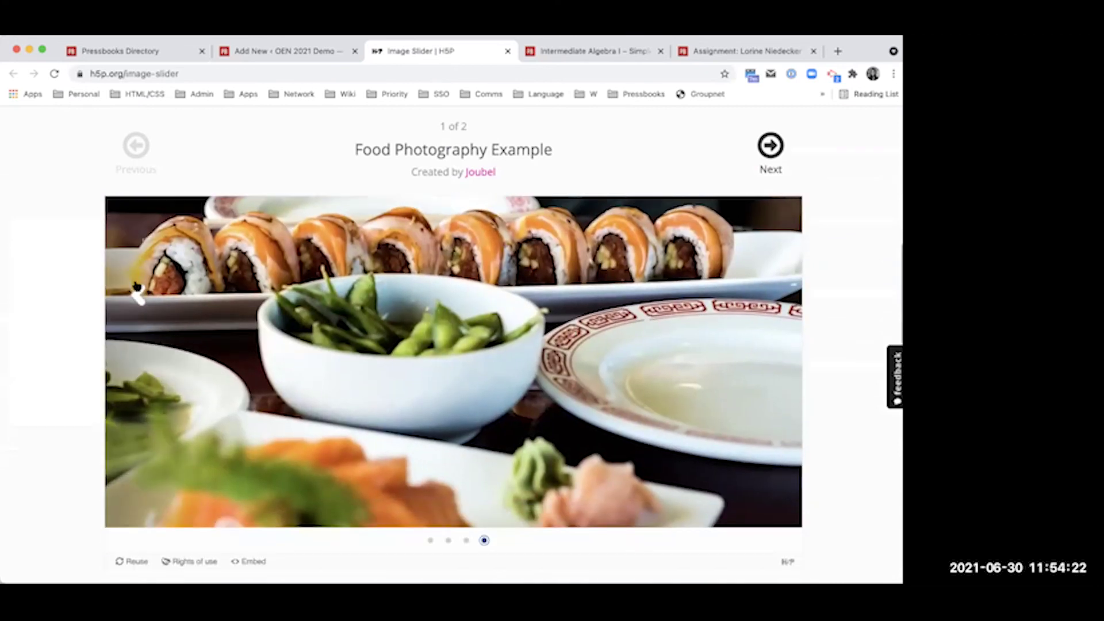
{"action": "left_click", "coordinate": [138, 294]}
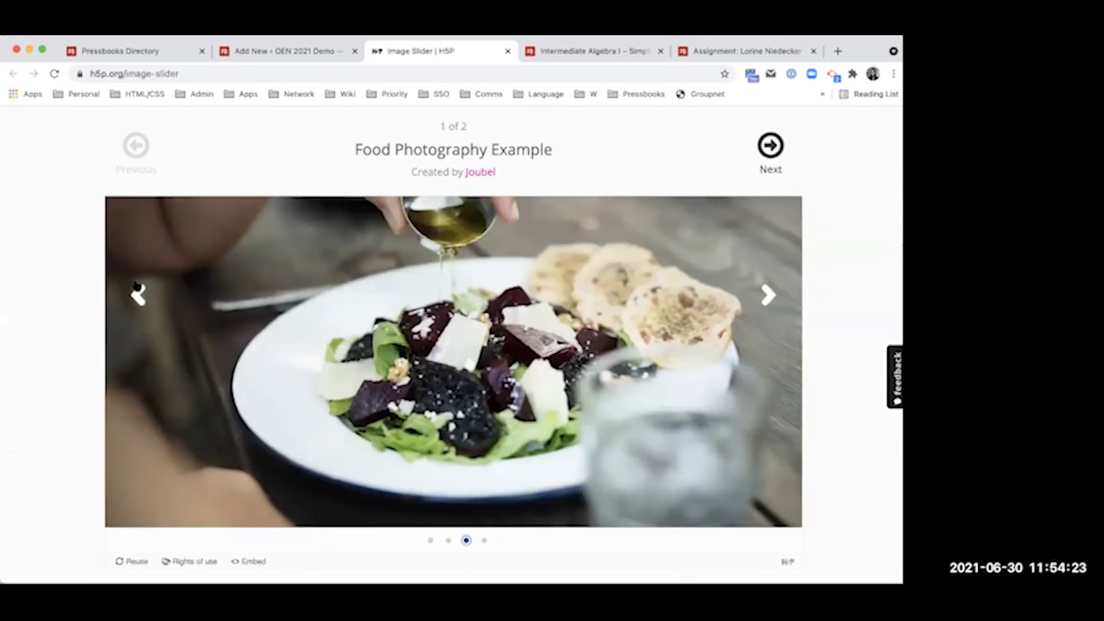
{"action": "left_click", "coordinate": [138, 295]}
{"action": "left_click", "coordinate": [138, 295]}
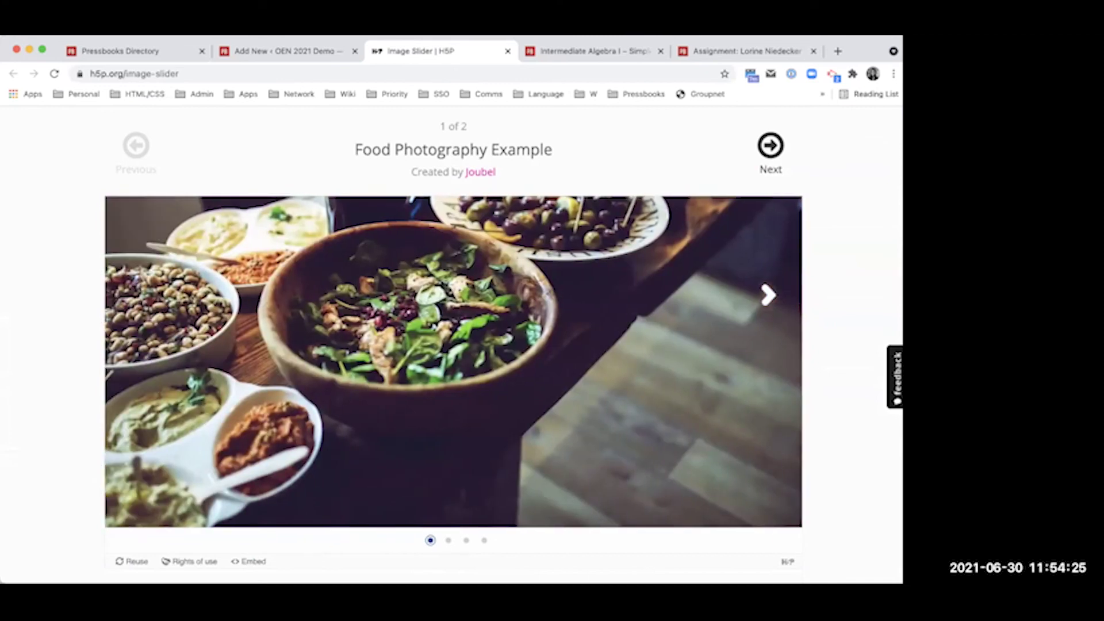
{"action": "left_click", "coordinate": [771, 145]}
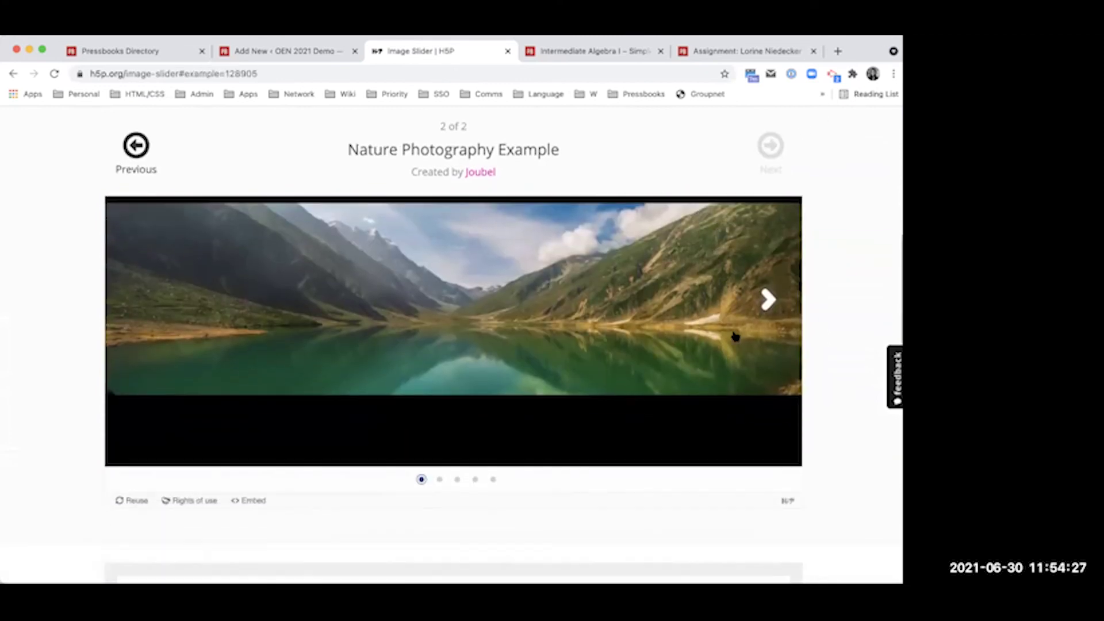
Step: Return from the Image Slider example to the Add New page and go back to the list of H5P content types
{"action": "left_click", "coordinate": [736, 336]}
{"action": "left_click_drag", "start_coordinate": [736, 337], "coordinate": [670, 264]}
{"action": "left_click", "coordinate": [306, 60]}
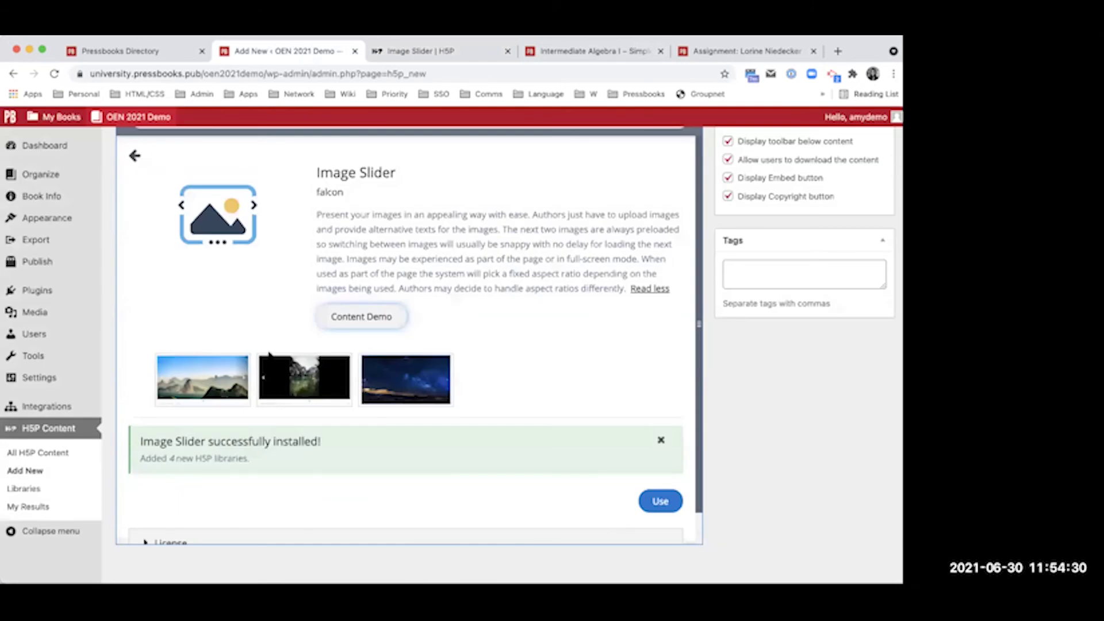
{"action": "left_click", "coordinate": [137, 158]}
Step: Browse the list of available H5P content types
{"action": "scroll", "coordinate": [256, 302], "scroll_direction": "down", "scroll_amount": 2}
{"action": "scroll", "coordinate": [256, 301], "scroll_direction": "down", "scroll_amount": 4}
{"action": "scroll", "coordinate": [256, 302], "scroll_direction": "up", "scroll_amount": 3}
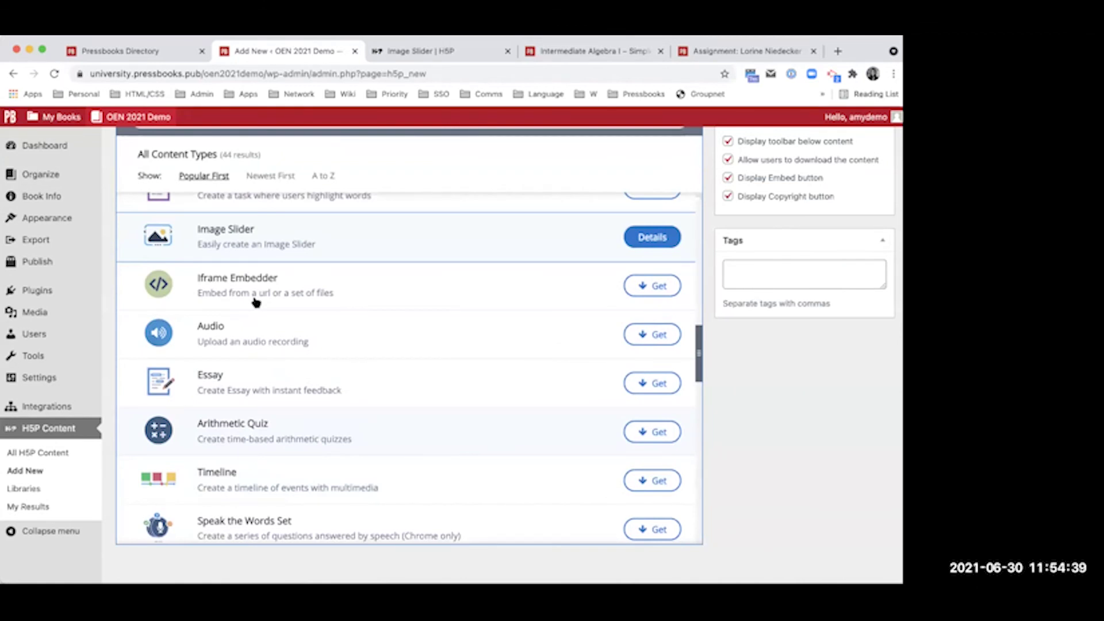
{"action": "scroll", "coordinate": [256, 302], "scroll_direction": "up", "scroll_amount": 10}
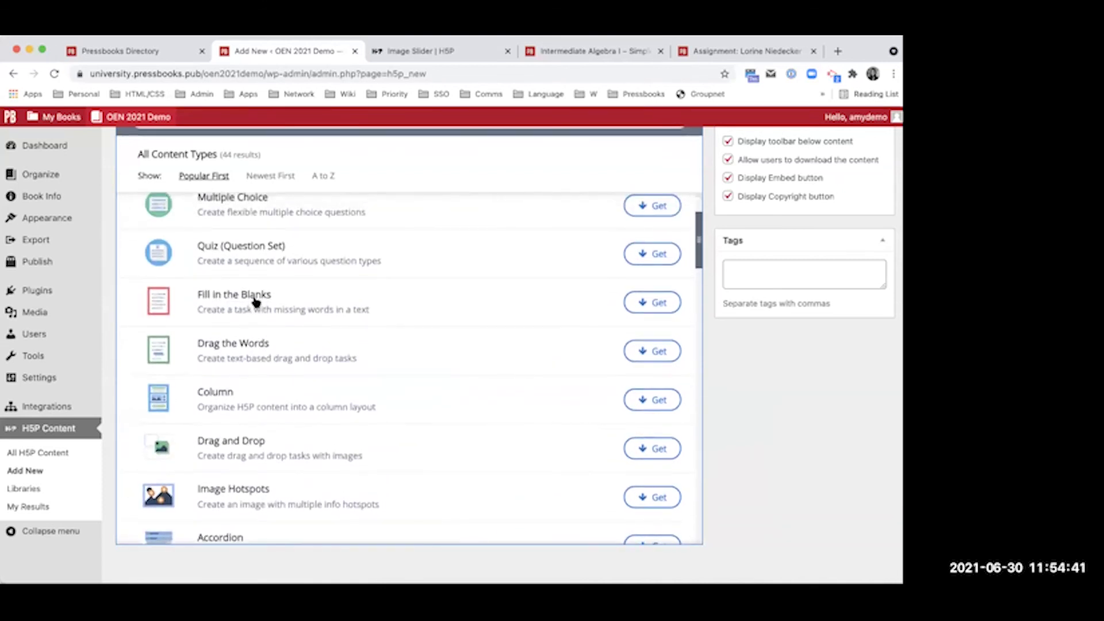
{"action": "scroll", "coordinate": [256, 302], "scroll_direction": "down", "scroll_amount": 12}
{"action": "scroll", "coordinate": [256, 302], "scroll_direction": "up", "scroll_amount": 6}
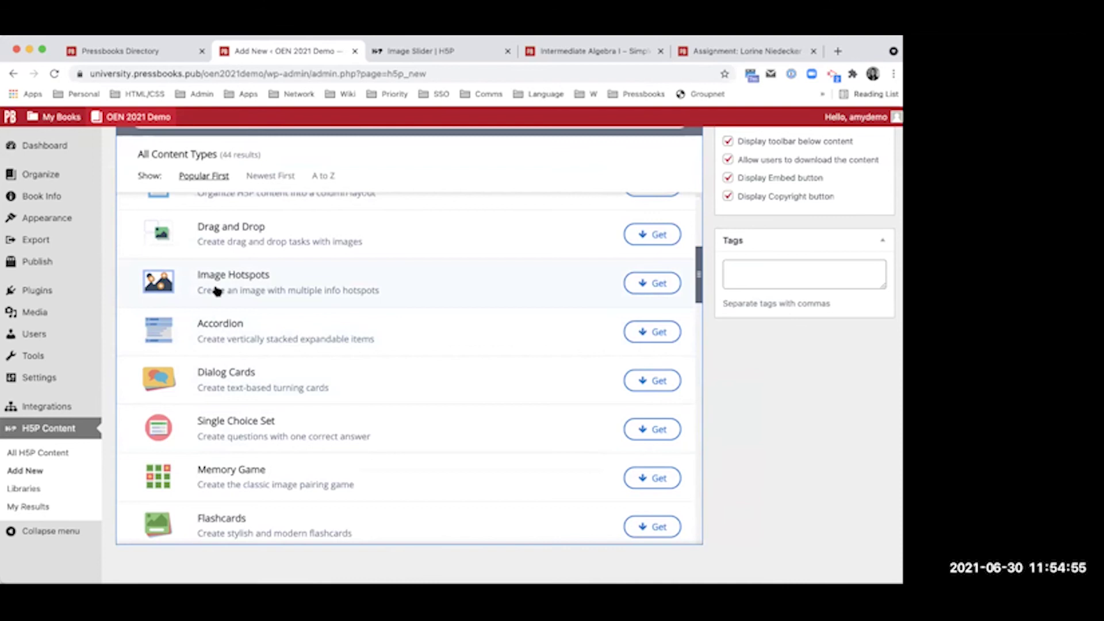
{"action": "scroll", "coordinate": [217, 291], "scroll_direction": "down", "scroll_amount": 8}
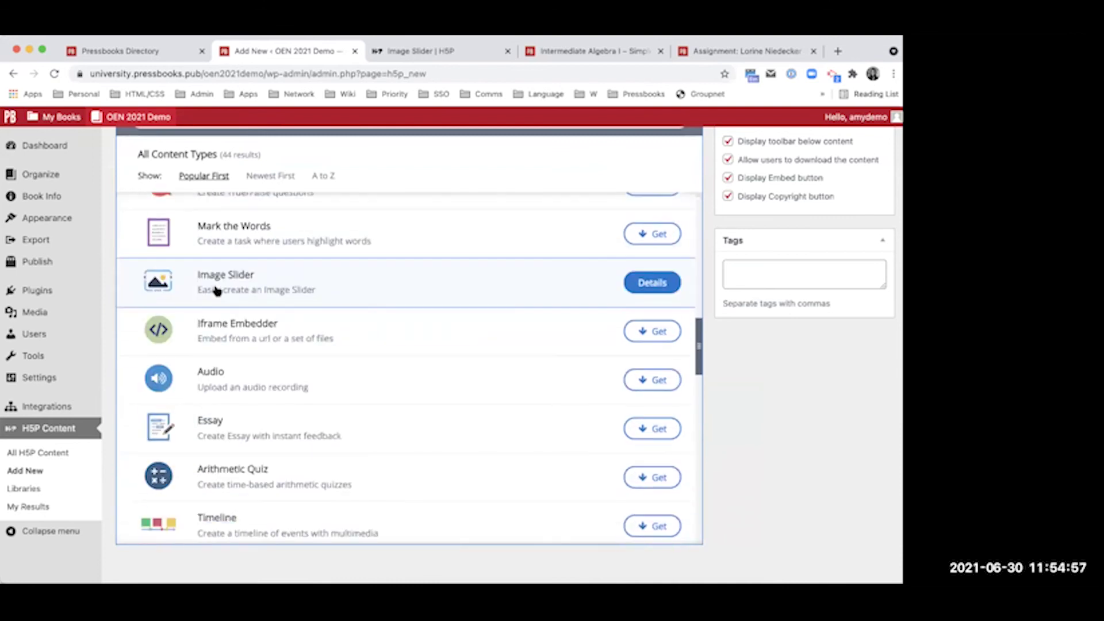
Step: Open the Essay content type's details and view its three sample screenshots
{"action": "scroll", "coordinate": [217, 290], "scroll_direction": "down", "scroll_amount": 2}
{"action": "left_click", "coordinate": [217, 345]}
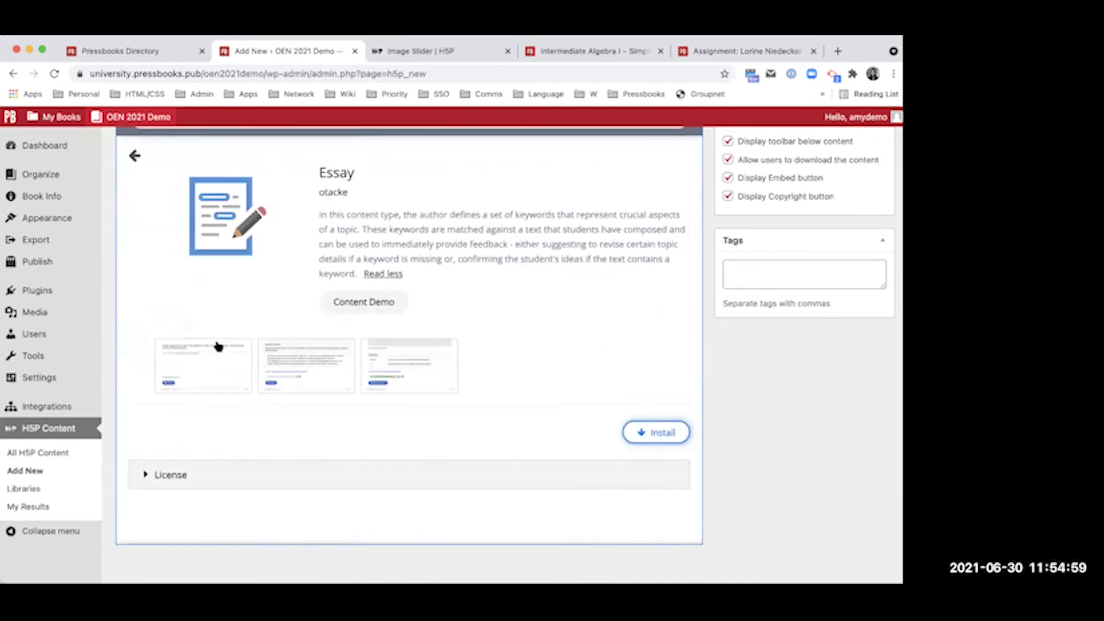
{"action": "left_click", "coordinate": [232, 352]}
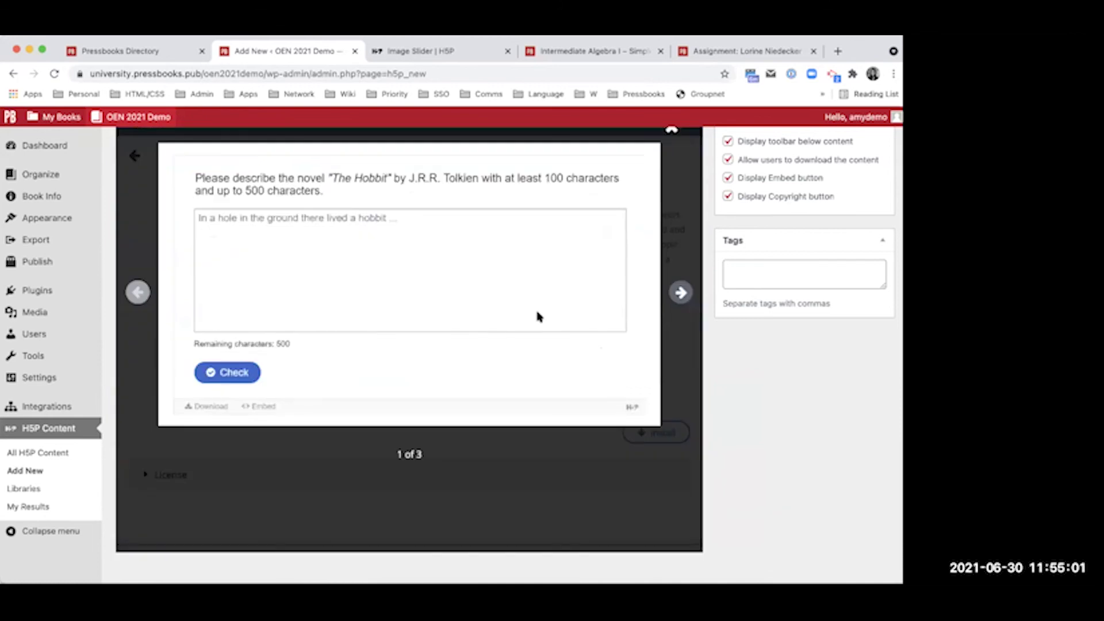
{"action": "left_click", "coordinate": [680, 292]}
{"action": "scroll", "coordinate": [575, 282], "scroll_direction": "up", "scroll_amount": 1}
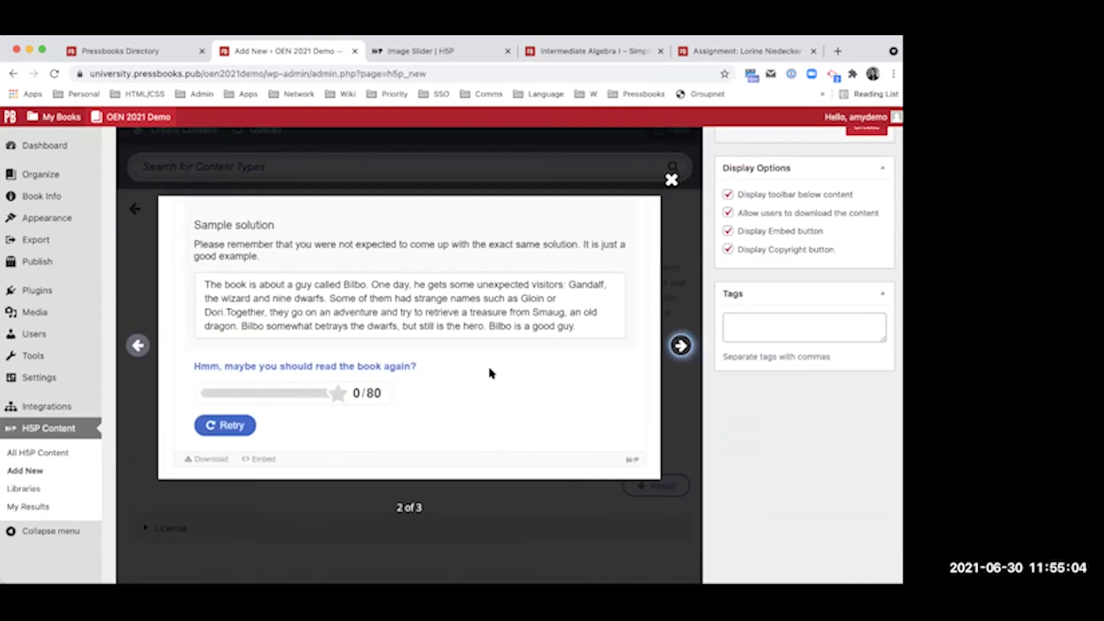
{"action": "left_click", "coordinate": [679, 344]}
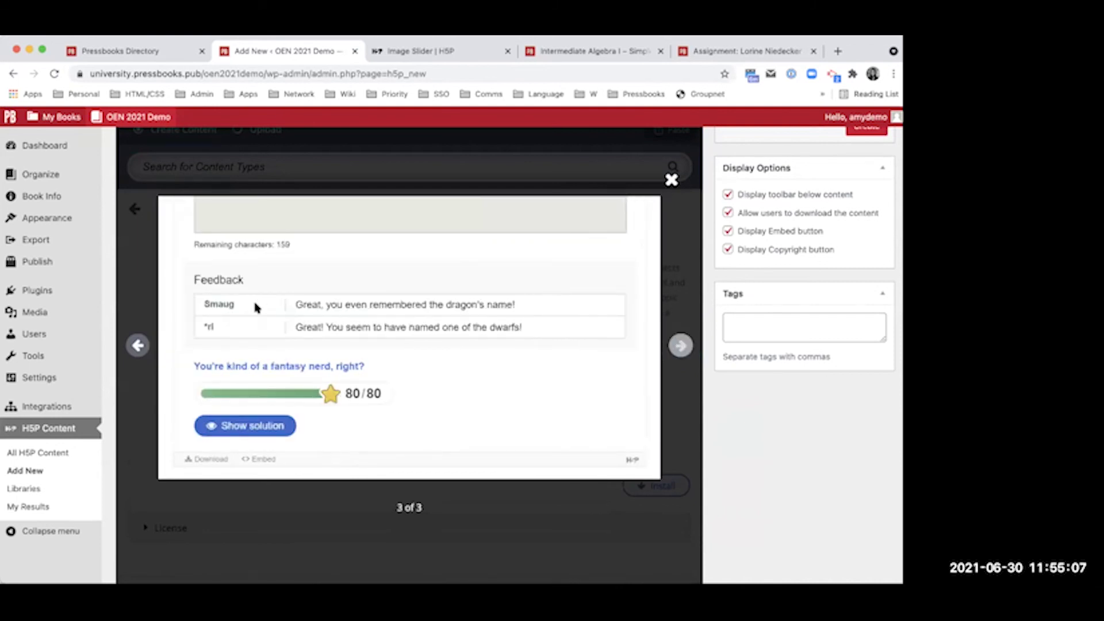
{"action": "scroll", "coordinate": [290, 269], "scroll_direction": "up", "scroll_amount": 2}
{"action": "key", "text": "Escape"}
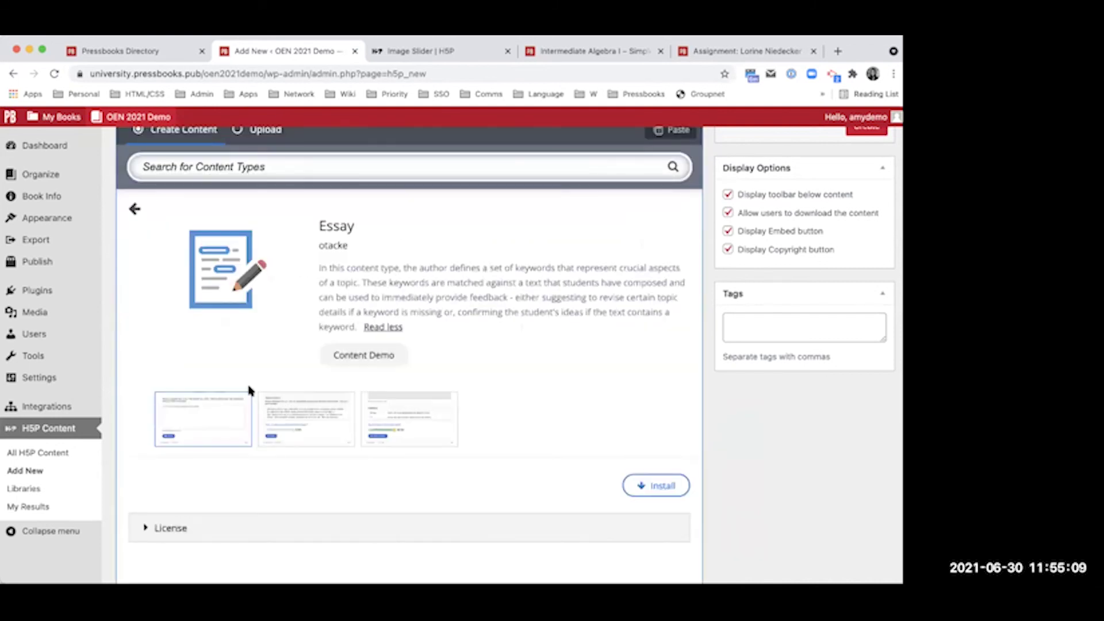
{"action": "scroll", "coordinate": [248, 399], "scroll_direction": "down", "scroll_amount": 3}
{"action": "scroll", "coordinate": [241, 397], "scroll_direction": "up", "scroll_amount": 1}
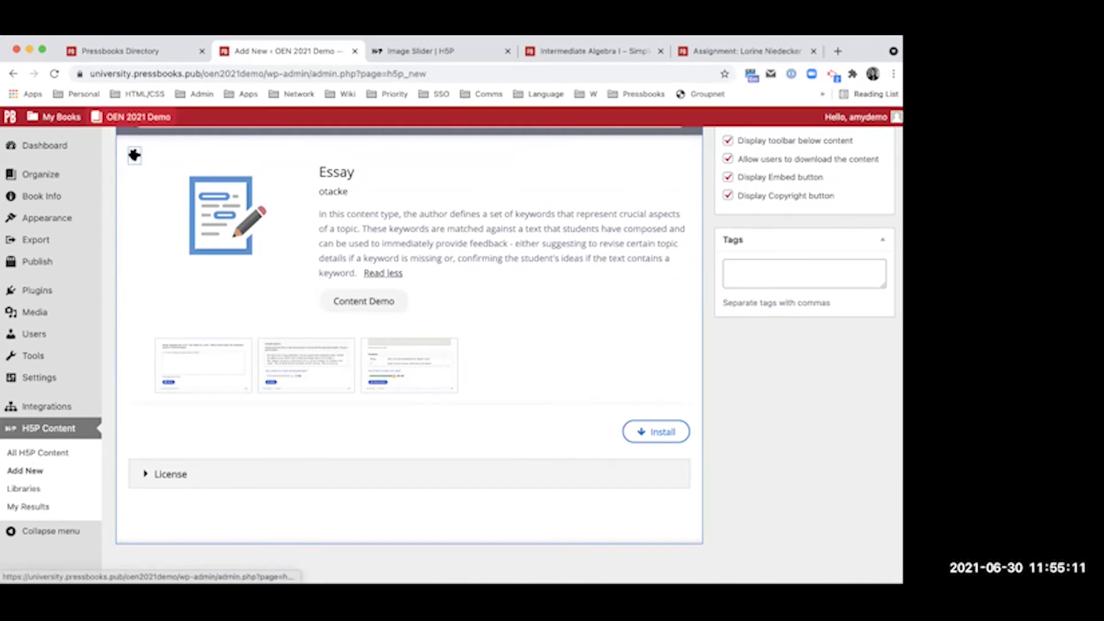
Step: Return to the content type list, install Fill in the Blanks and use it for the new content
{"action": "left_click", "coordinate": [134, 156]}
{"action": "scroll", "coordinate": [211, 317], "scroll_direction": "up", "scroll_amount": 15}
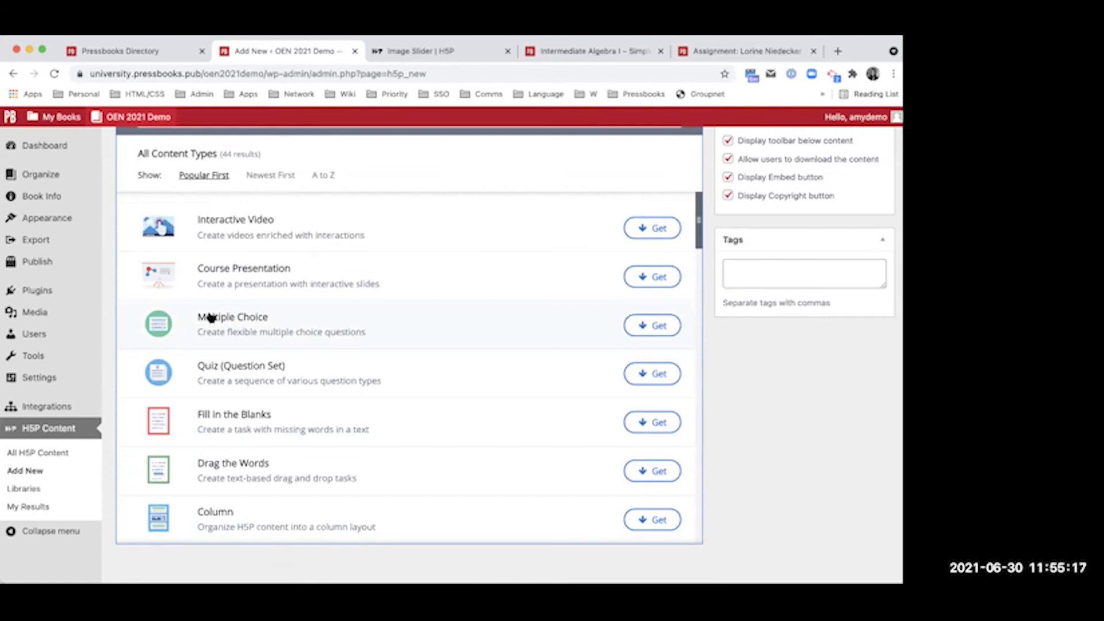
{"action": "scroll", "coordinate": [210, 317], "scroll_direction": "up", "scroll_amount": 3}
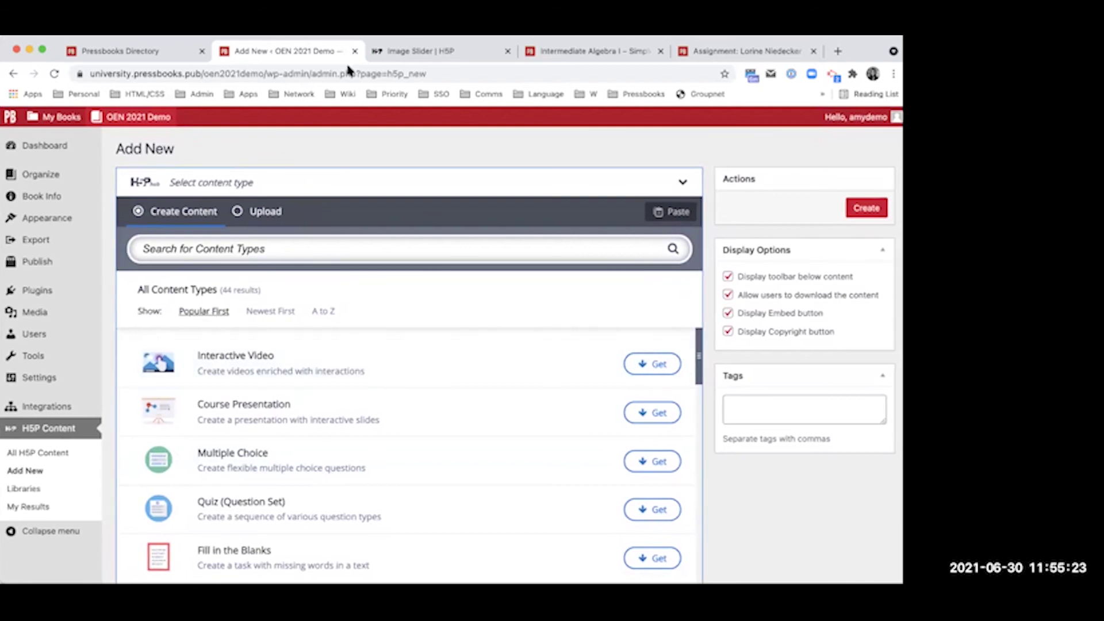
{"action": "scroll", "coordinate": [348, 190], "scroll_direction": "down", "scroll_amount": 5}
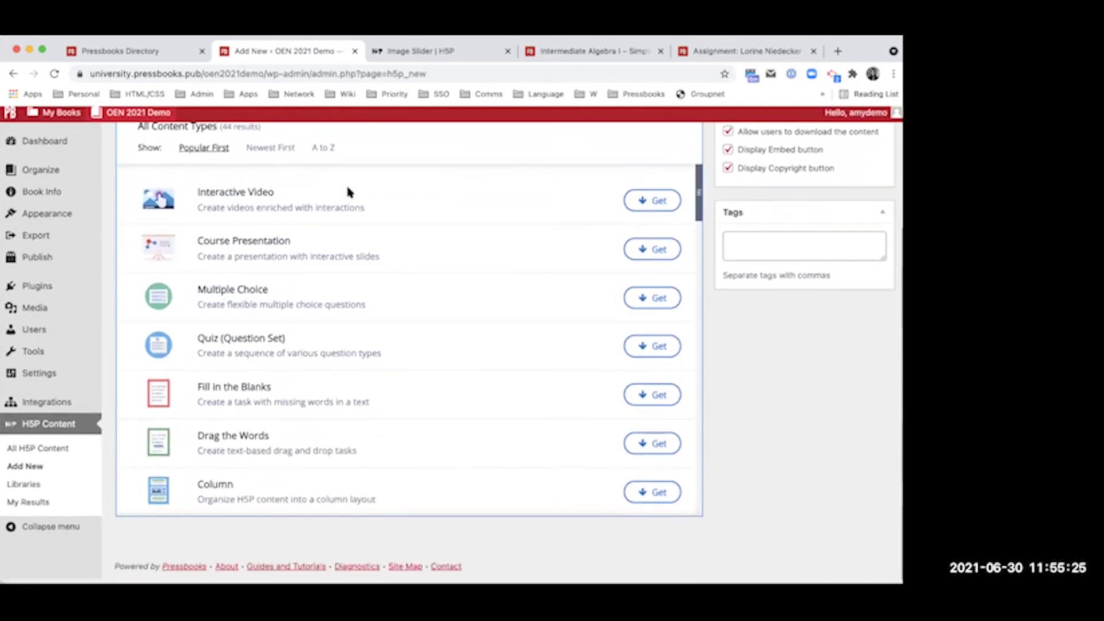
{"action": "left_click", "coordinate": [637, 396]}
{"action": "left_click", "coordinate": [644, 402]}
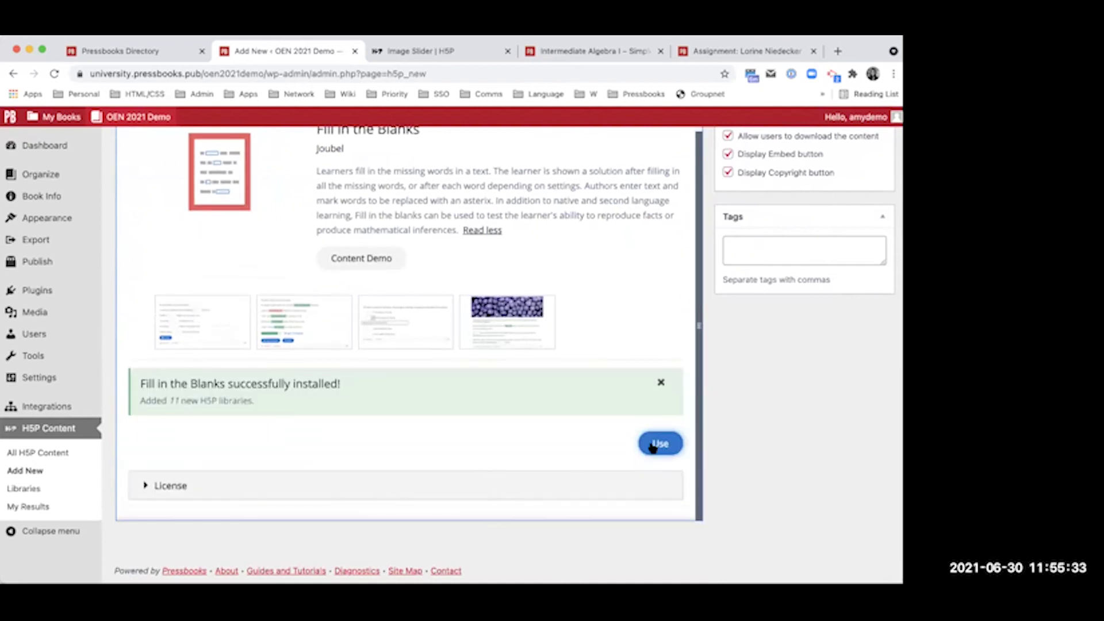
{"action": "left_click", "coordinate": [656, 445]}
Step: Enter "Oslo is the capital of *Norway*" as the line of text in the first text block
{"action": "scroll", "coordinate": [520, 395], "scroll_direction": "down", "scroll_amount": 10}
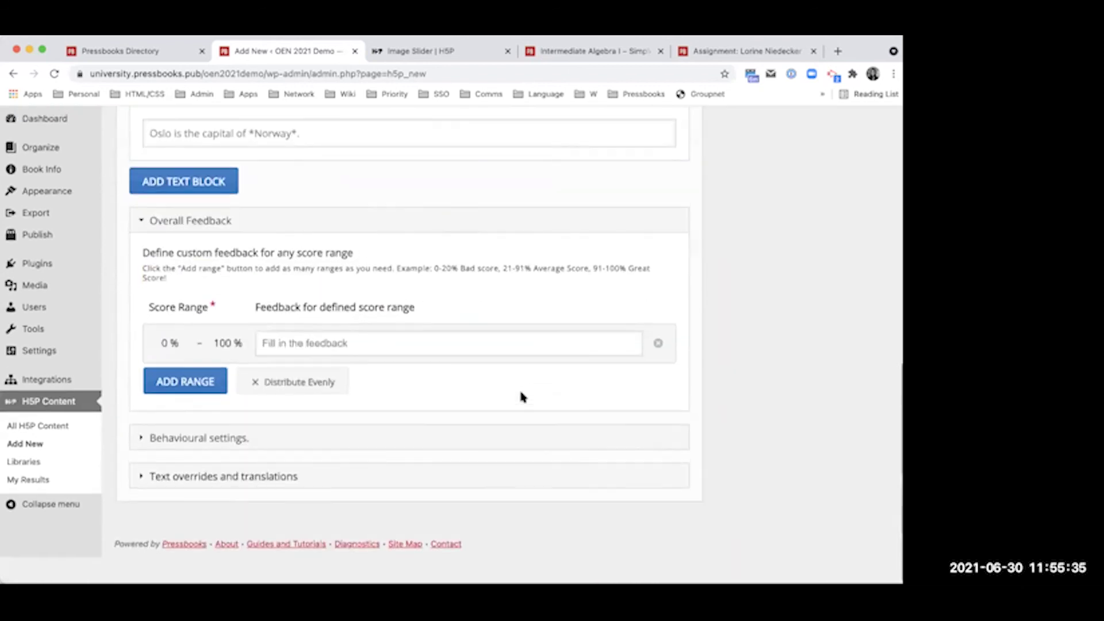
{"action": "scroll", "coordinate": [521, 395], "scroll_direction": "up", "scroll_amount": 10}
{"action": "scroll", "coordinate": [520, 395], "scroll_direction": "down", "scroll_amount": 4}
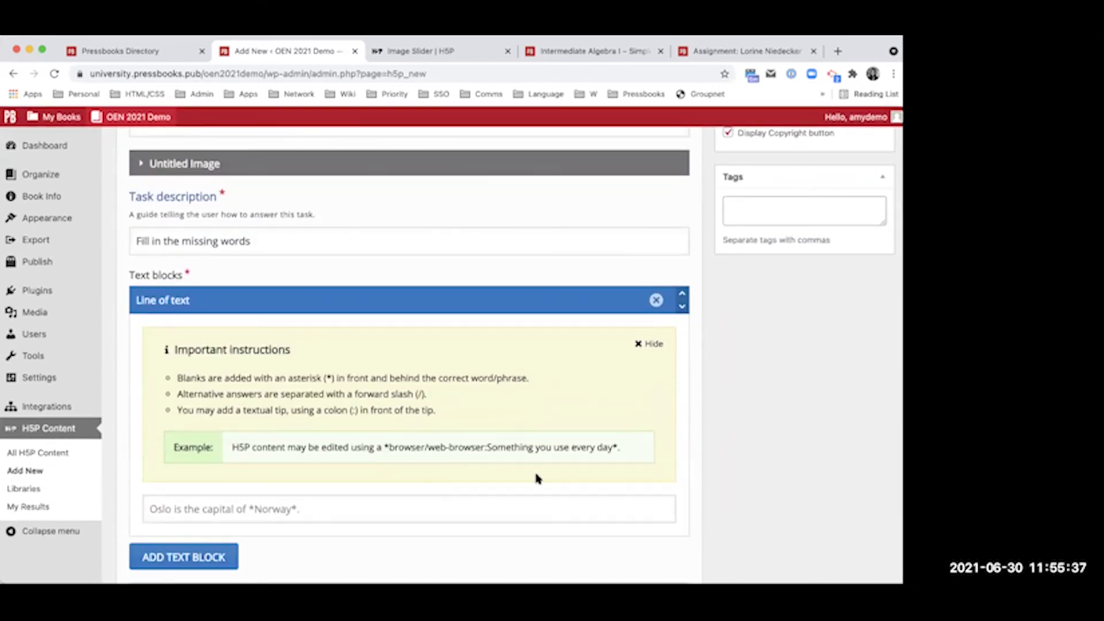
{"action": "scroll", "coordinate": [310, 508], "scroll_direction": "down", "scroll_amount": 1}
{"action": "left_click", "coordinate": [321, 498]}
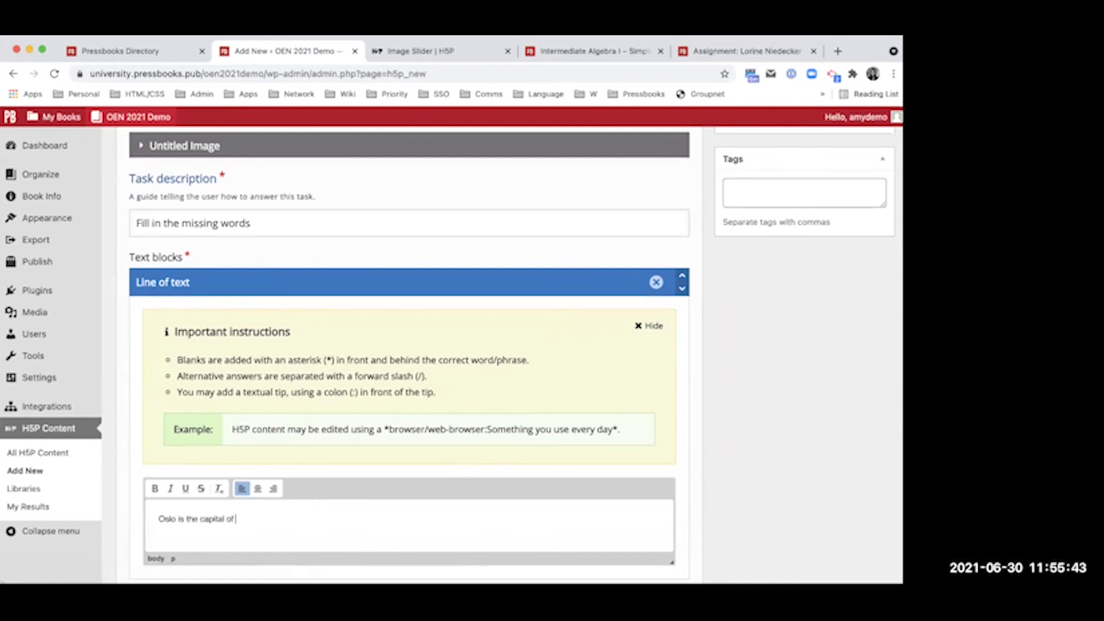
{"action": "scroll", "coordinate": [421, 467], "scroll_direction": "down", "scroll_amount": 3}
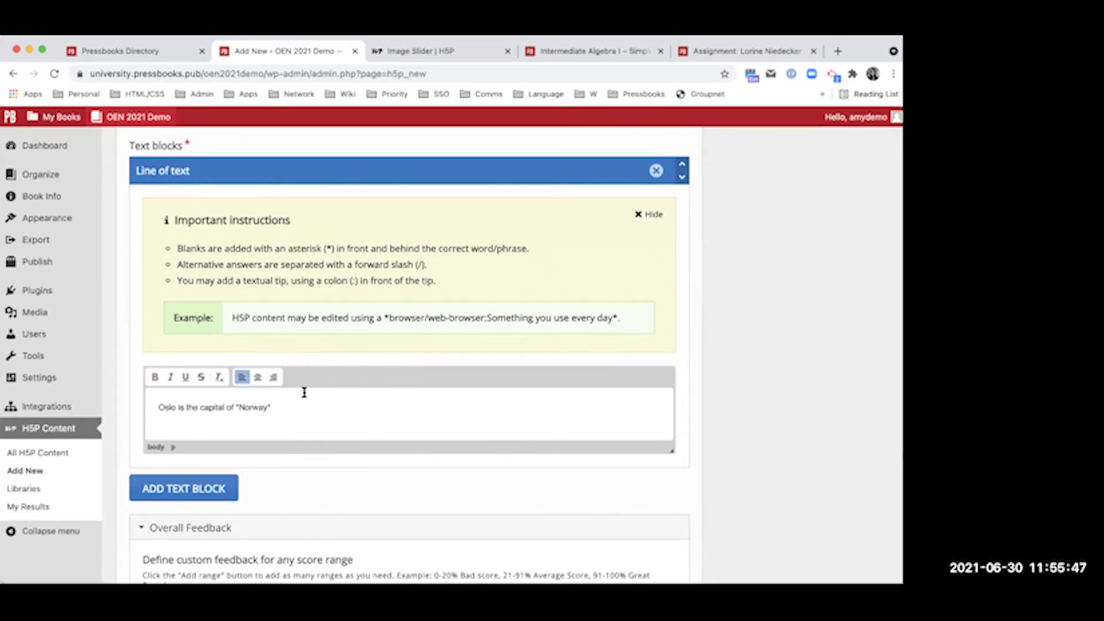
Step: Add a second score range to the overall feedback and distribute the ranges evenly
{"action": "scroll", "coordinate": [304, 393], "scroll_direction": "down", "scroll_amount": 7}
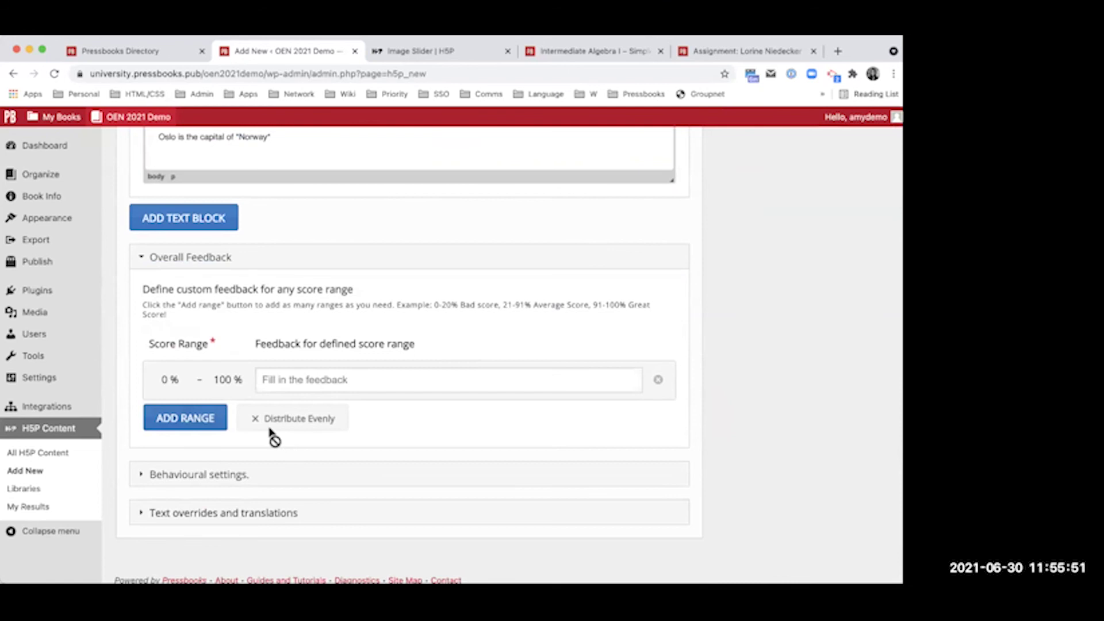
{"action": "left_click", "coordinate": [338, 381]}
{"action": "left_click", "coordinate": [210, 414]}
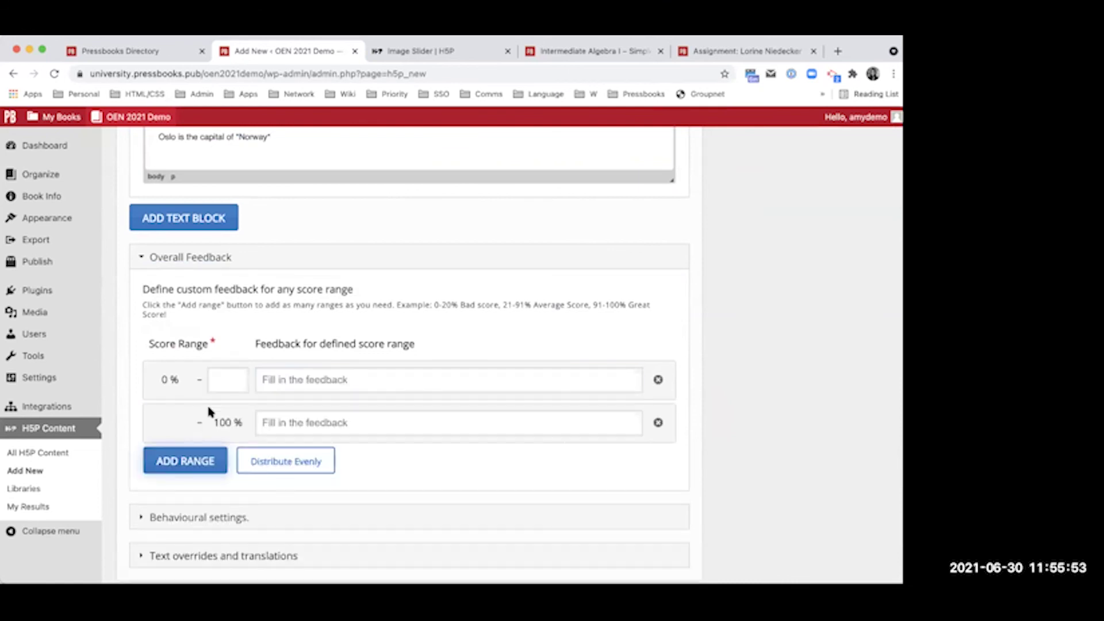
{"action": "type", "text": "1"}
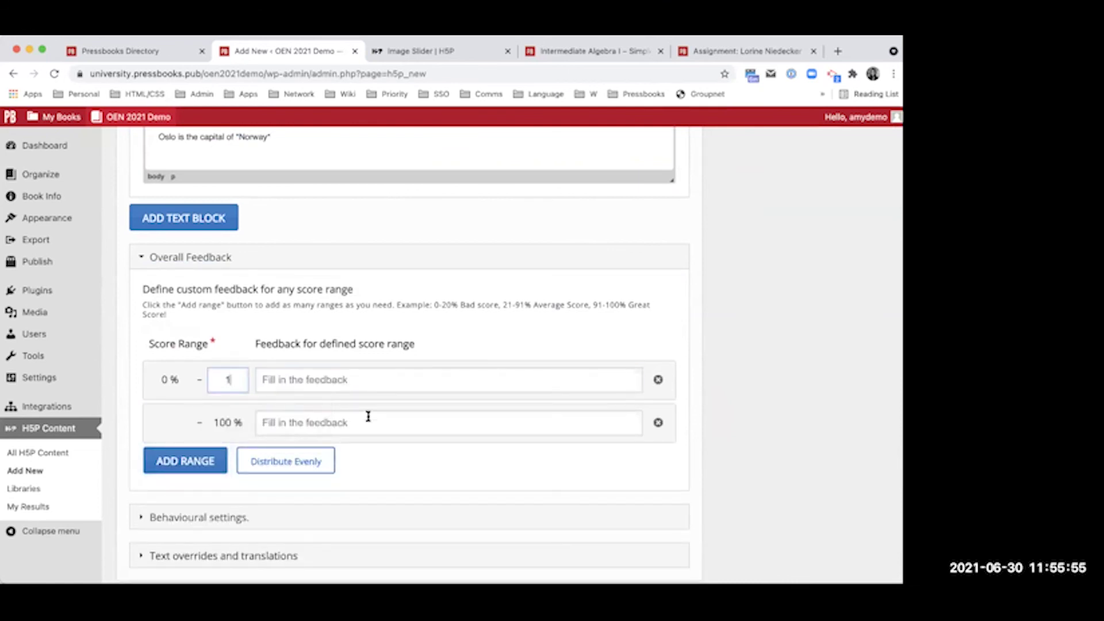
{"action": "left_click", "coordinate": [288, 465]}
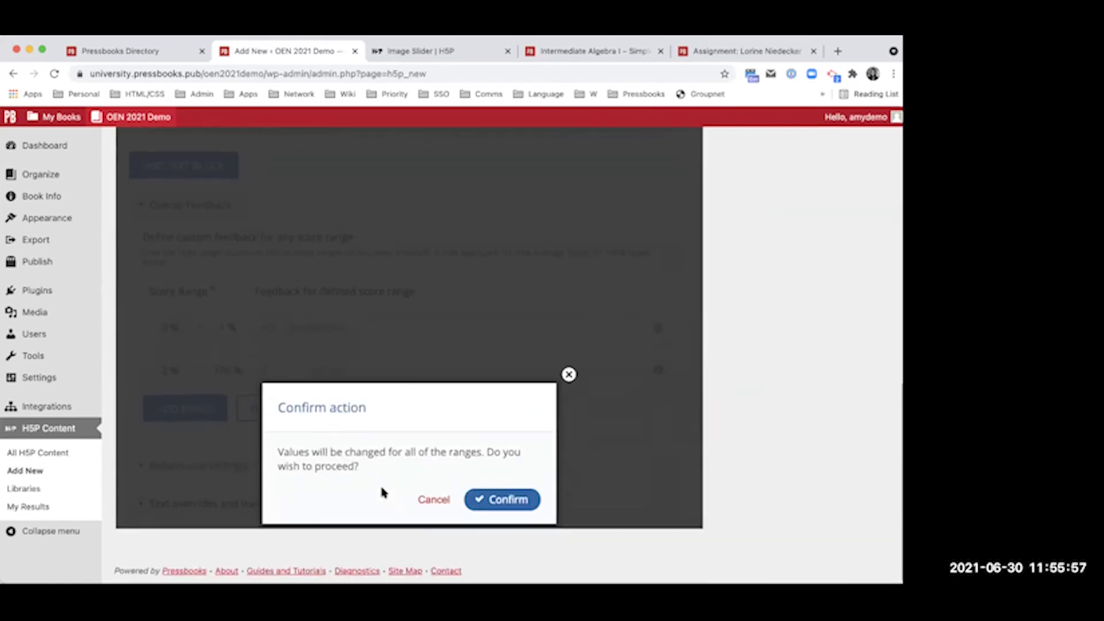
{"action": "left_click", "coordinate": [484, 508]}
Step: Set the feedback to "Keep going!" for the 0–50 % range and "Correct!" for the 51–100 % range
{"action": "left_click", "coordinate": [345, 322]}
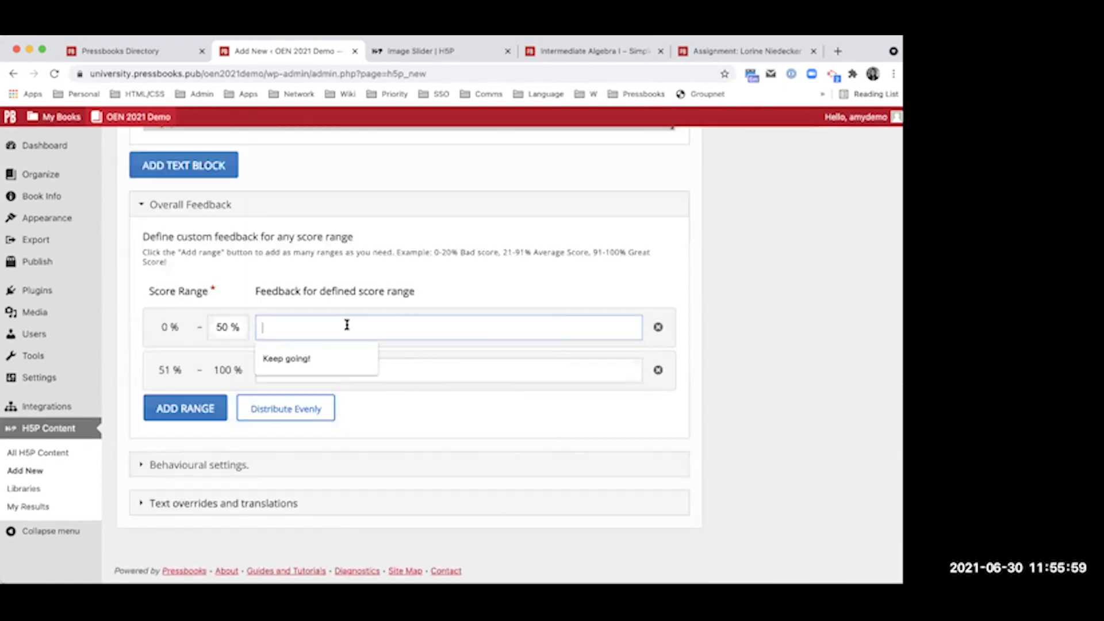
{"action": "left_click", "coordinate": [288, 360]}
{"action": "left_click", "coordinate": [288, 368]}
{"action": "type", "text": "DCoo"}
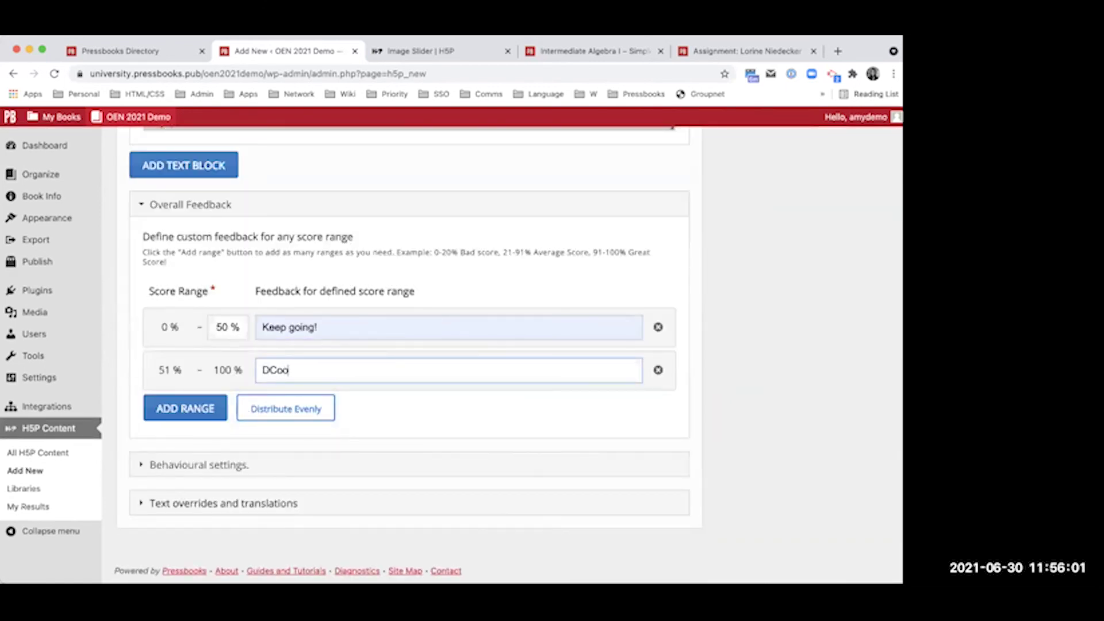
{"action": "key", "text": "BackSpace"}
{"action": "key", "text": "BackSpace"}
{"action": "type", "text": "Co"}
Step: Expand and review the behavioural settings and the text overrides and translations
{"action": "left_click", "coordinate": [259, 464]}
{"action": "scroll", "coordinate": [361, 348], "scroll_direction": "down", "scroll_amount": 3}
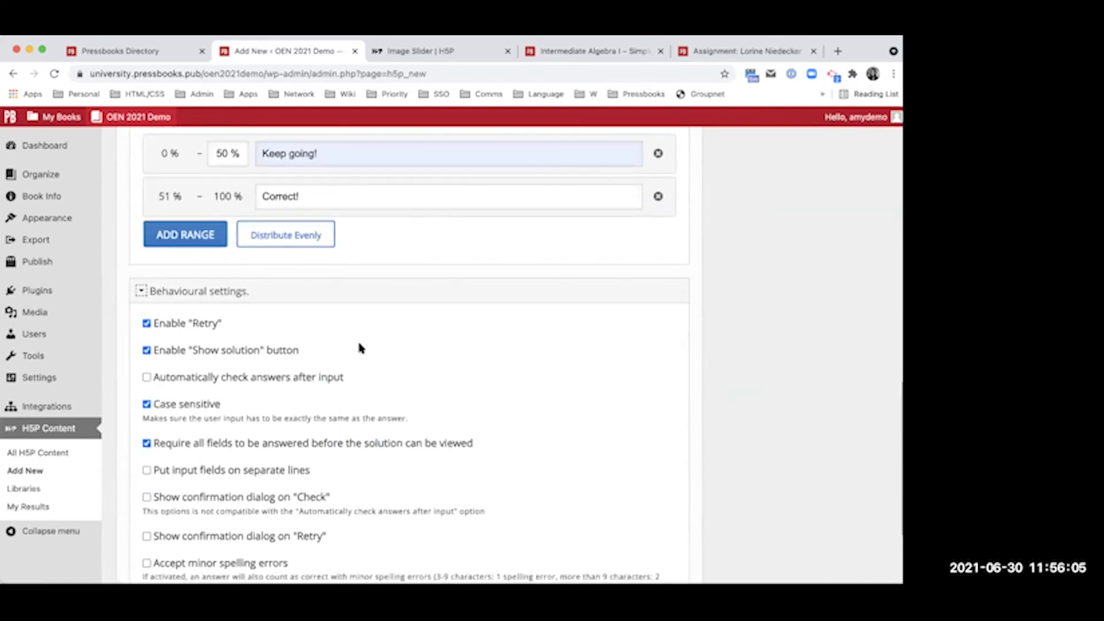
{"action": "scroll", "coordinate": [212, 303], "scroll_direction": "down", "scroll_amount": 3}
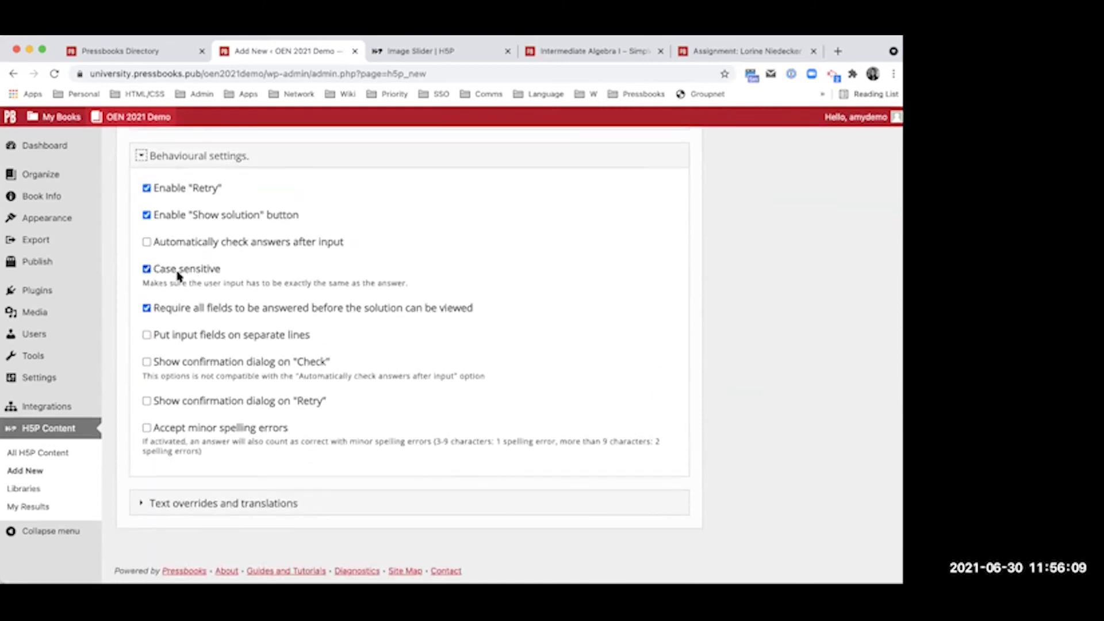
{"action": "left_click", "coordinate": [189, 511]}
{"action": "scroll", "coordinate": [220, 467], "scroll_direction": "down", "scroll_amount": 3}
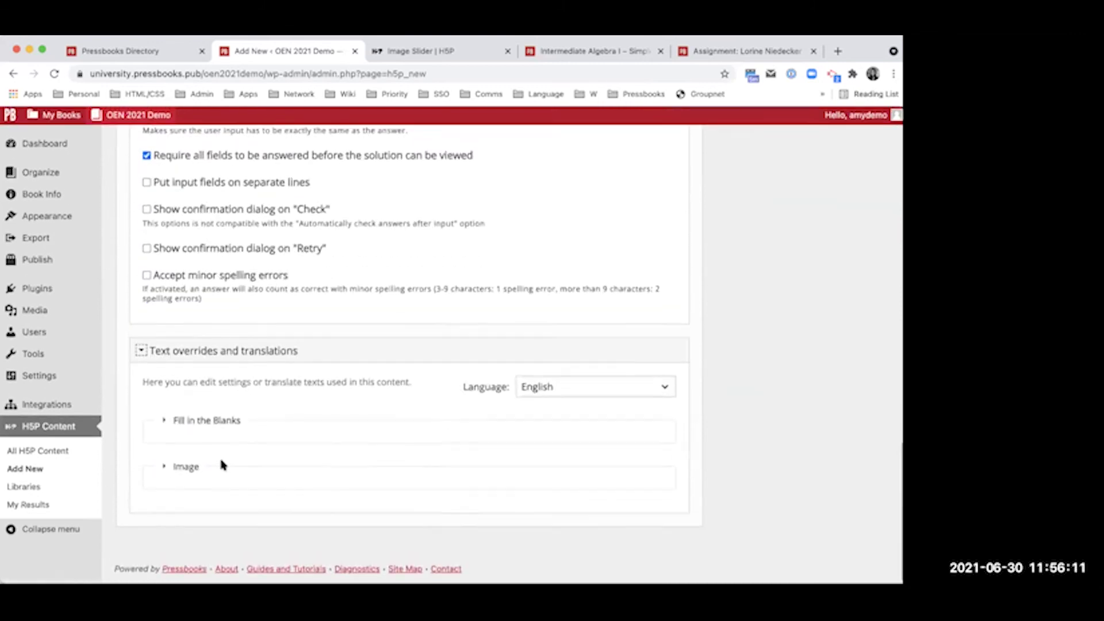
{"action": "scroll", "coordinate": [298, 385], "scroll_direction": "up", "scroll_amount": 5}
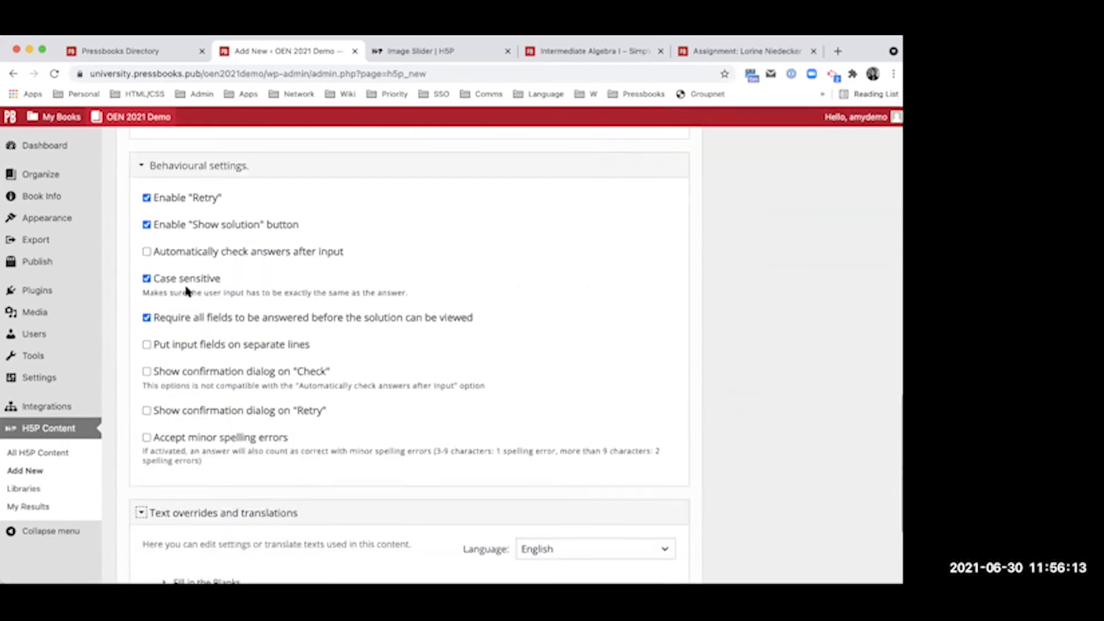
Step: Title the activity "Example" and create it
{"action": "scroll", "coordinate": [264, 294], "scroll_direction": "up", "scroll_amount": 10}
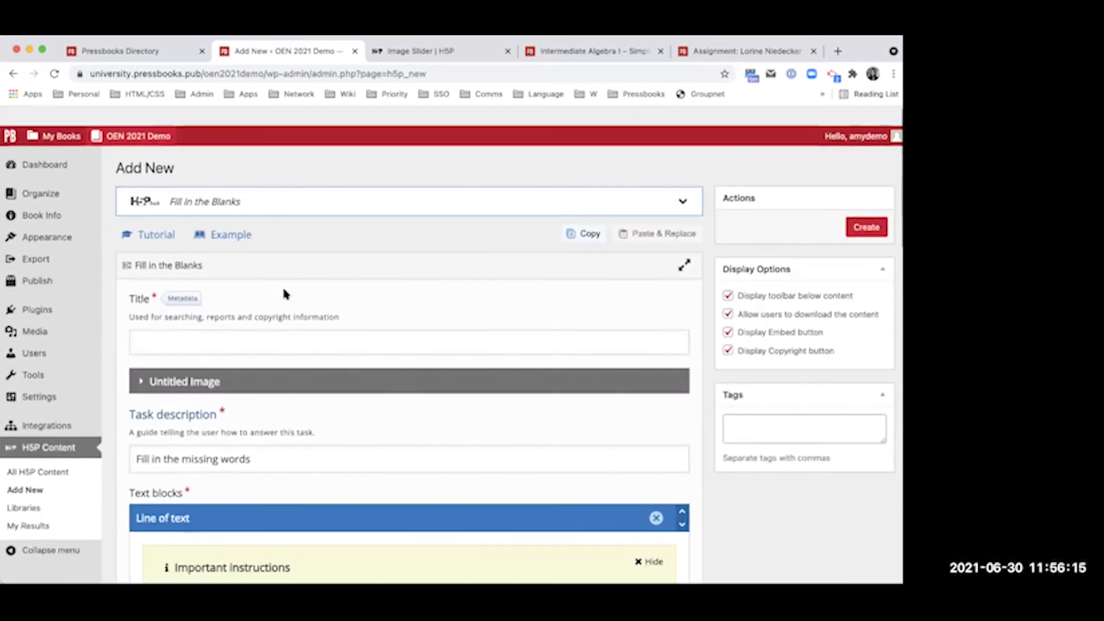
{"action": "left_click", "coordinate": [869, 209]}
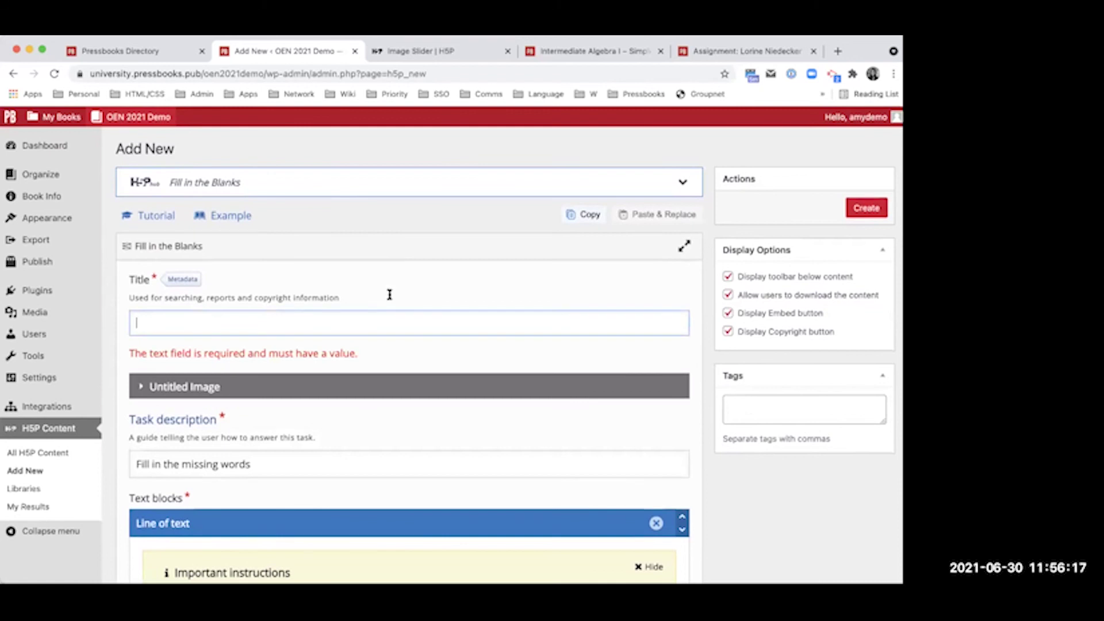
{"action": "left_click", "coordinate": [312, 312]}
{"action": "type", "text": "Example"}
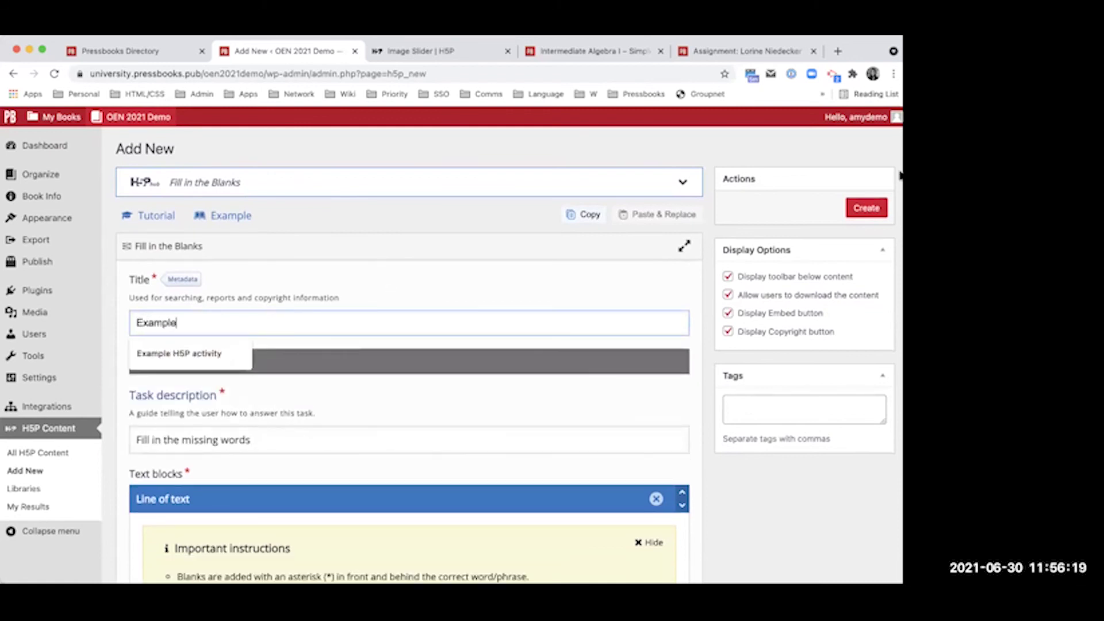
{"action": "left_click", "coordinate": [861, 200]}
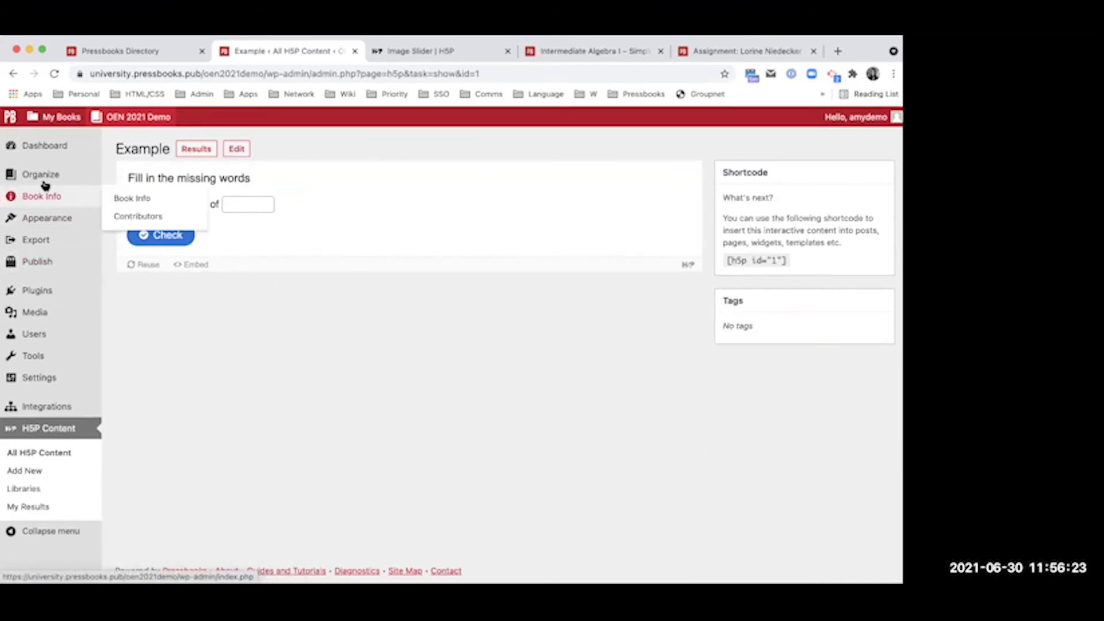
Step: Test the activity by filling the blank with "Norway" and checking the answer
{"action": "type", "text": "Norway"}
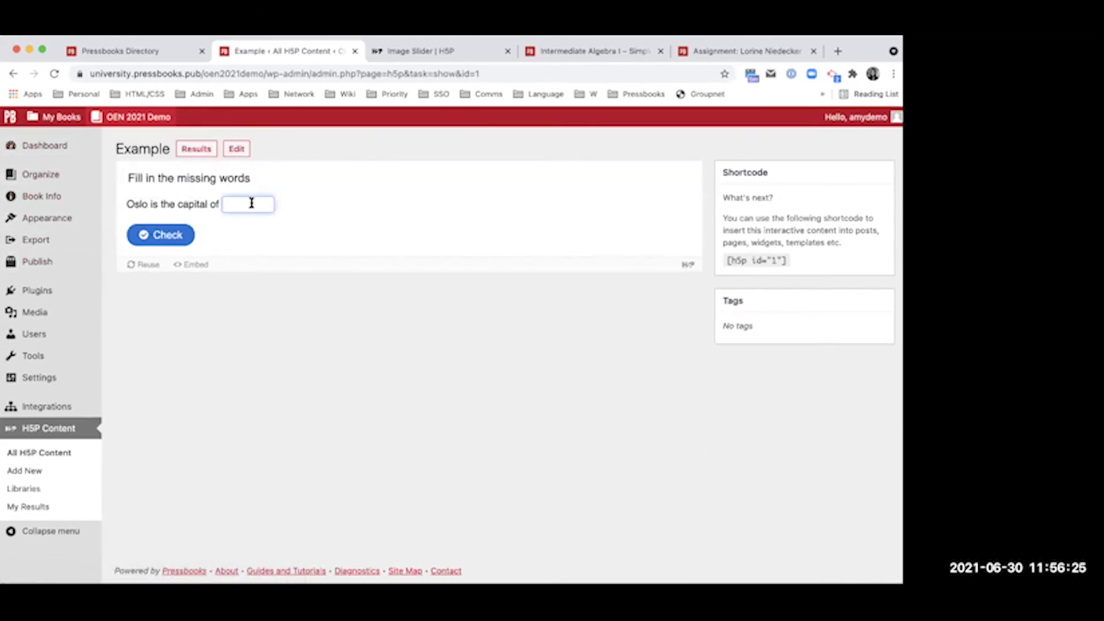
{"action": "left_click", "coordinate": [183, 239]}
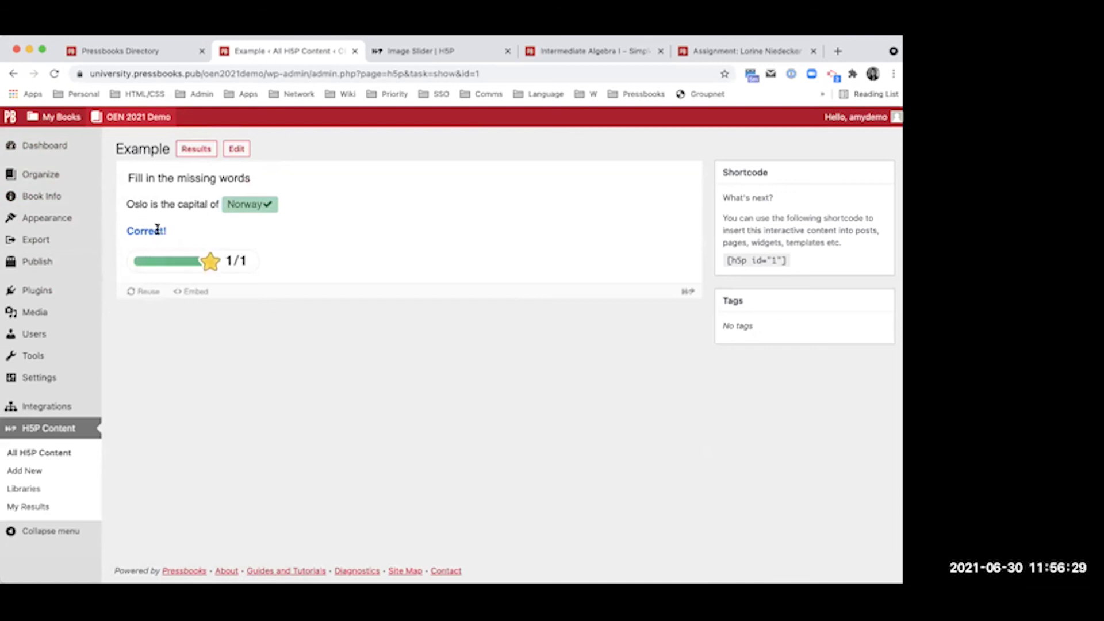
Step: View the reuse options of the Example activity and close them without downloading or copying the content
{"action": "left_click_drag", "start_coordinate": [121, 239], "coordinate": [172, 239]}
{"action": "left_click", "coordinate": [173, 237]}
{"action": "left_click", "coordinate": [156, 292]}
{"action": "left_click", "coordinate": [201, 290]}
{"action": "left_click", "coordinate": [143, 289]}
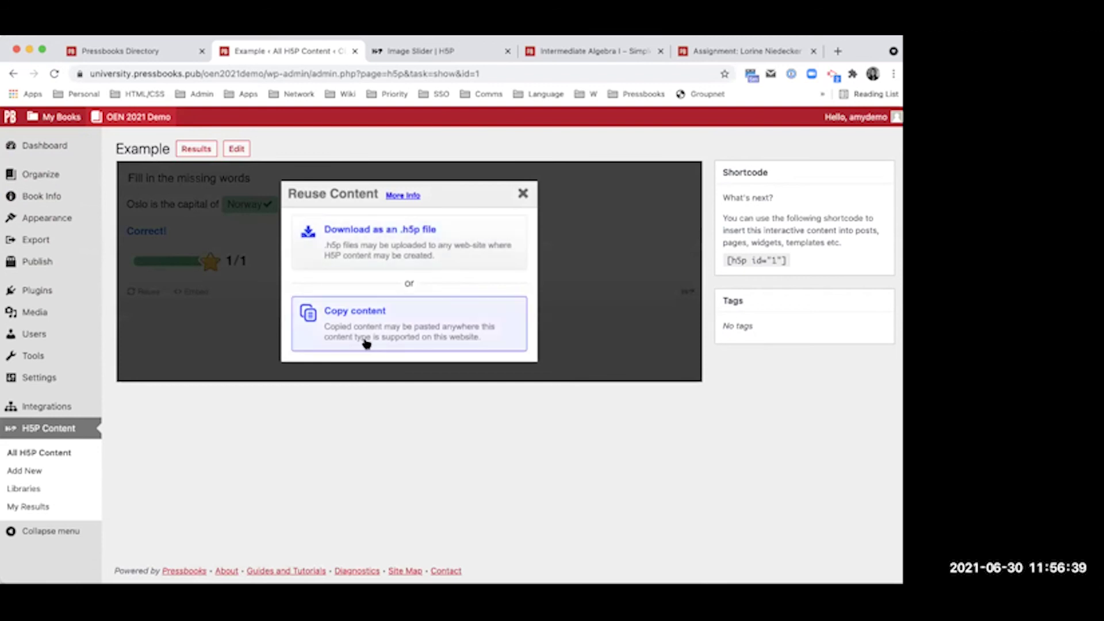
{"action": "left_click", "coordinate": [219, 246]}
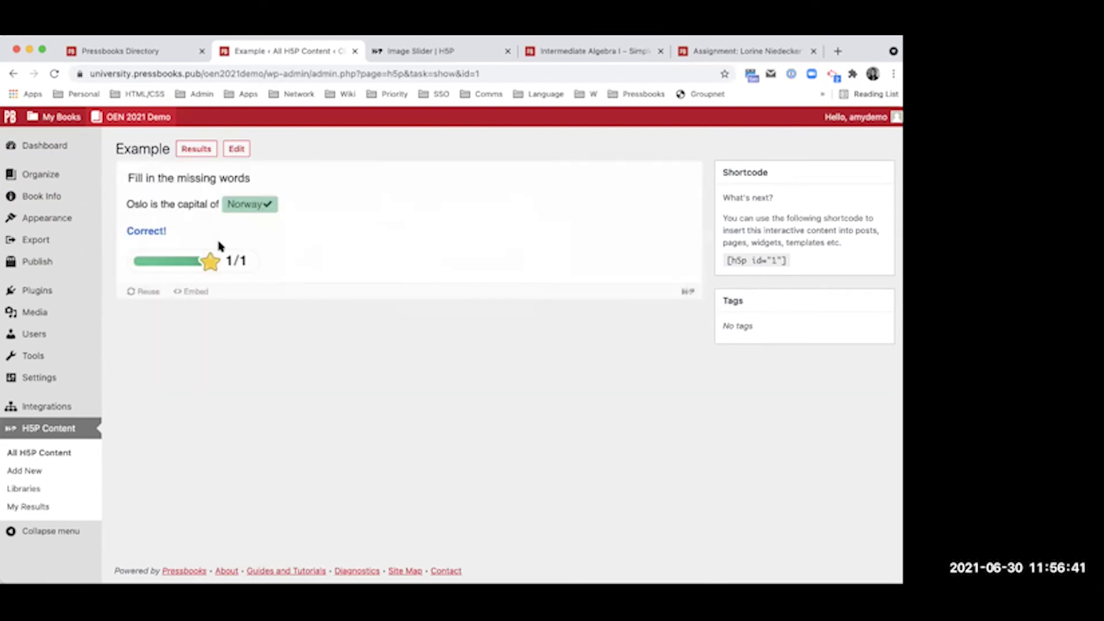
Step: View the embed code of the Example activity and close the embed window
{"action": "left_click", "coordinate": [196, 291]}
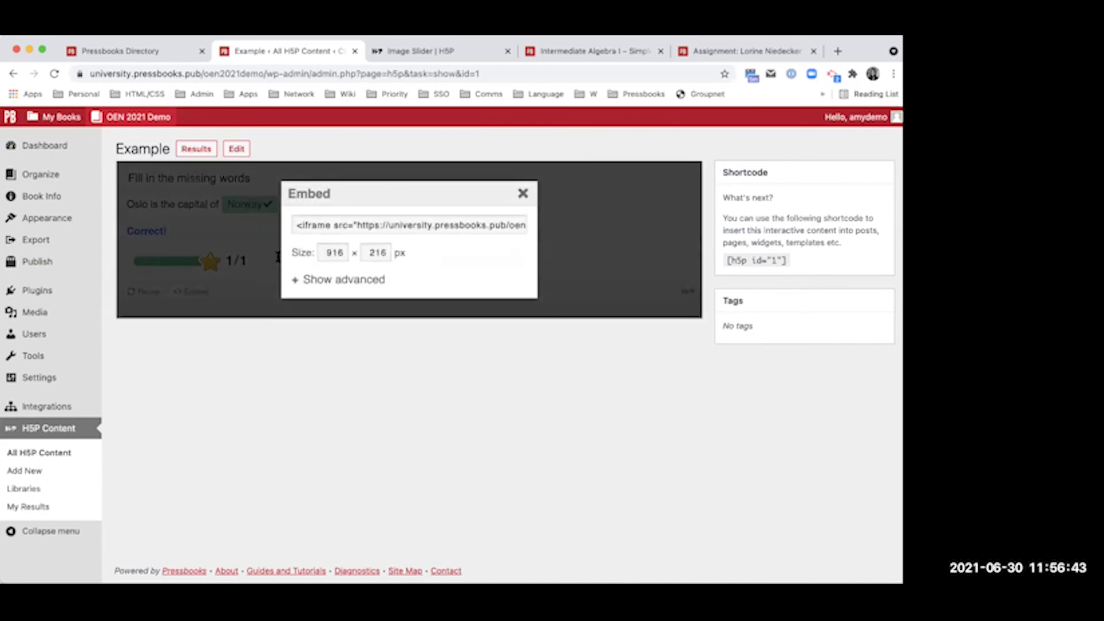
{"action": "left_click", "coordinate": [344, 222]}
{"action": "left_click_drag", "start_coordinate": [295, 222], "coordinate": [636, 227]}
{"action": "left_click", "coordinate": [636, 227]}
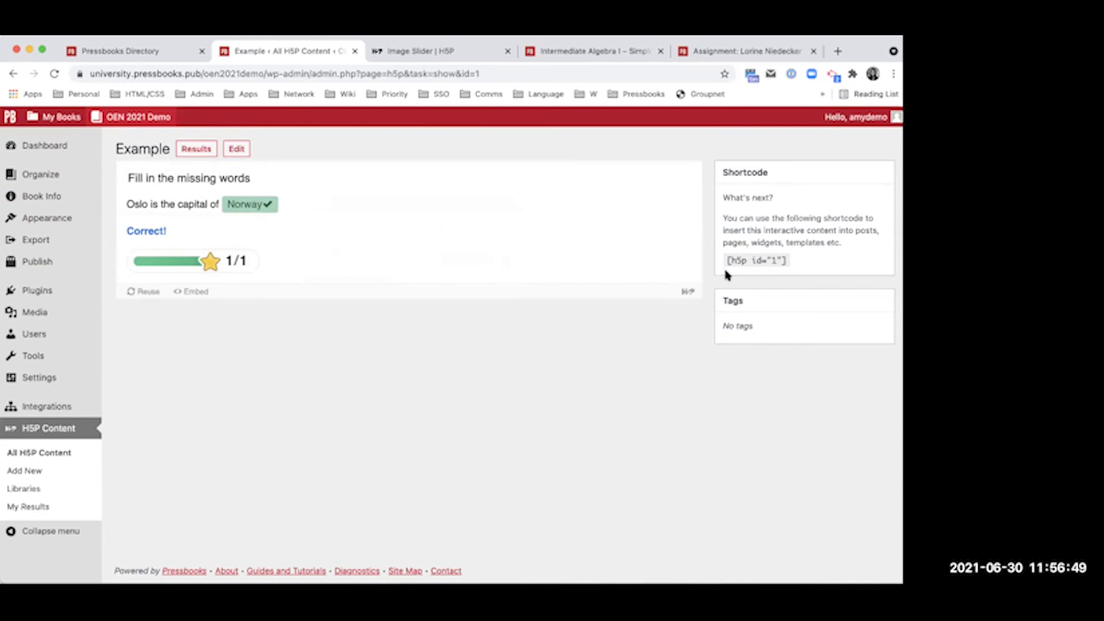
Step: Open Chapter 1 for editing and view the list of insertable H5P content, closing it without inserting anything
{"action": "left_click", "coordinate": [40, 174]}
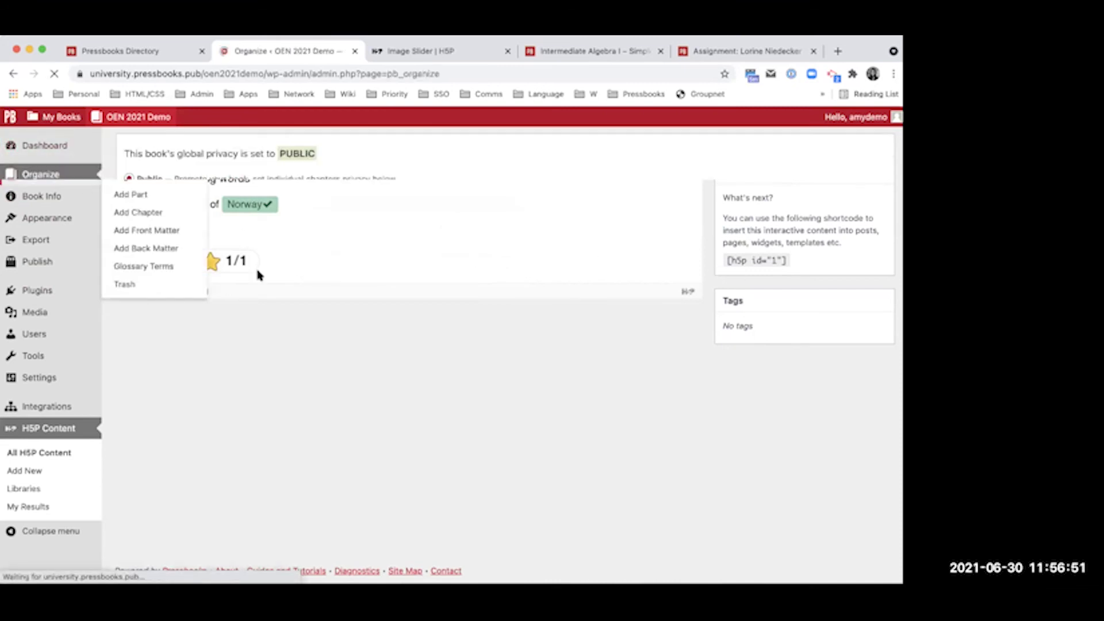
{"action": "left_click", "coordinate": [145, 442]}
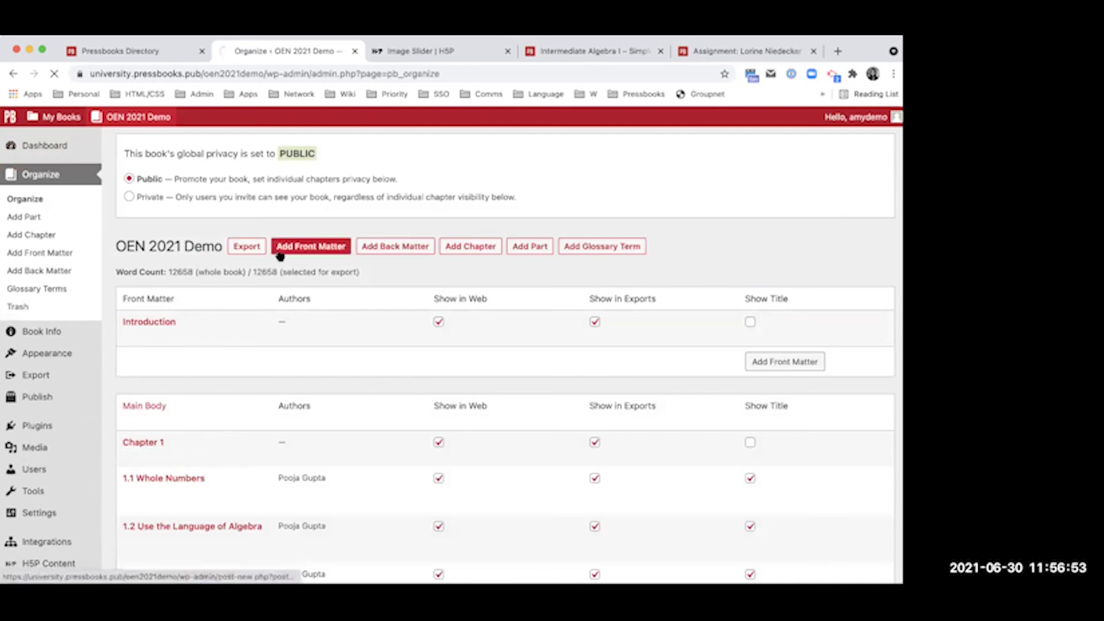
{"action": "left_click", "coordinate": [208, 292]}
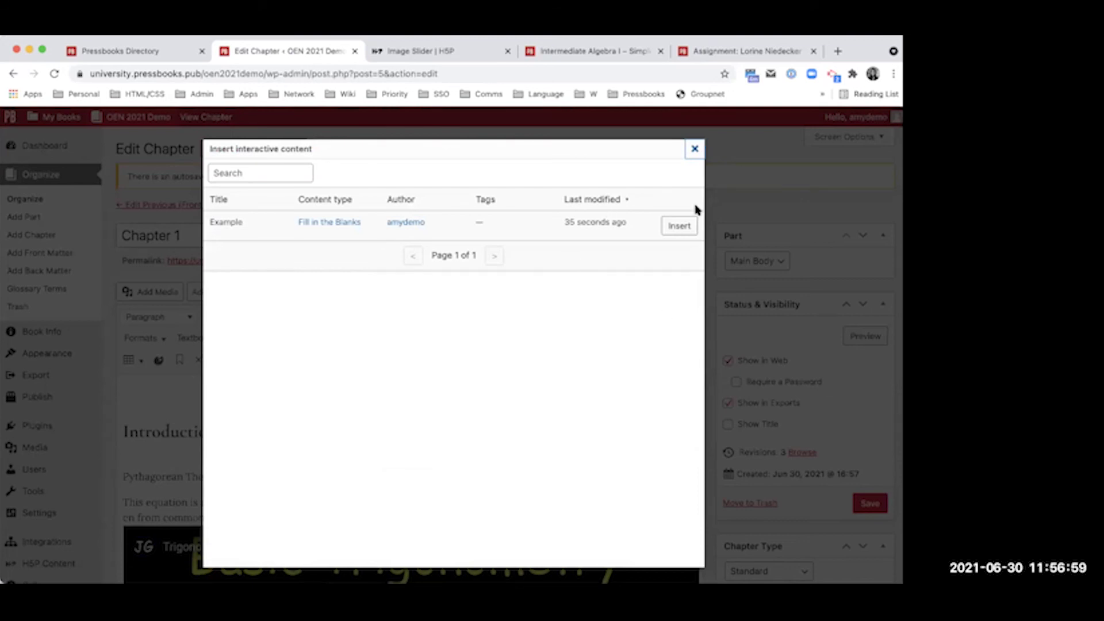
{"action": "left_click", "coordinate": [696, 149]}
{"action": "scroll", "coordinate": [403, 345], "scroll_direction": "down", "scroll_amount": 2}
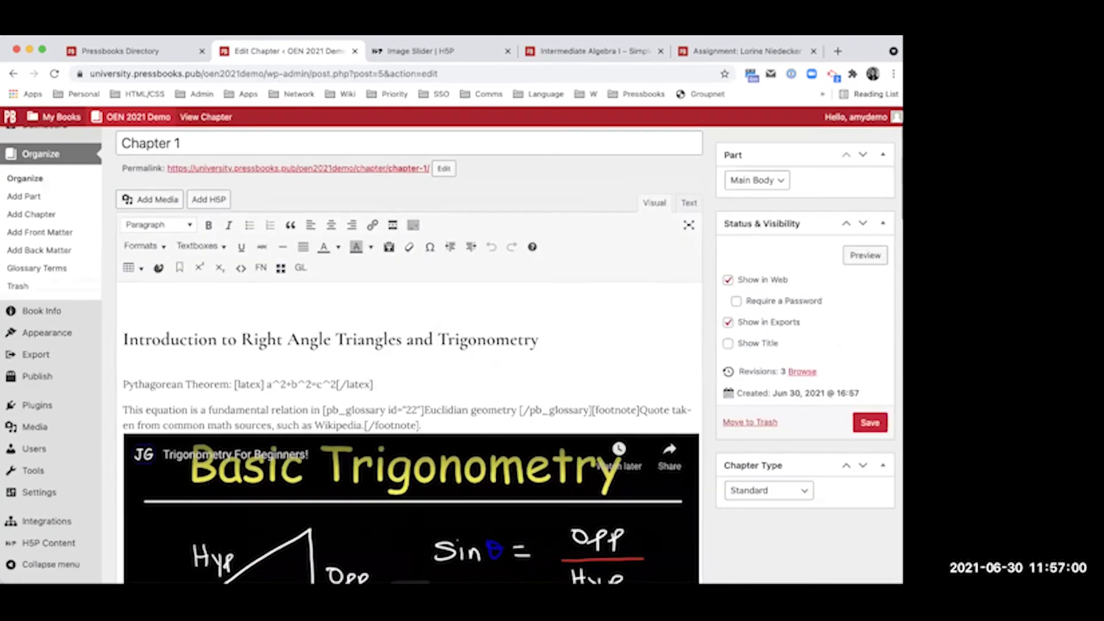
Step: Go to the list of all H5P content and open the Example activity
{"action": "left_click", "coordinate": [97, 552]}
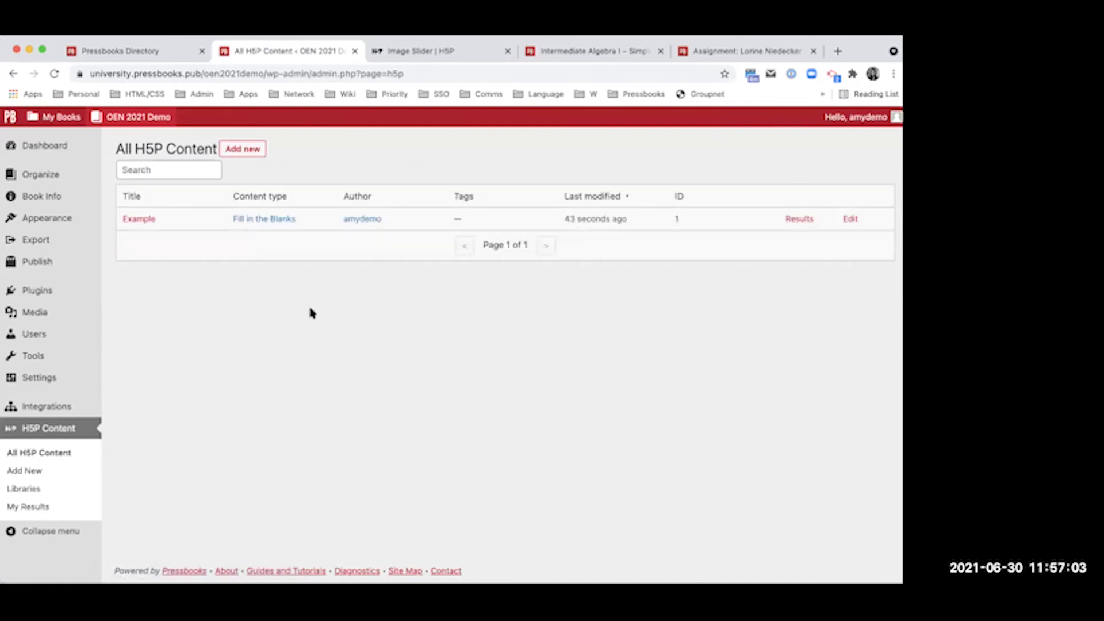
{"action": "left_click", "coordinate": [141, 219]}
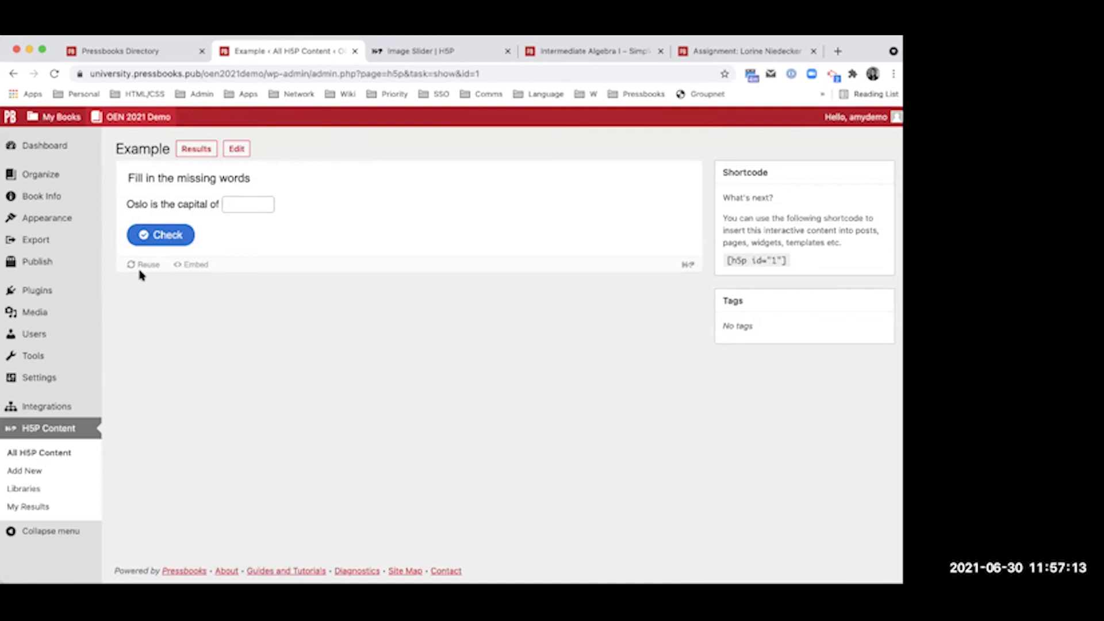
Step: Upload the Glucose Regulation H5P quiz file as new content and review its question set
{"action": "left_click", "coordinate": [40, 470]}
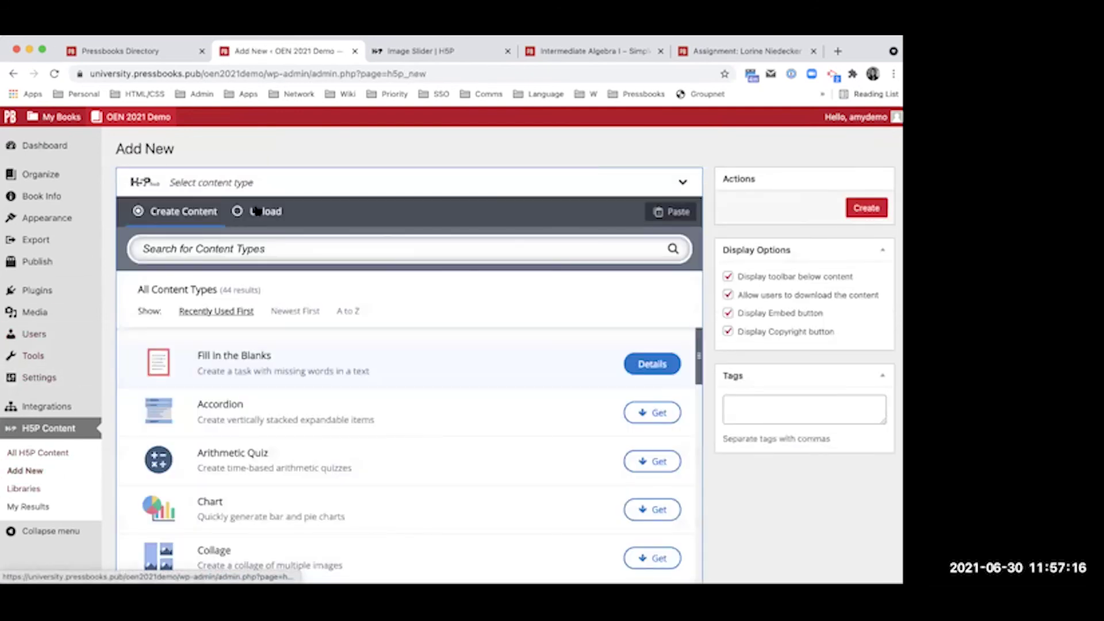
{"action": "left_click", "coordinate": [257, 212]}
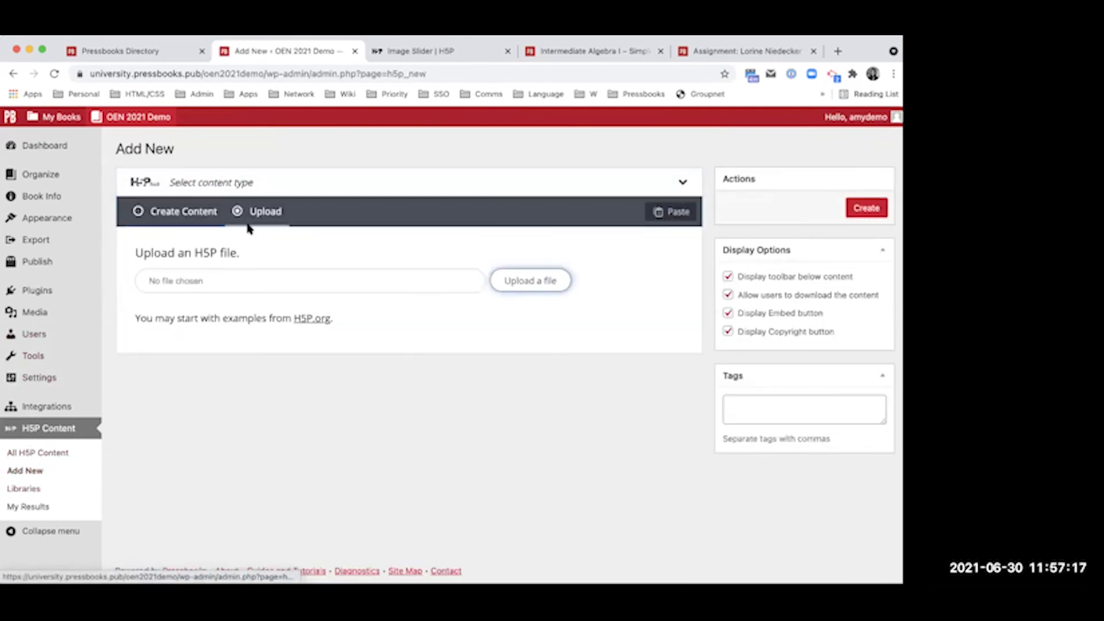
{"action": "left_click", "coordinate": [212, 289]}
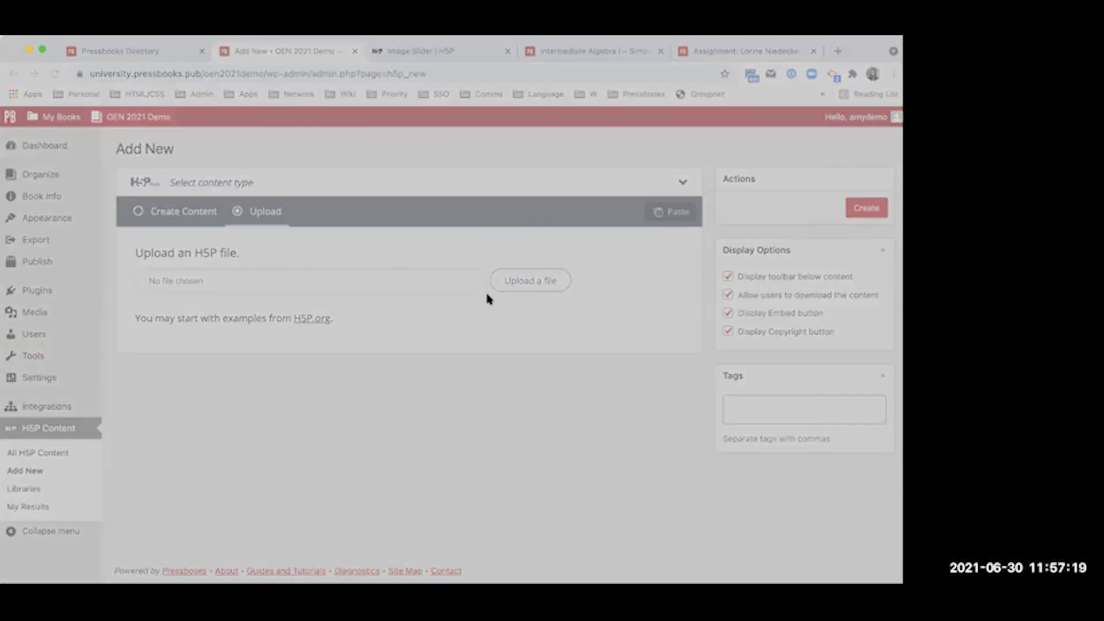
{"action": "double_click", "coordinate": [386, 275]}
{"action": "left_click", "coordinate": [520, 281]}
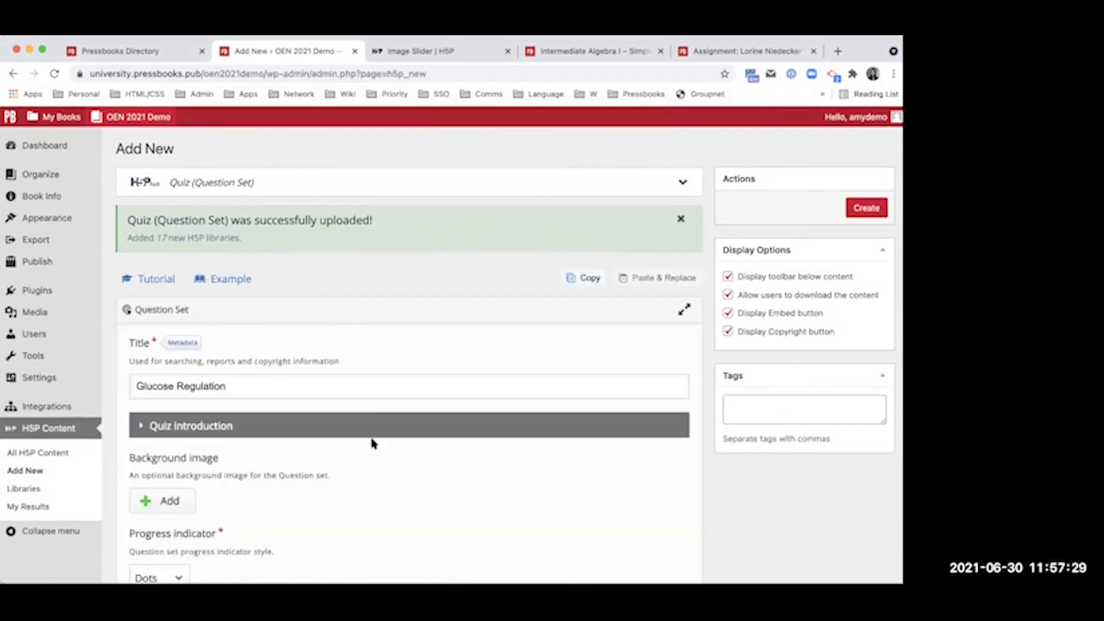
{"action": "scroll", "coordinate": [374, 451], "scroll_direction": "down", "scroll_amount": 15}
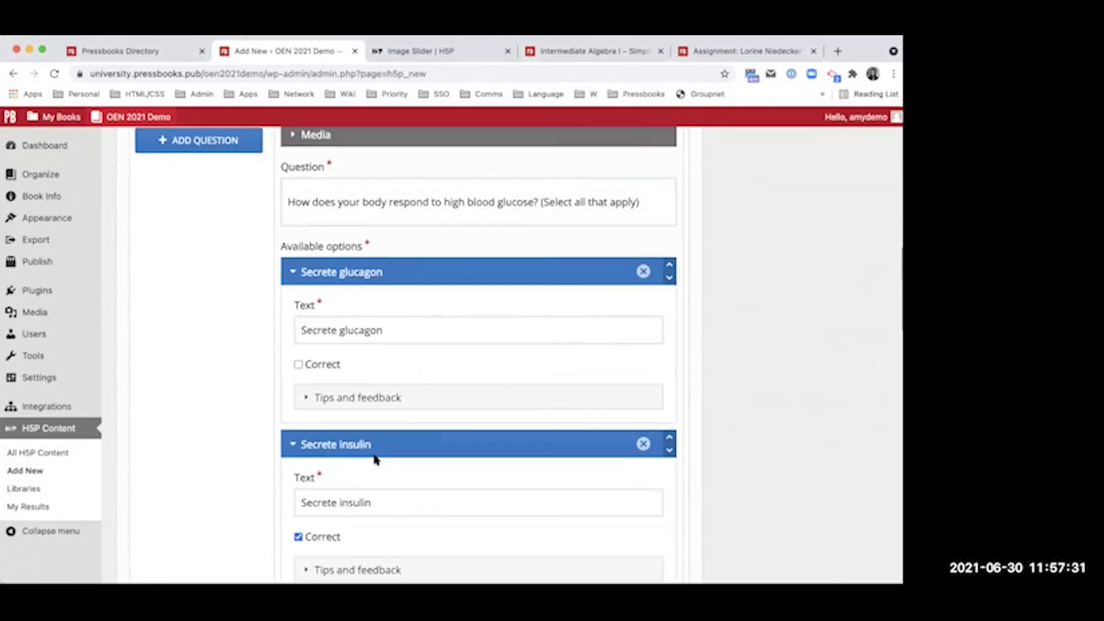
{"action": "scroll", "coordinate": [374, 458], "scroll_direction": "up", "scroll_amount": 15}
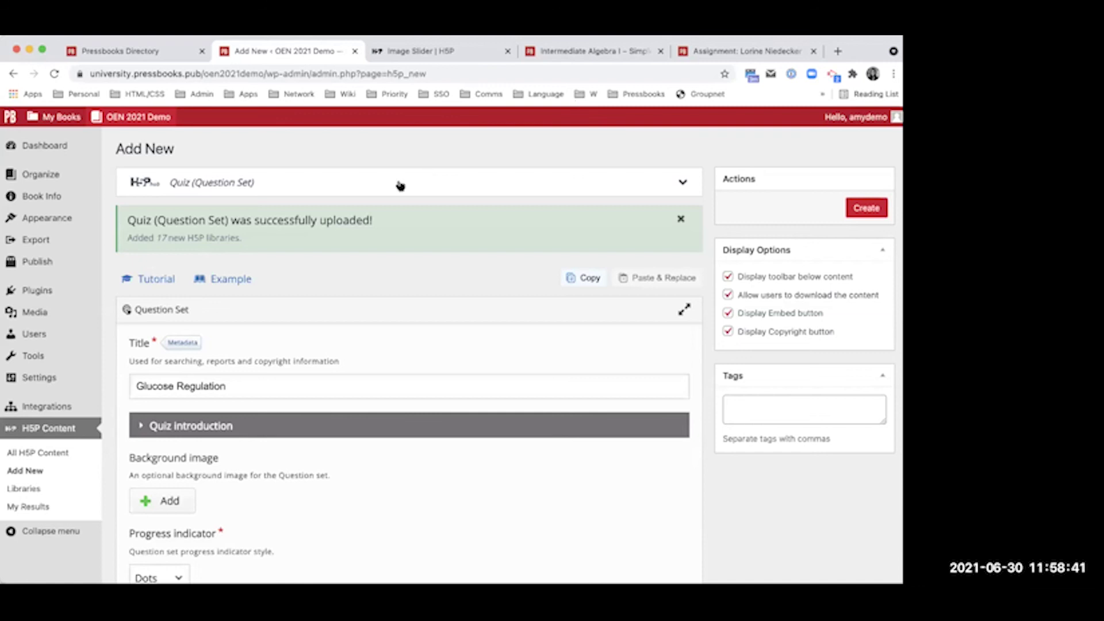
Step: Revisit the H5P file upload option for new content and return to the list of all H5P content
{"action": "left_click", "coordinate": [56, 449]}
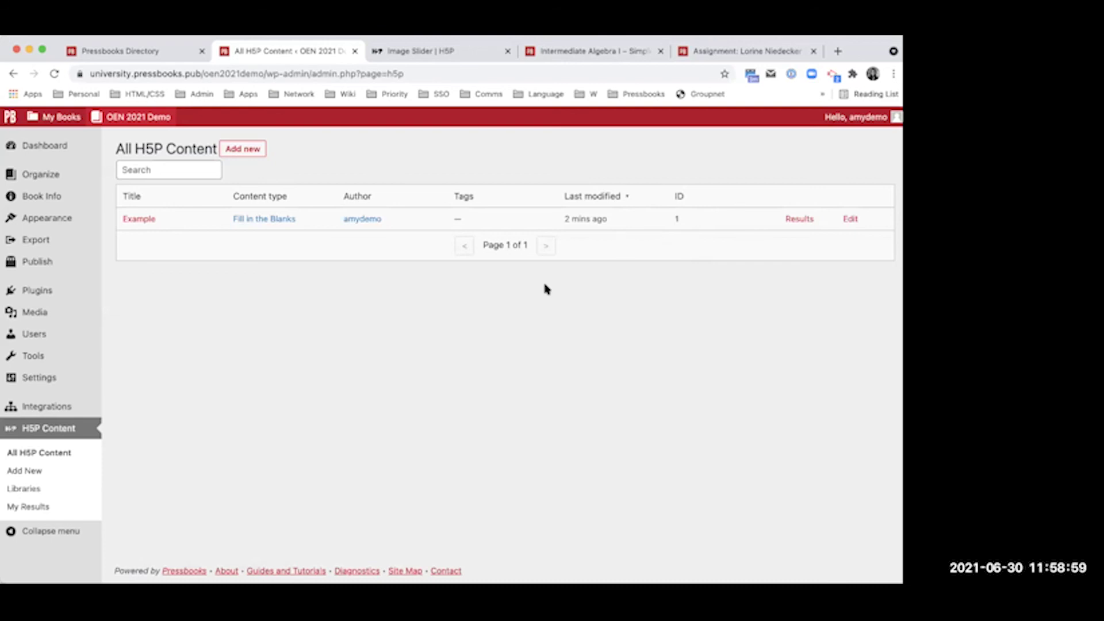
{"action": "left_click", "coordinate": [255, 147]}
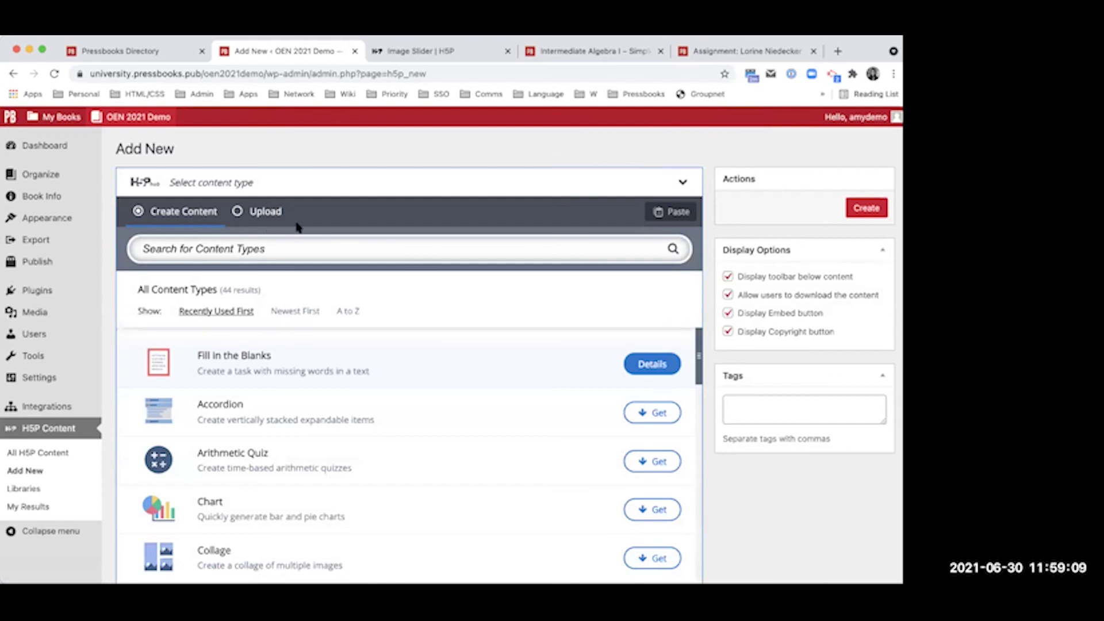
{"action": "left_click", "coordinate": [278, 214]}
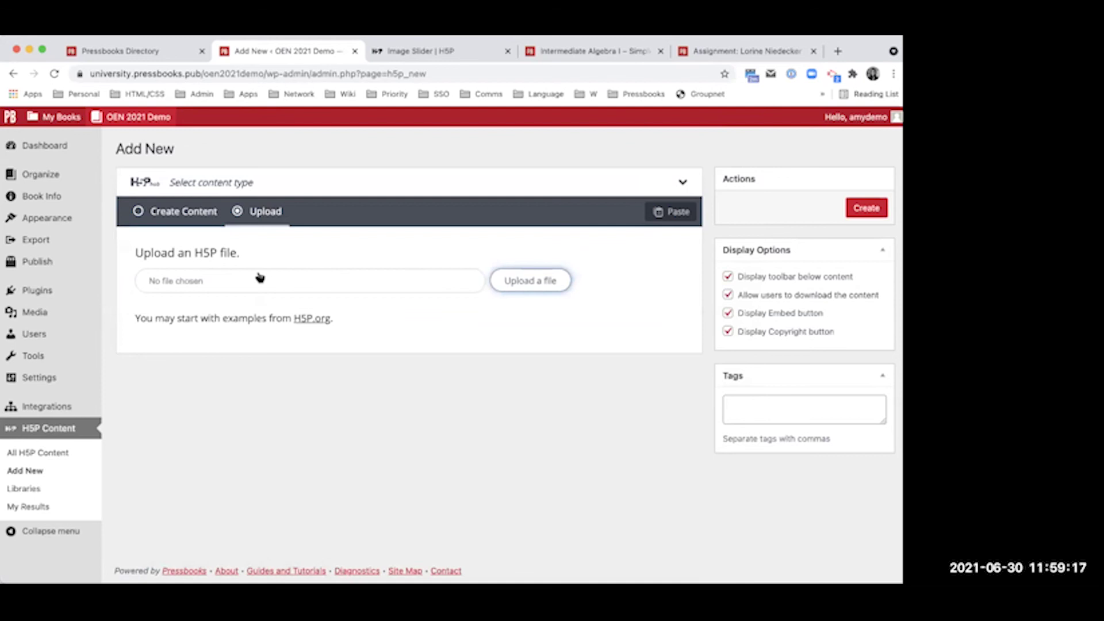
{"action": "left_click", "coordinate": [80, 452]}
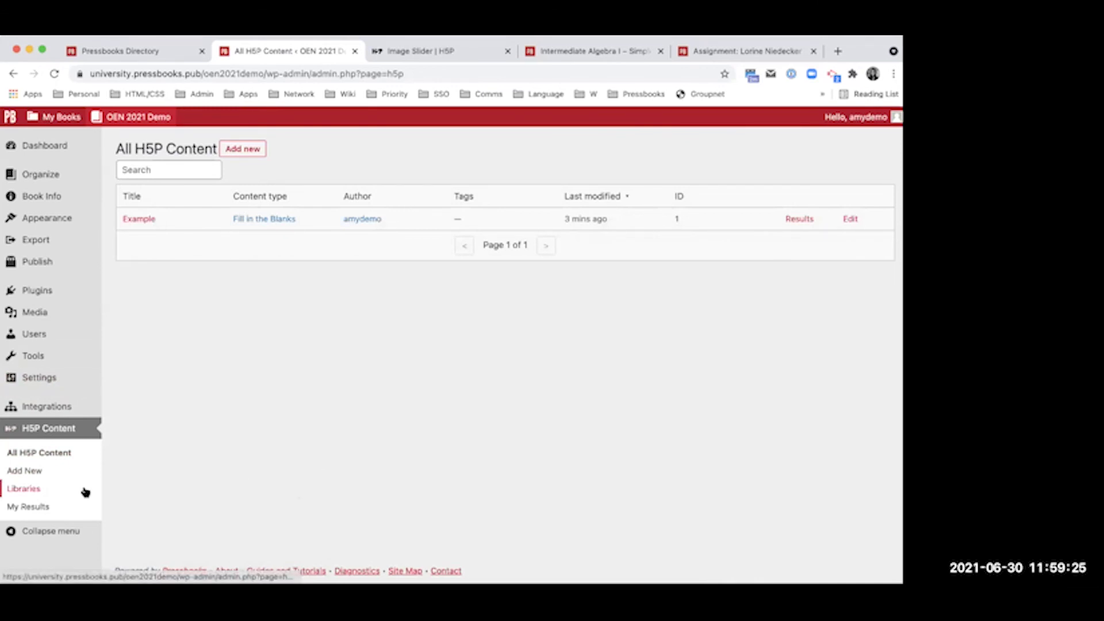
{"action": "mouse_move", "coordinate": [82, 398]}
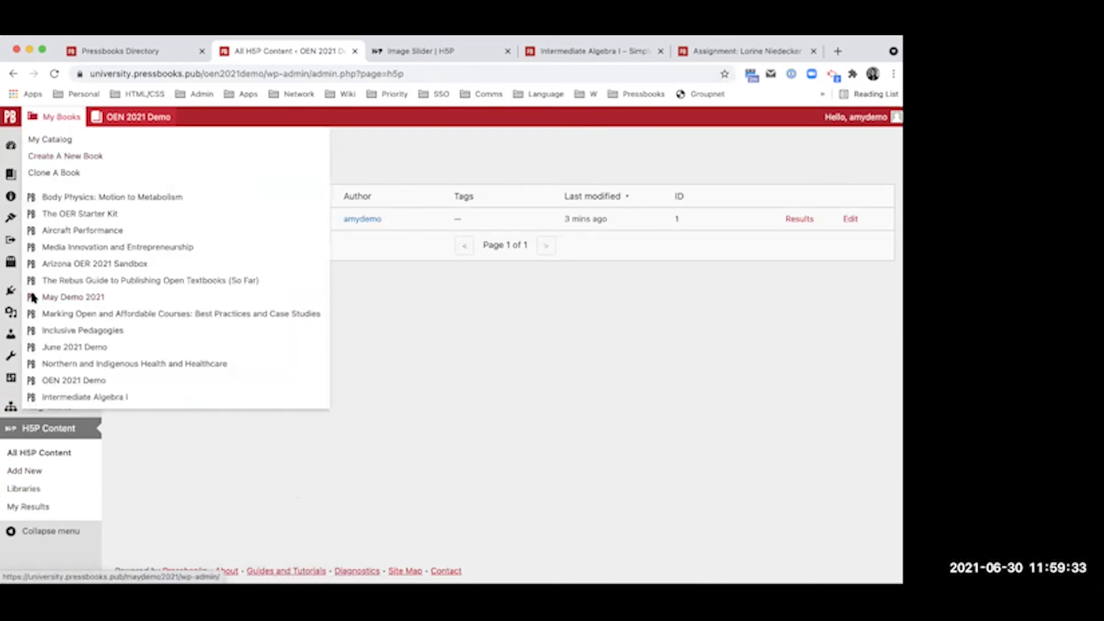
{"action": "left_click", "coordinate": [519, 414]}
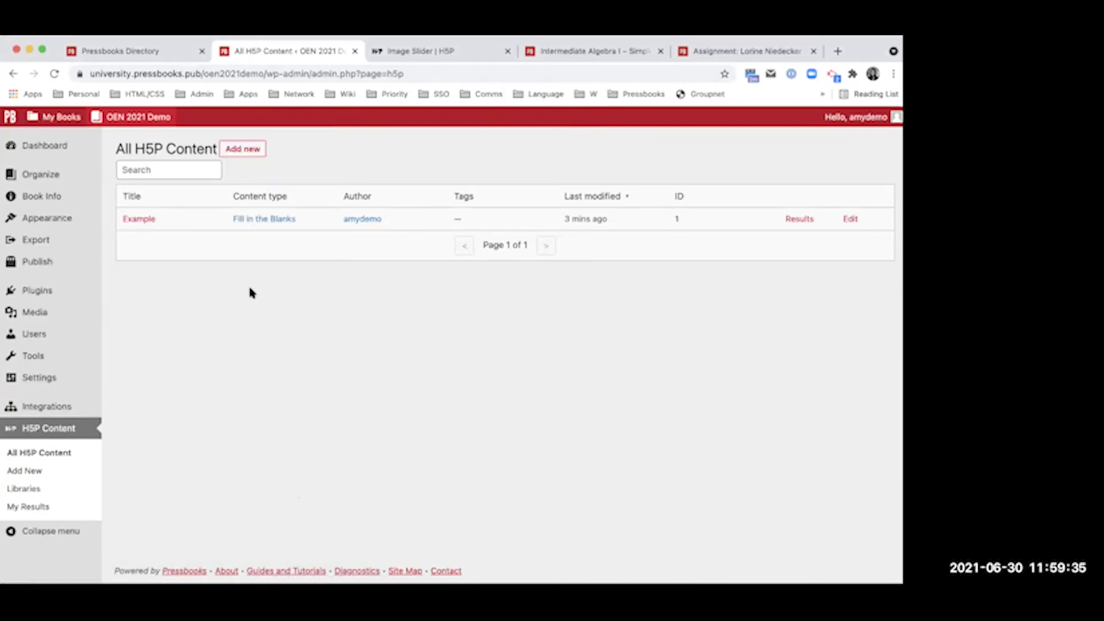
Step: Open the Example activity for editing and review its sharing and licensing metadata
{"action": "left_click", "coordinate": [153, 223]}
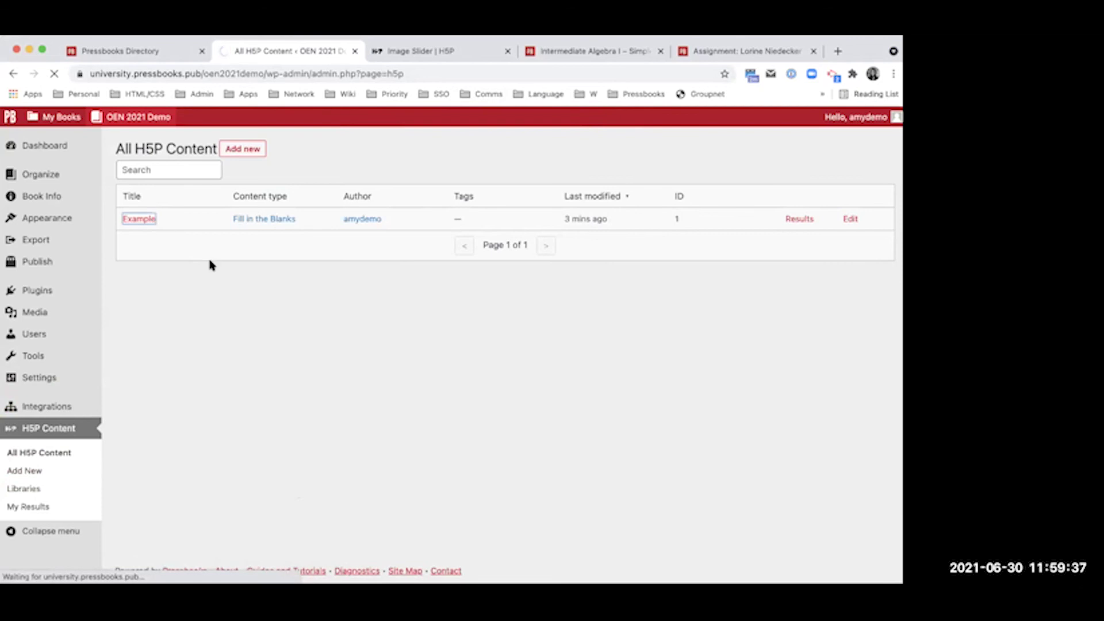
{"action": "left_click", "coordinate": [236, 149]}
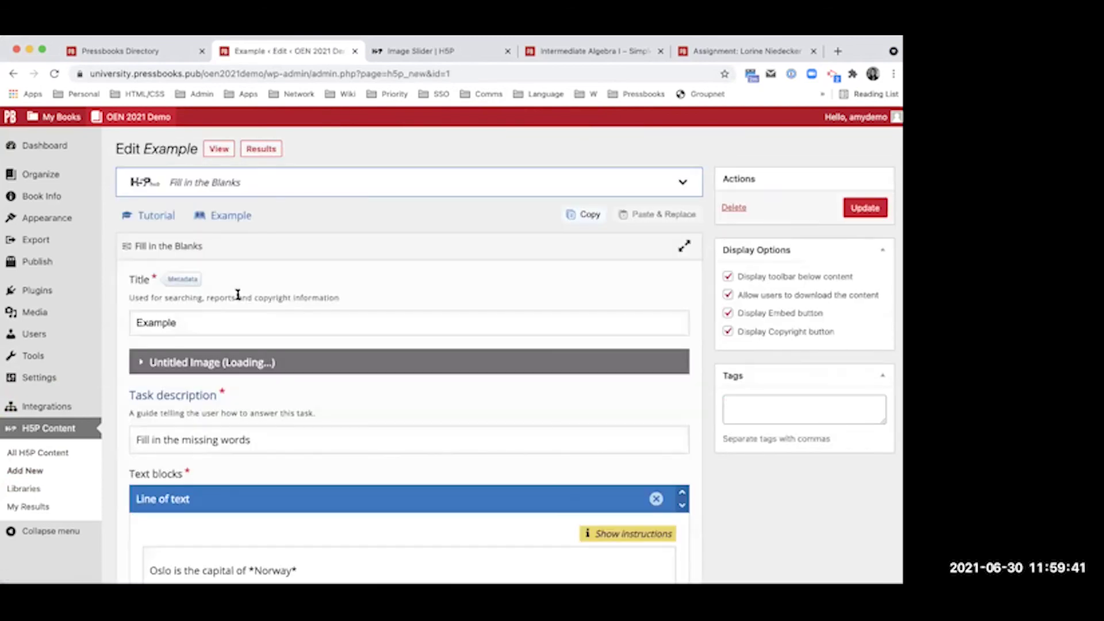
{"action": "left_click", "coordinate": [190, 280]}
{"action": "scroll", "coordinate": [292, 287], "scroll_direction": "down", "scroll_amount": 3}
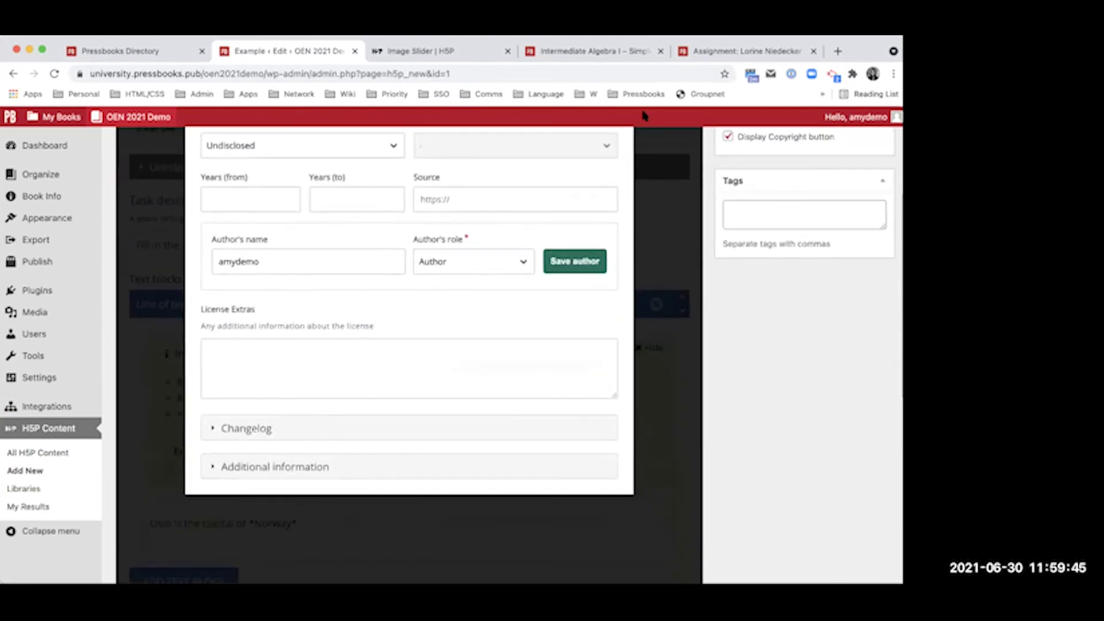
{"action": "scroll", "coordinate": [466, 222], "scroll_direction": "up", "scroll_amount": 4}
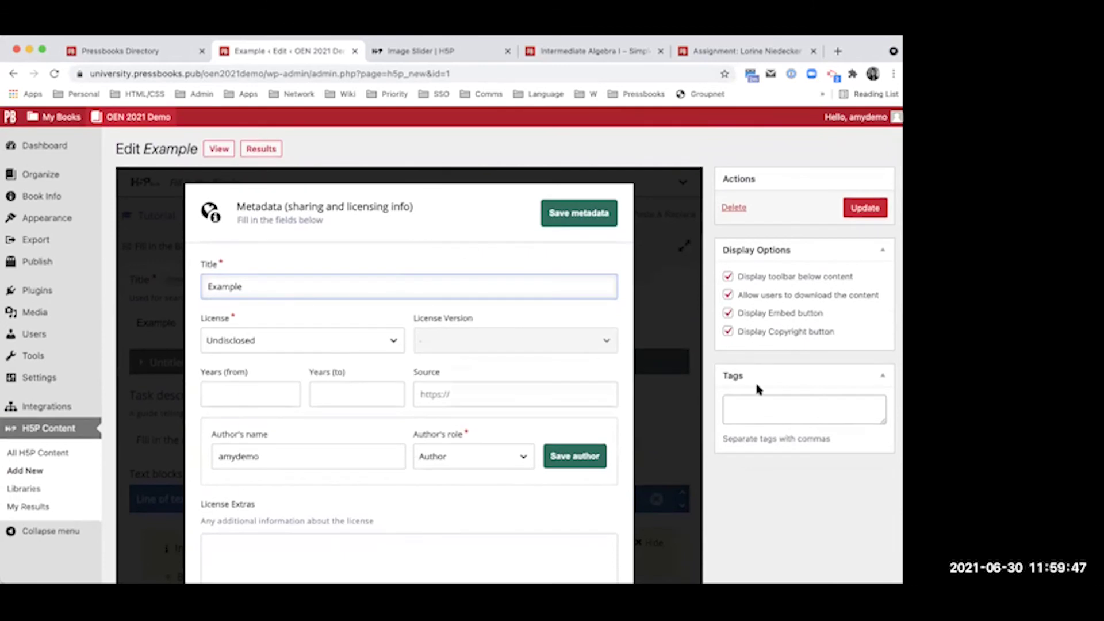
Step: View the rights of use of the Nature Photography Example on the H5P Image Slider page
{"action": "left_click", "coordinate": [443, 51]}
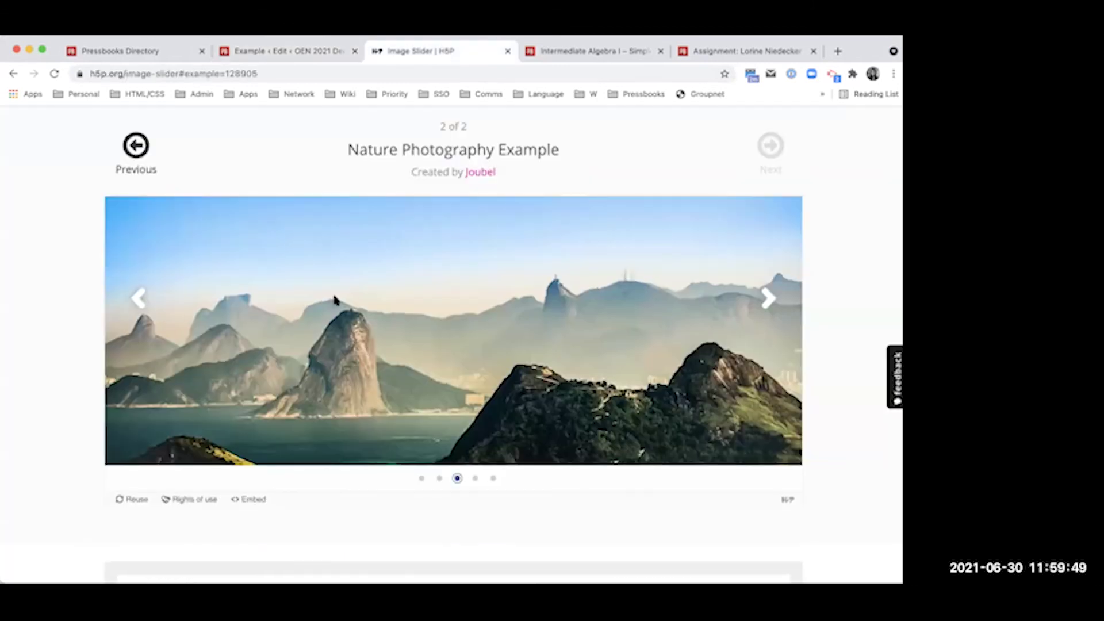
{"action": "left_click", "coordinate": [205, 349]}
{"action": "scroll", "coordinate": [171, 387], "scroll_direction": "up", "scroll_amount": 3}
{"action": "scroll", "coordinate": [240, 445], "scroll_direction": "down", "scroll_amount": 2}
{"action": "scroll", "coordinate": [402, 530], "scroll_direction": "down", "scroll_amount": 5}
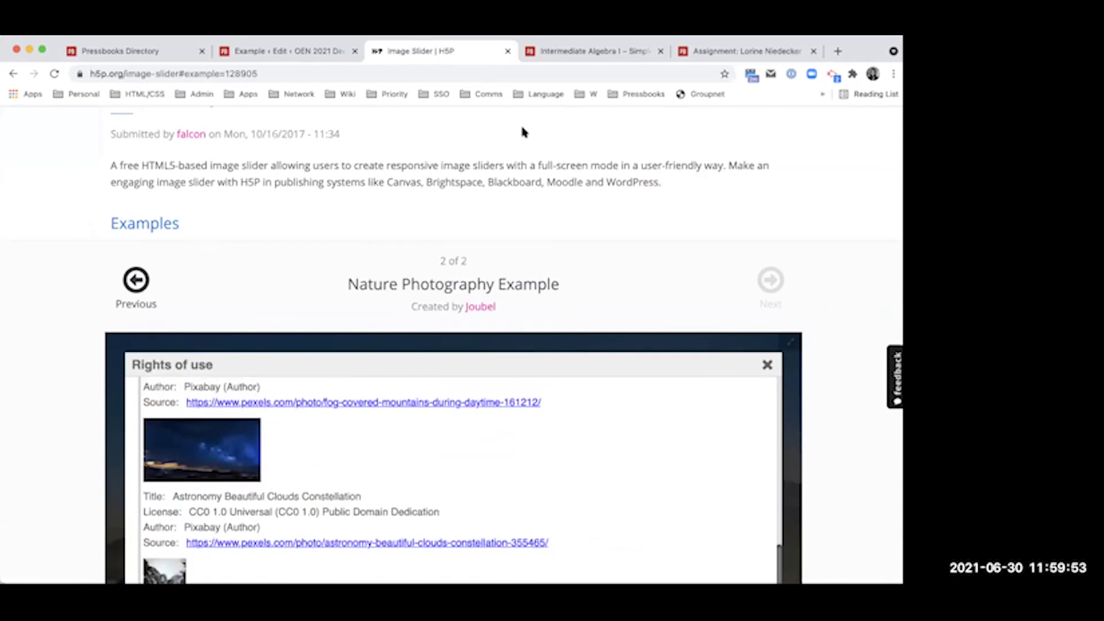
Step: Return to the Example activity's metadata form, review the licence and author fields, and save the metadata
{"action": "left_click", "coordinate": [287, 52]}
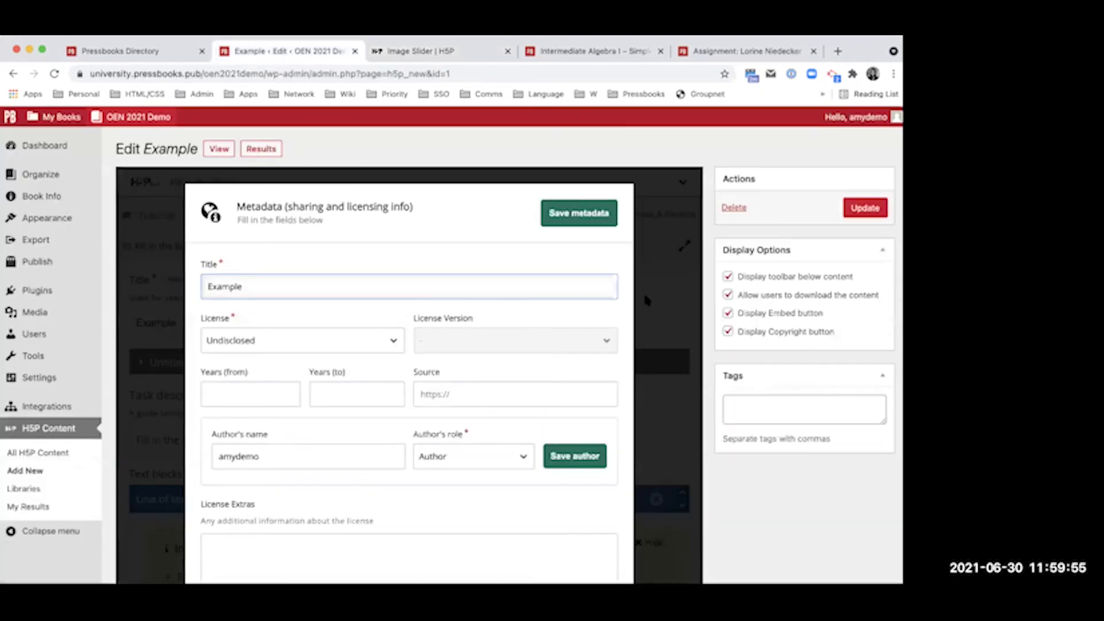
{"action": "scroll", "coordinate": [661, 273], "scroll_direction": "down", "scroll_amount": 5}
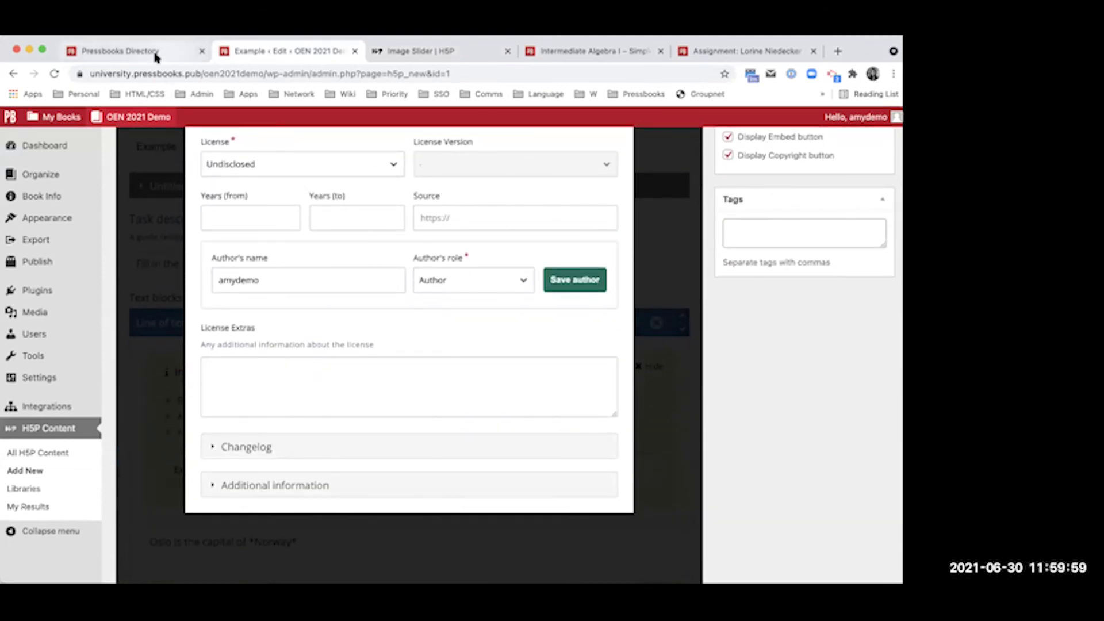
{"action": "scroll", "coordinate": [608, 239], "scroll_direction": "up", "scroll_amount": 4}
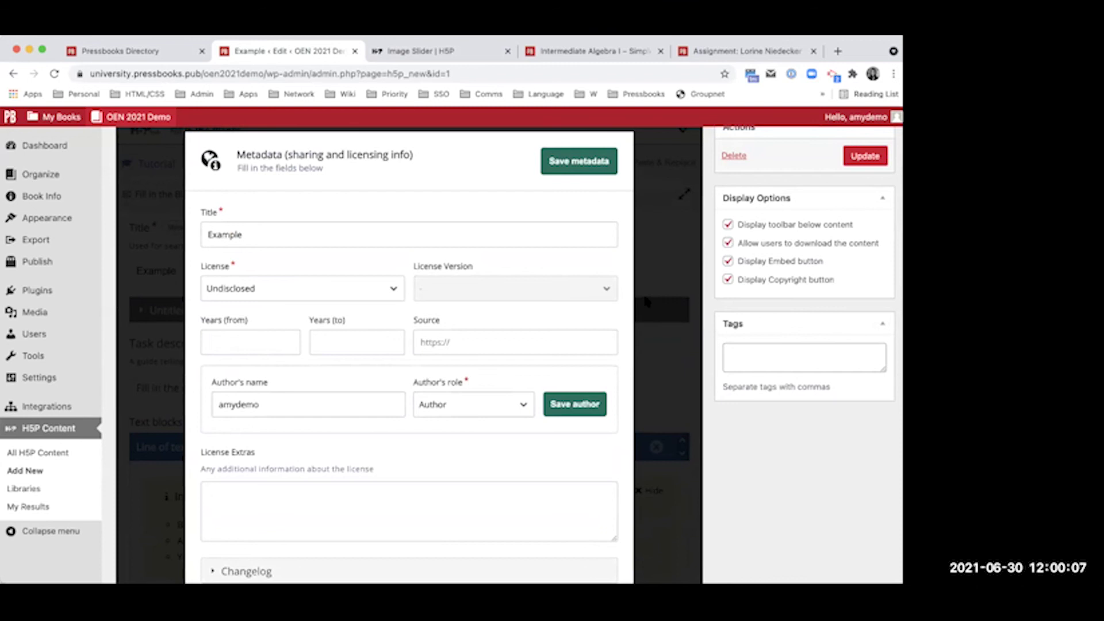
{"action": "left_click", "coordinate": [604, 167]}
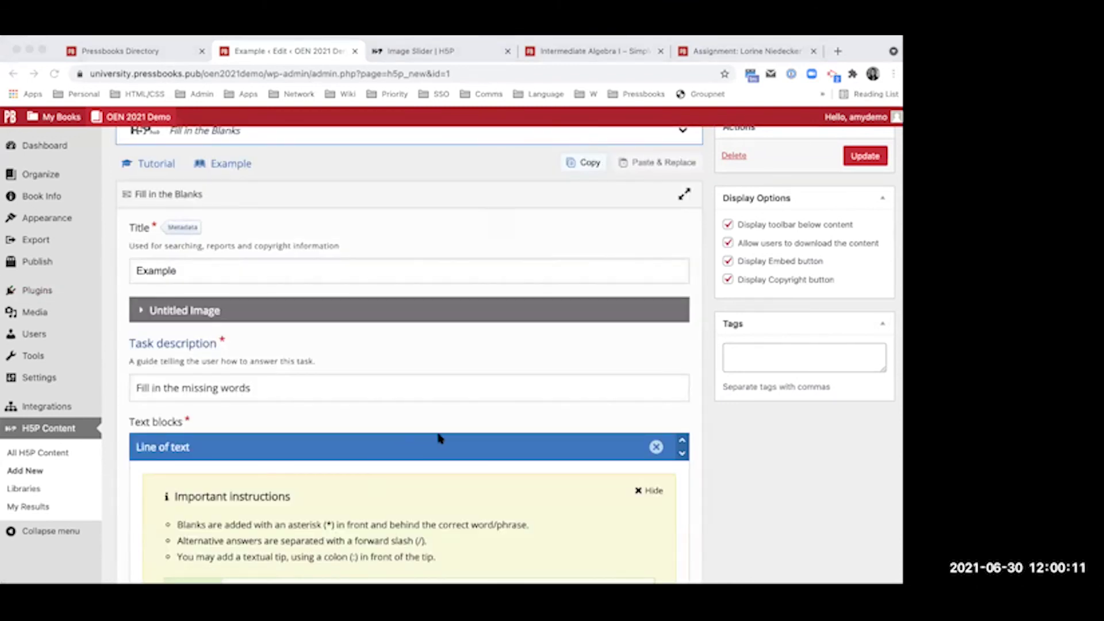
Step: Allow Hypothesis on chapters in the book's Hypothesis settings and save the changes
{"action": "left_click", "coordinate": [380, 393]}
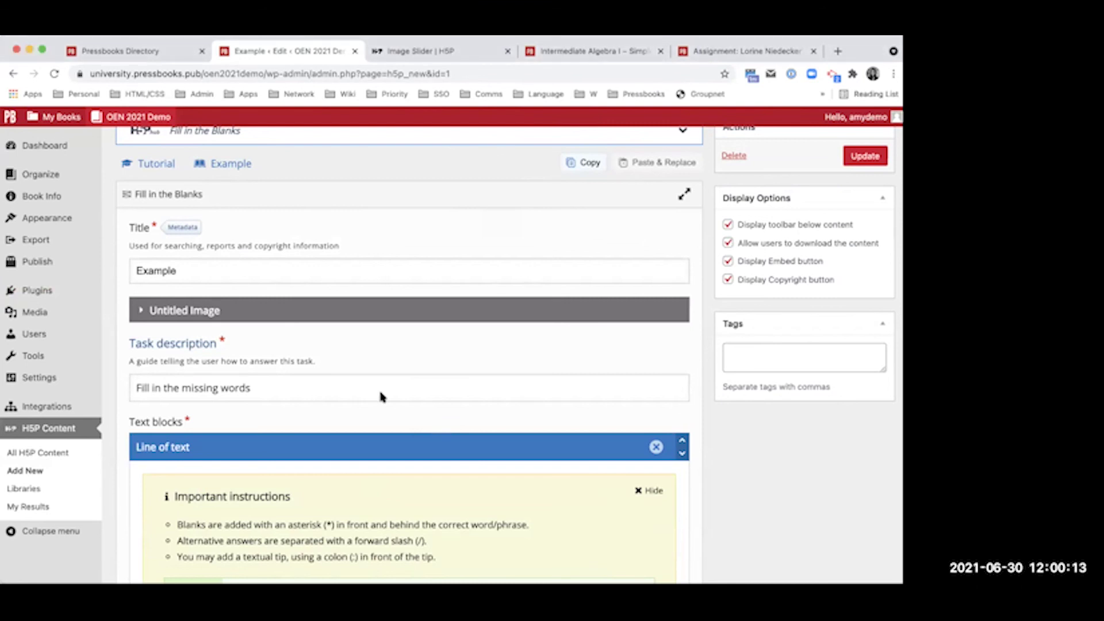
{"action": "mouse_move", "coordinate": [17, 352]}
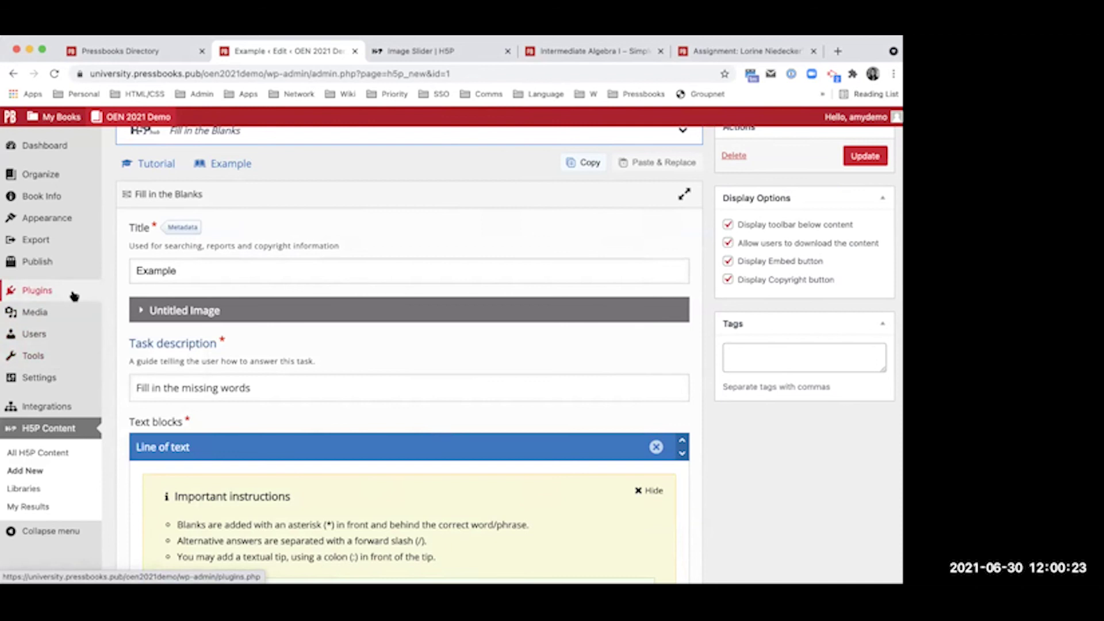
{"action": "mouse_move", "coordinate": [63, 385]}
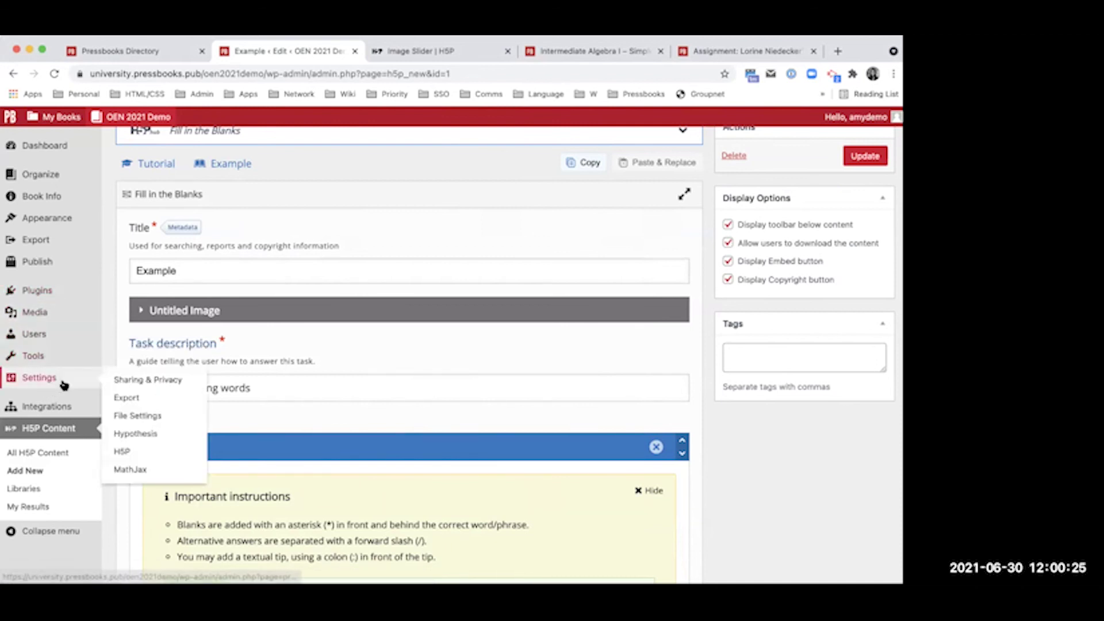
{"action": "left_click", "coordinate": [140, 430]}
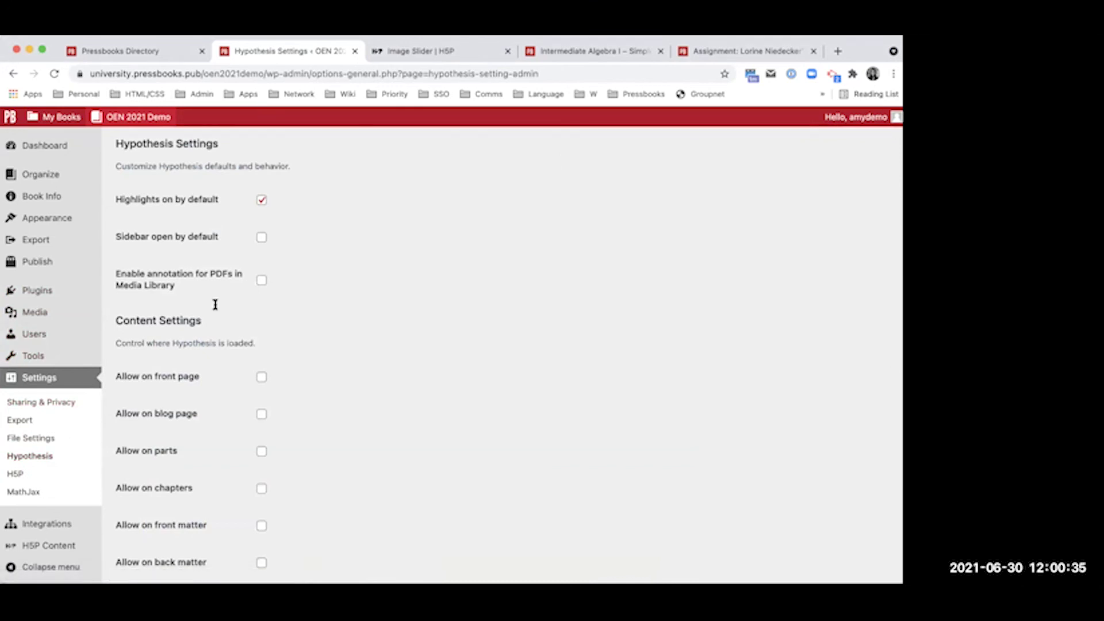
{"action": "scroll", "coordinate": [225, 435], "scroll_direction": "down", "scroll_amount": 1}
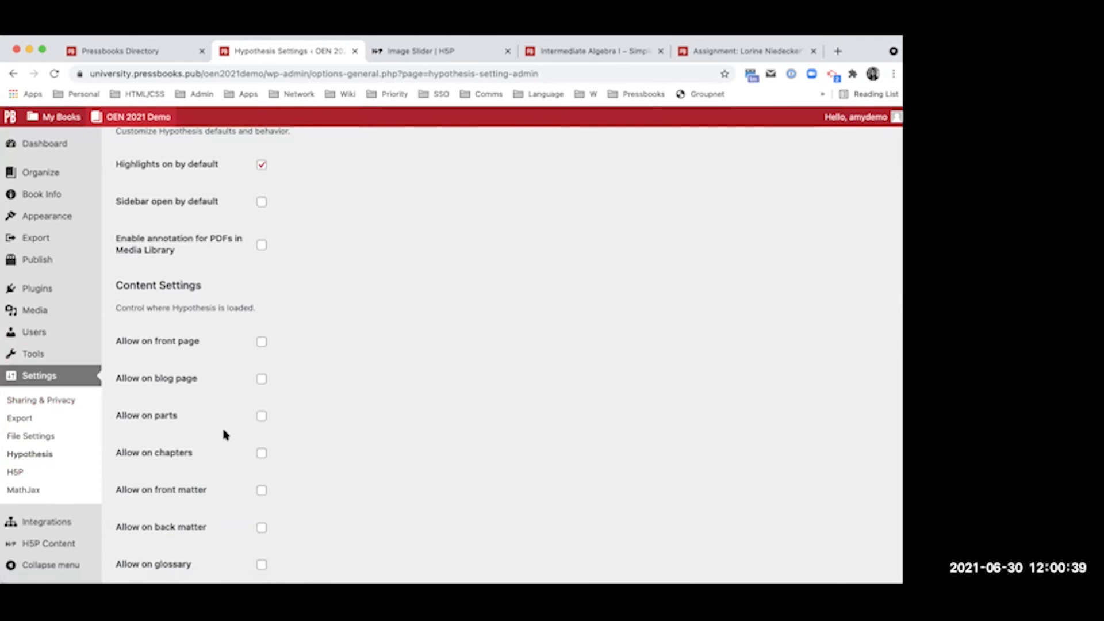
{"action": "scroll", "coordinate": [224, 435], "scroll_direction": "down", "scroll_amount": 1}
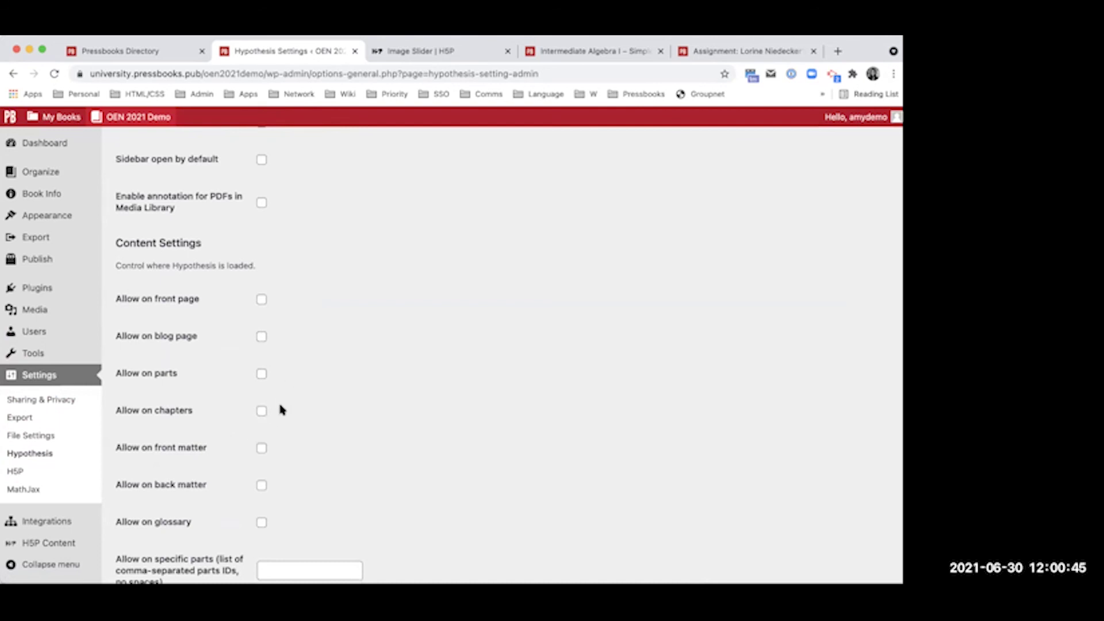
{"action": "left_click", "coordinate": [261, 411]}
{"action": "scroll", "coordinate": [332, 447], "scroll_direction": "down", "scroll_amount": 10}
{"action": "left_click", "coordinate": [131, 518]}
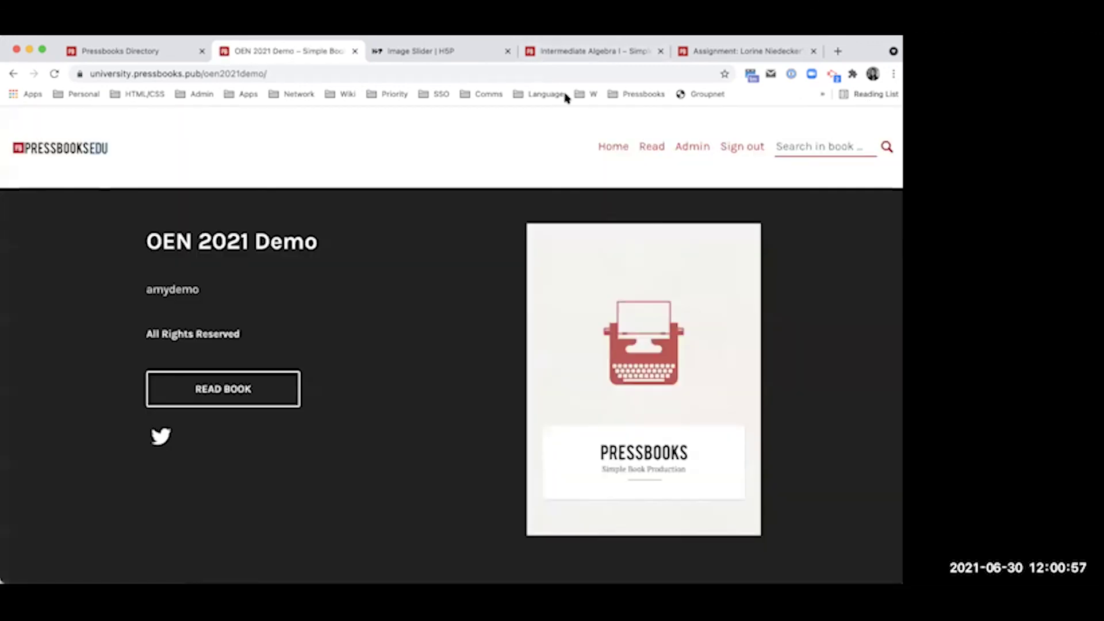
Step: Open Chapter 1 from the book's contents and expand the Hypothesis annotation sidebar
{"action": "scroll", "coordinate": [472, 368], "scroll_direction": "down", "scroll_amount": 5}
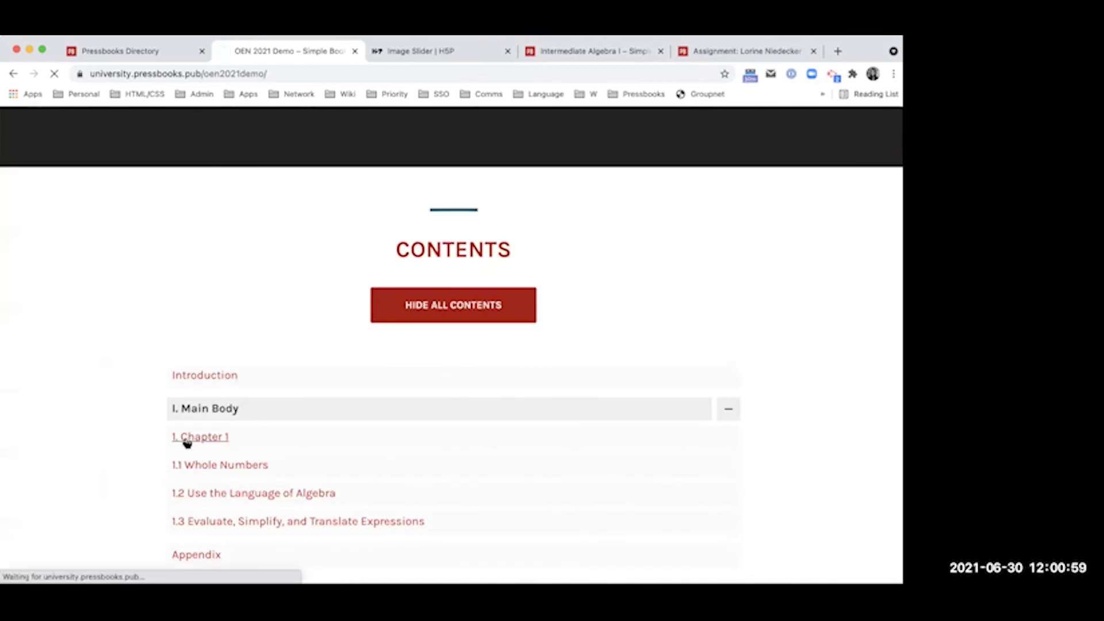
{"action": "left_click", "coordinate": [217, 441]}
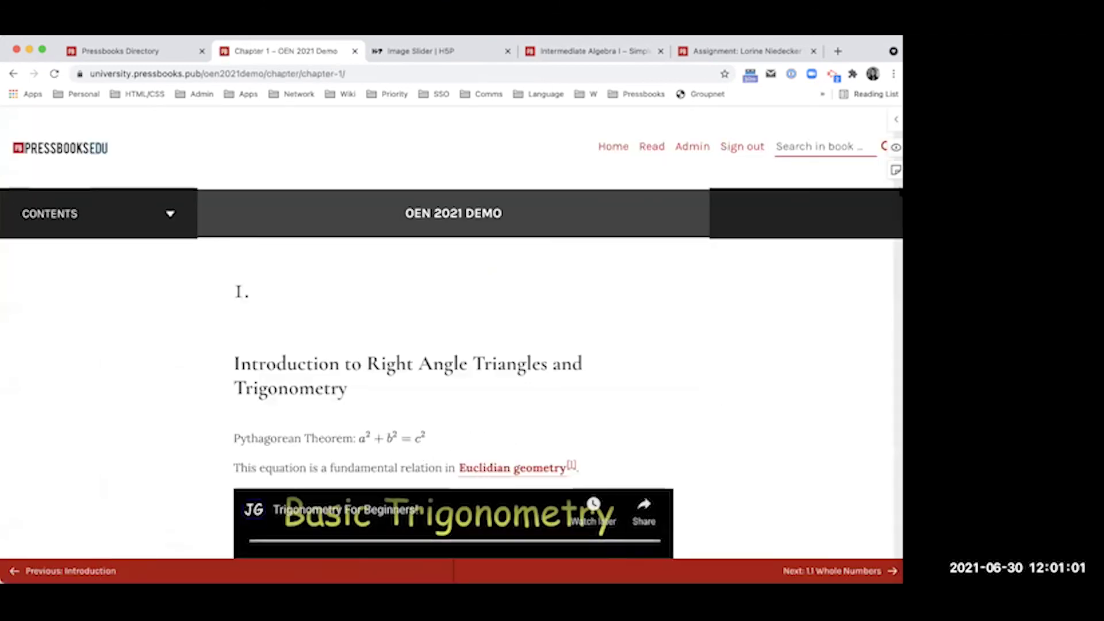
{"action": "left_click", "coordinate": [894, 120]}
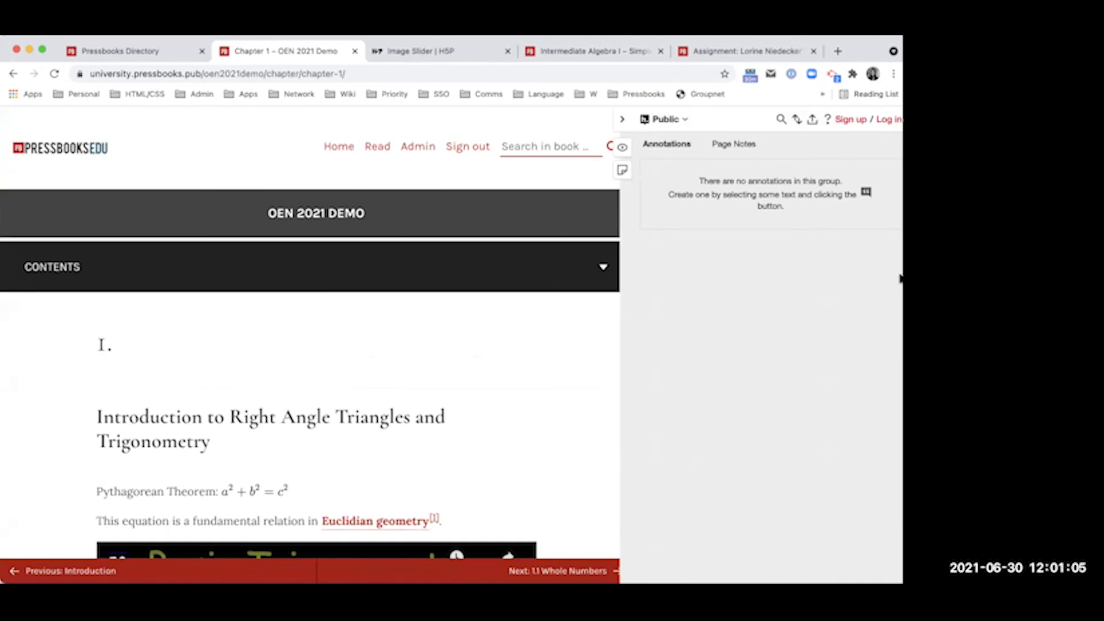
Step: Log in to Hypothesis and switch the annotation group to Public
{"action": "left_click", "coordinate": [886, 120]}
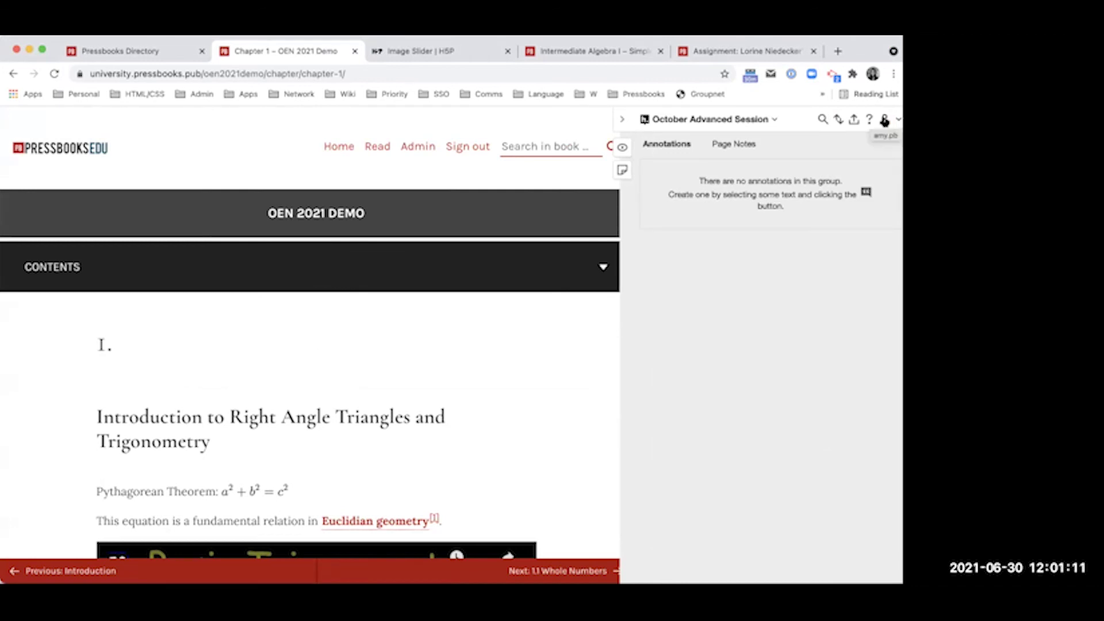
{"action": "left_click", "coordinate": [884, 120]}
{"action": "left_click", "coordinate": [767, 148]}
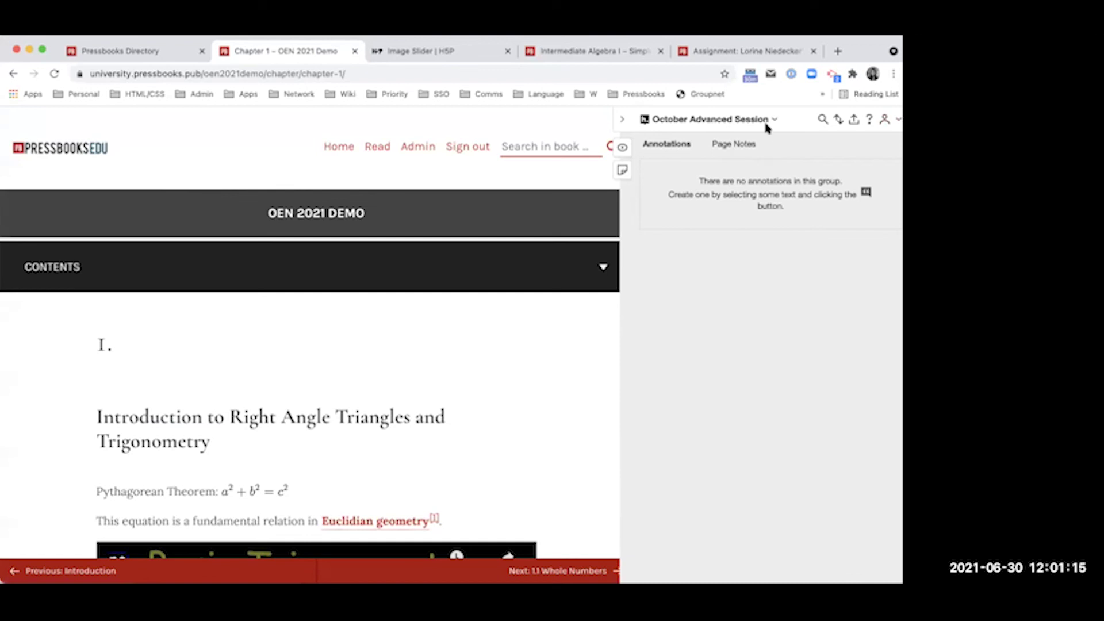
{"action": "left_click", "coordinate": [771, 120]}
{"action": "left_click", "coordinate": [717, 171]}
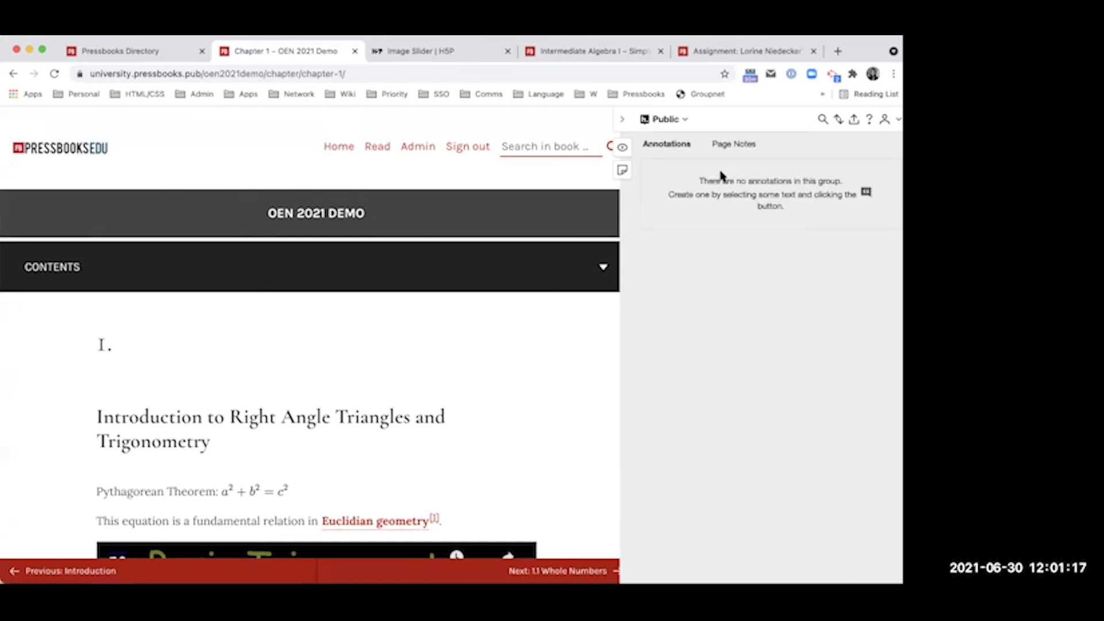
Step: Highlight the Pythagorean Theorem line in Chapter 1, view its entry among the annotations, and remove the highlight
{"action": "scroll", "coordinate": [402, 345], "scroll_direction": "down", "scroll_amount": 2}
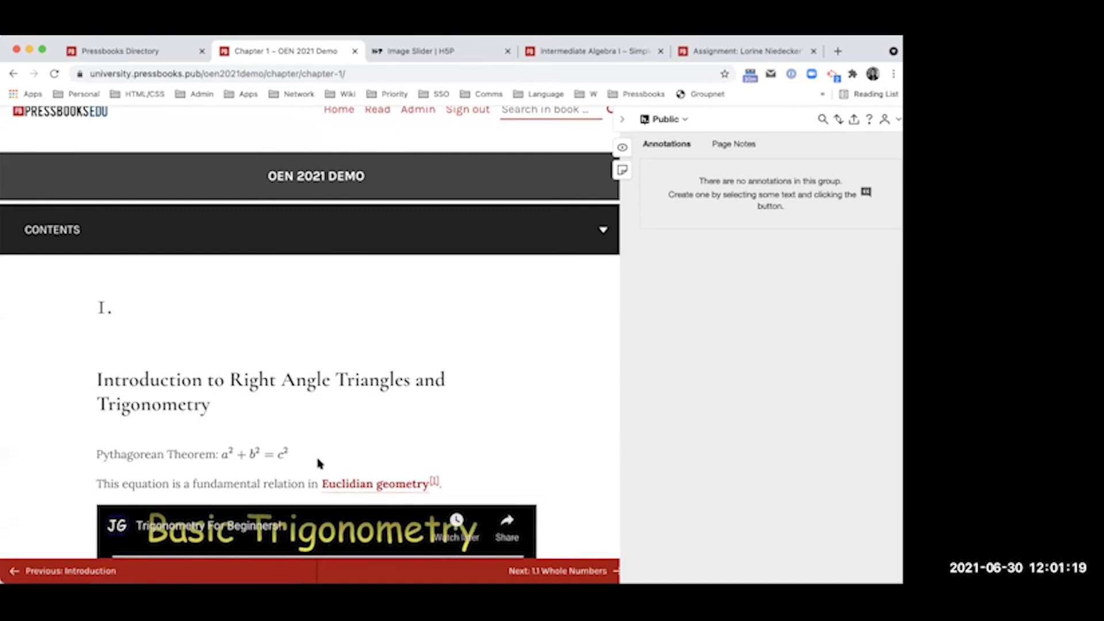
{"action": "left_click", "coordinate": [105, 460]}
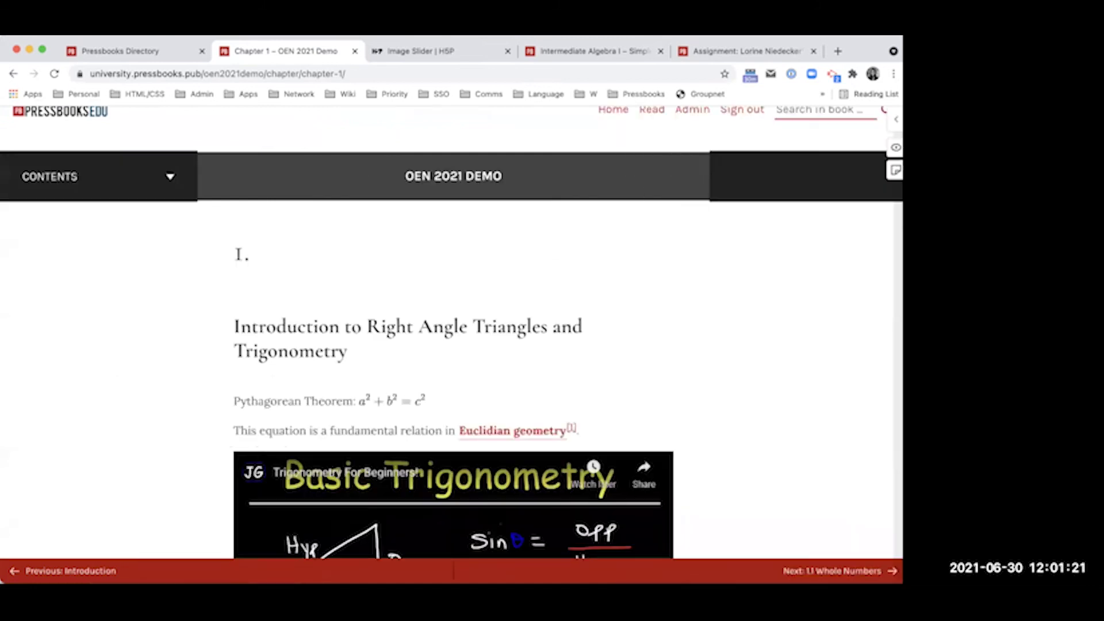
{"action": "left_click_drag", "start_coordinate": [233, 402], "coordinate": [433, 409]}
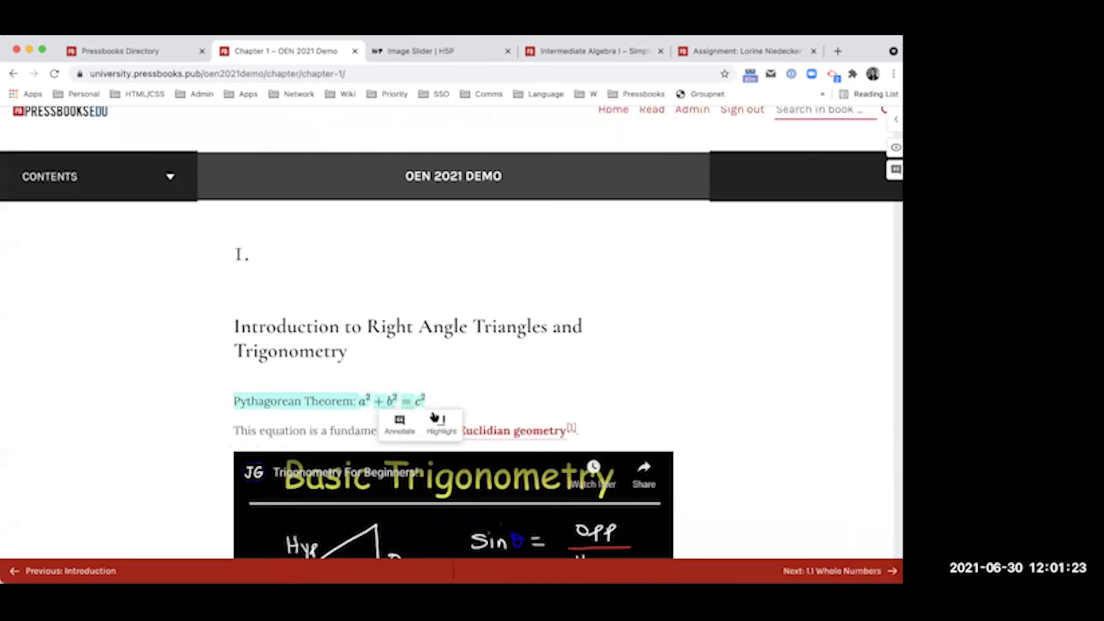
{"action": "left_click", "coordinate": [439, 423]}
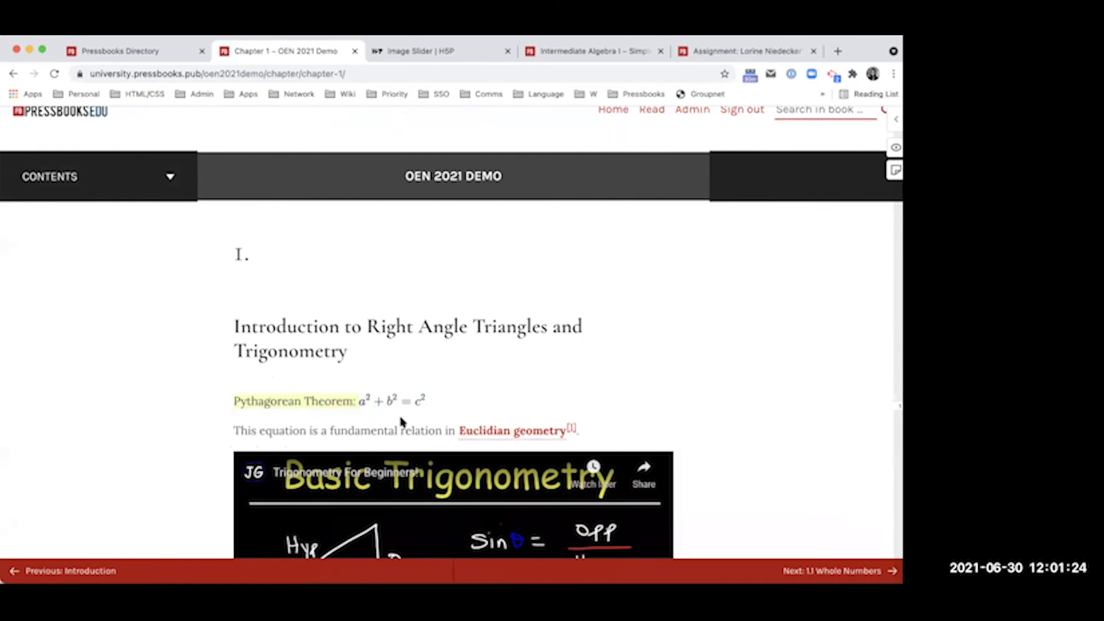
{"action": "left_click", "coordinate": [248, 397]}
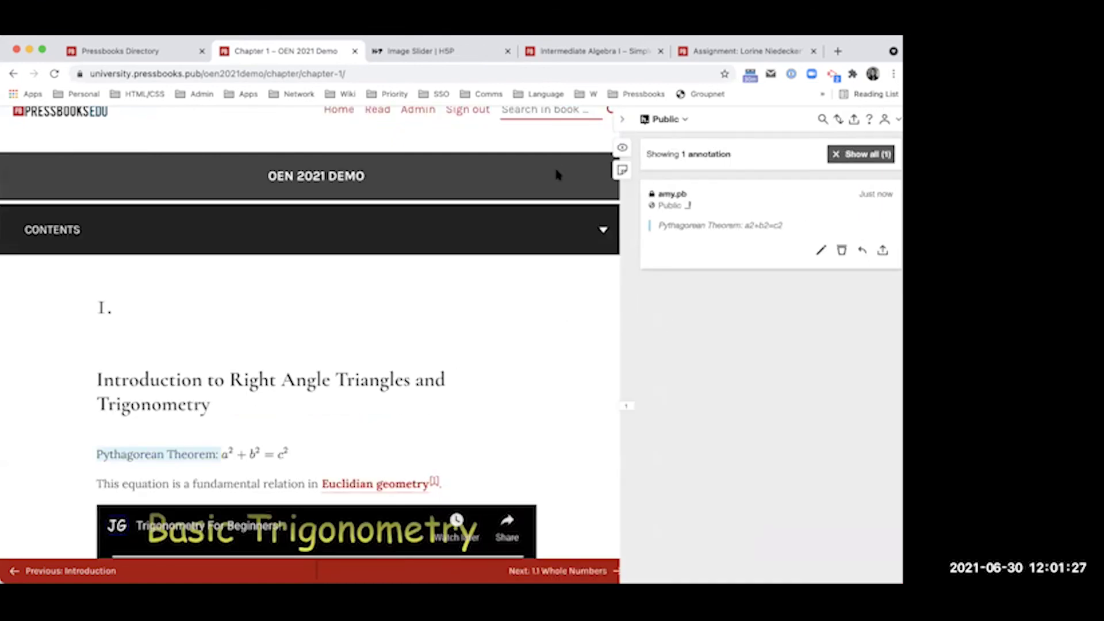
{"action": "left_click", "coordinate": [99, 459]}
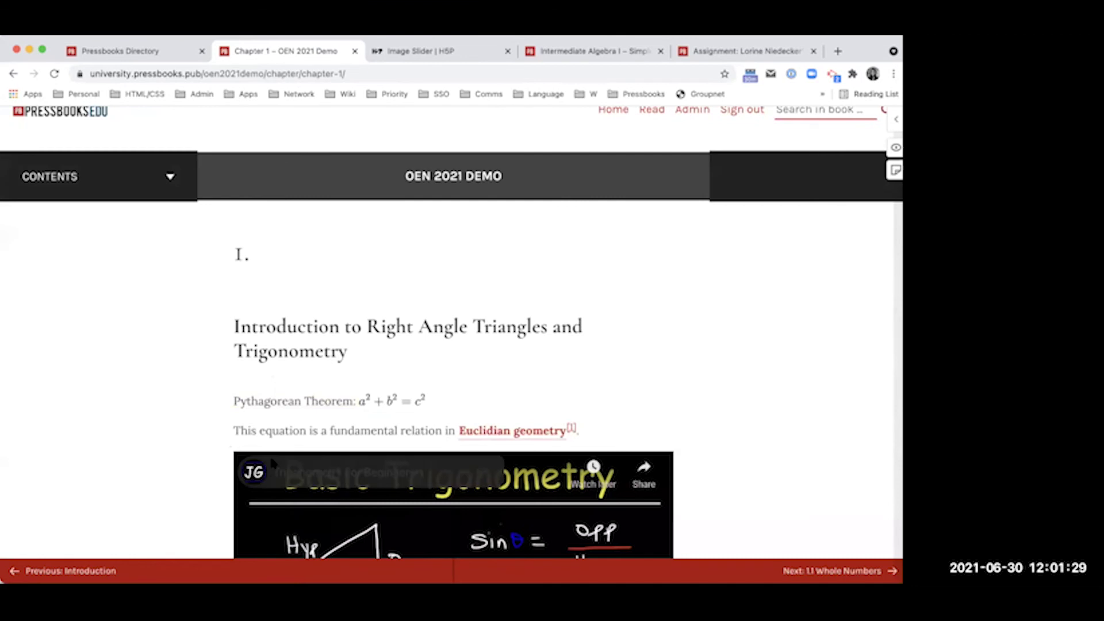
Step: Annotate the Pythagorean Theorem line with "I'm confused about this topic... To Review.." and post it to Only Me
{"action": "left_click_drag", "start_coordinate": [234, 402], "coordinate": [425, 401]}
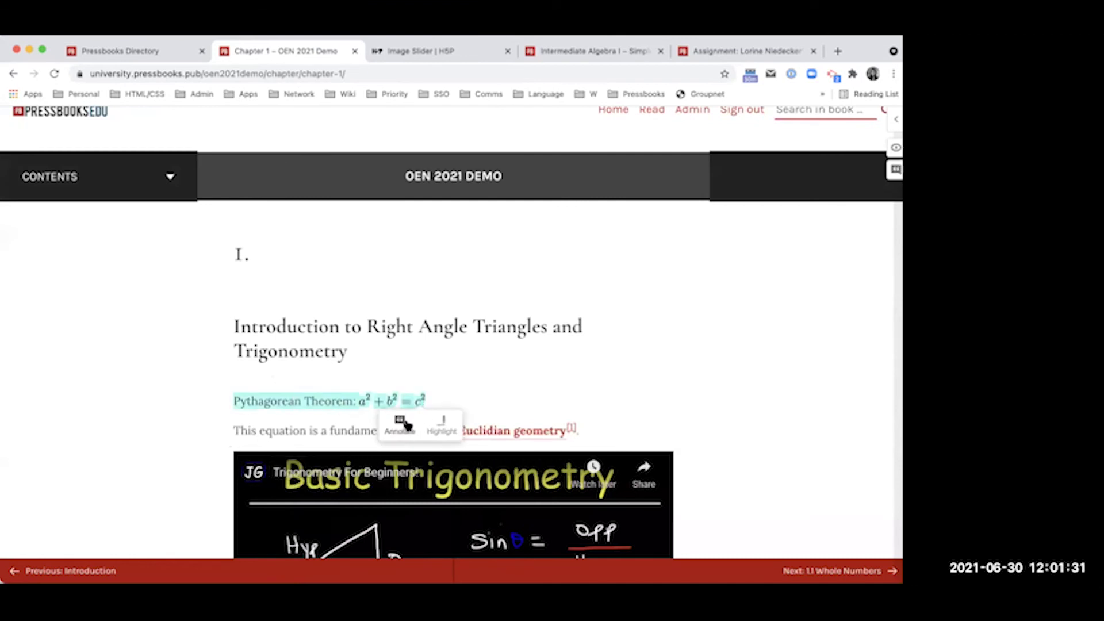
{"action": "left_click", "coordinate": [402, 424]}
{"action": "type", "text": "I'm confused about "}
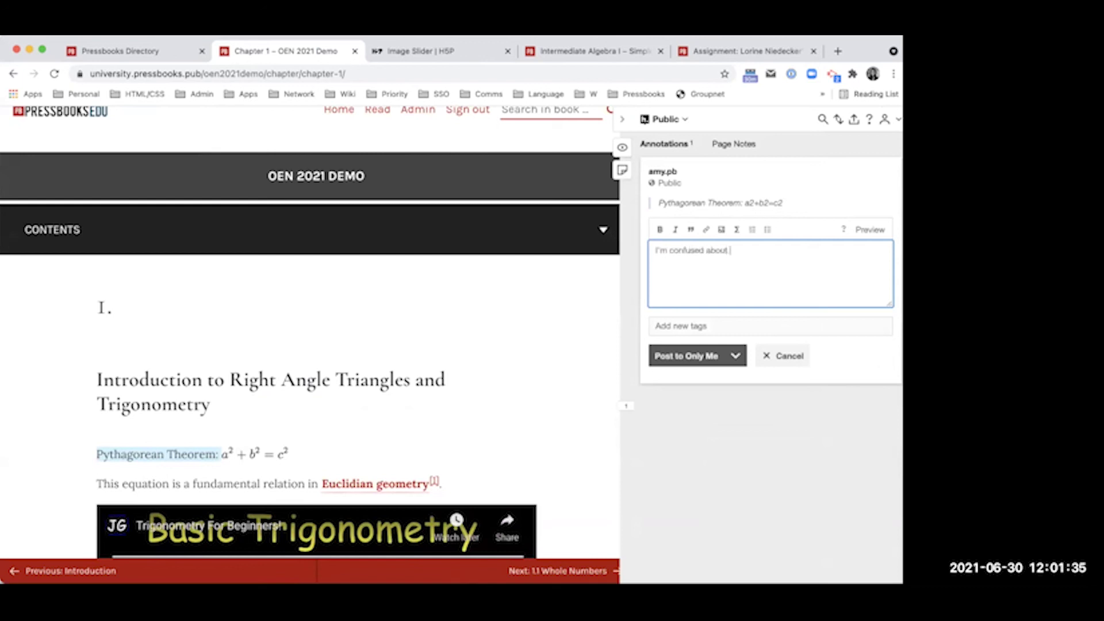
{"action": "type", "text": "this topic... To Review."}
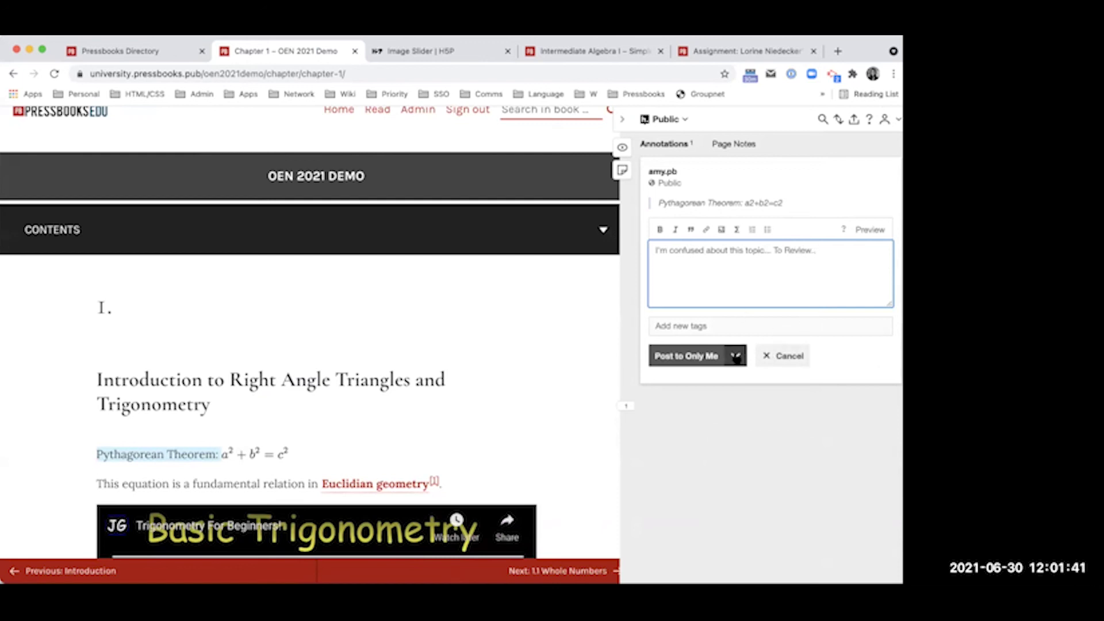
{"action": "left_click", "coordinate": [651, 354]}
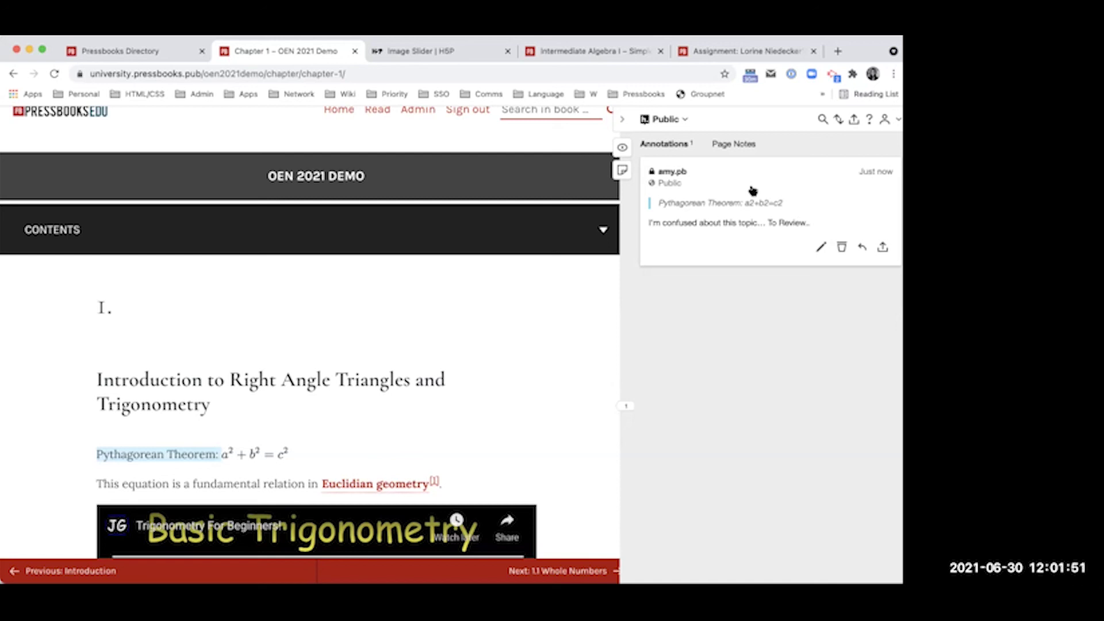
Step: Edit the Pythagorean Theorem annotation to change its visibility from Only Me to Public and repost it
{"action": "left_click", "coordinate": [821, 247]}
{"action": "triple_click", "coordinate": [817, 250]}
{"action": "left_click", "coordinate": [817, 250]}
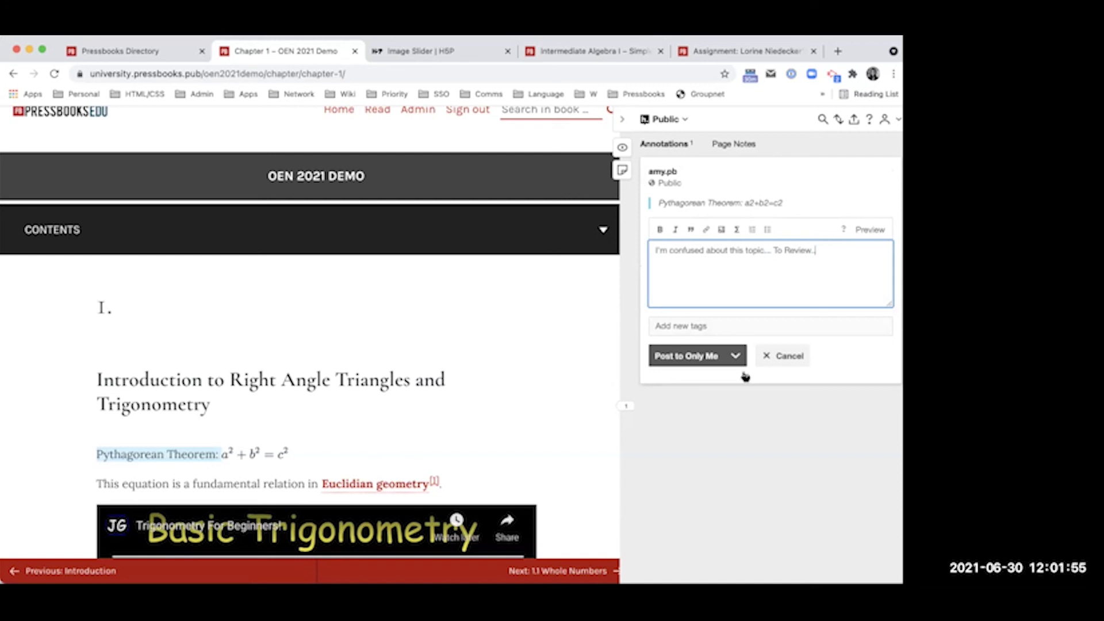
{"action": "left_click", "coordinate": [737, 359]}
{"action": "left_click", "coordinate": [702, 382]}
{"action": "left_click", "coordinate": [701, 361]}
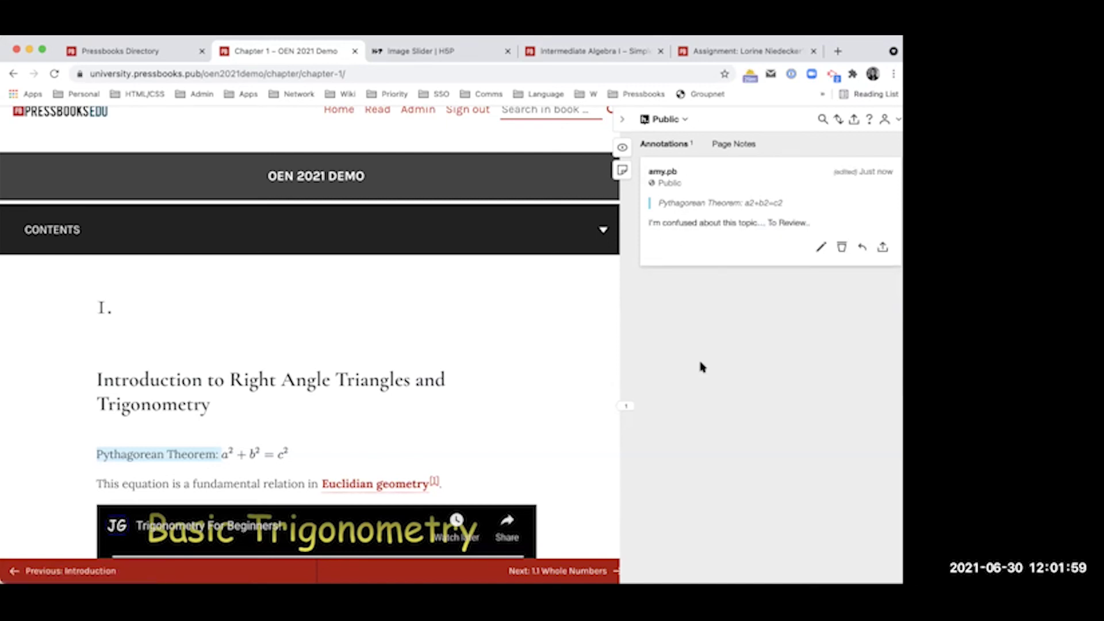
Step: Review the available annotation groups and the page notes, keep the Public group, and return to the annotations
{"action": "left_click", "coordinate": [687, 123]}
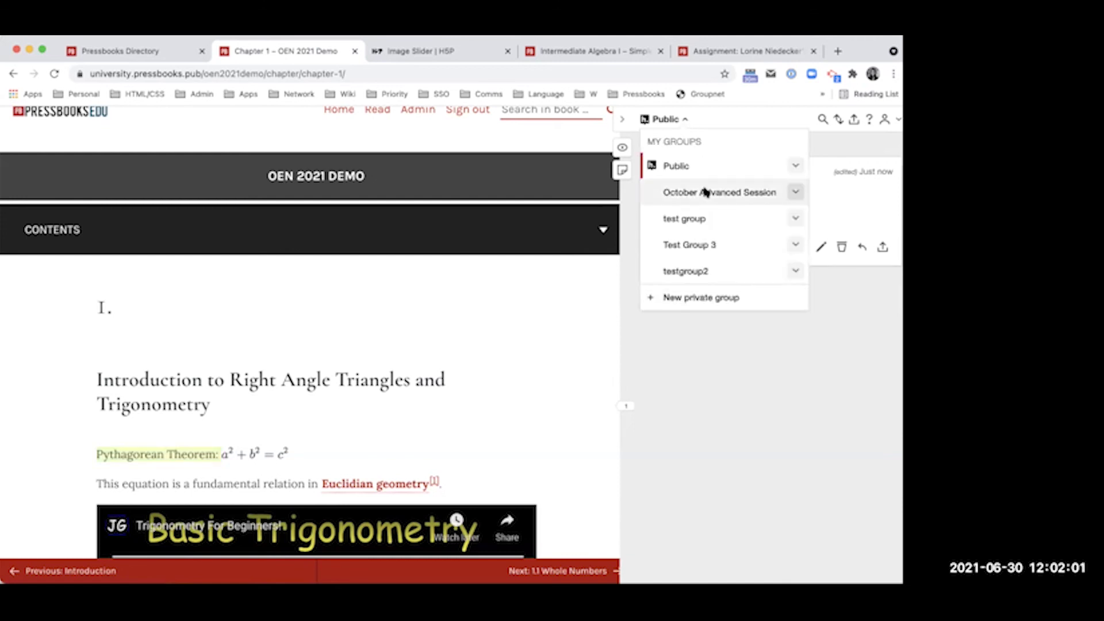
{"action": "left_click", "coordinate": [816, 323]}
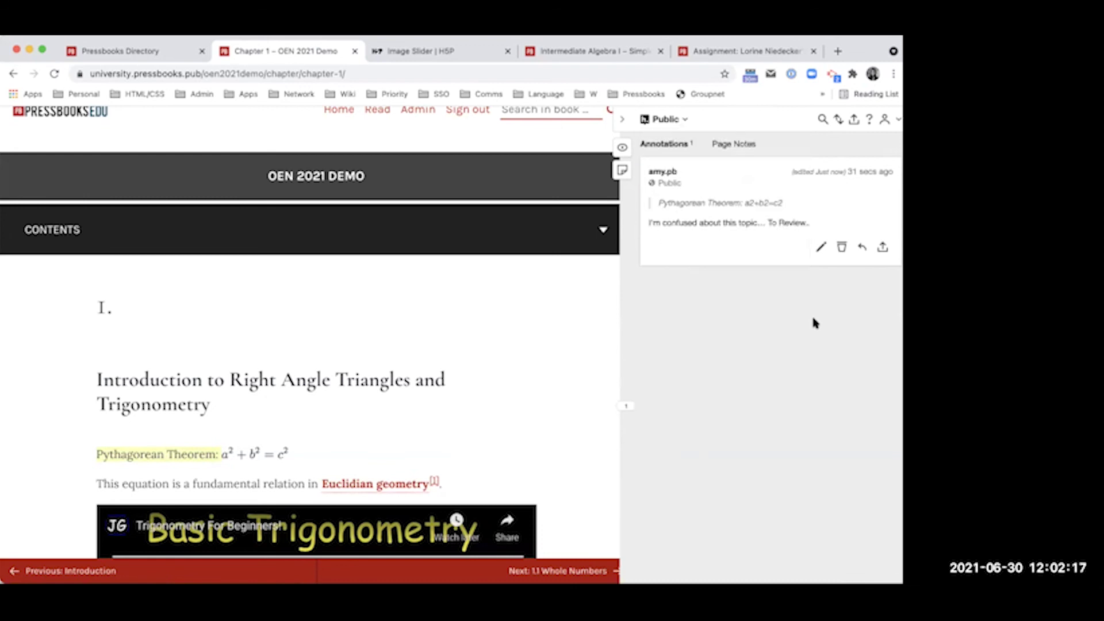
{"action": "left_click", "coordinate": [669, 120]}
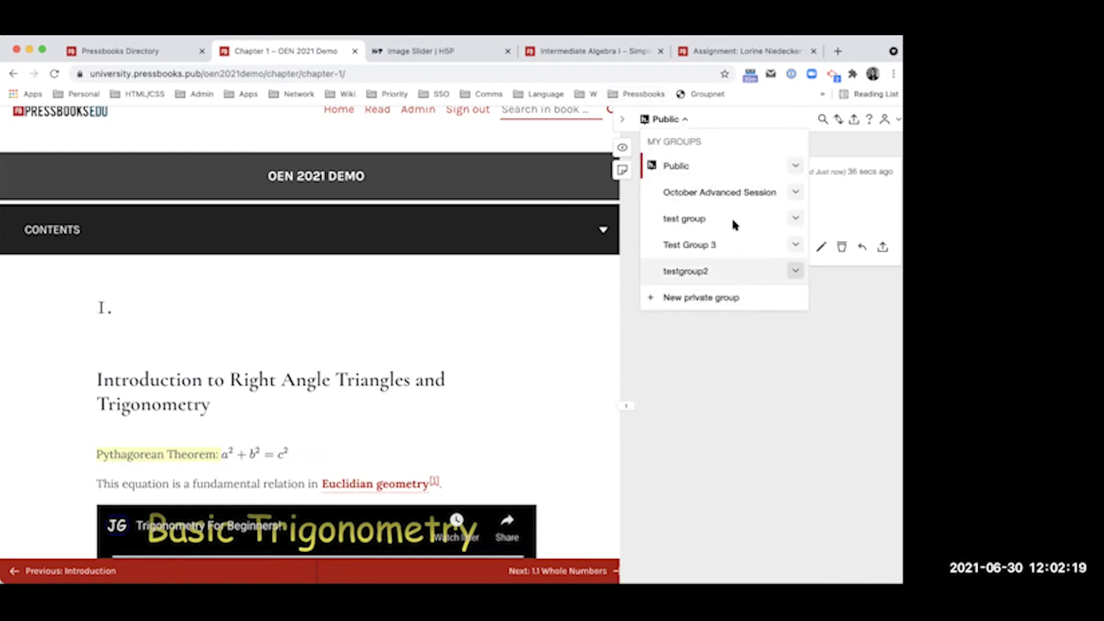
{"action": "left_click", "coordinate": [709, 173]}
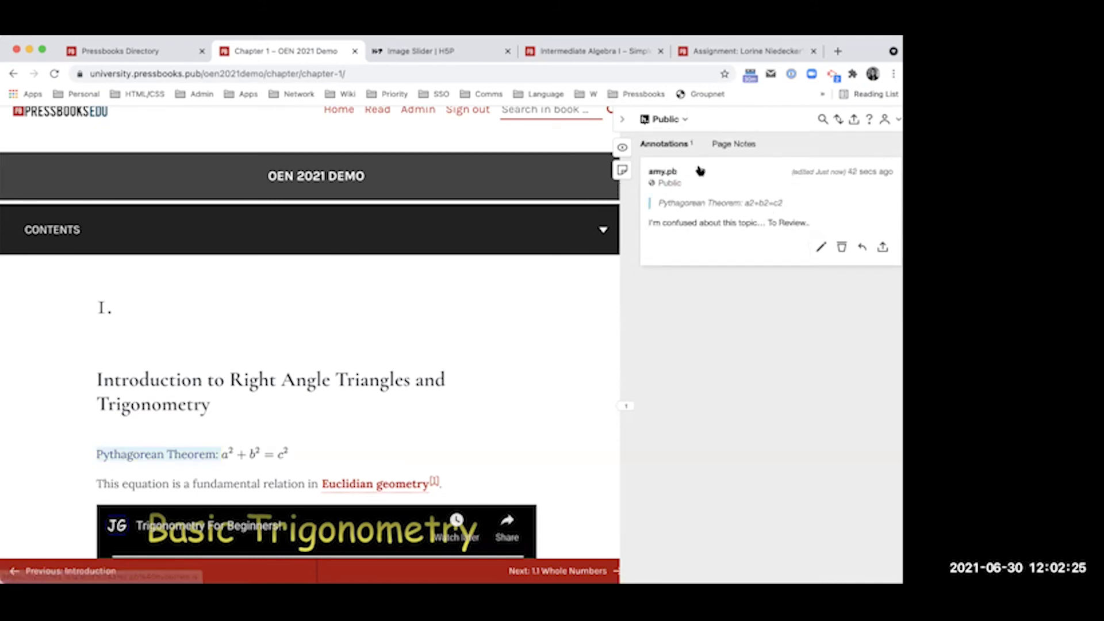
{"action": "left_click", "coordinate": [719, 145]}
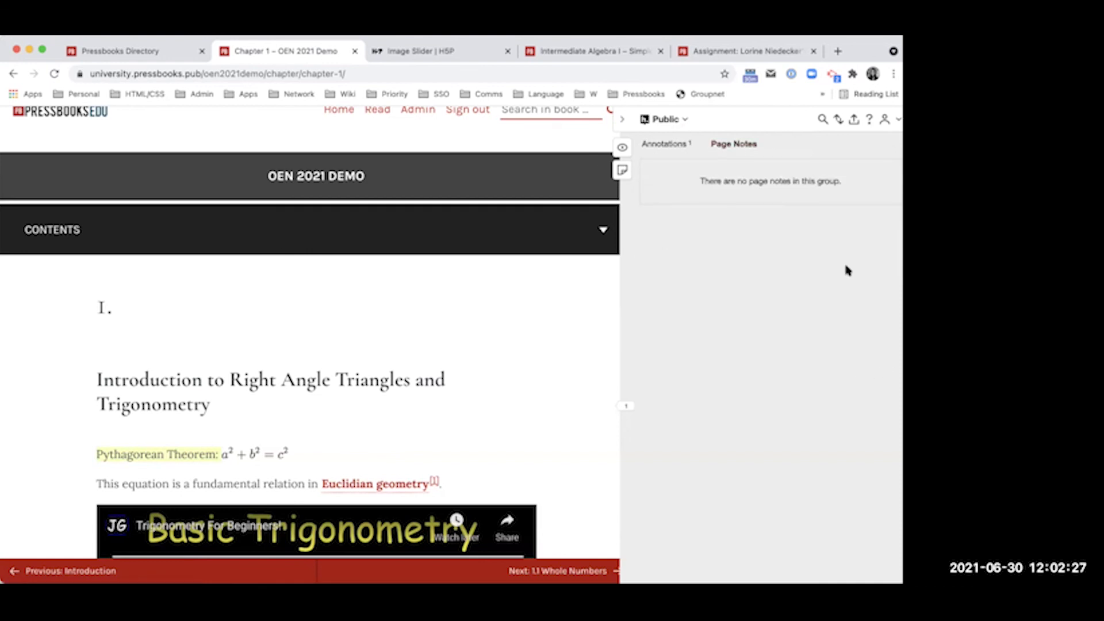
{"action": "left_click", "coordinate": [687, 145]}
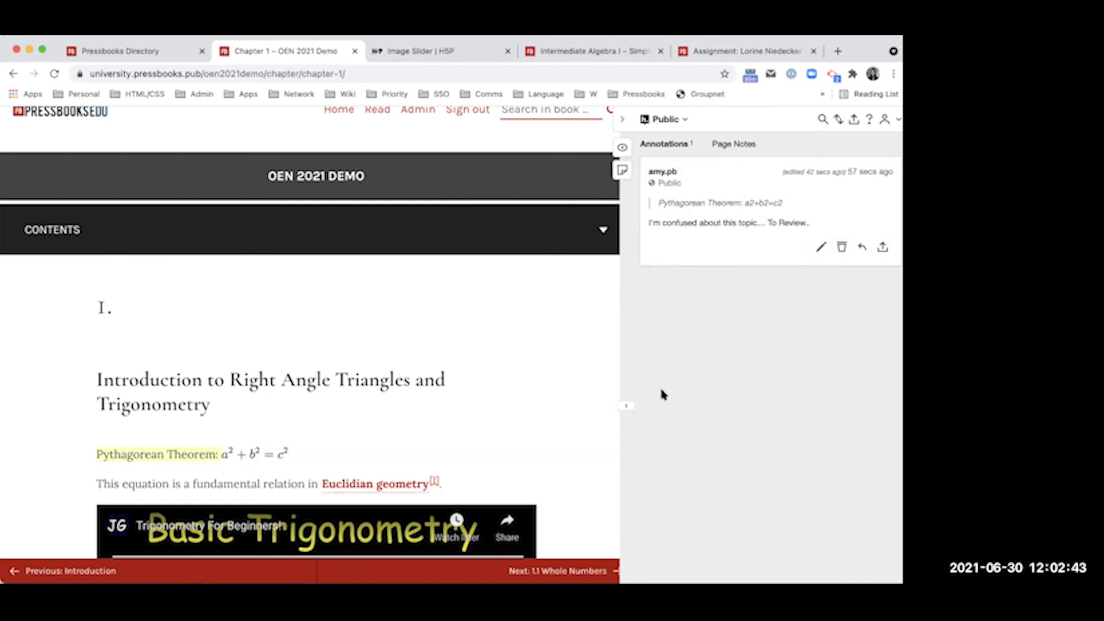
Step: Collapse and reopen the annotation sidebar to compare the chapter with and without it, leaving the sidebar open
{"action": "left_click", "coordinate": [628, 119]}
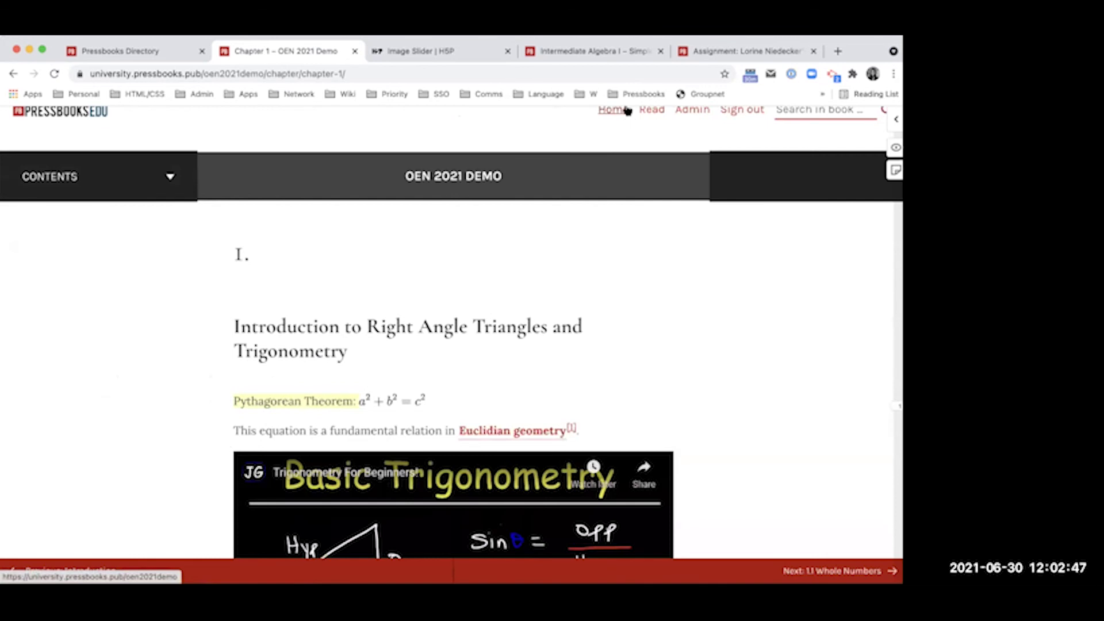
{"action": "left_click", "coordinate": [896, 119]}
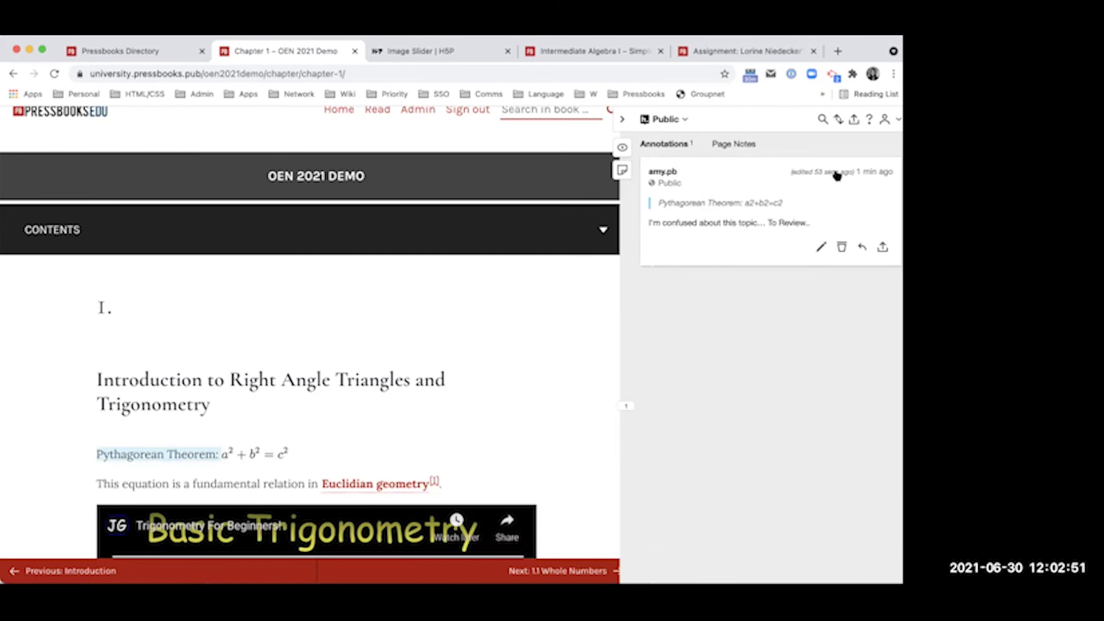
{"action": "left_click", "coordinate": [622, 120]}
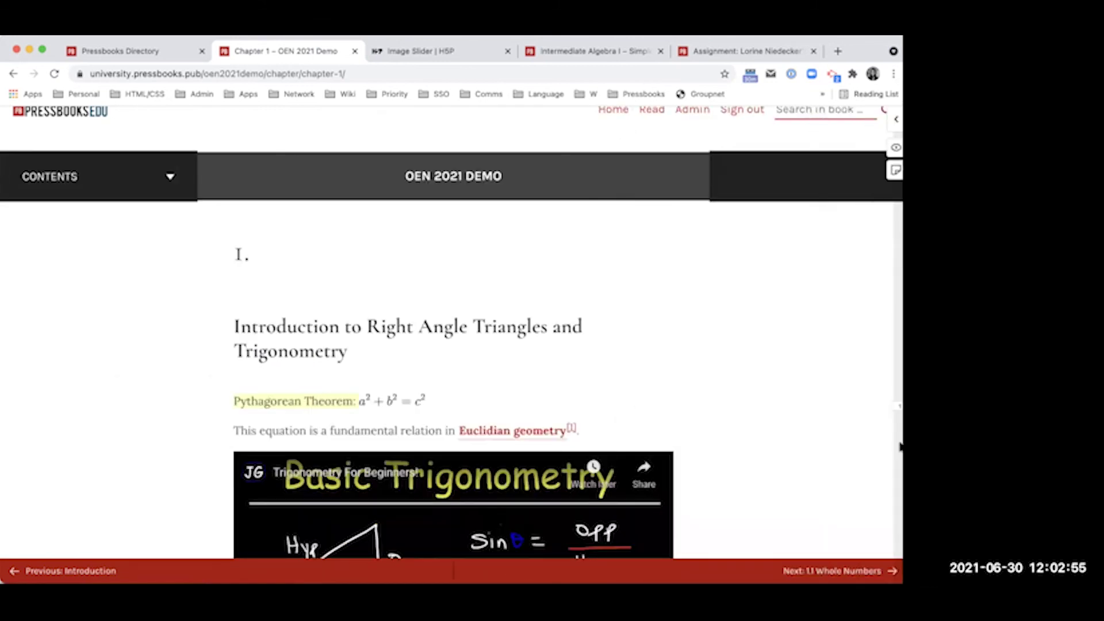
{"action": "left_click", "coordinate": [898, 121]}
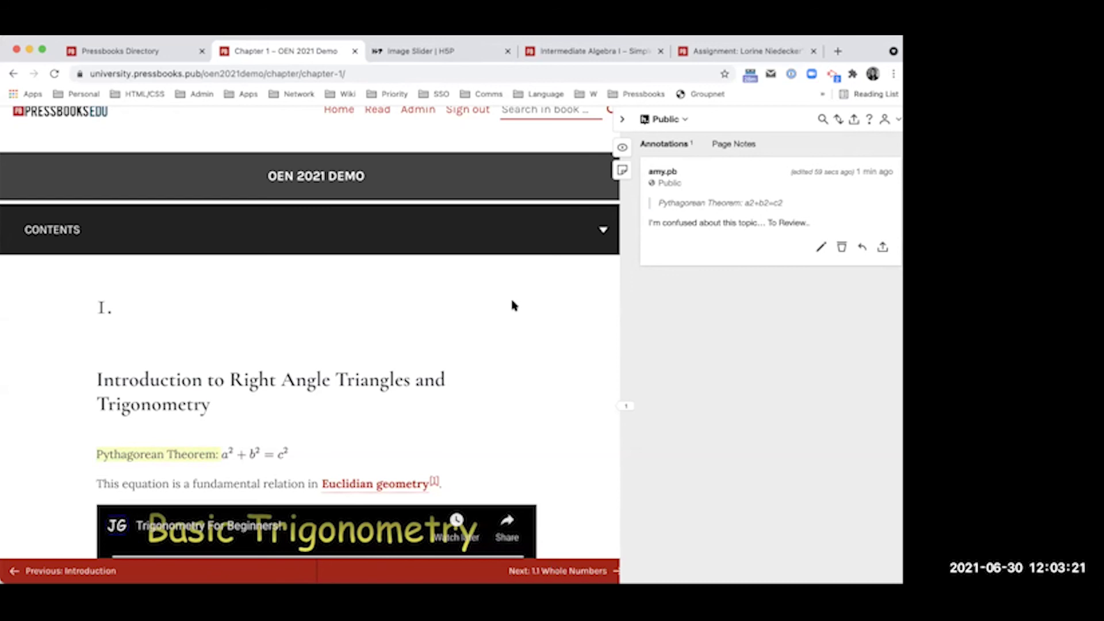
Step: Switch to the accessibility resources window and review the Digital Accessibility Teaching and Learning Resources page, including its open textbook listings
{"action": "key", "text": "super+grave"}
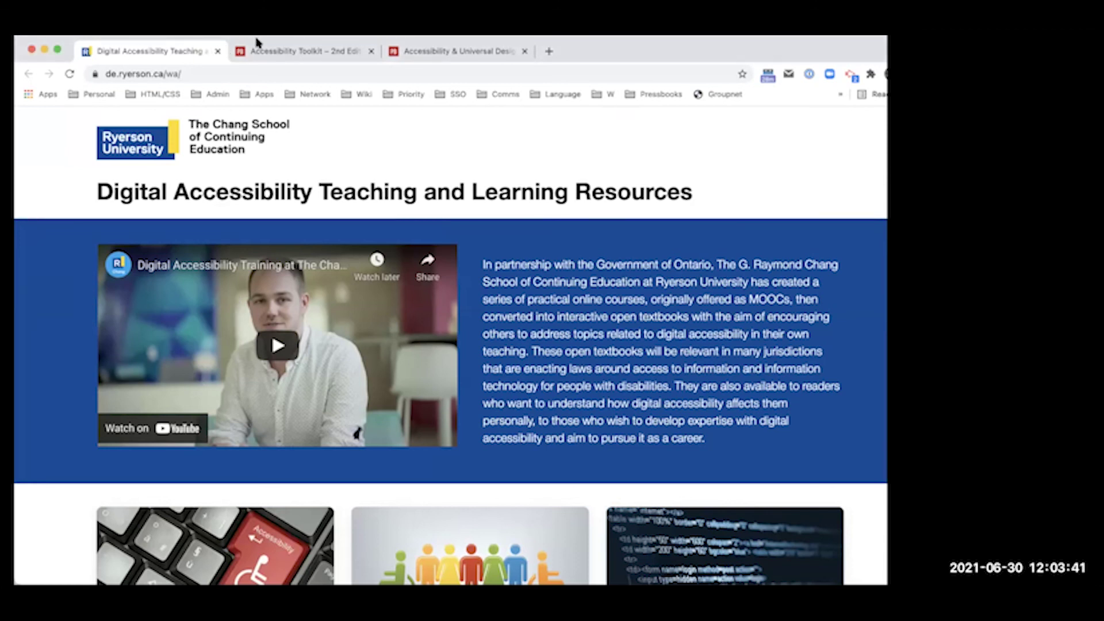
{"action": "left_click", "coordinate": [360, 54]}
{"action": "left_click", "coordinate": [418, 54]}
{"action": "left_click", "coordinate": [137, 52]}
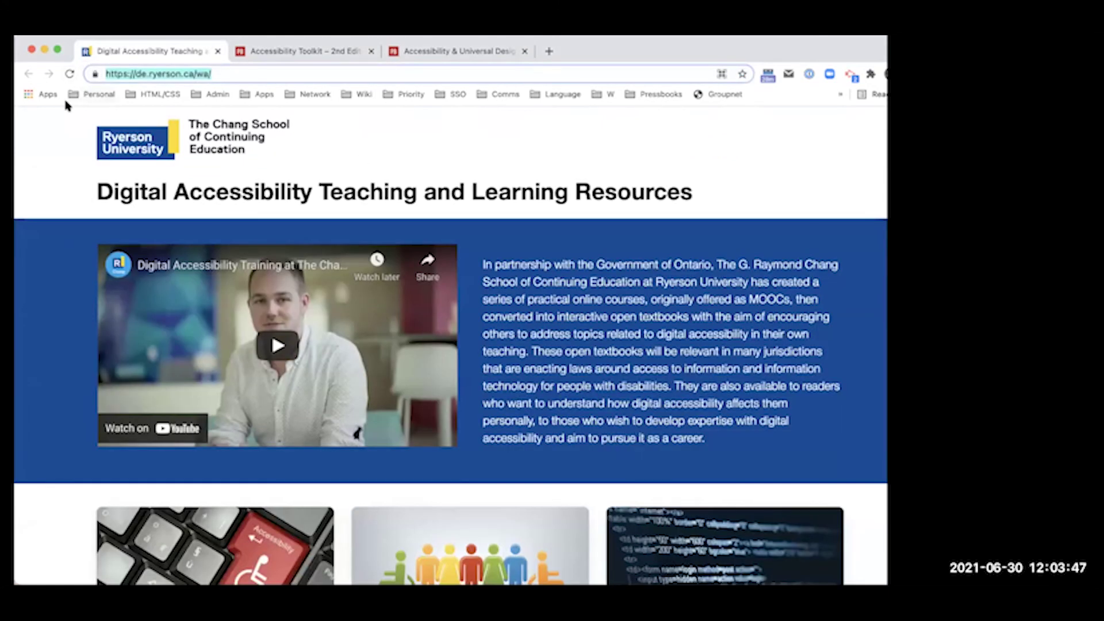
{"action": "scroll", "coordinate": [61, 112], "scroll_direction": "down", "scroll_amount": 3}
{"action": "scroll", "coordinate": [104, 112], "scroll_direction": "up", "scroll_amount": 3}
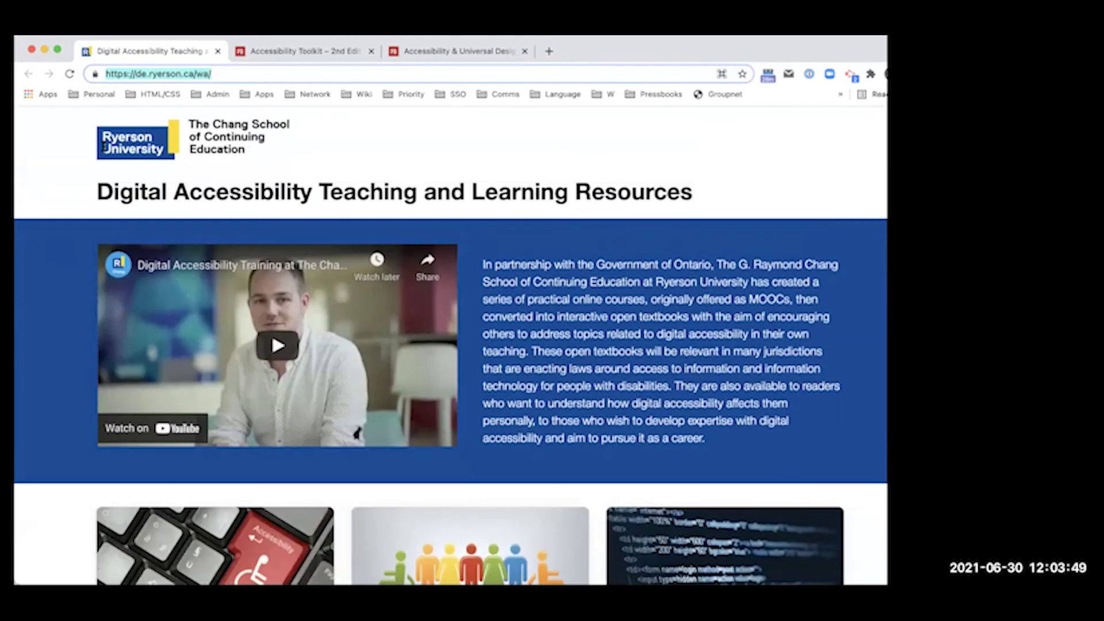
{"action": "scroll", "coordinate": [370, 166], "scroll_direction": "down", "scroll_amount": 1}
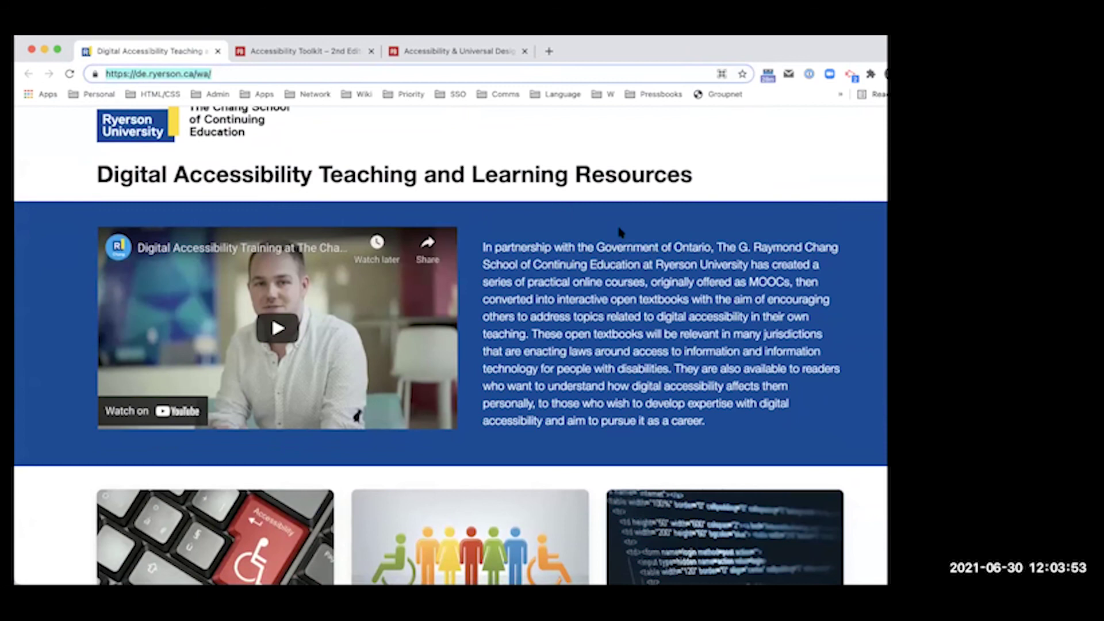
{"action": "scroll", "coordinate": [598, 270], "scroll_direction": "down", "scroll_amount": 3}
{"action": "scroll", "coordinate": [591, 280], "scroll_direction": "up", "scroll_amount": 1}
{"action": "scroll", "coordinate": [591, 280], "scroll_direction": "up", "scroll_amount": 1}
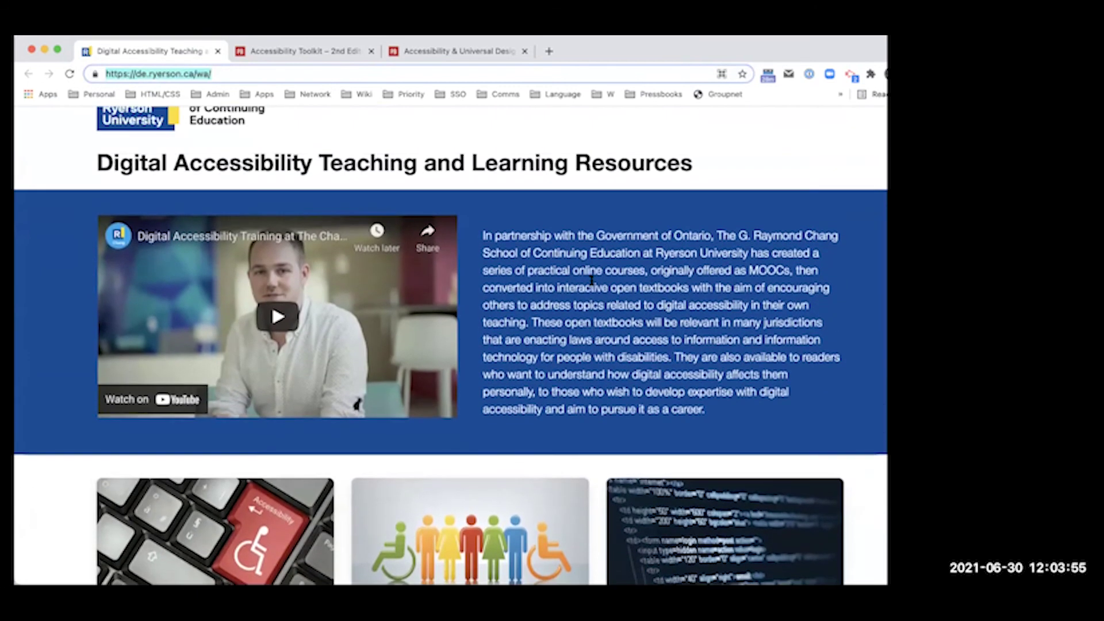
{"action": "scroll", "coordinate": [593, 283], "scroll_direction": "down", "scroll_amount": 4}
{"action": "scroll", "coordinate": [593, 285], "scroll_direction": "down", "scroll_amount": 3}
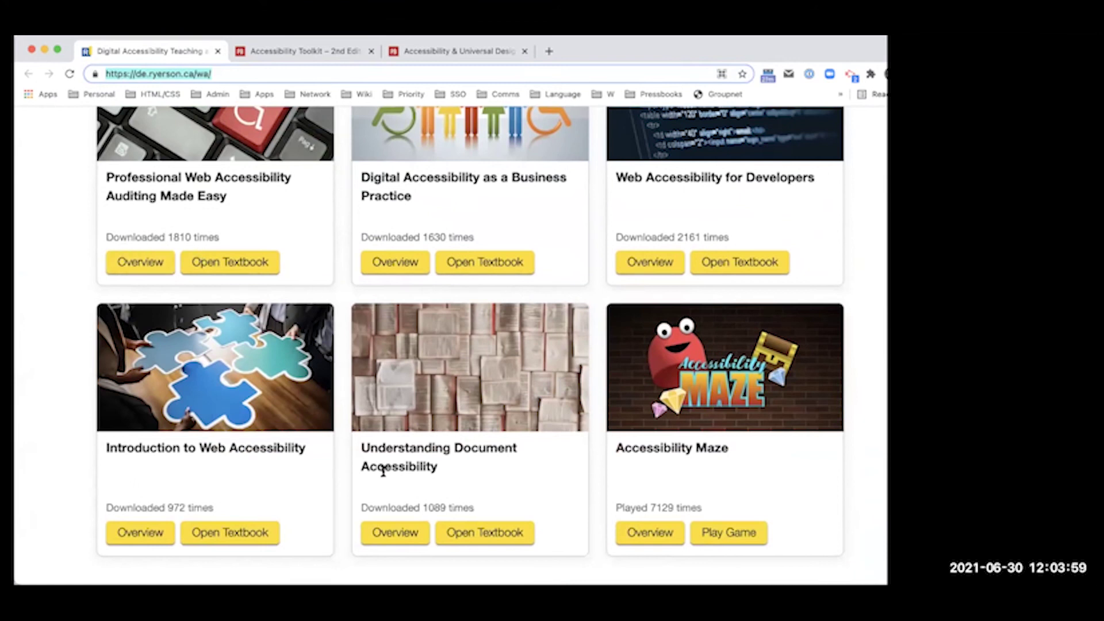
Step: Show the Accessibility Toolkit – 2nd Edition book, select its web address, and review the Key Concepts and Best Practices chapters
{"action": "left_click", "coordinate": [336, 59]}
{"action": "key", "text": "super+l"}
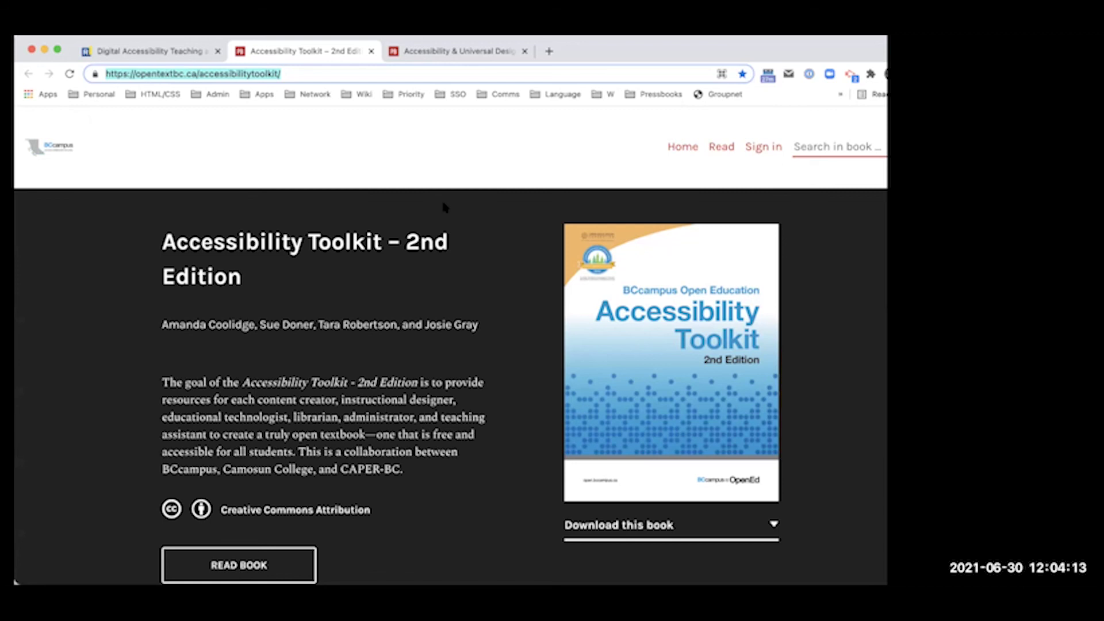
{"action": "scroll", "coordinate": [406, 454], "scroll_direction": "down", "scroll_amount": 10}
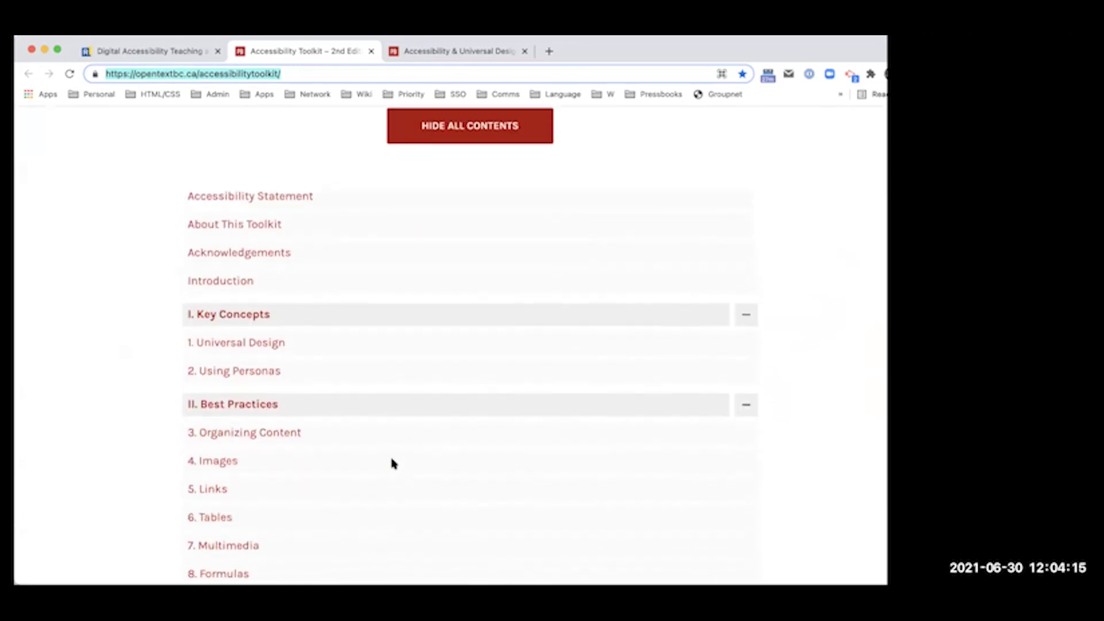
{"action": "scroll", "coordinate": [401, 390], "scroll_direction": "down", "scroll_amount": 3}
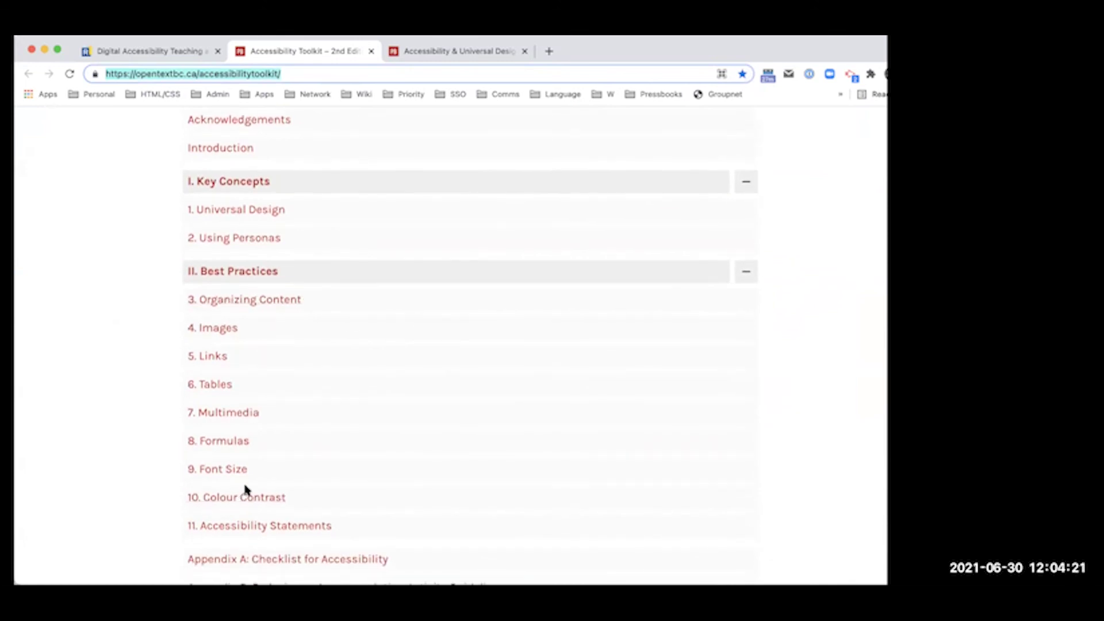
Step: Show the Pressbooks User Guide chapter on Accessibility & Universal Design, select its address, and read down to the platform accessibility section
{"action": "left_click", "coordinate": [448, 51]}
{"action": "key", "text": "super+l"}
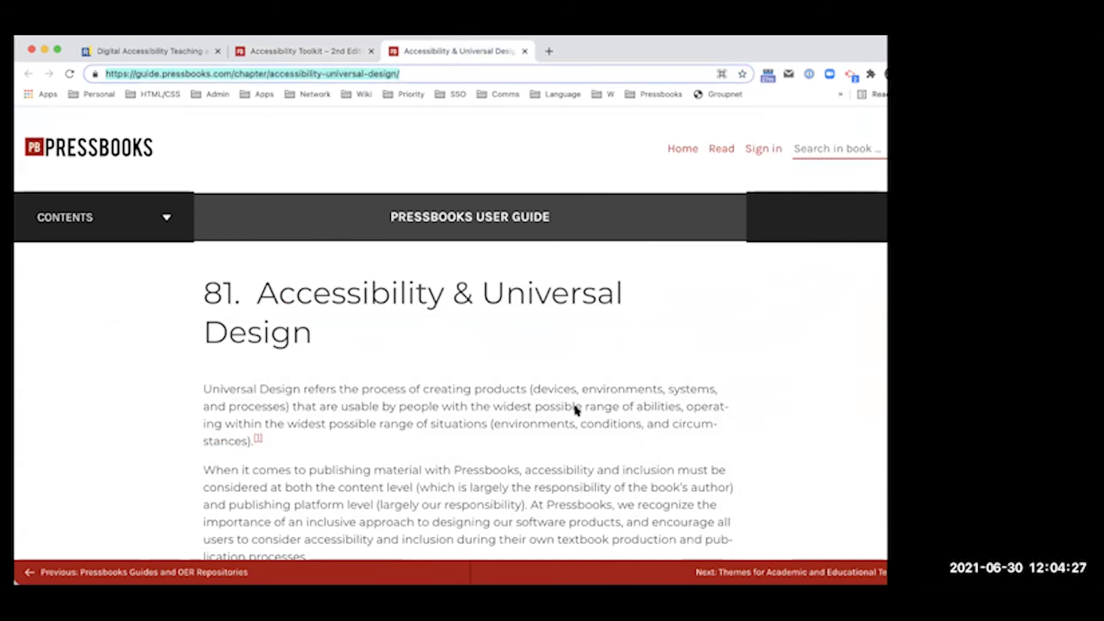
{"action": "scroll", "coordinate": [576, 408], "scroll_direction": "down", "scroll_amount": 7}
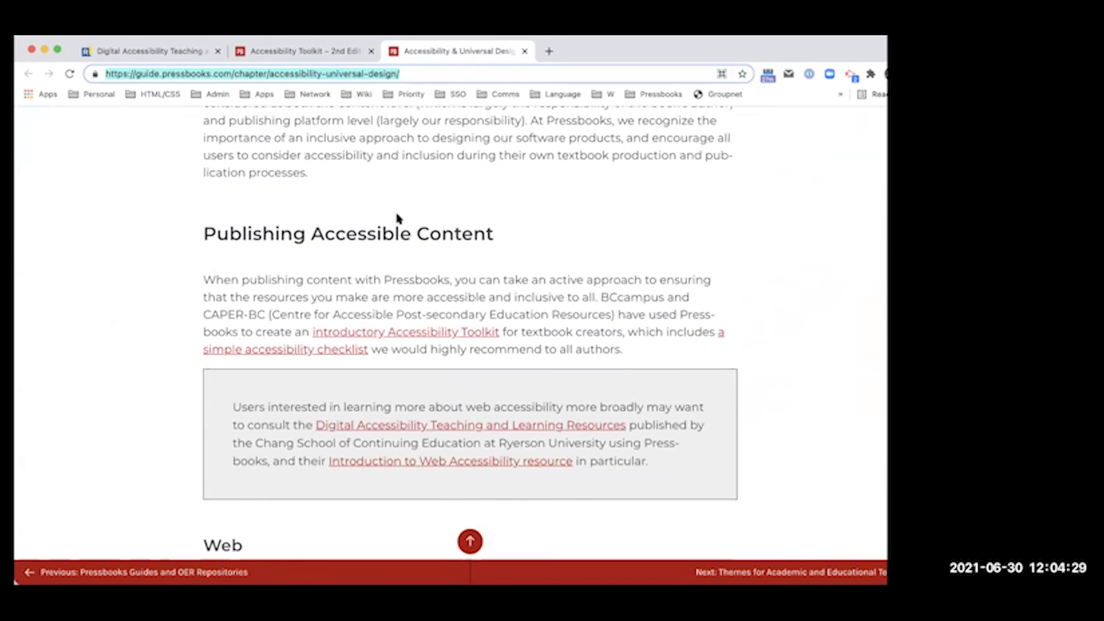
{"action": "scroll", "coordinate": [403, 219], "scroll_direction": "down", "scroll_amount": 3}
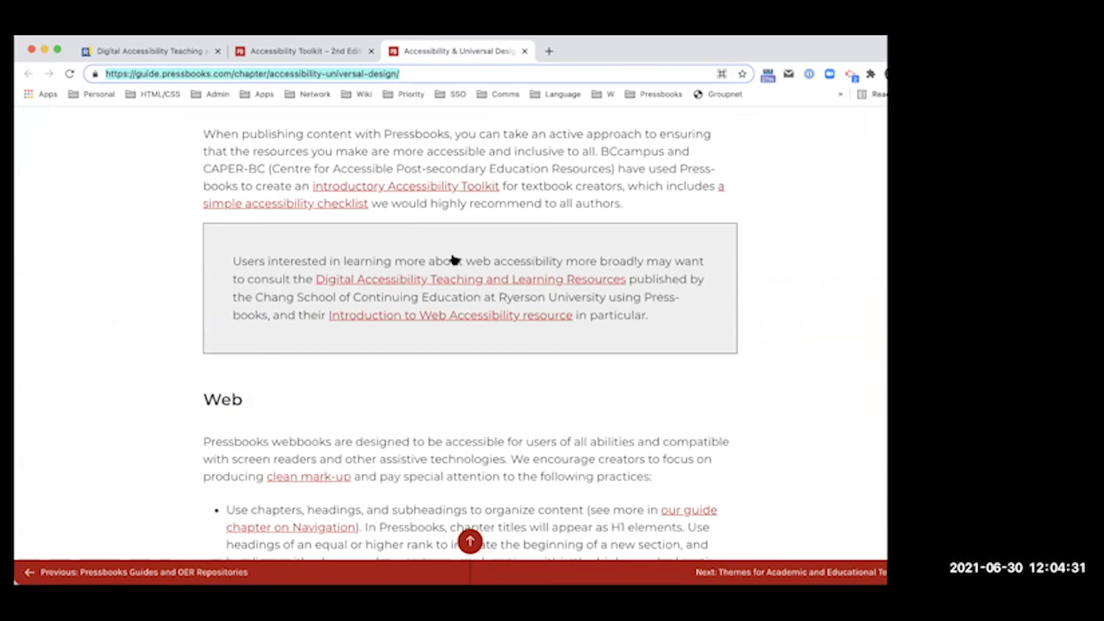
{"action": "scroll", "coordinate": [434, 301], "scroll_direction": "down", "scroll_amount": 10}
{"action": "scroll", "coordinate": [420, 236], "scroll_direction": "down", "scroll_amount": 9}
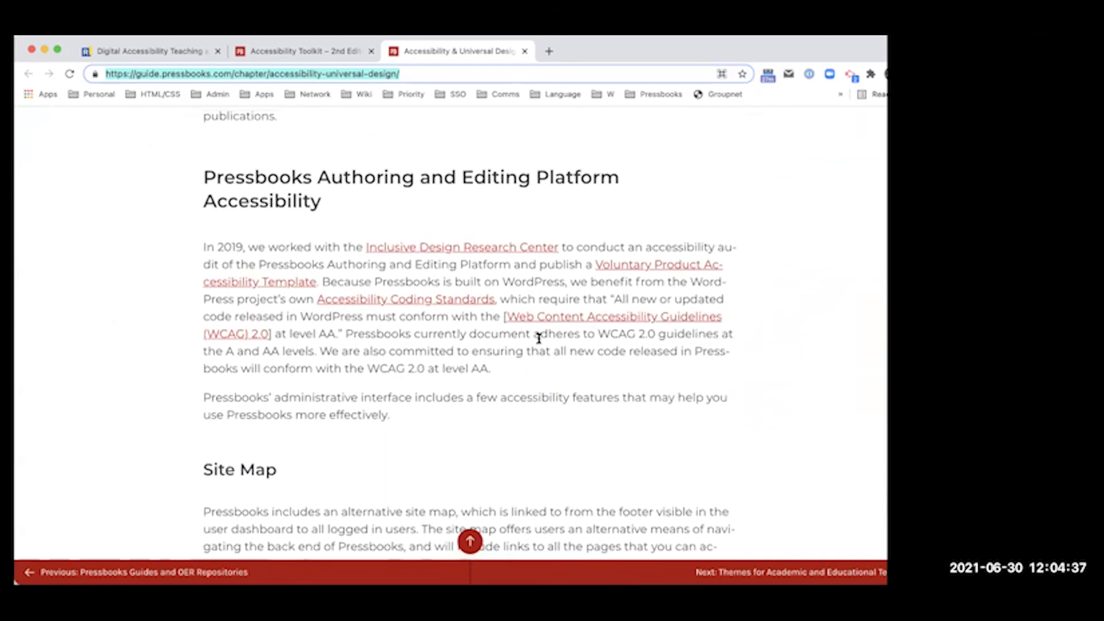
Step: Reselect the Accessibility & Universal Design chapter's address and revisit its Publishing Accessible Content and Web sections
{"action": "key", "text": "super+Tab"}
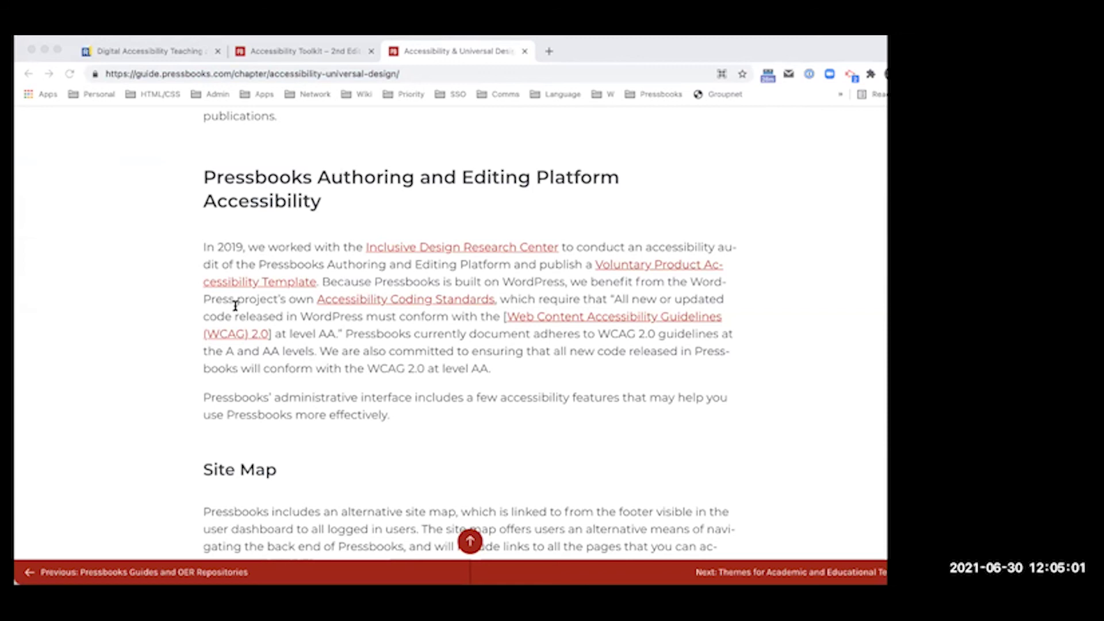
{"action": "key", "text": "super+l"}
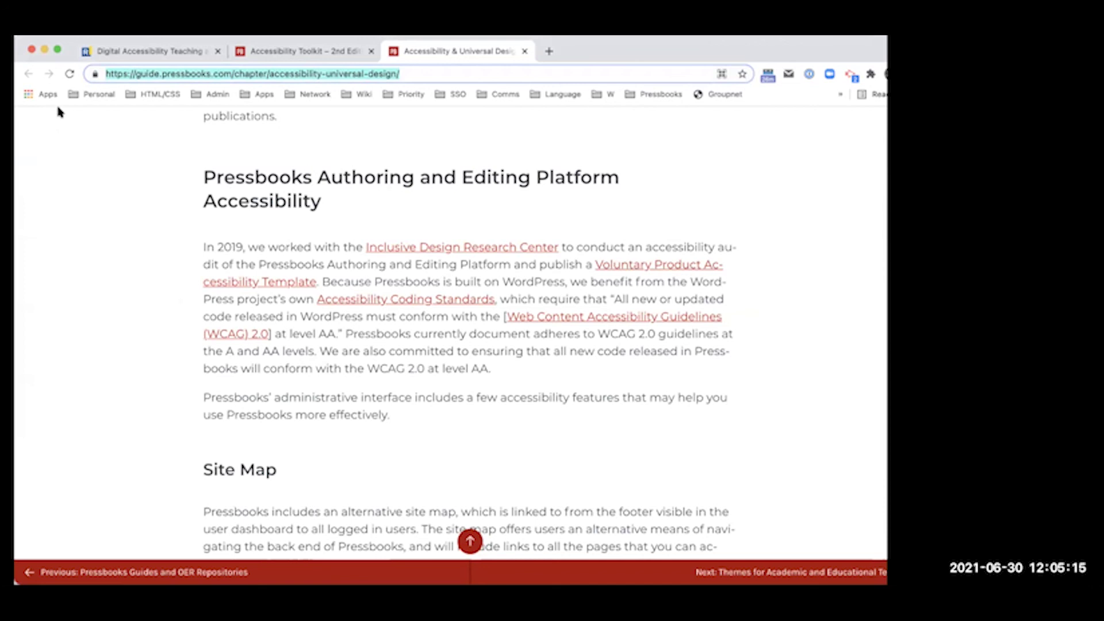
{"action": "scroll", "coordinate": [126, 286], "scroll_direction": "down", "scroll_amount": 15}
{"action": "scroll", "coordinate": [125, 286], "scroll_direction": "up", "scroll_amount": 5}
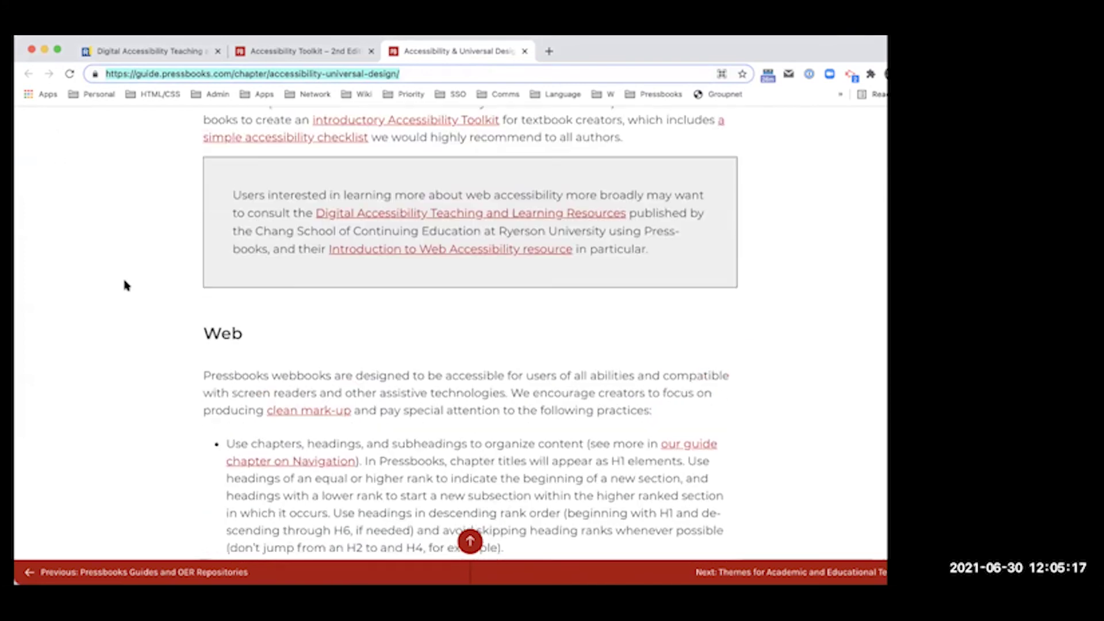
{"action": "scroll", "coordinate": [126, 286], "scroll_direction": "up", "scroll_amount": 2}
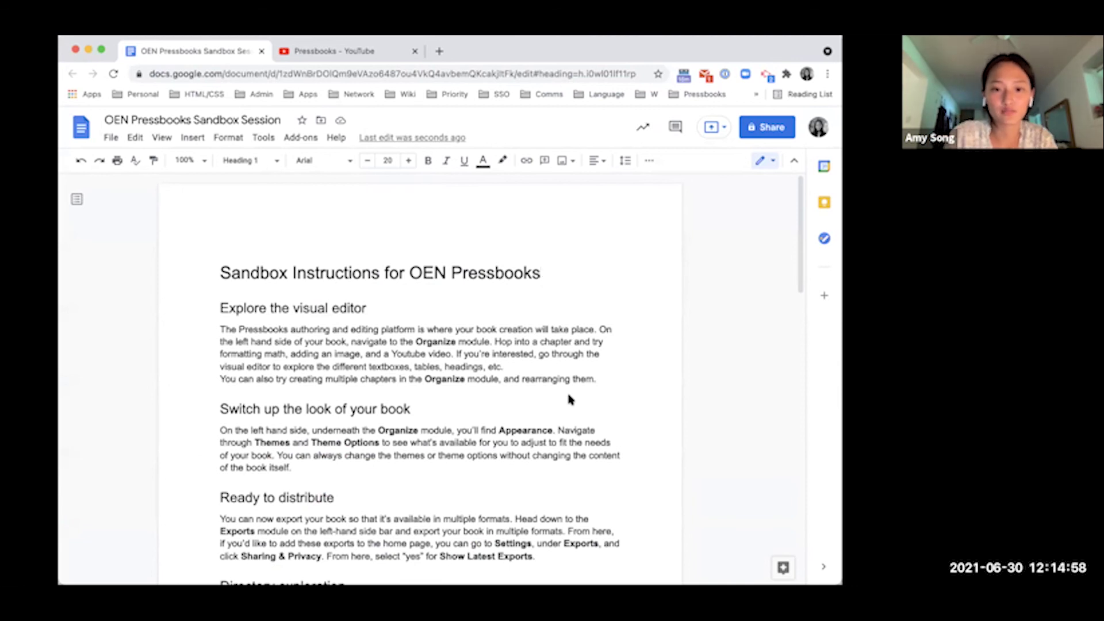
Step: Add "Demo" to the end of the heading "Sandbox Instructions for OEN Pressbooks" in the Google Docs document
{"action": "type", "text": "Demo"}
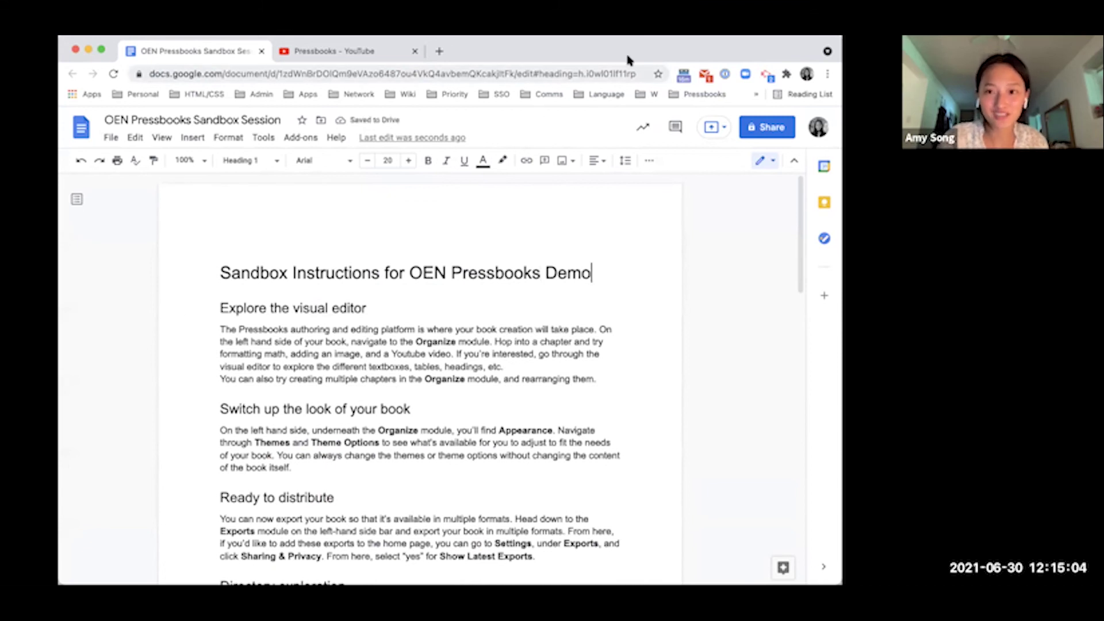
Step: Share the sandbox document with Anyone with the link as Viewer, copy the link, and close the sharing settings
{"action": "left_click", "coordinate": [743, 122]}
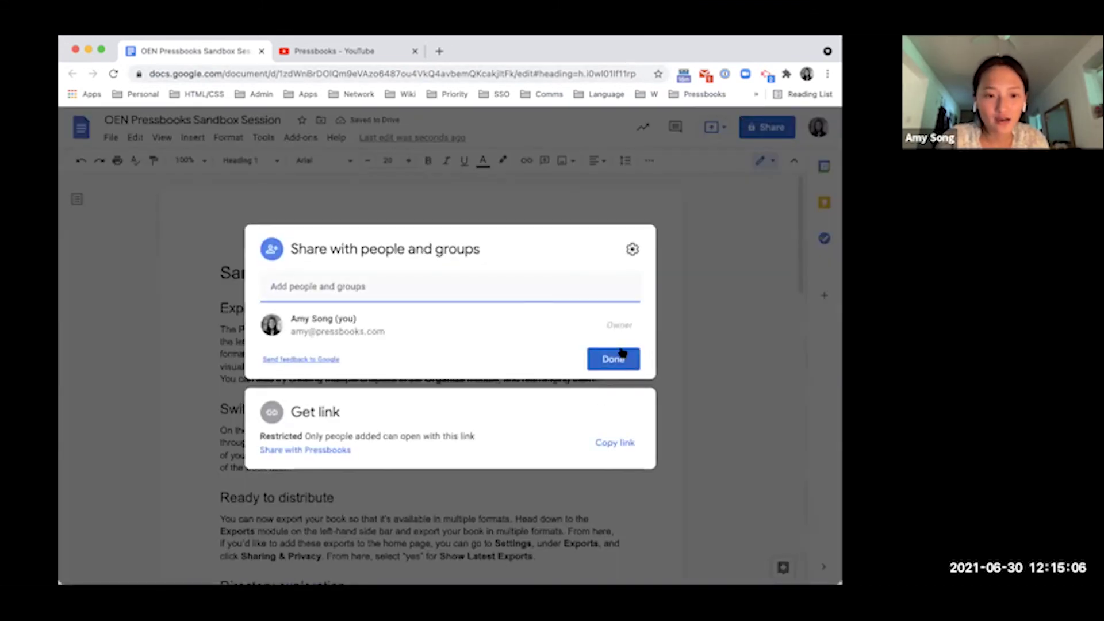
{"action": "left_click", "coordinate": [323, 450]}
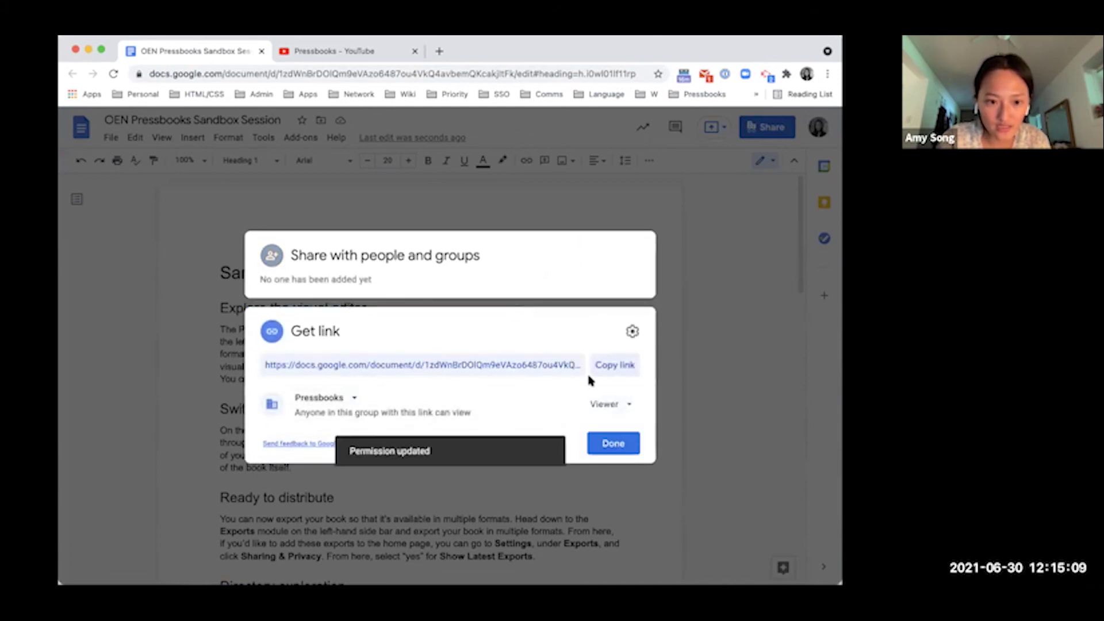
{"action": "left_click", "coordinate": [318, 398]}
{"action": "left_click", "coordinate": [340, 502]}
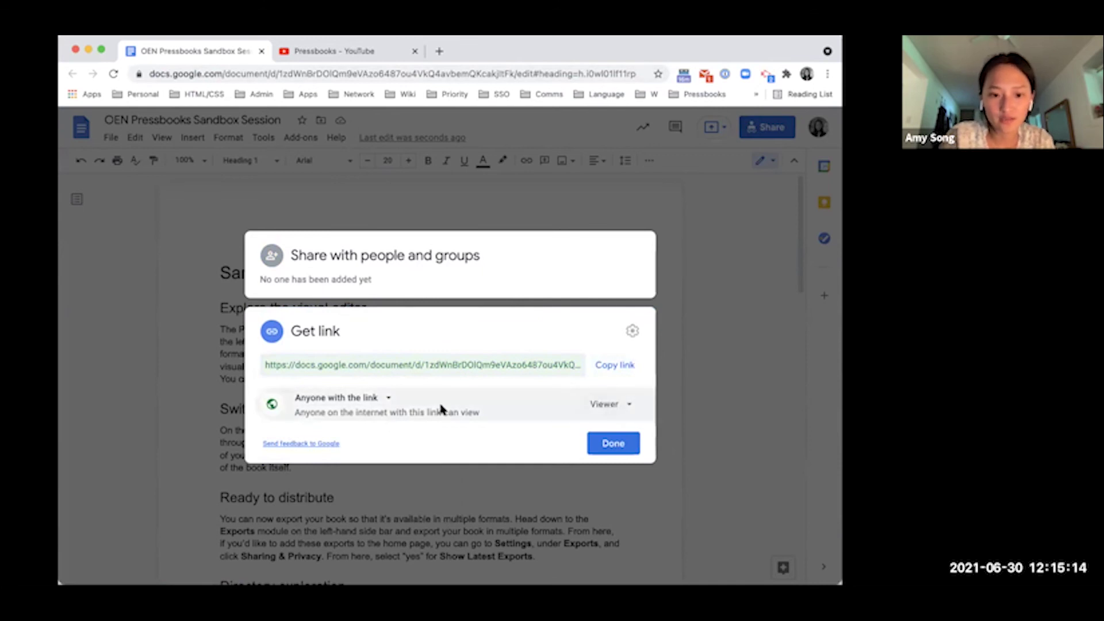
{"action": "left_click", "coordinate": [626, 364]}
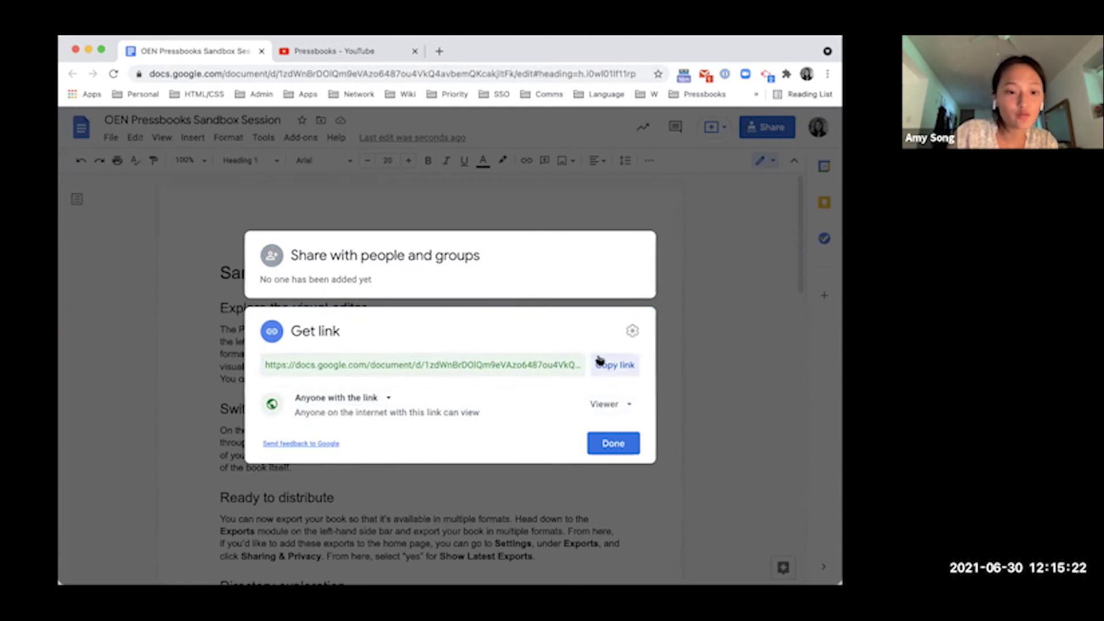
{"action": "left_click", "coordinate": [723, 470]}
Step: Remove the extra blank lines above the "Find a work on the directory to adapt" and "Include H5P activities" headings
{"action": "scroll", "coordinate": [722, 470], "scroll_direction": "down", "scroll_amount": 3}
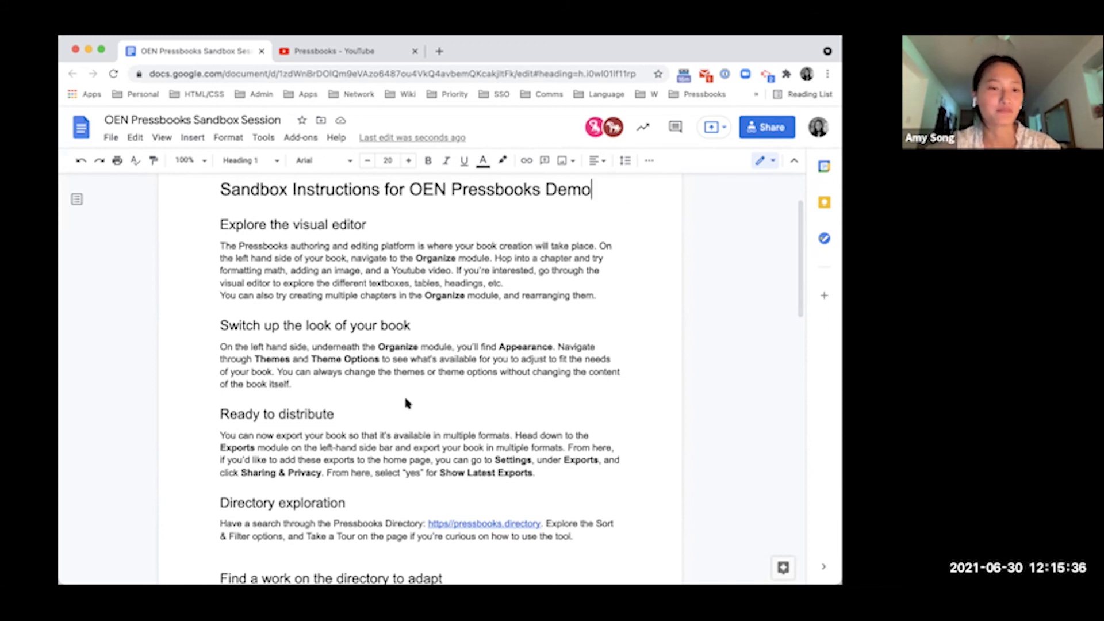
{"action": "left_click", "coordinate": [322, 381]}
{"action": "scroll", "coordinate": [322, 382], "scroll_direction": "down", "scroll_amount": 1}
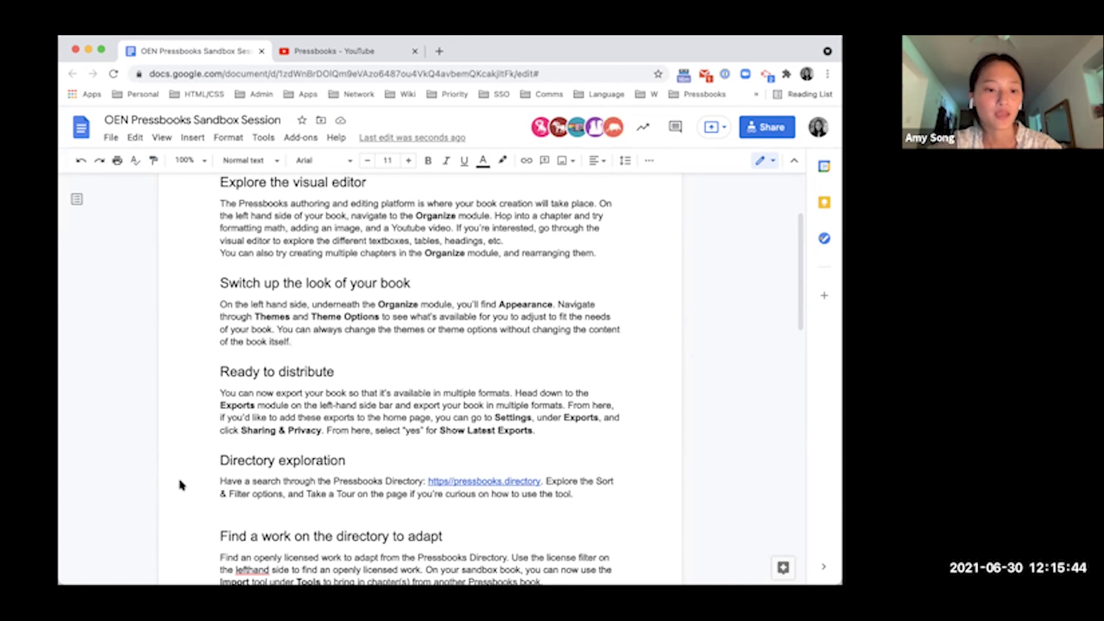
{"action": "left_click", "coordinate": [213, 504]}
{"action": "scroll", "coordinate": [215, 500], "scroll_direction": "down", "scroll_amount": 3}
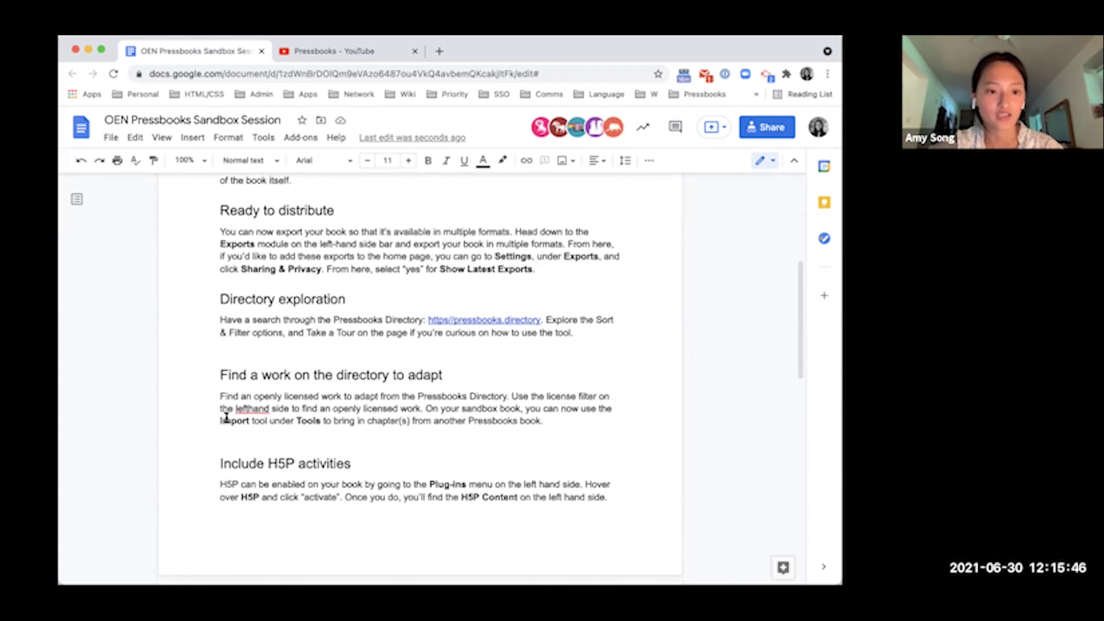
{"action": "key", "text": "BackSpace"}
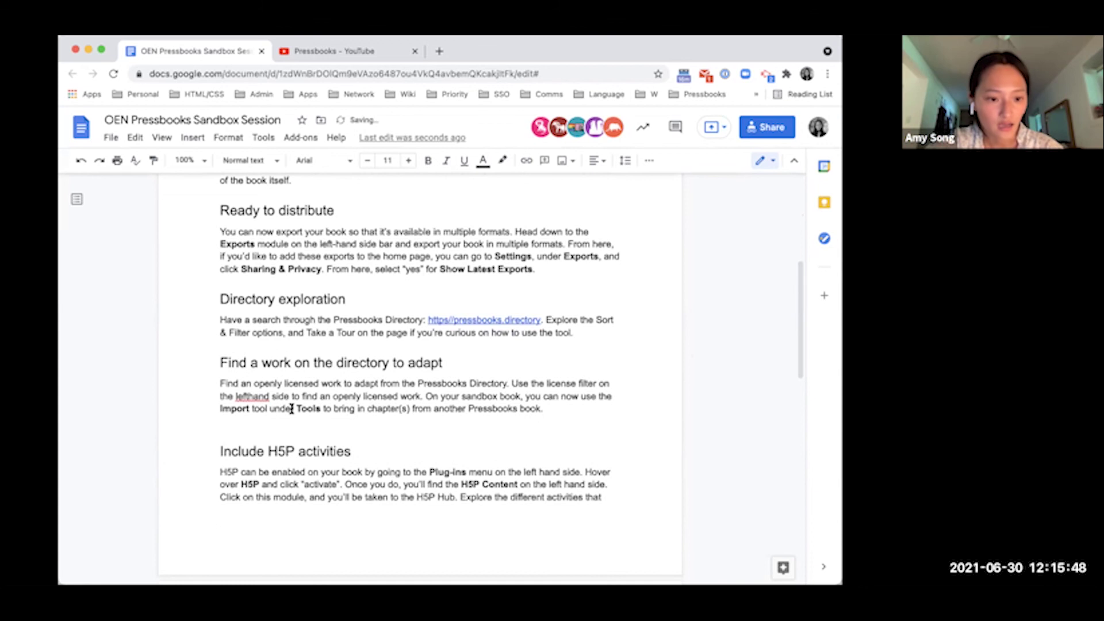
{"action": "left_click", "coordinate": [290, 415]}
{"action": "key", "text": "BackSpace"}
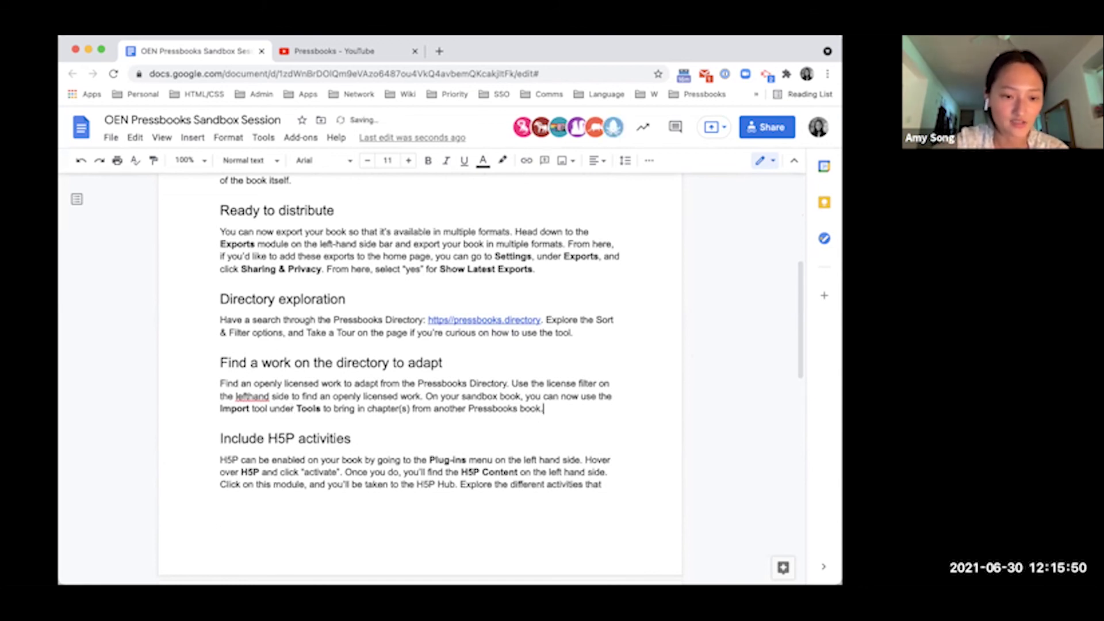
Step: Review the H5P, Hypothes.is and Need help? sections through the end of the sandbox instructions
{"action": "scroll", "coordinate": [316, 406], "scroll_direction": "down", "scroll_amount": 2}
{"action": "scroll", "coordinate": [316, 406], "scroll_direction": "down", "scroll_amount": 1}
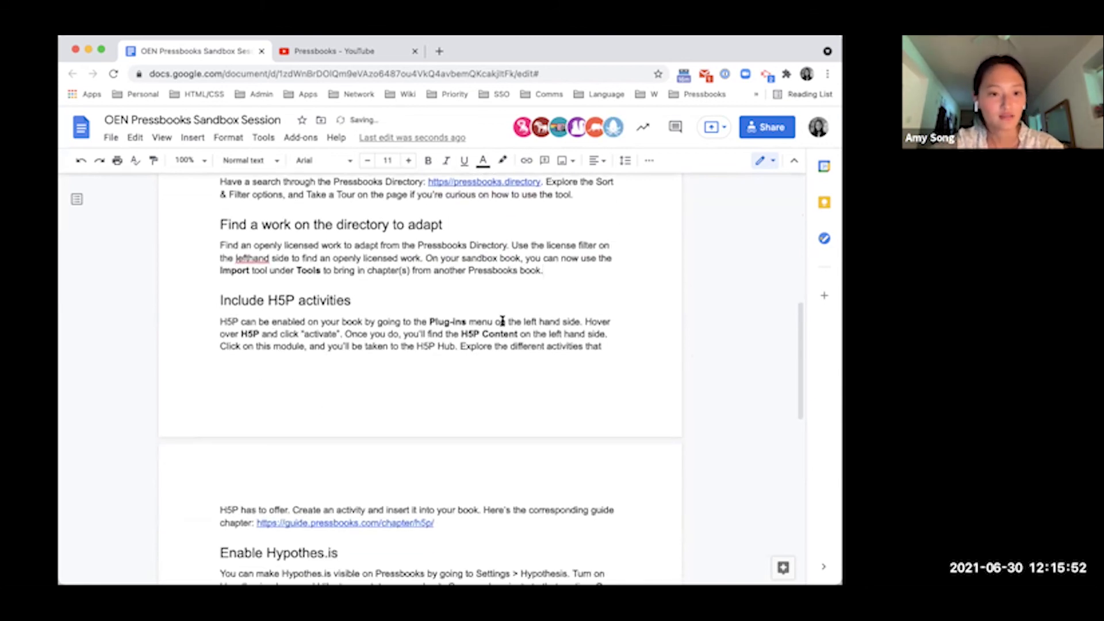
{"action": "scroll", "coordinate": [502, 321], "scroll_direction": "down", "scroll_amount": 5}
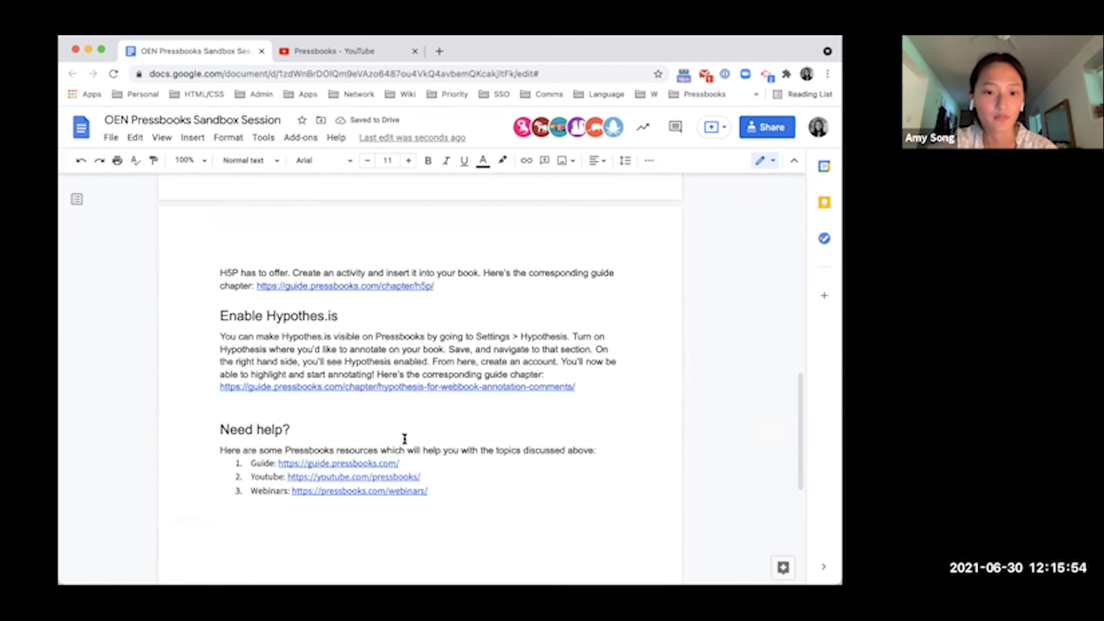
{"action": "scroll", "coordinate": [384, 389], "scroll_direction": "down", "scroll_amount": 3}
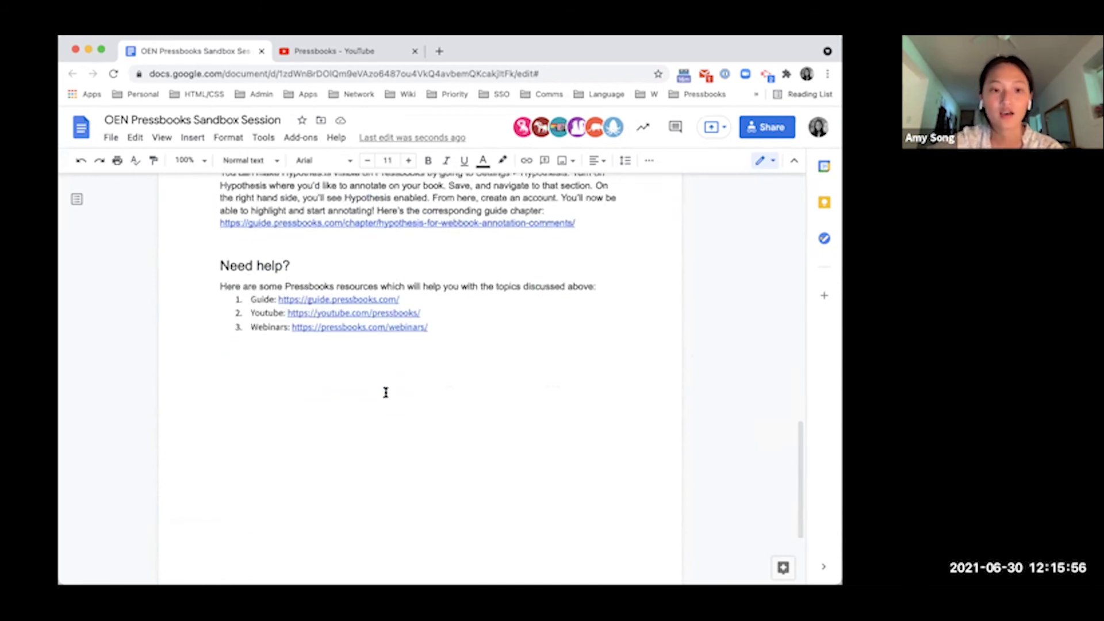
{"action": "left_click", "coordinate": [433, 297]}
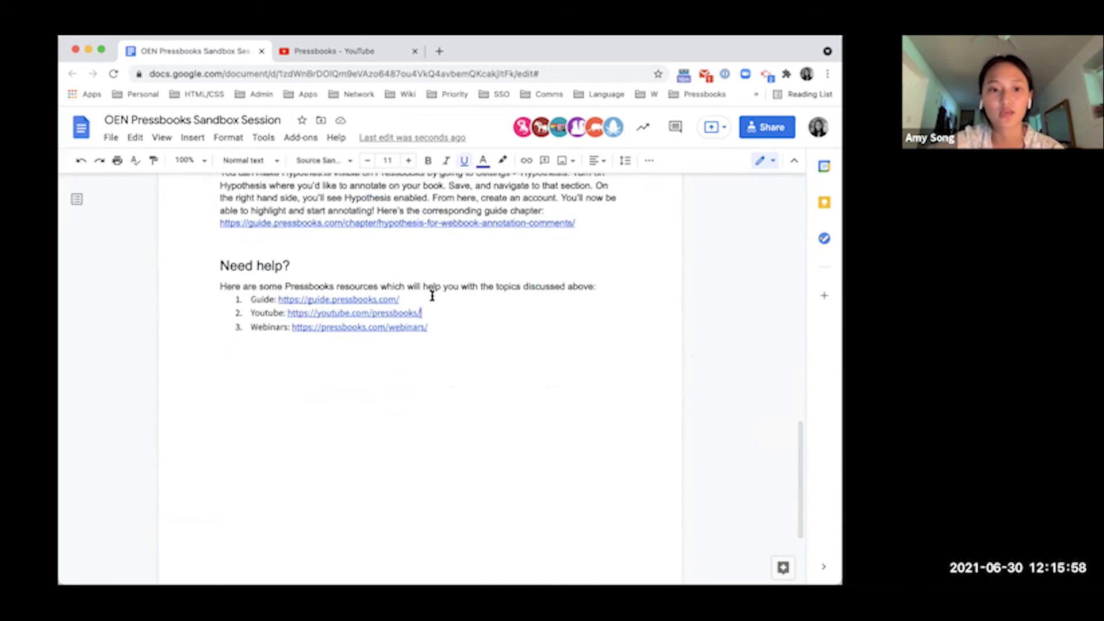
Step: Show the Pressbooks YouTube channel and browse its uploads back to the most recent videos
{"action": "left_click", "coordinate": [360, 50]}
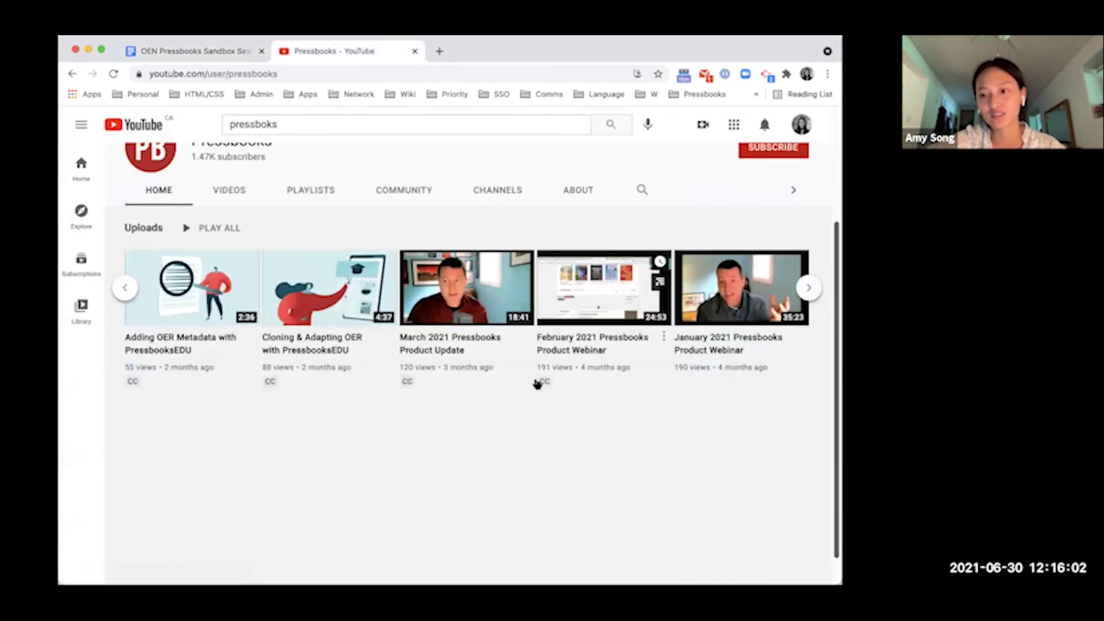
{"action": "scroll", "coordinate": [537, 382], "scroll_direction": "up", "scroll_amount": 2}
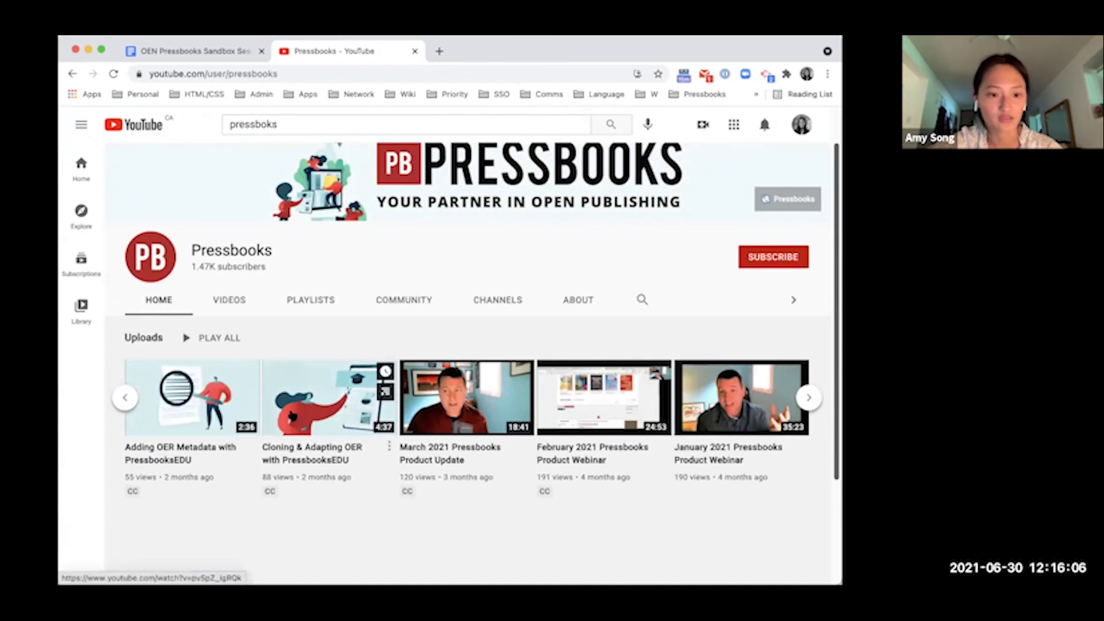
{"action": "mouse_move", "coordinate": [292, 415]}
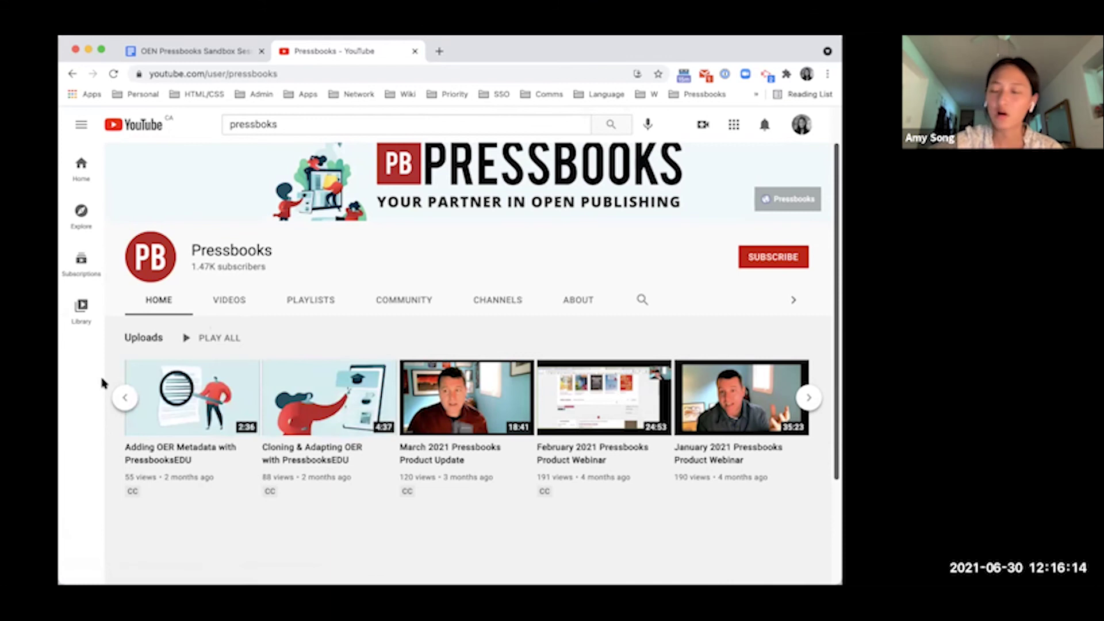
{"action": "left_click", "coordinate": [116, 393]}
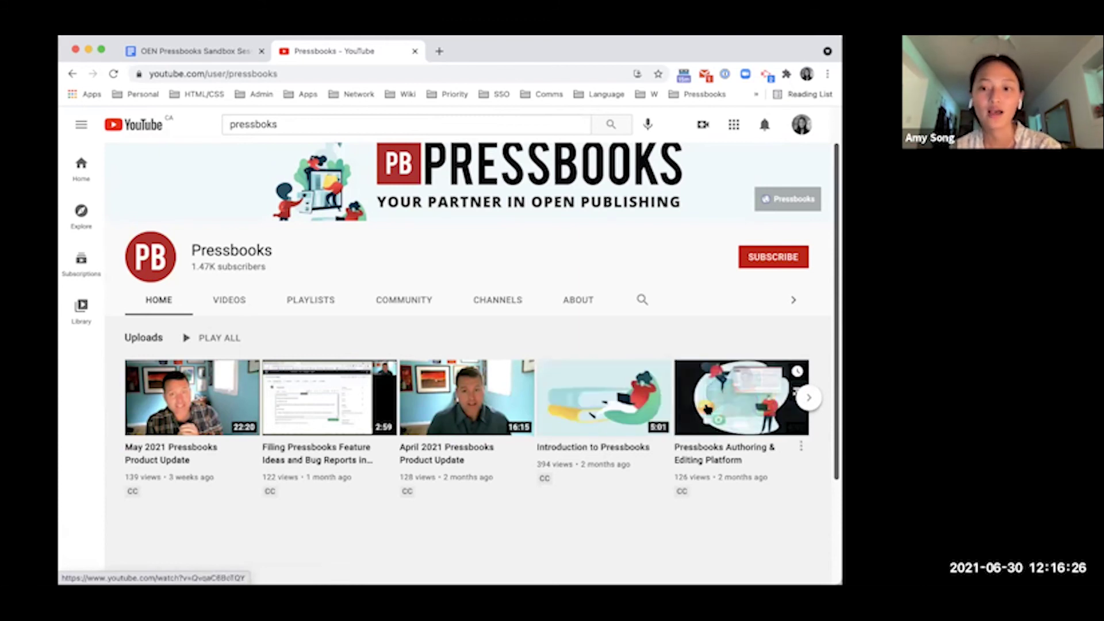
Step: Show the next set of Pressbooks channel uploads, and open the Webinars link from the sandbox document to review the upcoming events
{"action": "left_click", "coordinate": [809, 397]}
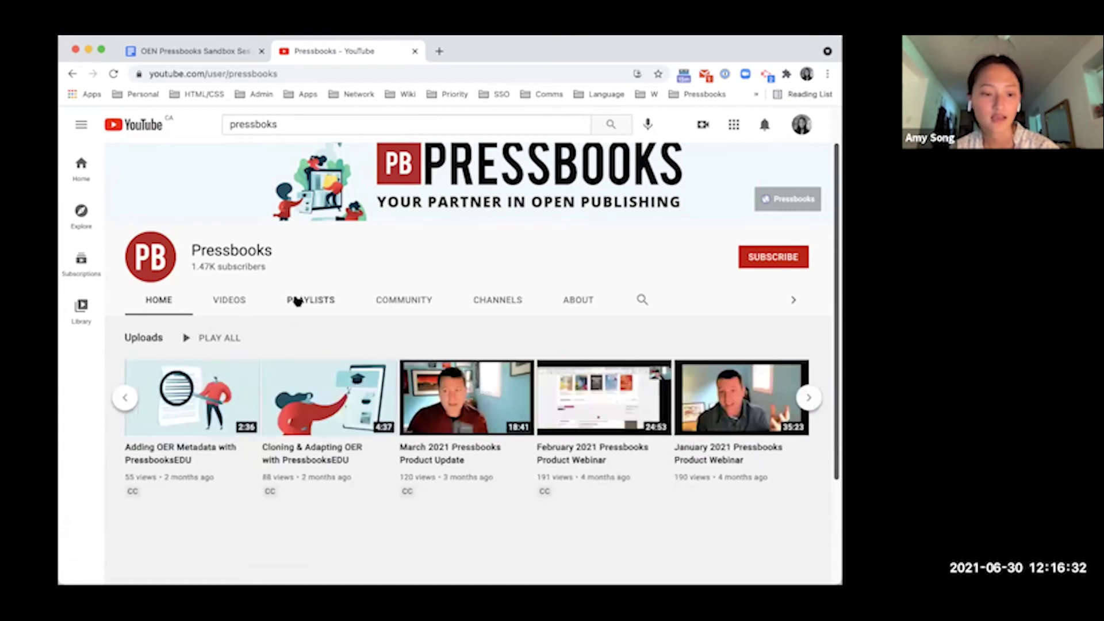
{"action": "left_click", "coordinate": [219, 52]}
{"action": "left_click", "coordinate": [347, 313]}
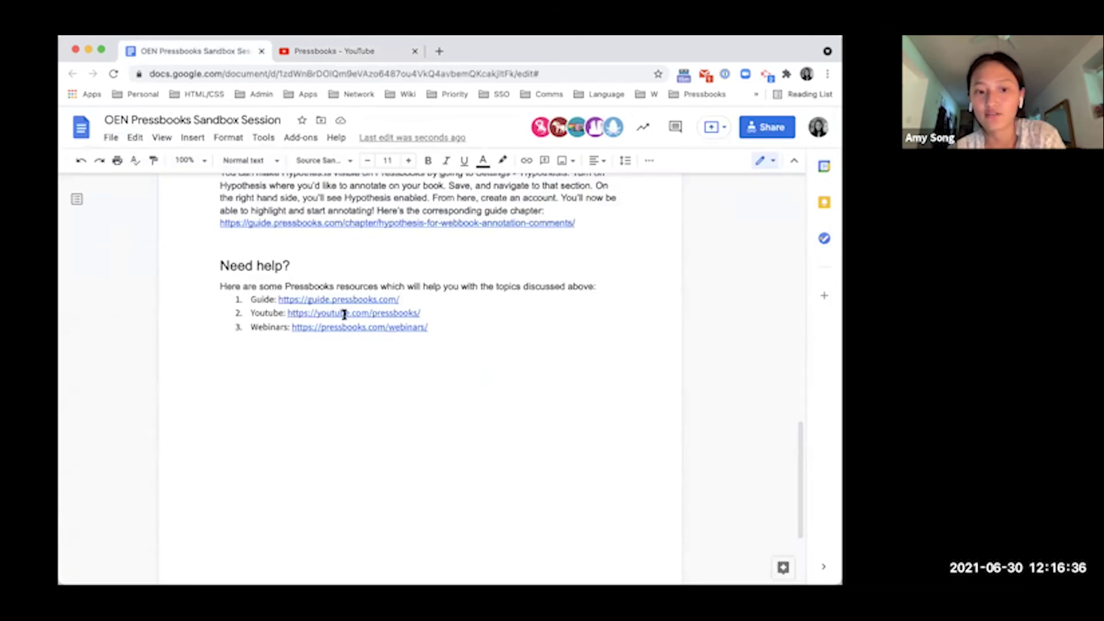
{"action": "left_click", "coordinate": [323, 325]}
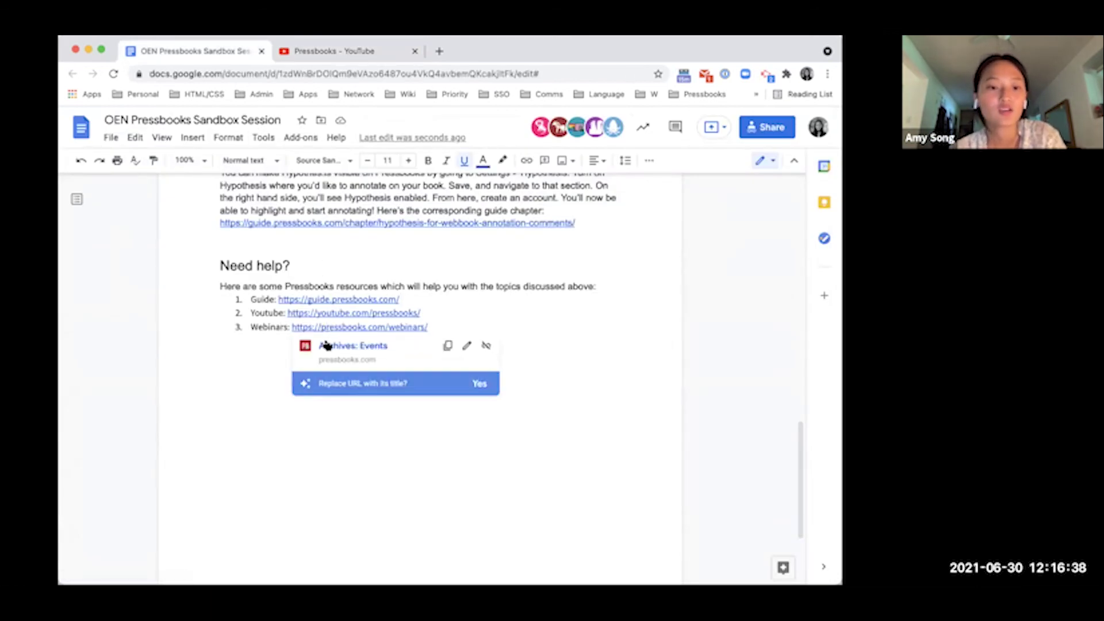
{"action": "left_click", "coordinate": [345, 346]}
{"action": "scroll", "coordinate": [518, 347], "scroll_direction": "down", "scroll_amount": 5}
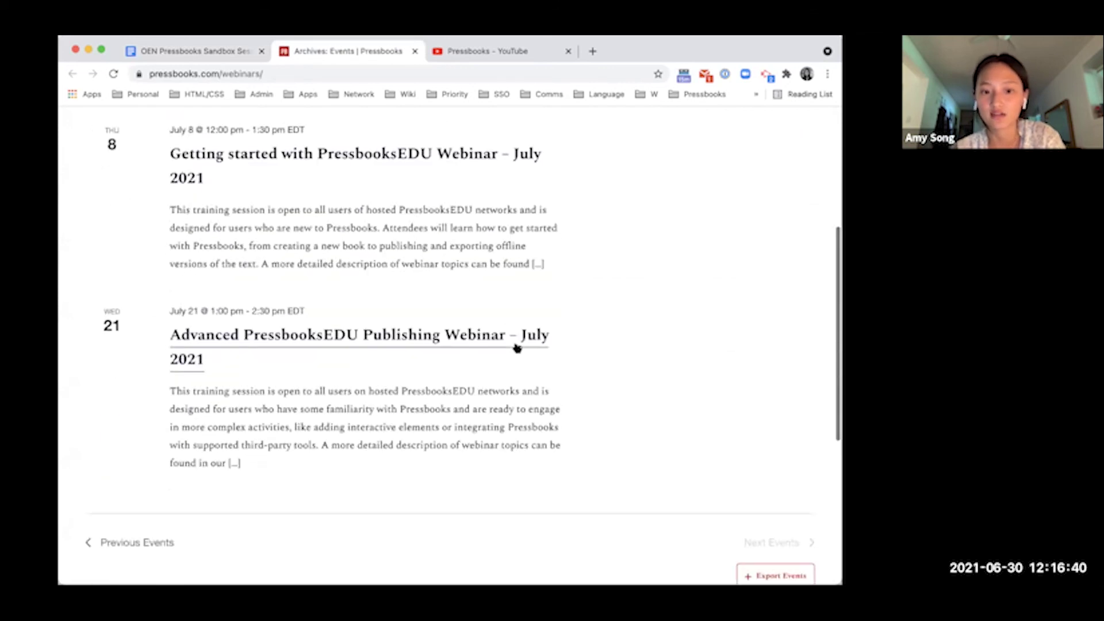
{"action": "scroll", "coordinate": [517, 348], "scroll_direction": "up", "scroll_amount": 4}
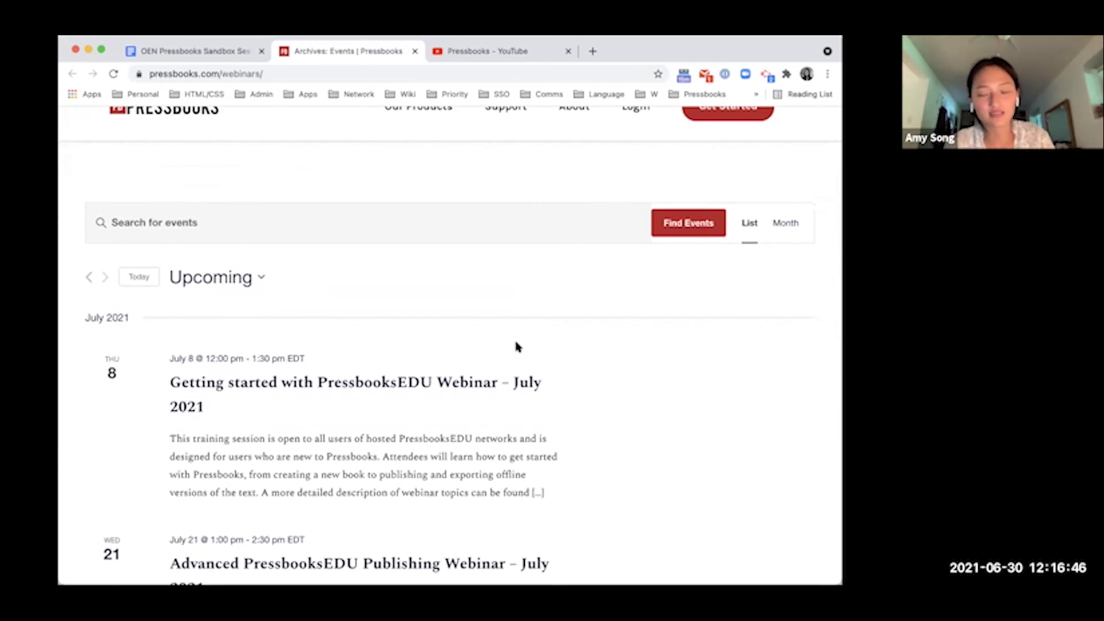
{"action": "scroll", "coordinate": [517, 348], "scroll_direction": "down", "scroll_amount": 2}
Step: Return to the sandbox document and review its instructions from the beginning
{"action": "left_click", "coordinate": [187, 50]}
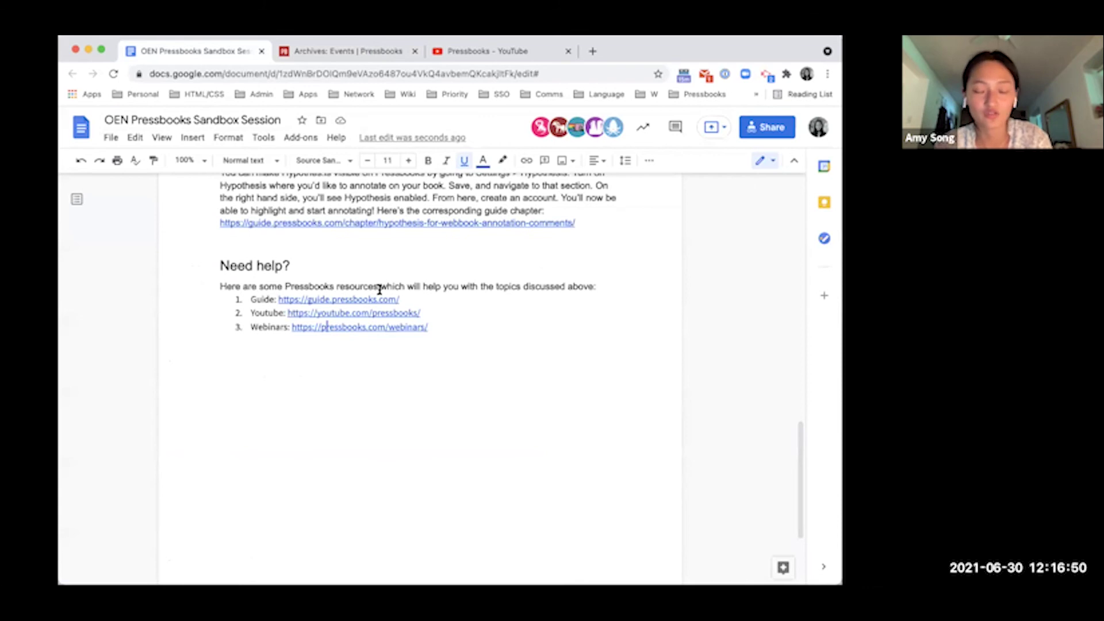
{"action": "scroll", "coordinate": [379, 289], "scroll_direction": "up", "scroll_amount": 20}
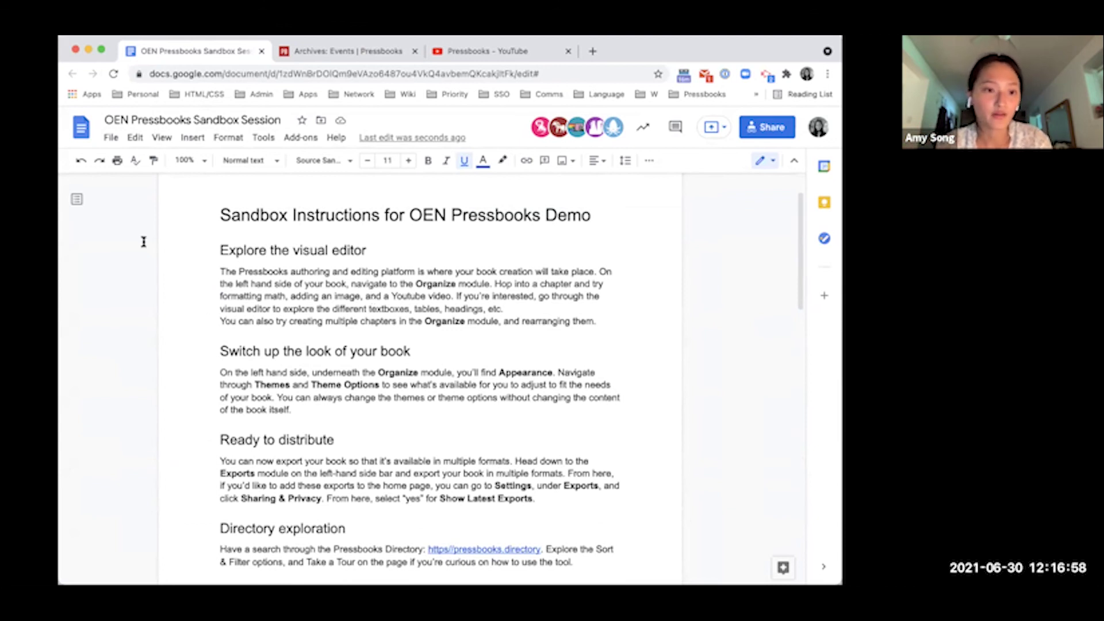
{"action": "scroll", "coordinate": [385, 399], "scroll_direction": "down", "scroll_amount": 3}
{"action": "scroll", "coordinate": [385, 399], "scroll_direction": "up", "scroll_amount": 5}
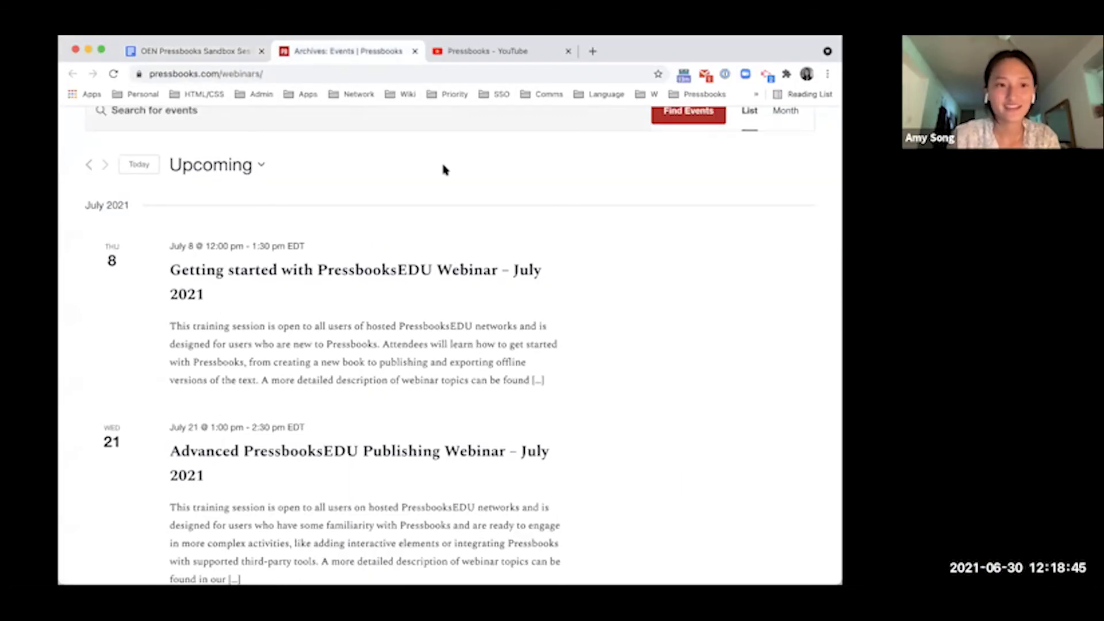
Step: Go to university.pressbooks.pub/wp/wp-admin and open the dashboard of the OEN 2021 Demo book
{"action": "key", "text": "super+l"}
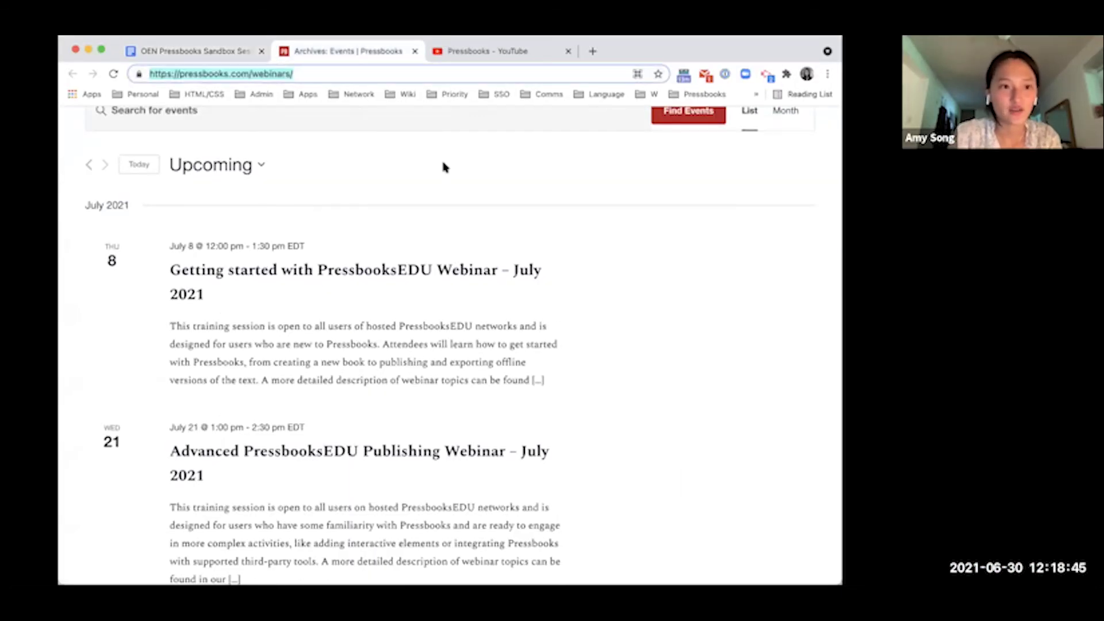
{"action": "type", "text": "un"}
{"action": "key", "text": "Return"}
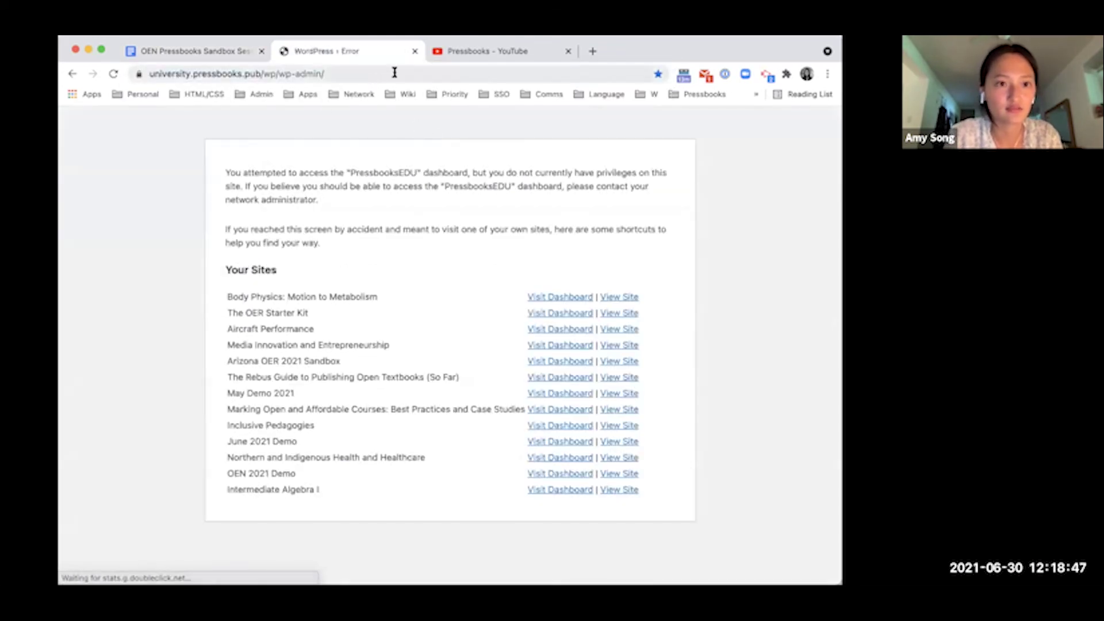
{"action": "left_click", "coordinate": [558, 474]}
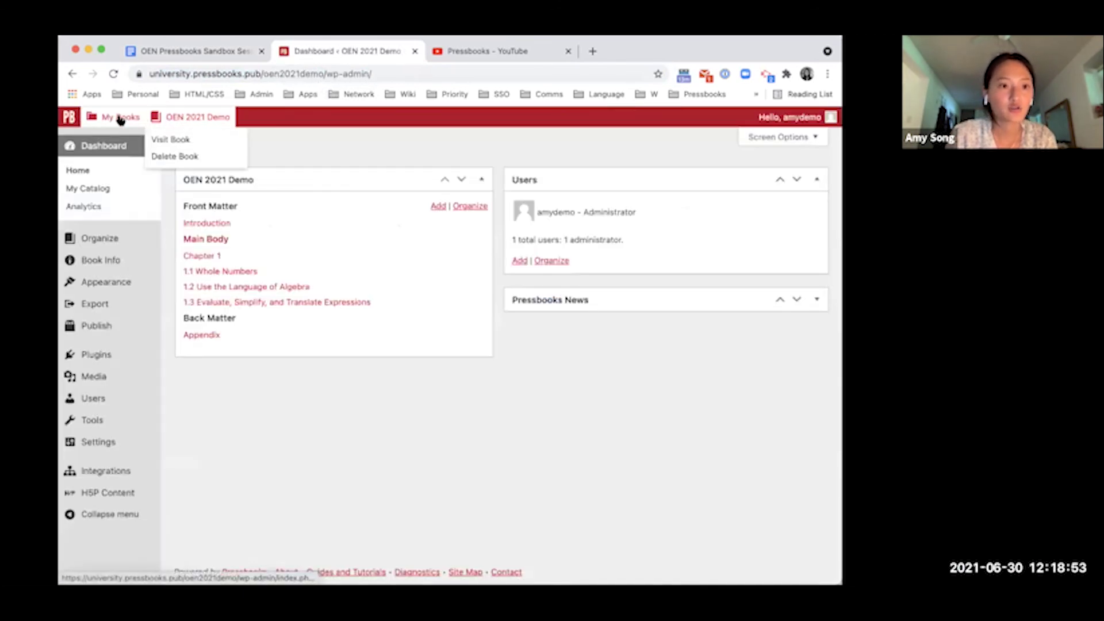
Step: Open the Create A New Book form and examine its webbook address, book title and privacy fields
{"action": "mouse_move", "coordinate": [120, 119]}
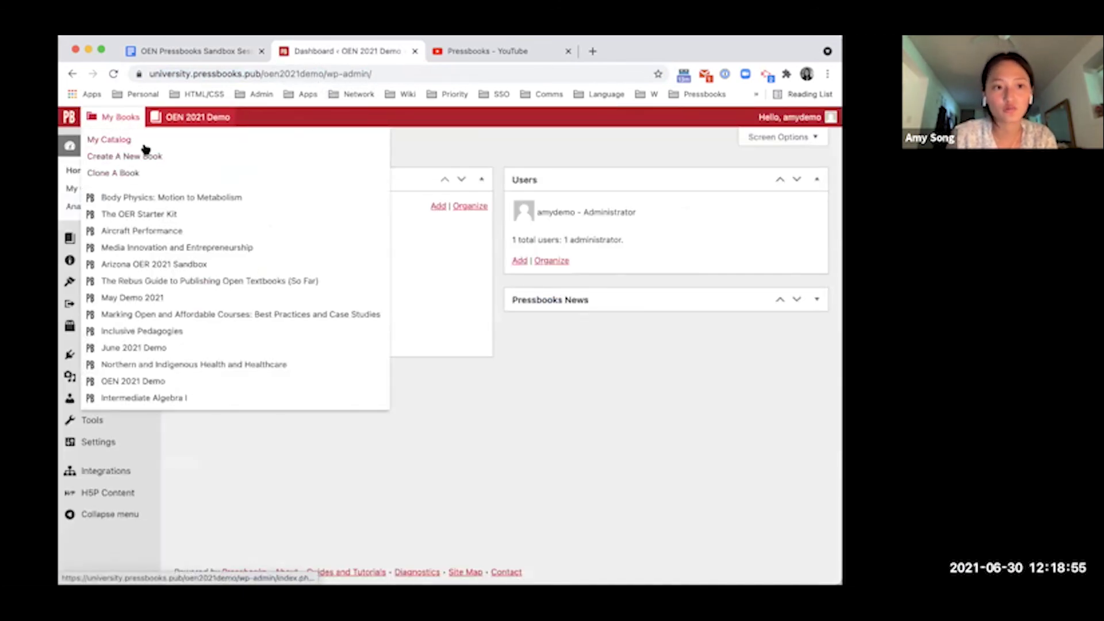
{"action": "left_click", "coordinate": [150, 153]}
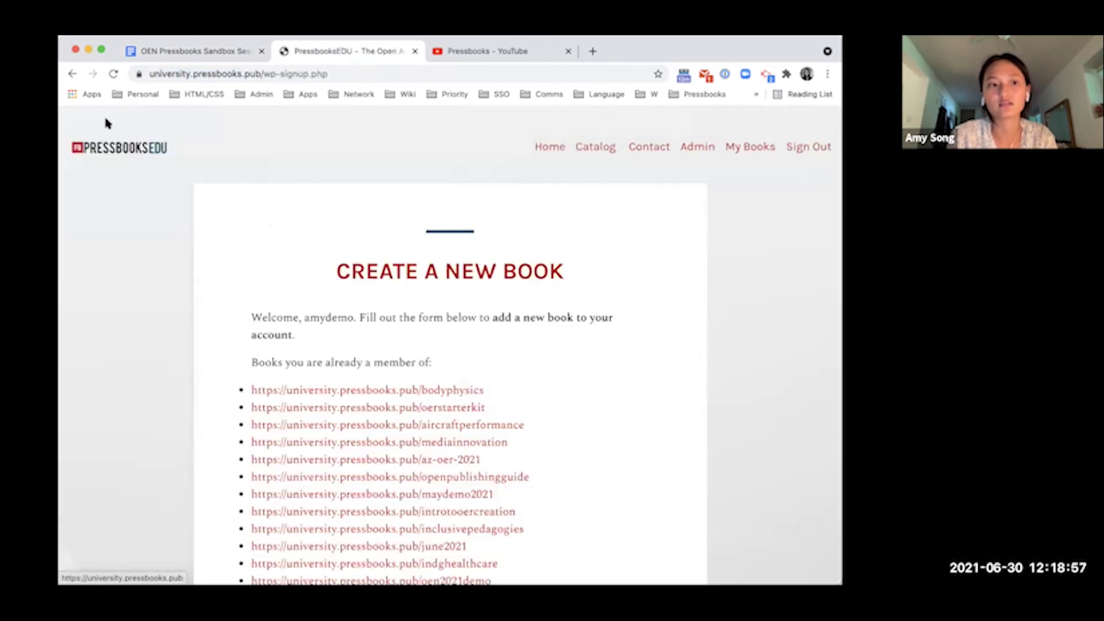
{"action": "scroll", "coordinate": [136, 135], "scroll_direction": "down", "scroll_amount": 2}
{"action": "scroll", "coordinate": [136, 135], "scroll_direction": "down", "scroll_amount": 6}
{"action": "scroll", "coordinate": [382, 348], "scroll_direction": "up", "scroll_amount": 2}
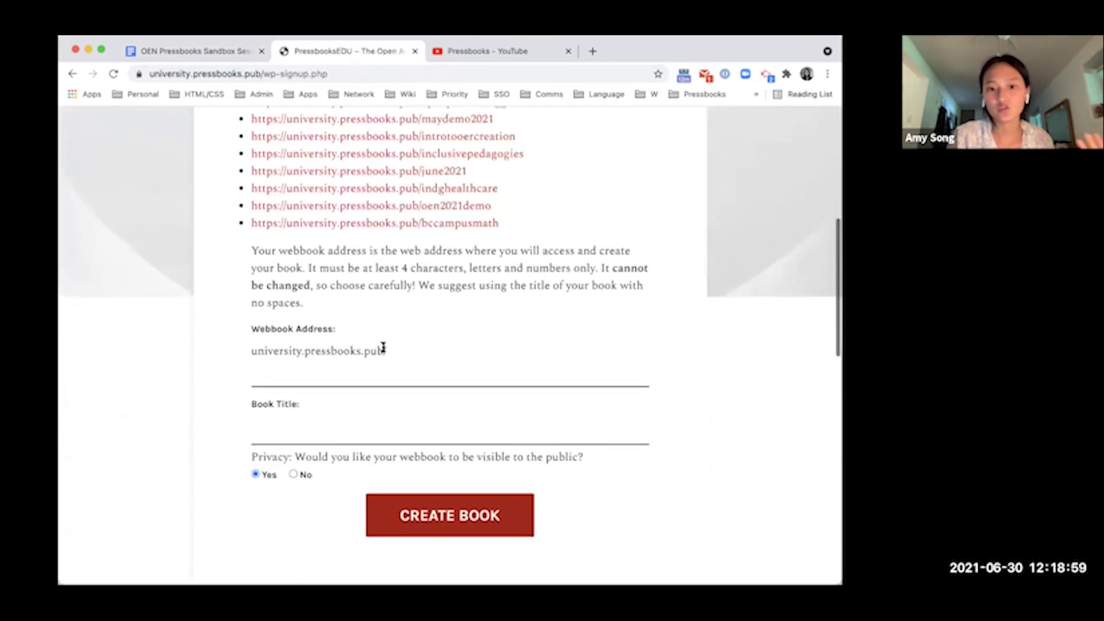
{"action": "scroll", "coordinate": [403, 364], "scroll_direction": "up", "scroll_amount": 1}
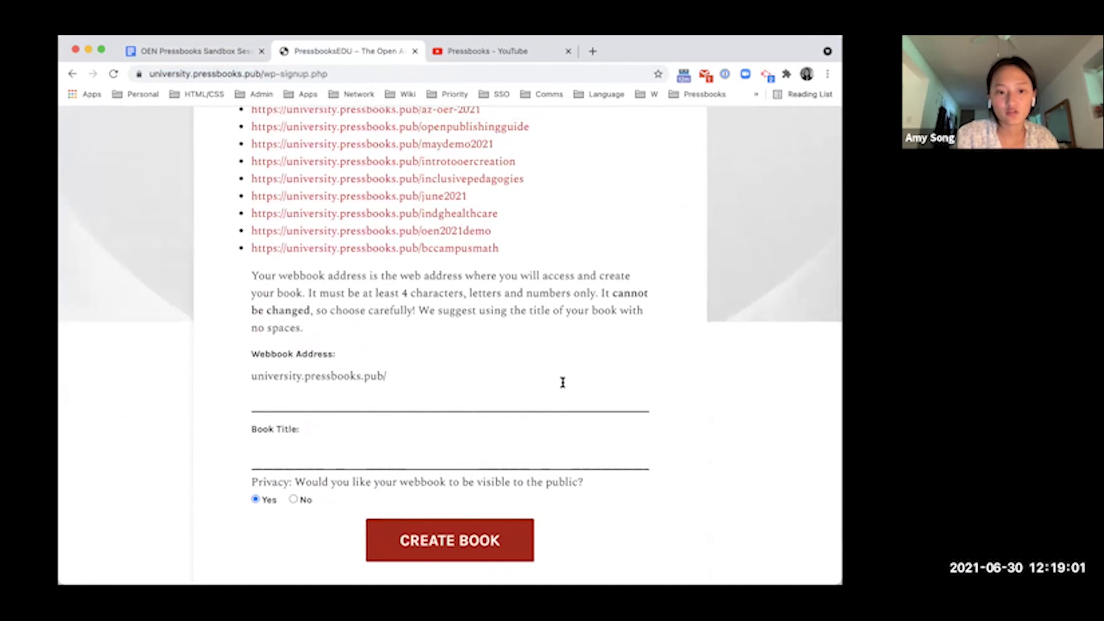
{"action": "scroll", "coordinate": [636, 461], "scroll_direction": "down", "scroll_amount": 1}
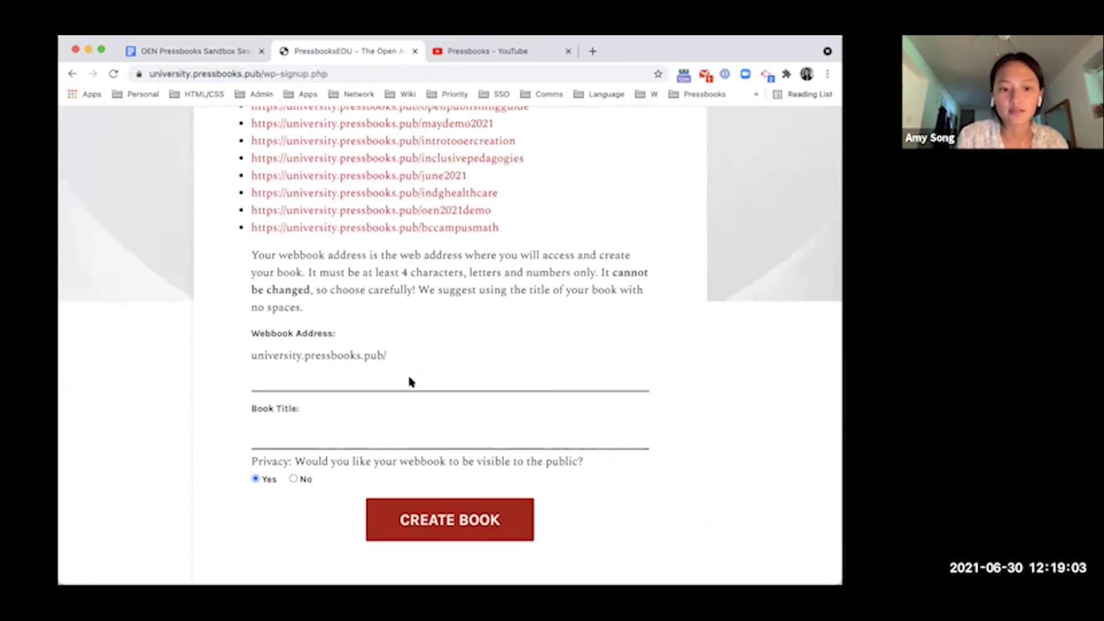
{"action": "left_click", "coordinate": [371, 431]}
{"action": "key", "text": "Escape"}
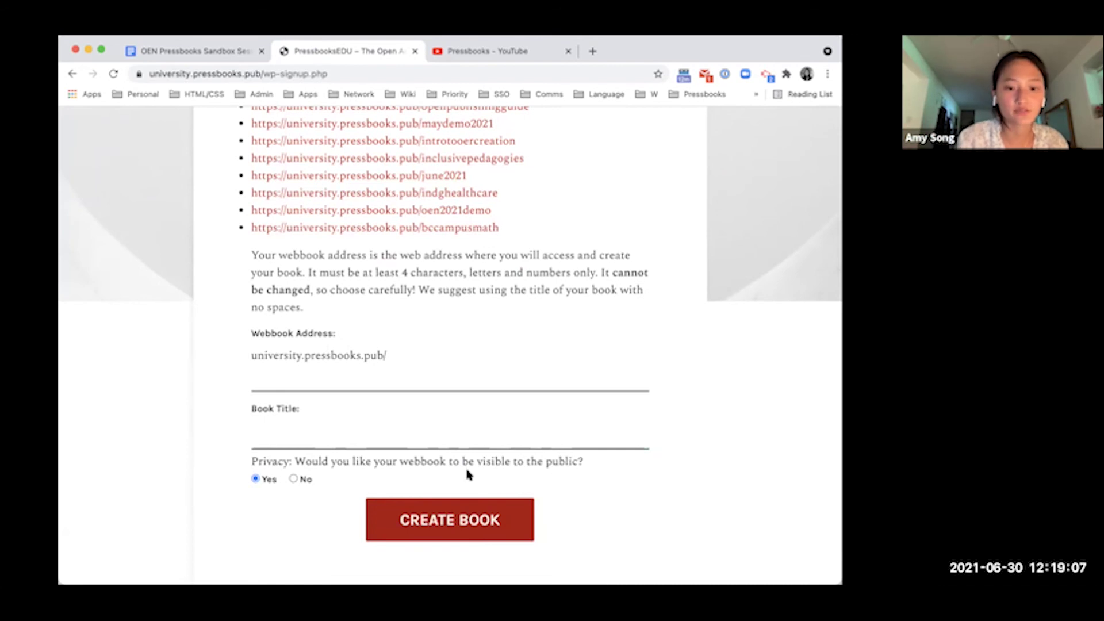
Step: Go back to the Your Sites list and reopen the OEN 2021 Demo dashboard from it
{"action": "scroll", "coordinate": [520, 452], "scroll_direction": "left", "scroll_amount": 5}
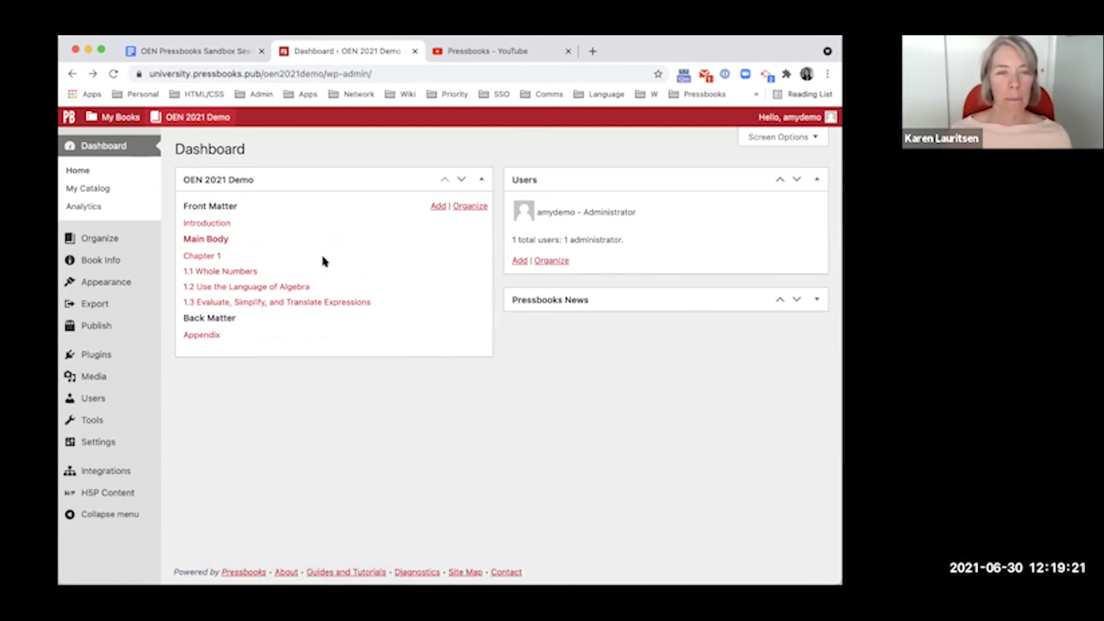
{"action": "scroll", "coordinate": [323, 259], "scroll_direction": "left", "scroll_amount": 5}
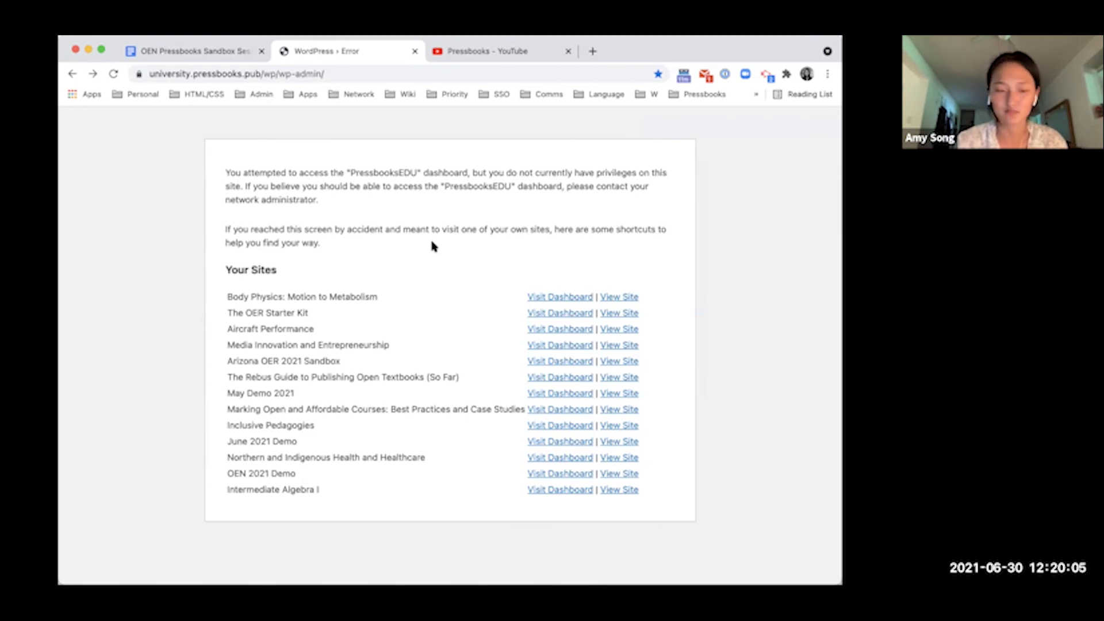
{"action": "scroll", "coordinate": [433, 247], "scroll_direction": "left", "scroll_amount": 5}
{"action": "scroll", "coordinate": [433, 246], "scroll_direction": "right", "scroll_amount": 5}
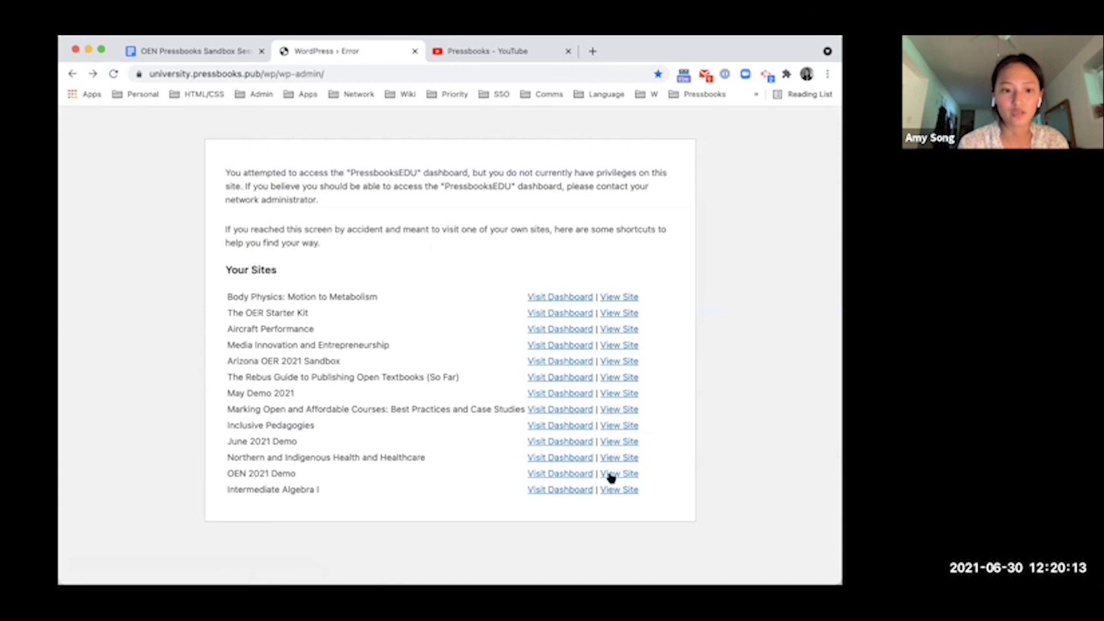
{"action": "left_click", "coordinate": [561, 473]}
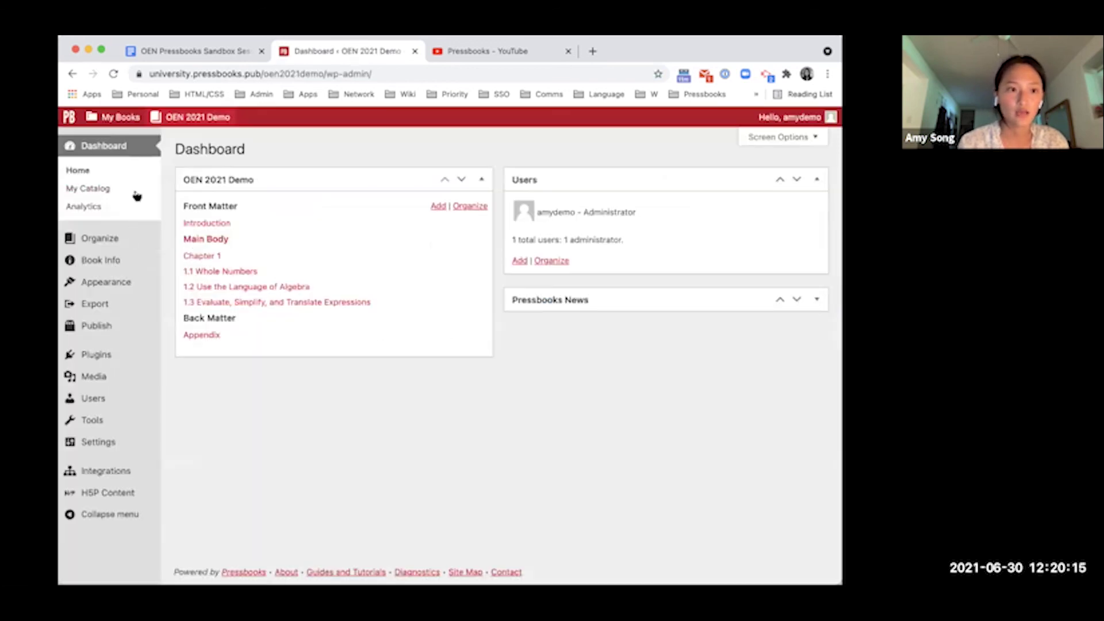
Step: Show the Book Info page, and set the book's global privacy to Private on the Organize page
{"action": "mouse_move", "coordinate": [121, 265]}
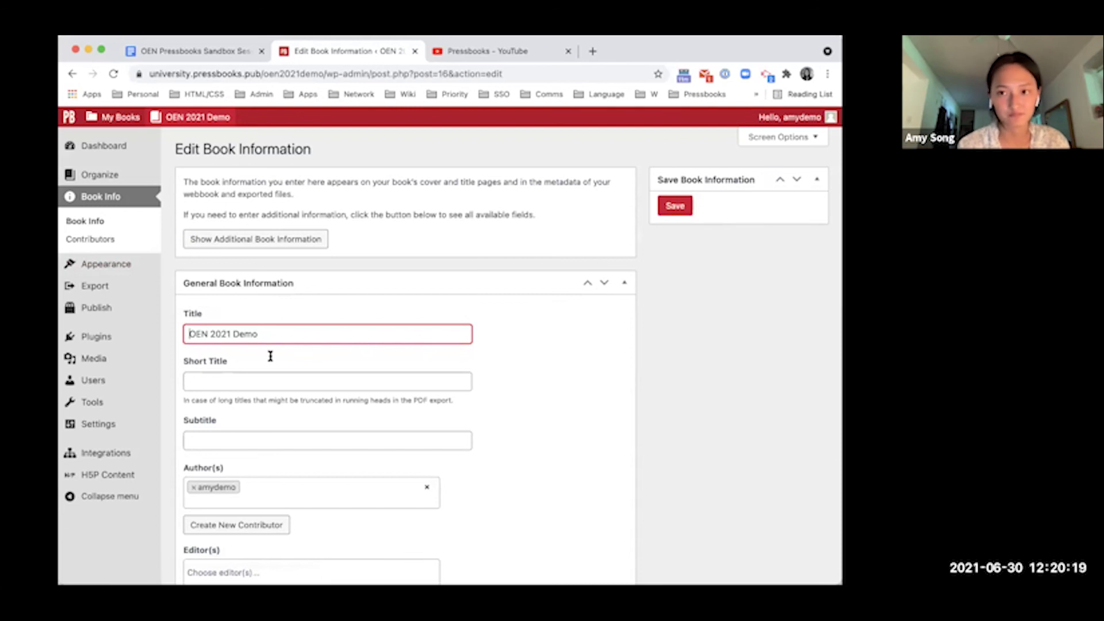
{"action": "left_click", "coordinate": [143, 171]}
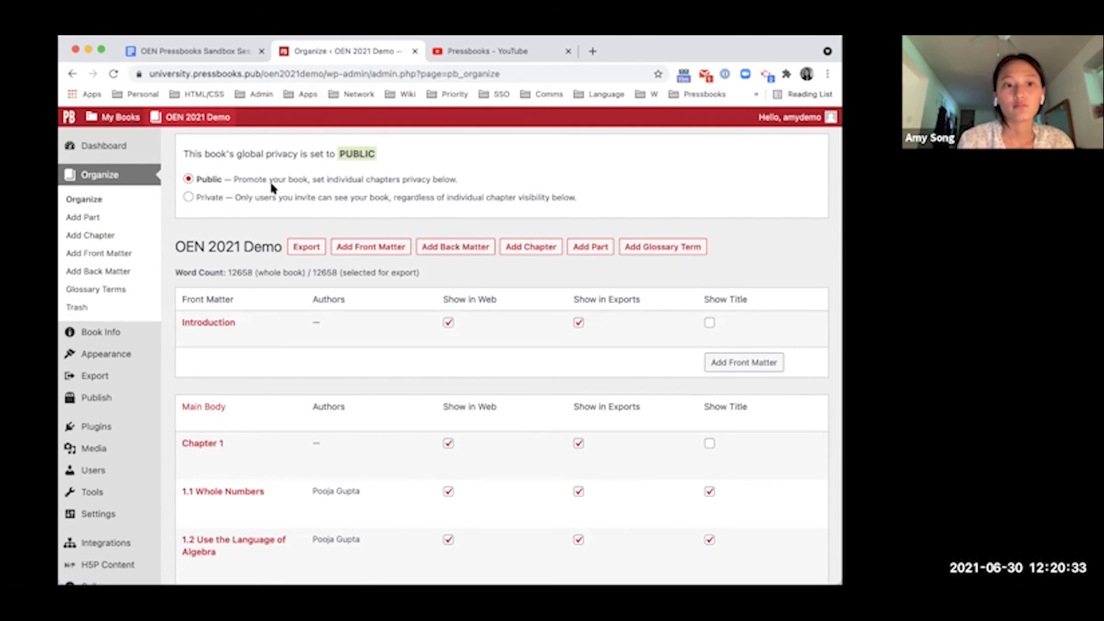
{"action": "left_click", "coordinate": [317, 74]}
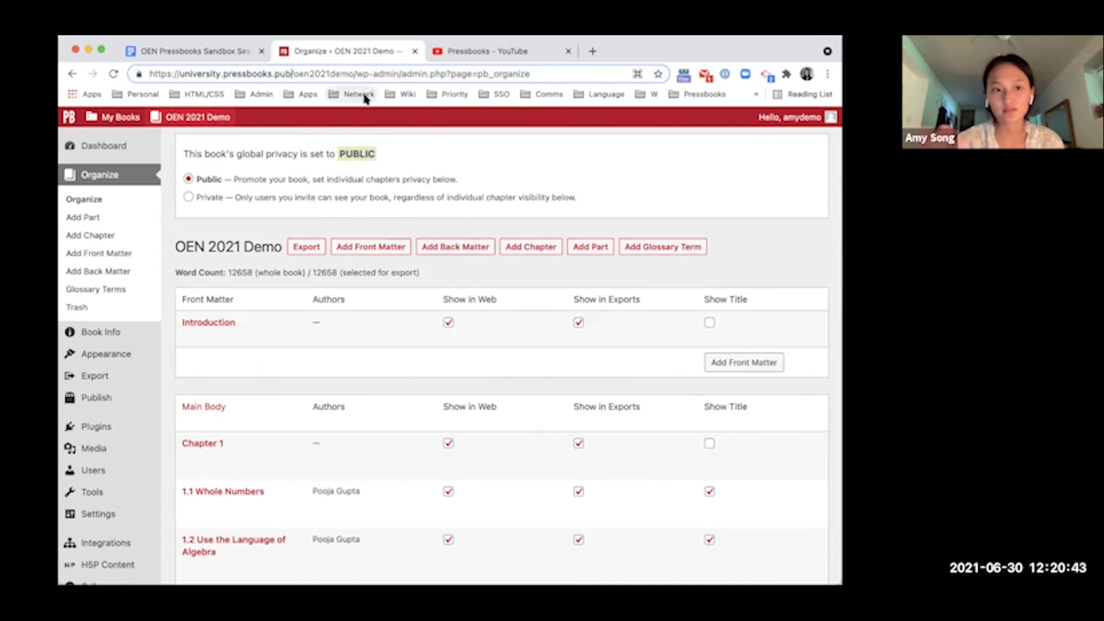
{"action": "left_click", "coordinate": [316, 197]}
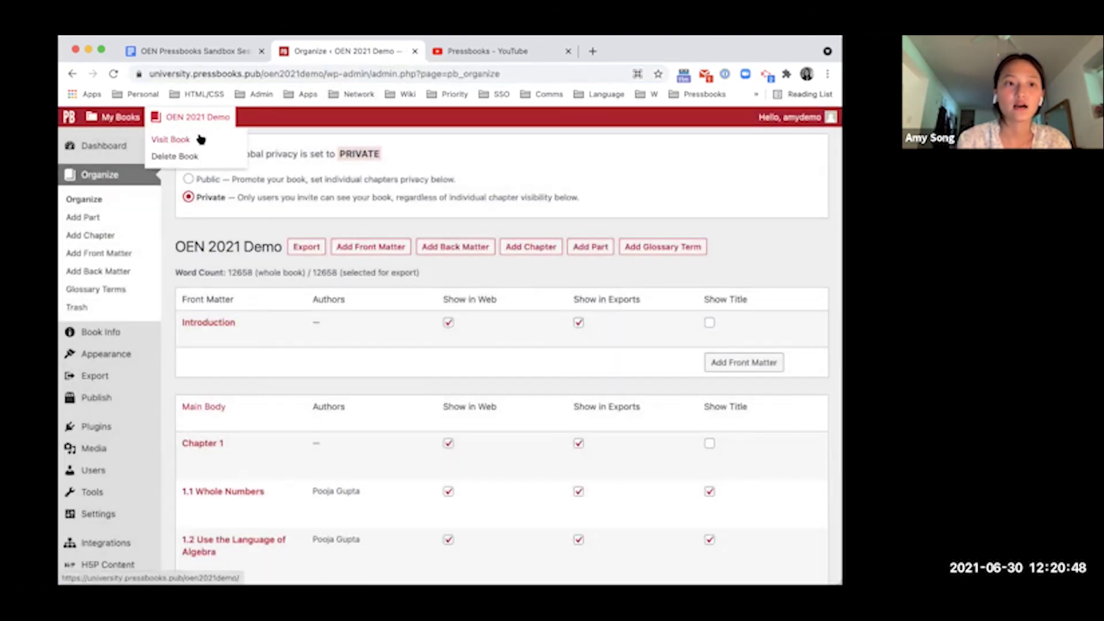
Step: Visit the OEN 2021 Demo book's home page and return to its Organize page
{"action": "left_click", "coordinate": [198, 140]}
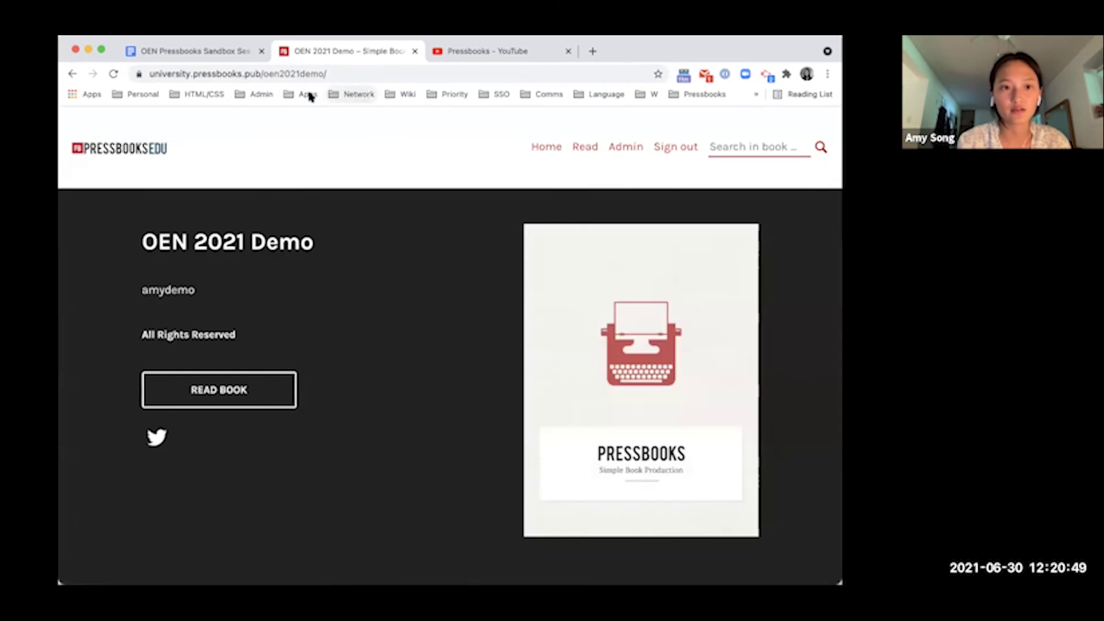
{"action": "key", "text": "super+bracketleft"}
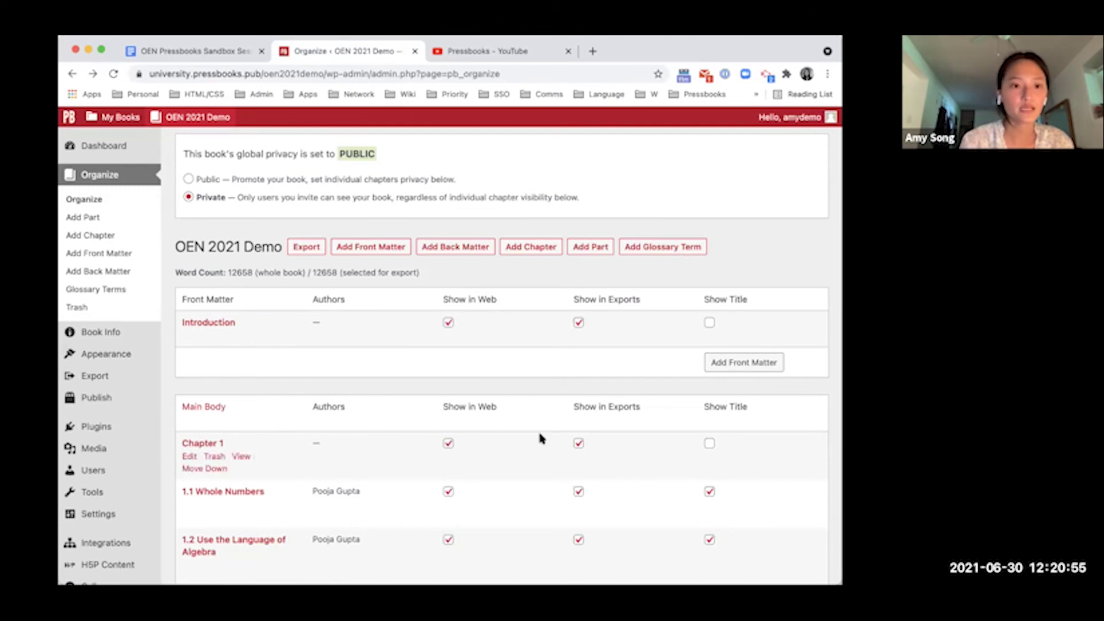
{"action": "scroll", "coordinate": [540, 439], "scroll_direction": "down", "scroll_amount": 1}
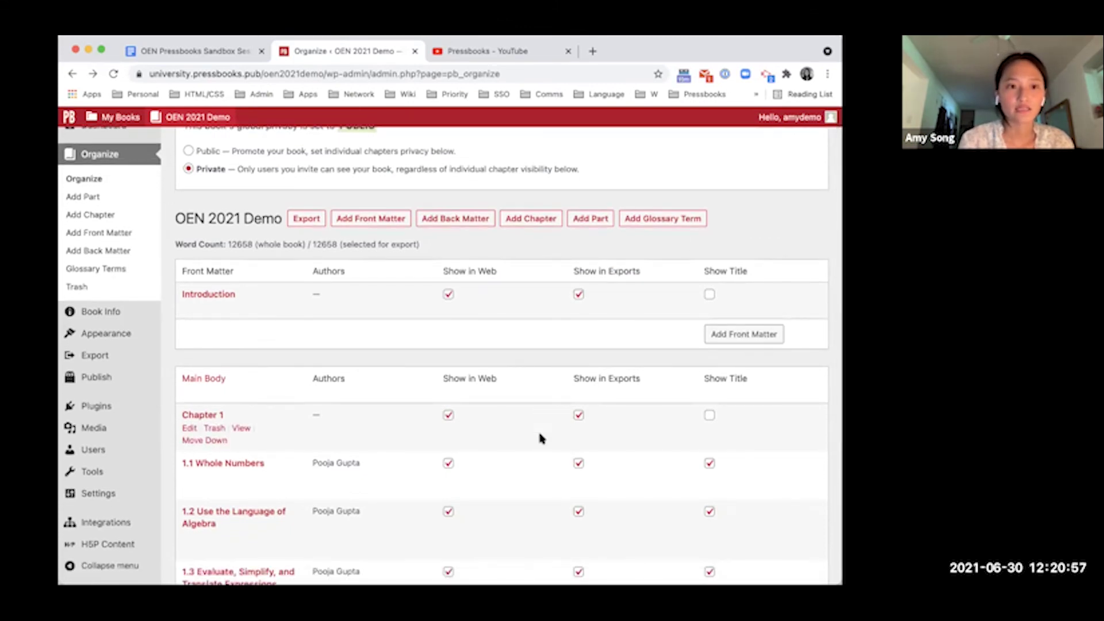
Step: Check the first sections of the sandbox instructions document and return to the book's Organize page
{"action": "left_click", "coordinate": [226, 55]}
{"action": "scroll", "coordinate": [360, 224], "scroll_direction": "down", "scroll_amount": 3}
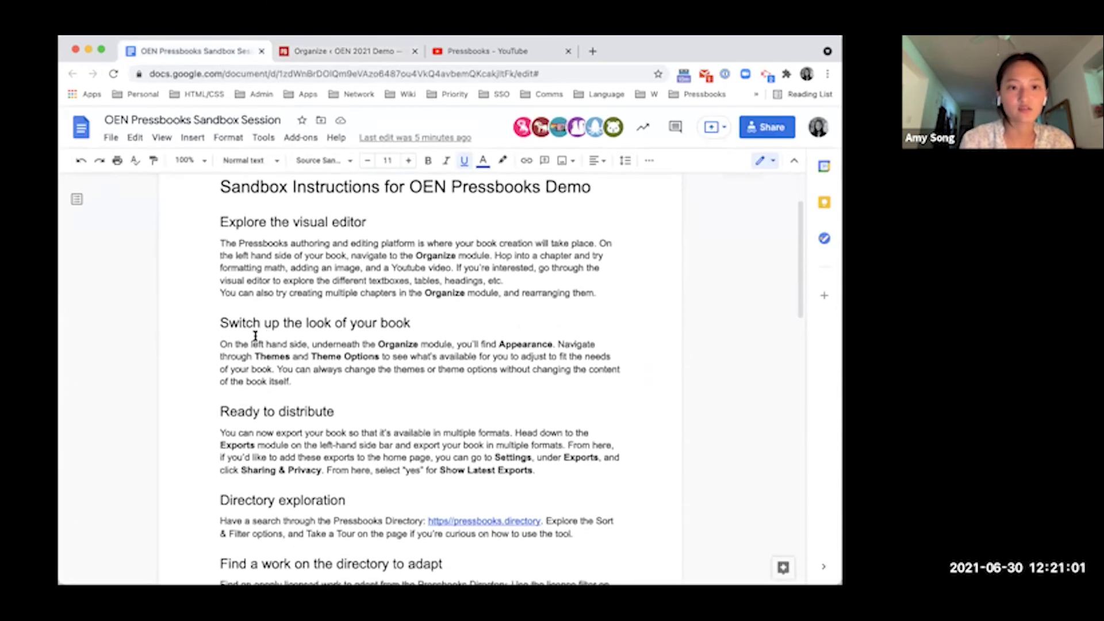
{"action": "left_click", "coordinate": [315, 52]}
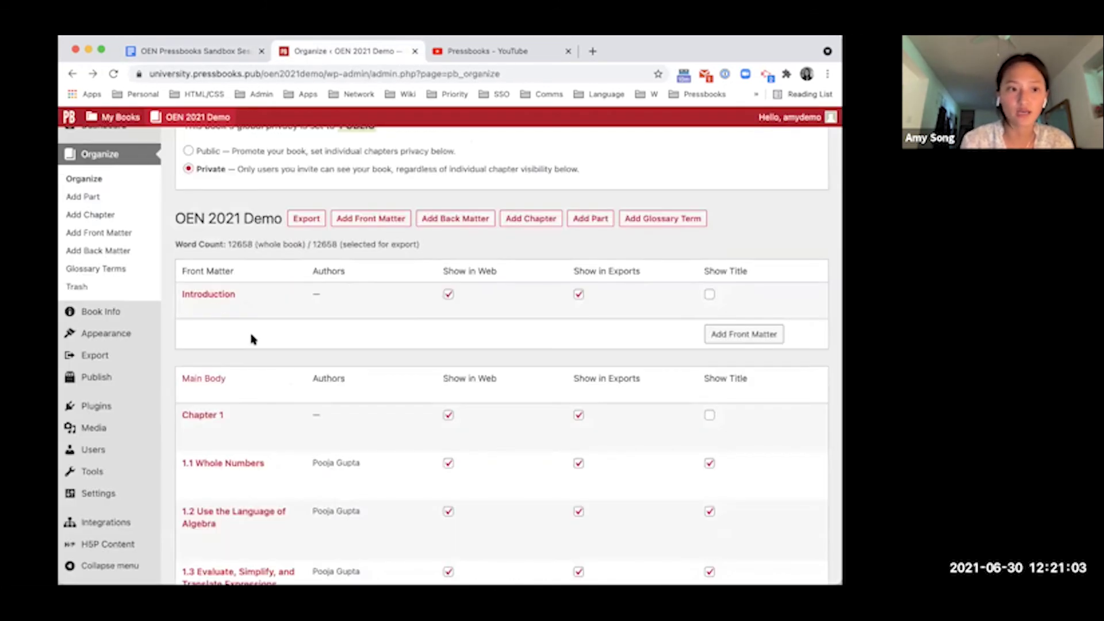
Step: Open Chapter 1 for editing, look through its content in the Text view and return to the Visual editor
{"action": "scroll", "coordinate": [157, 230], "scroll_direction": "up", "scroll_amount": 1}
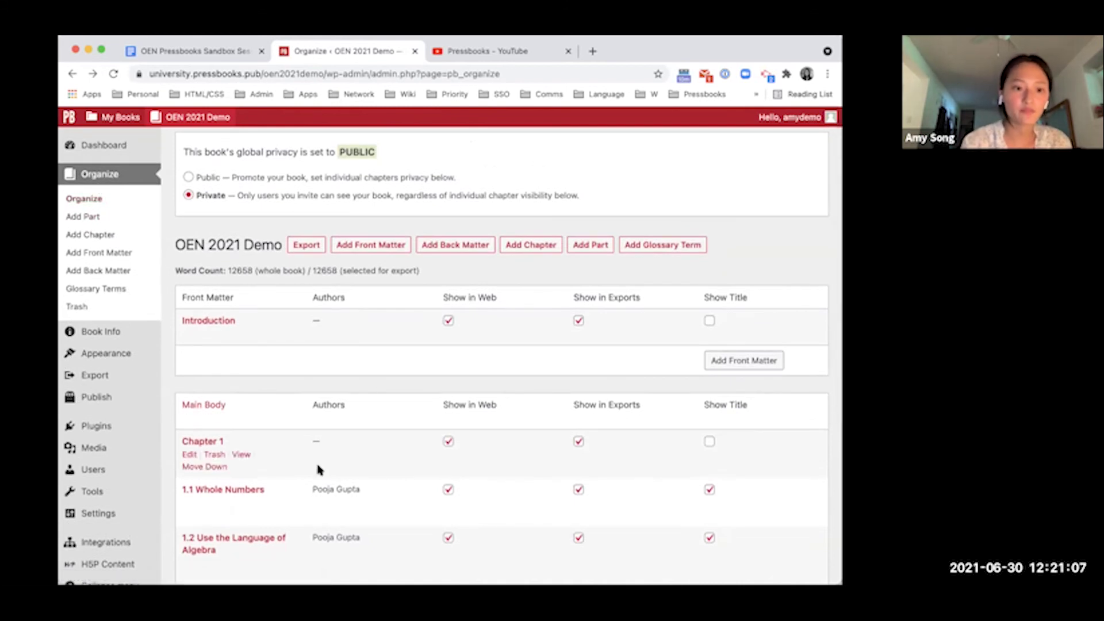
{"action": "left_click", "coordinate": [213, 442]}
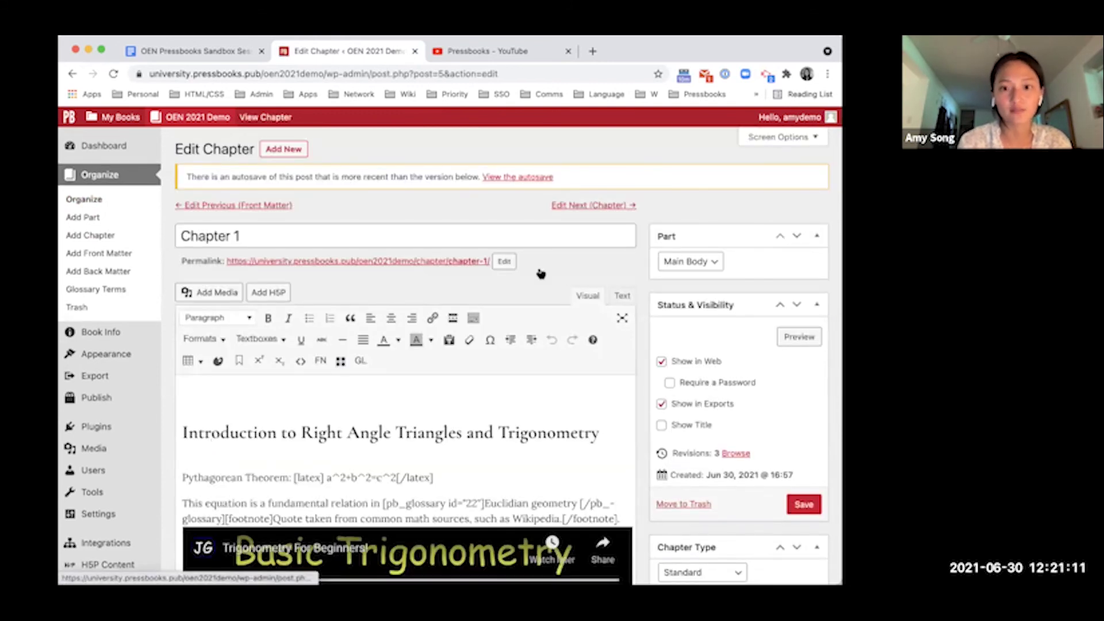
{"action": "left_click", "coordinate": [623, 296]}
{"action": "scroll", "coordinate": [516, 369], "scroll_direction": "down", "scroll_amount": 2}
{"action": "scroll", "coordinate": [516, 369], "scroll_direction": "down", "scroll_amount": 3}
{"action": "scroll", "coordinate": [517, 369], "scroll_direction": "up", "scroll_amount": 5}
{"action": "left_click", "coordinate": [588, 248]}
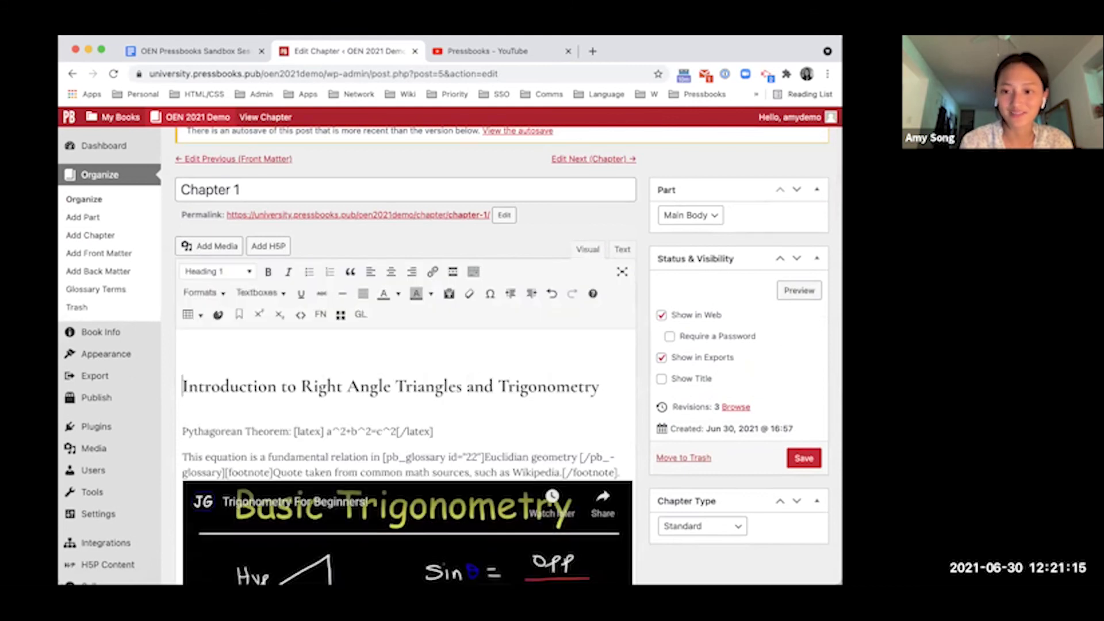
Step: Widen the browser window and show the table, textbox and heading style options of the Chapter 1 visual editor
{"action": "left_click_drag", "start_coordinate": [838, 309], "coordinate": [943, 309]}
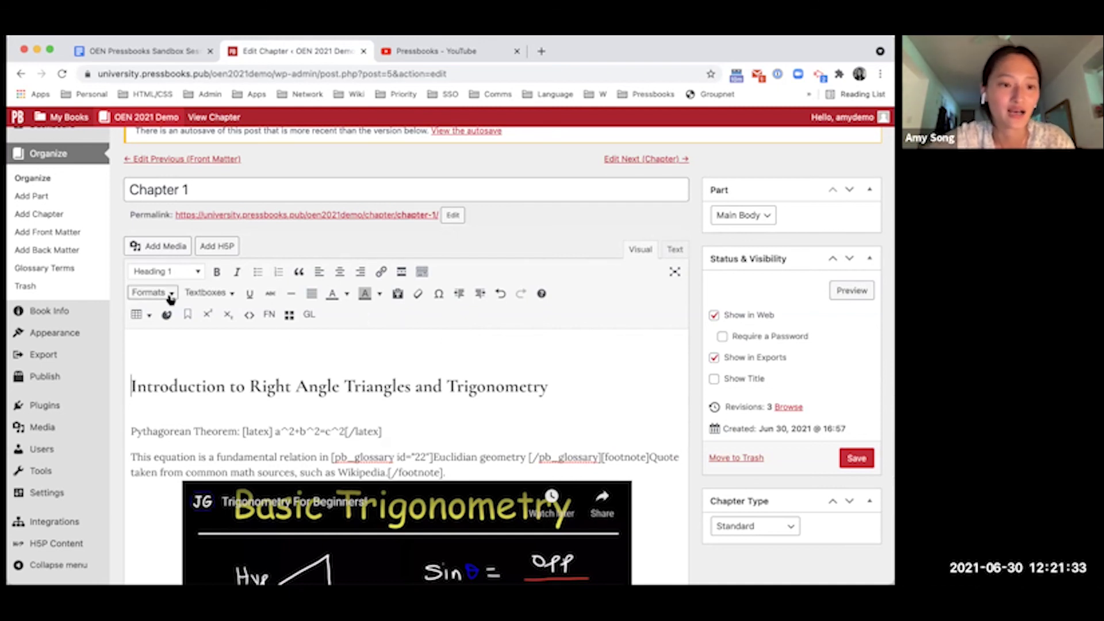
{"action": "left_click", "coordinate": [154, 313]}
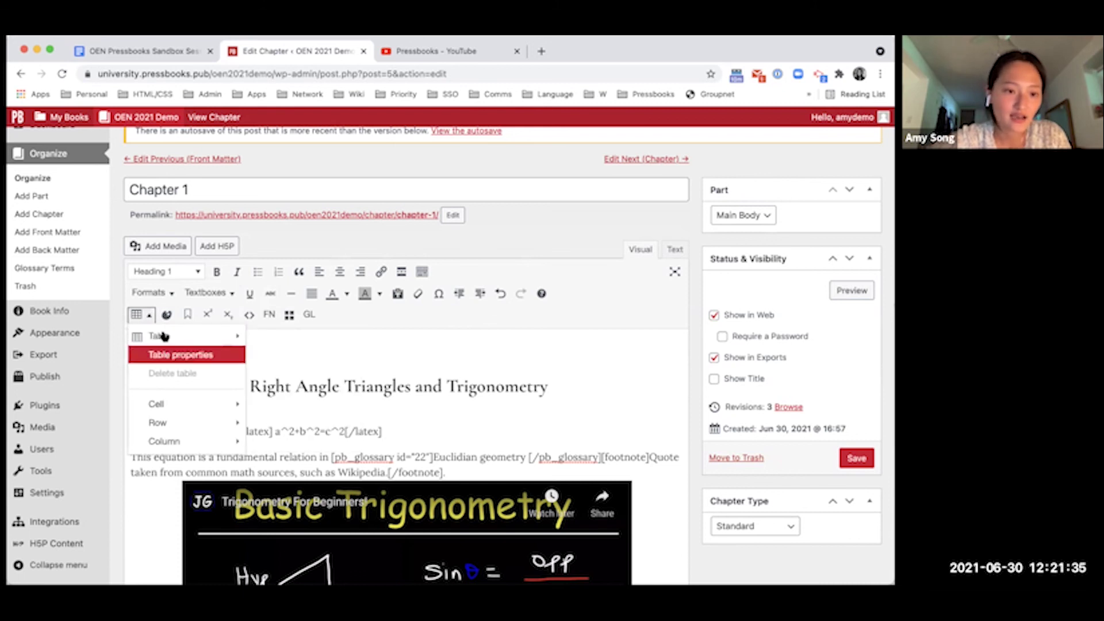
{"action": "left_click", "coordinate": [190, 292]}
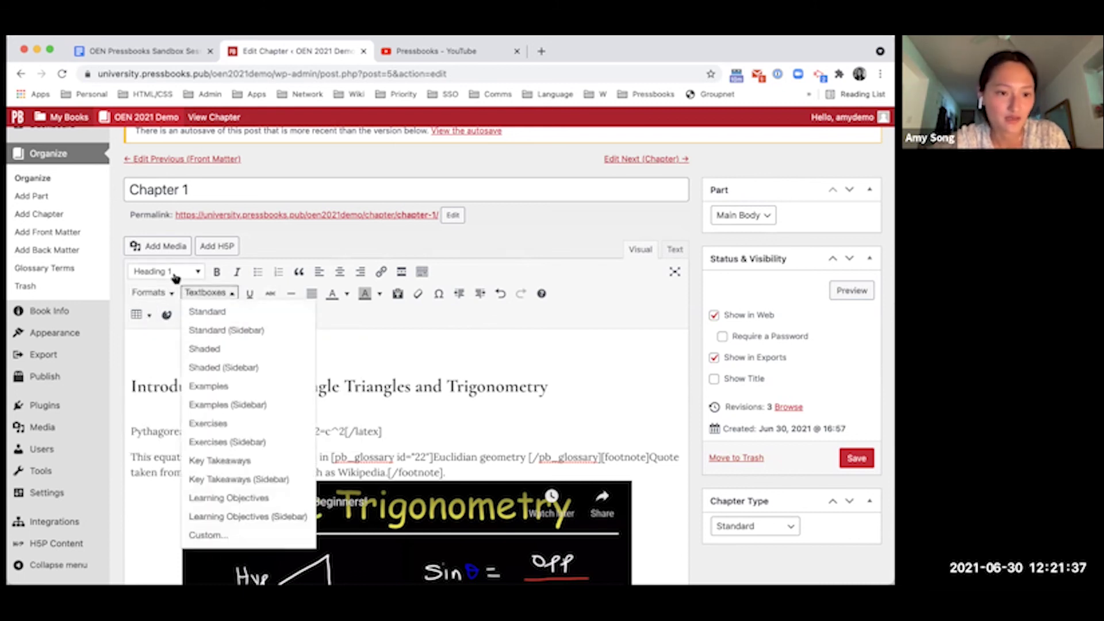
{"action": "left_click", "coordinate": [171, 271]}
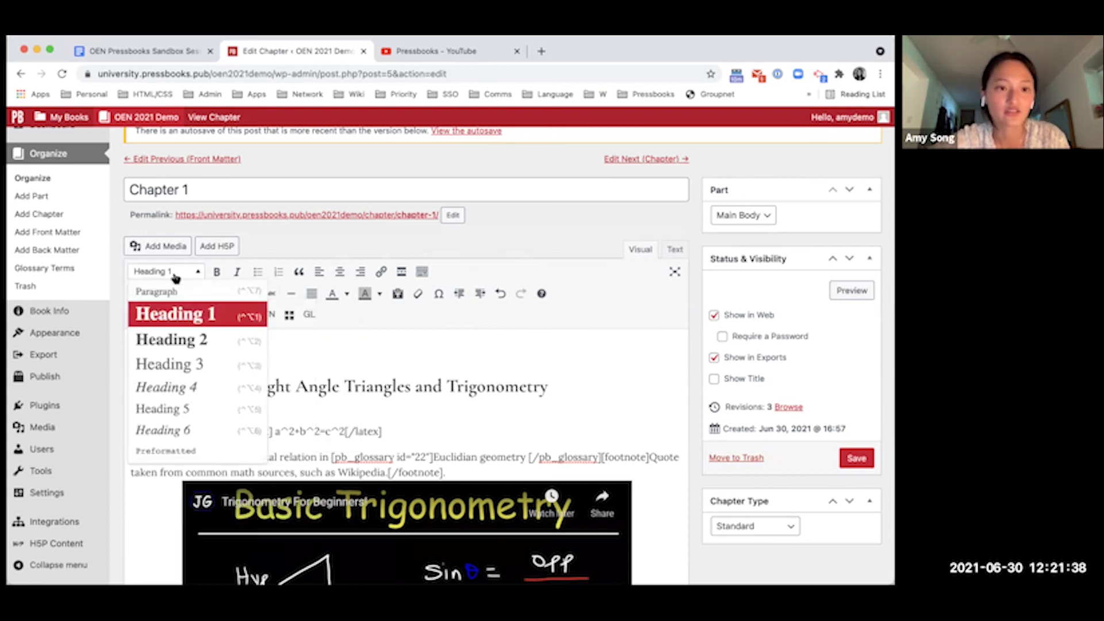
{"action": "left_click", "coordinate": [331, 228]}
Step: Select the 3x + 4y − 2x + 6y image in the media library, review its attachment details and attribution fields, and close without inserting it
{"action": "left_click", "coordinate": [175, 246]}
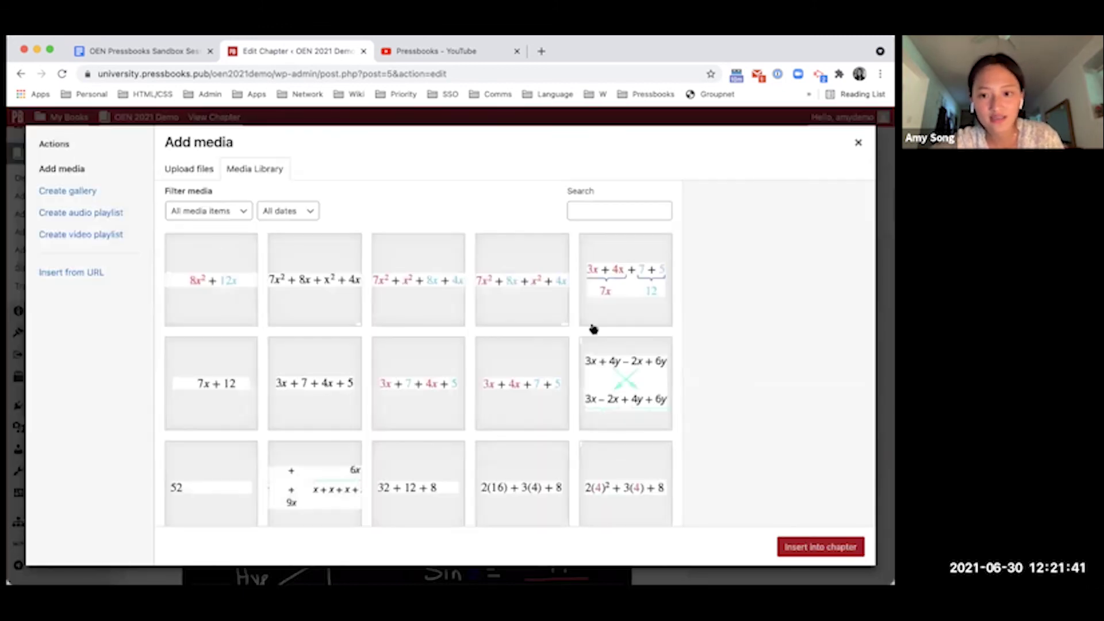
{"action": "left_click", "coordinate": [611, 339]}
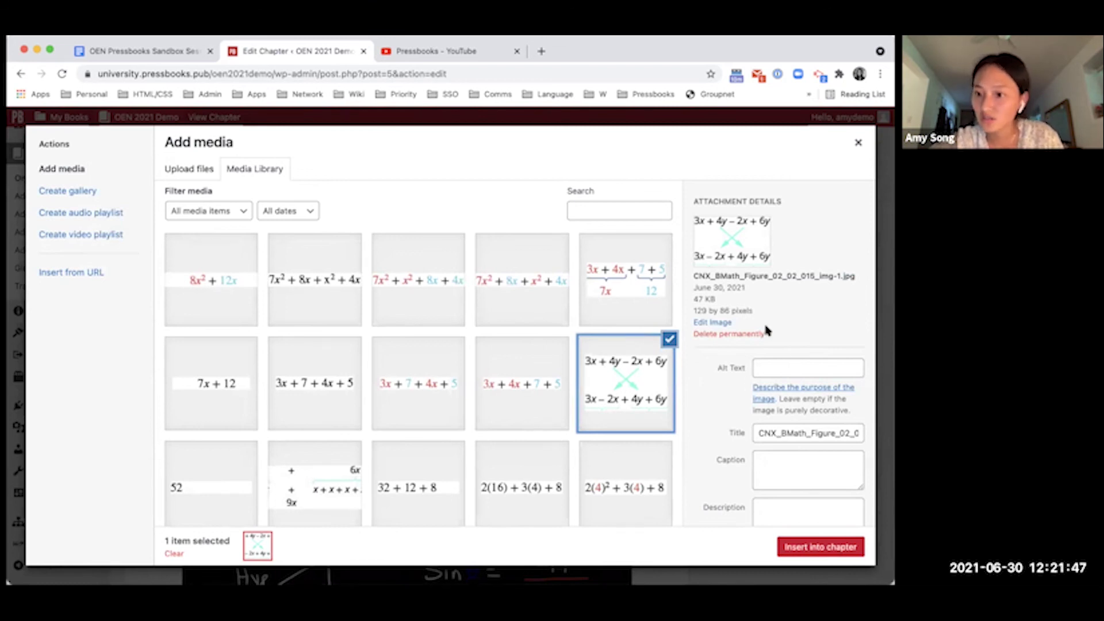
{"action": "scroll", "coordinate": [784, 428], "scroll_direction": "down", "scroll_amount": 4}
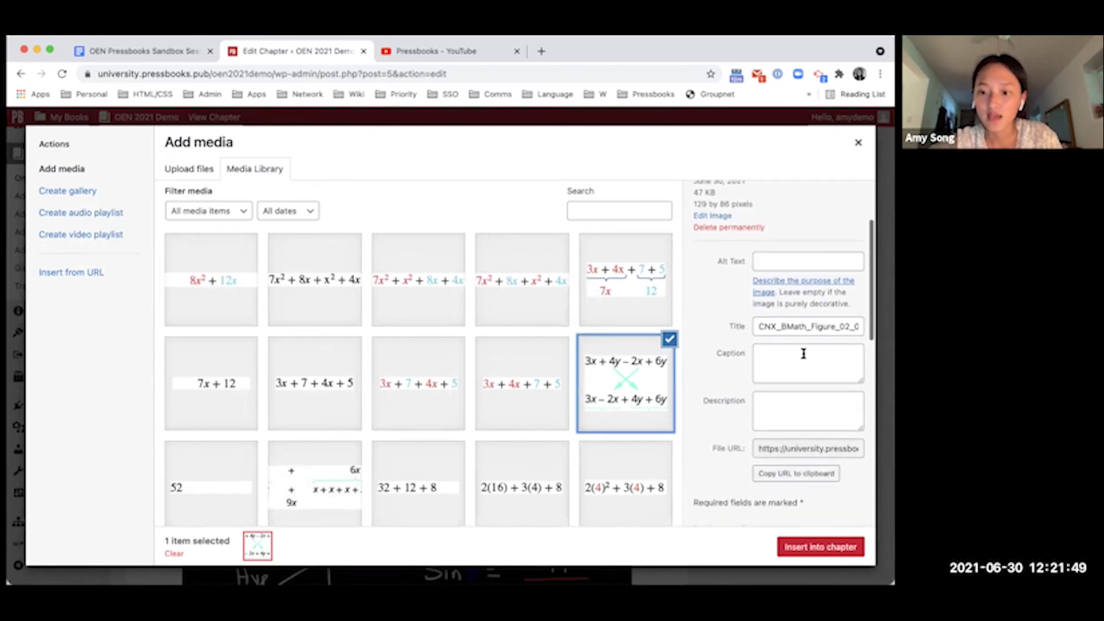
{"action": "scroll", "coordinate": [802, 393], "scroll_direction": "down", "scroll_amount": 5}
{"action": "scroll", "coordinate": [802, 393], "scroll_direction": "down", "scroll_amount": 2}
{"action": "scroll", "coordinate": [801, 389], "scroll_direction": "up", "scroll_amount": 1}
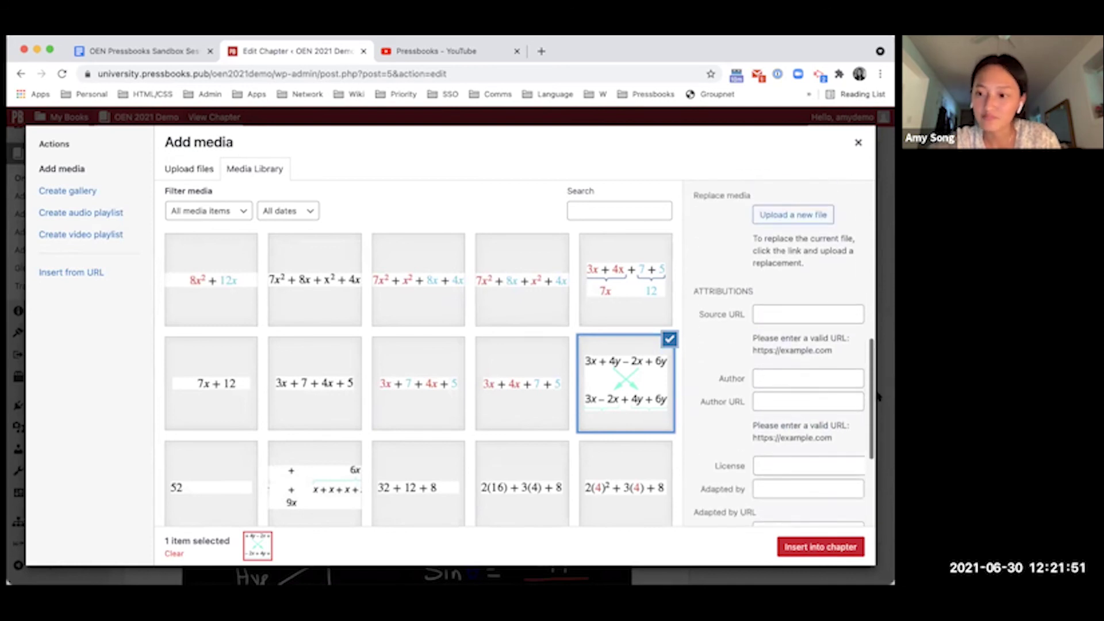
{"action": "left_click", "coordinate": [884, 401]}
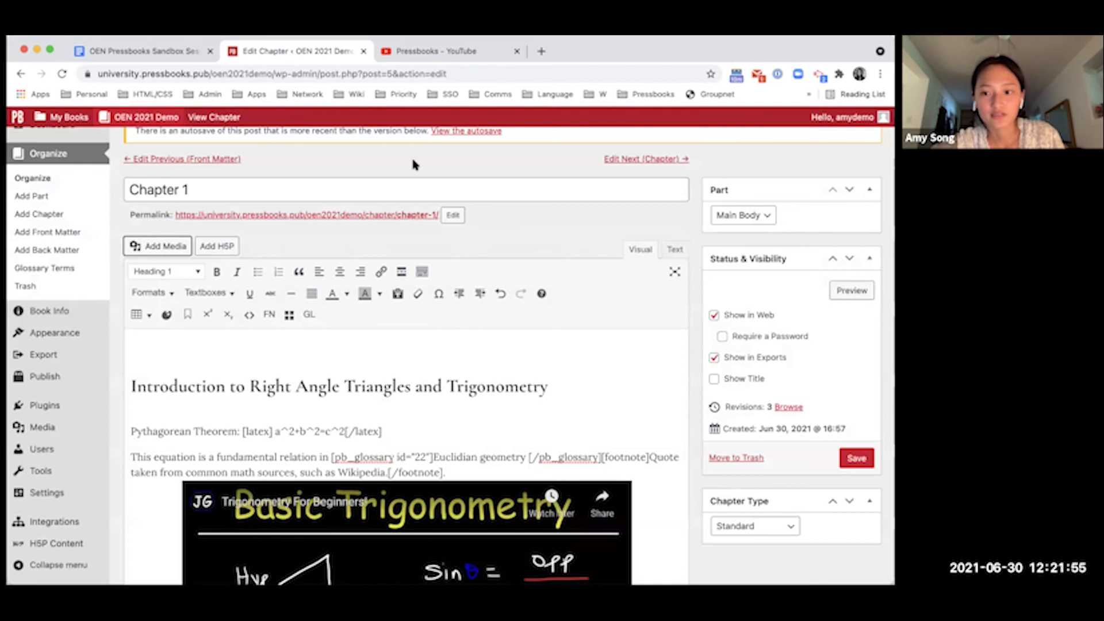
Step: Consult the sandbox instructions document and go to the book's Organize page to review its front matter and chapters
{"action": "scroll", "coordinate": [374, 389], "scroll_direction": "down", "scroll_amount": 3}
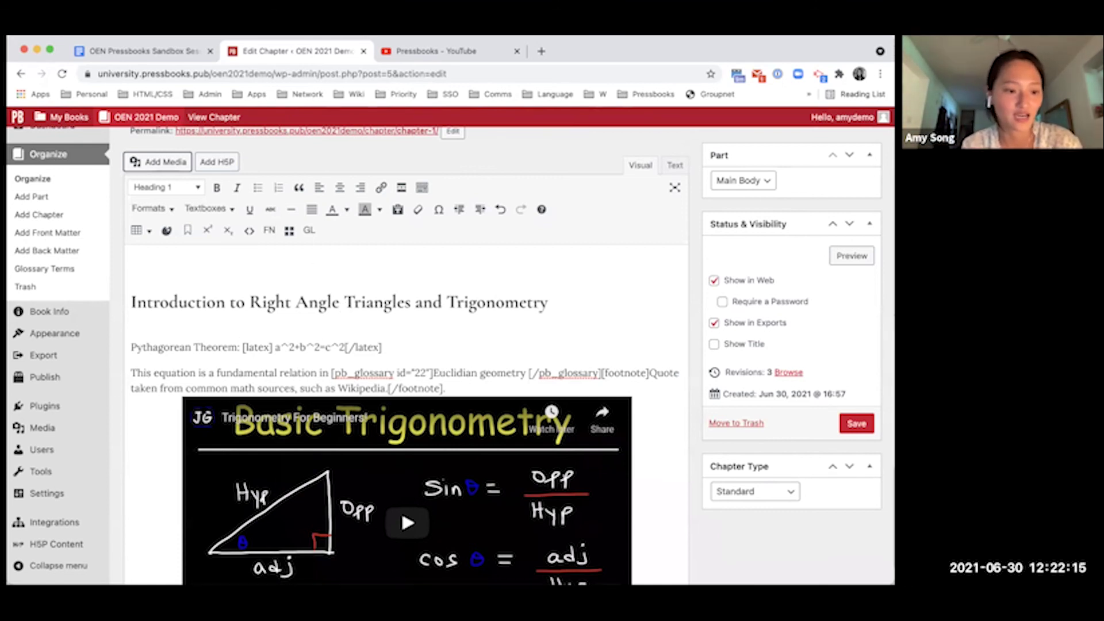
{"action": "mouse_move", "coordinate": [63, 493]}
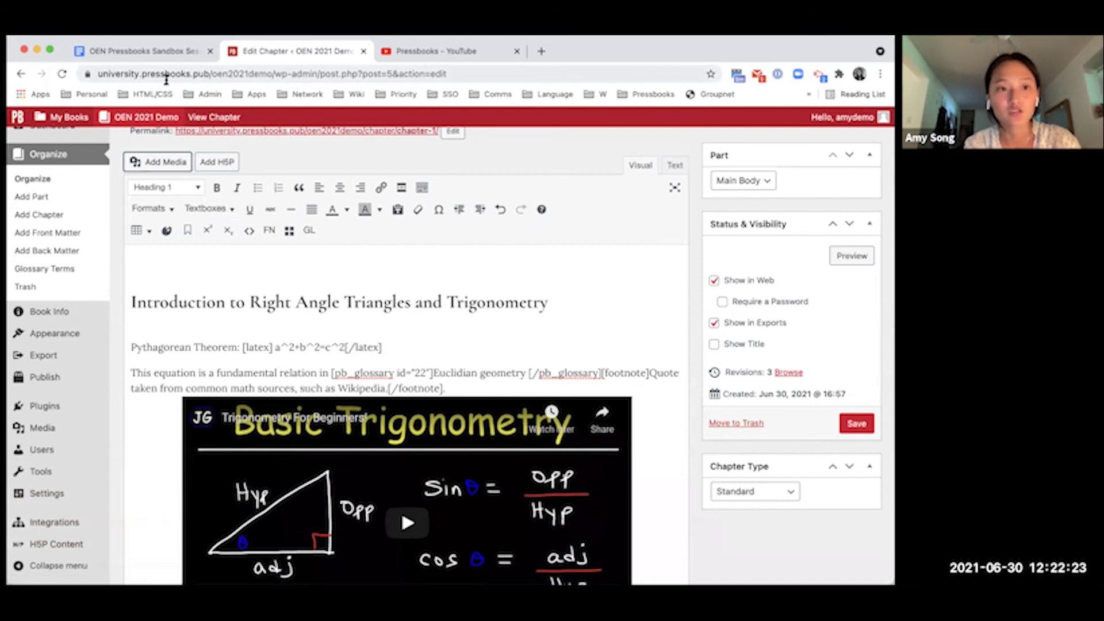
{"action": "left_click", "coordinate": [165, 50]}
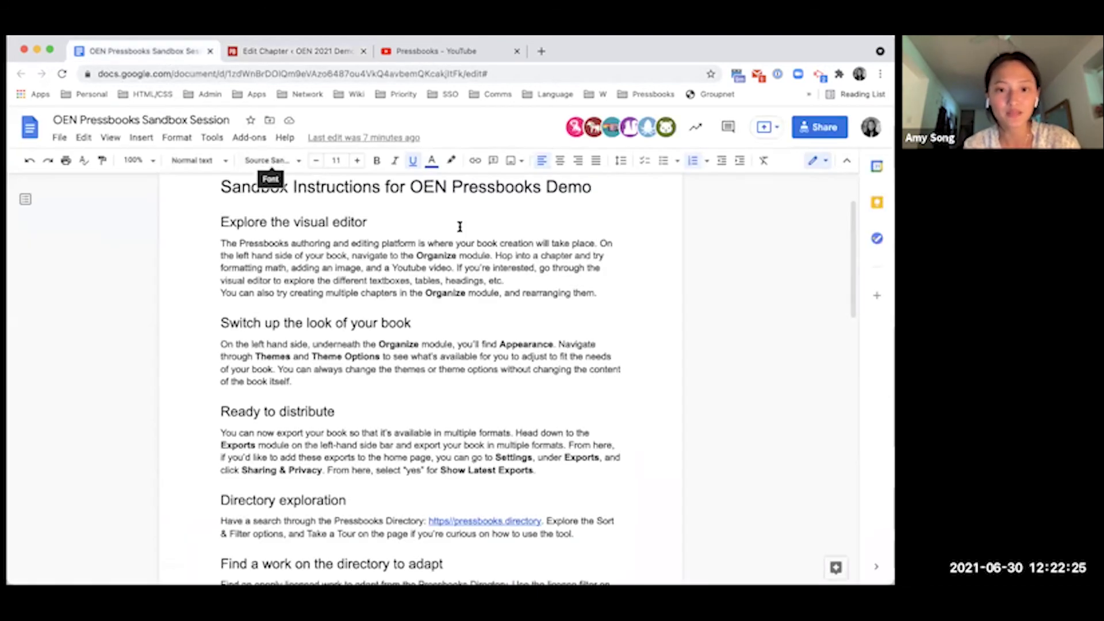
{"action": "left_click", "coordinate": [287, 51]}
{"action": "left_click", "coordinate": [23, 179]}
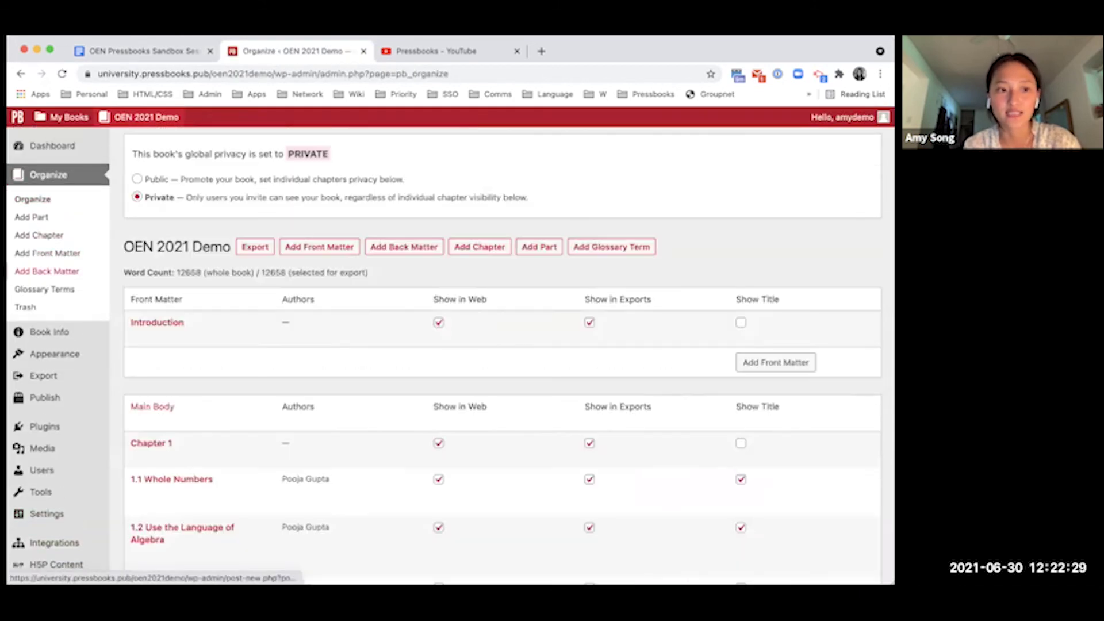
{"action": "scroll", "coordinate": [86, 214], "scroll_direction": "down", "scroll_amount": 2}
{"action": "mouse_move", "coordinate": [246, 410]}
{"action": "left_mouse_down"}
{"action": "mouse_move", "coordinate": [244, 468]}
{"action": "mouse_move", "coordinate": [258, 407]}
{"action": "left_mouse_up"}
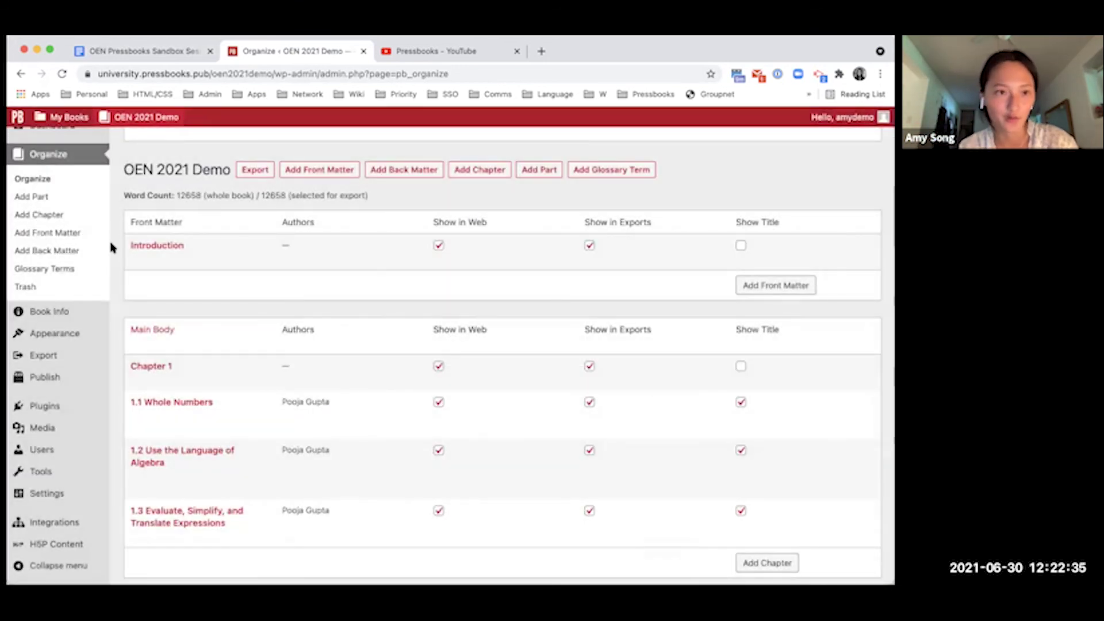
Step: After checking the sandbox instructions, show the book's available themes and the web, PDF and ebook options of the McLuhan theme
{"action": "left_click", "coordinate": [145, 48]}
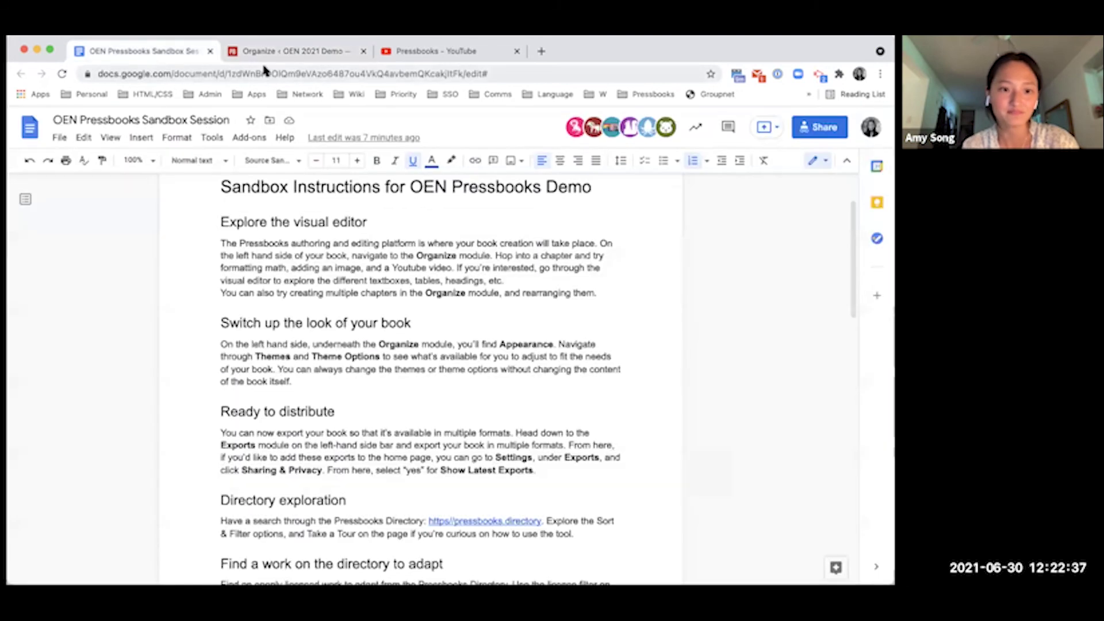
{"action": "left_click", "coordinate": [292, 53]}
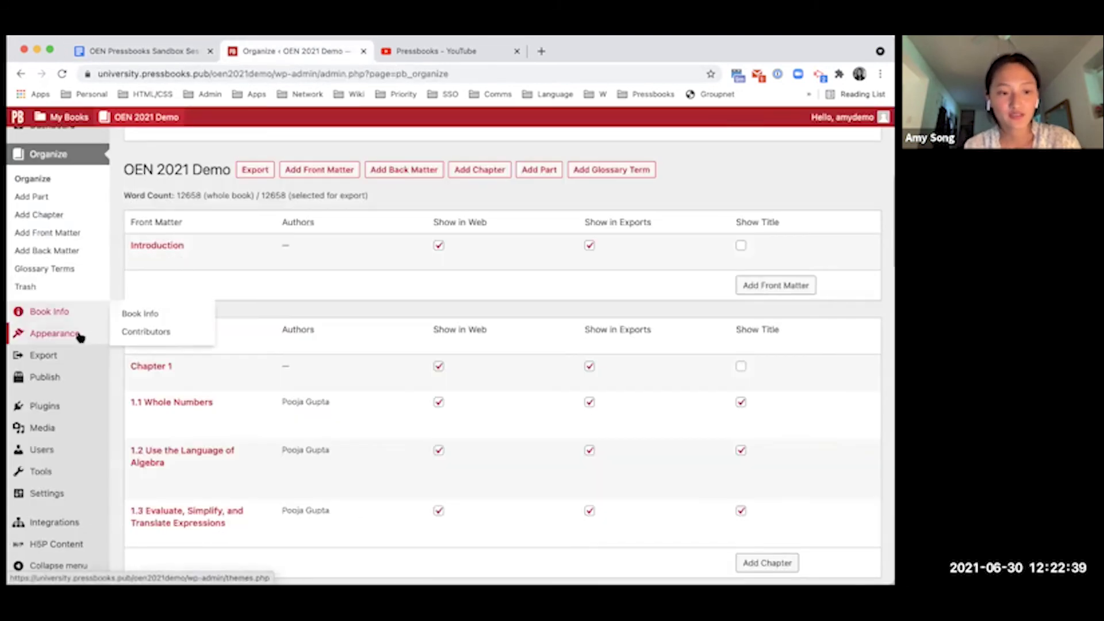
{"action": "left_click", "coordinate": [45, 340]}
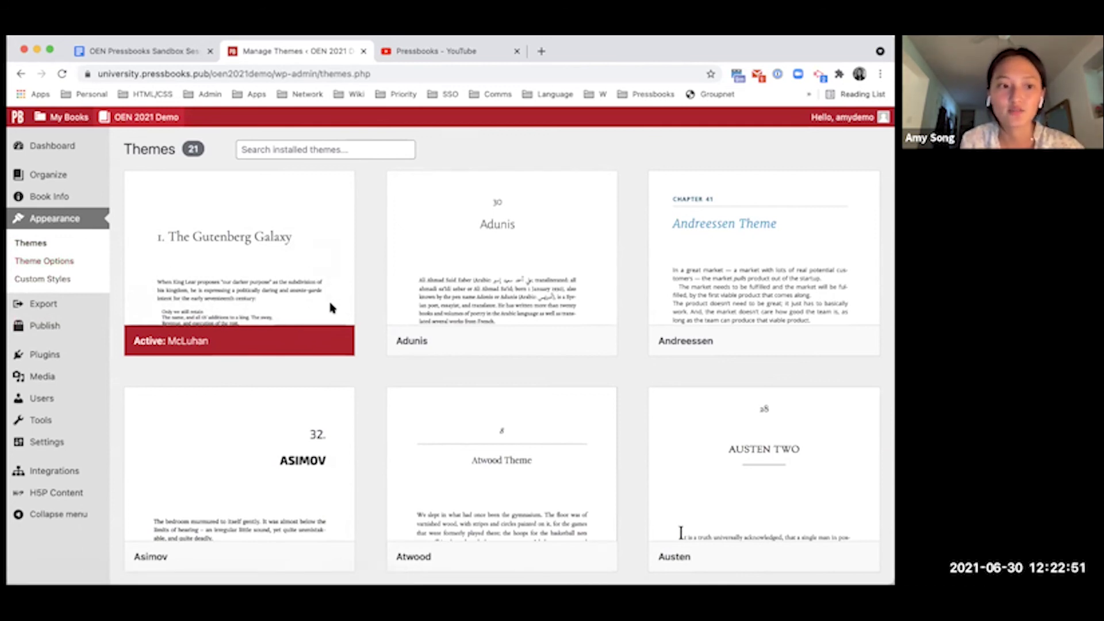
{"action": "left_click", "coordinate": [90, 264]}
{"action": "left_click", "coordinate": [260, 179]}
{"action": "left_click", "coordinate": [292, 181]}
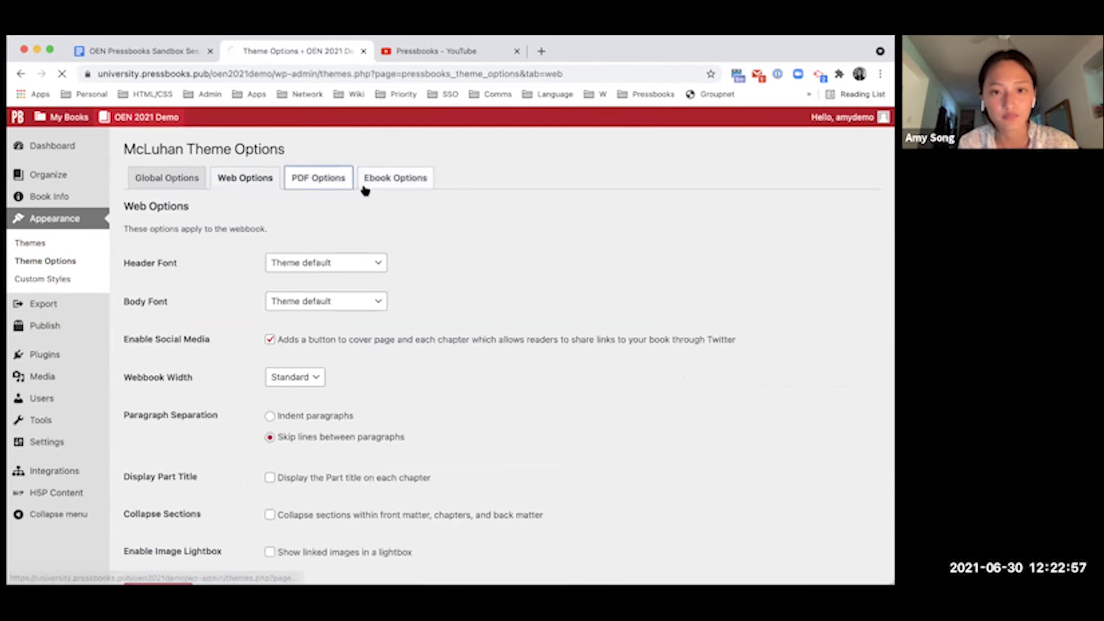
{"action": "left_click", "coordinate": [365, 188]}
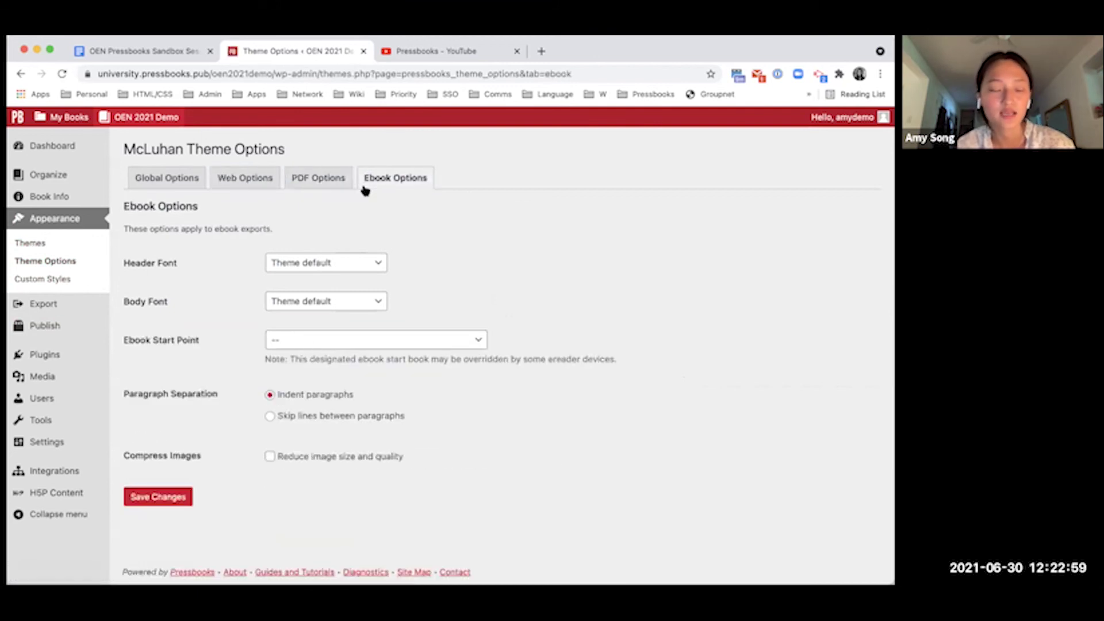
Step: Check the sandbox instructions further down and review the available formats and latest exports on the book's Export page
{"action": "left_click", "coordinate": [141, 51]}
{"action": "scroll", "coordinate": [609, 498], "scroll_direction": "down", "scroll_amount": 5}
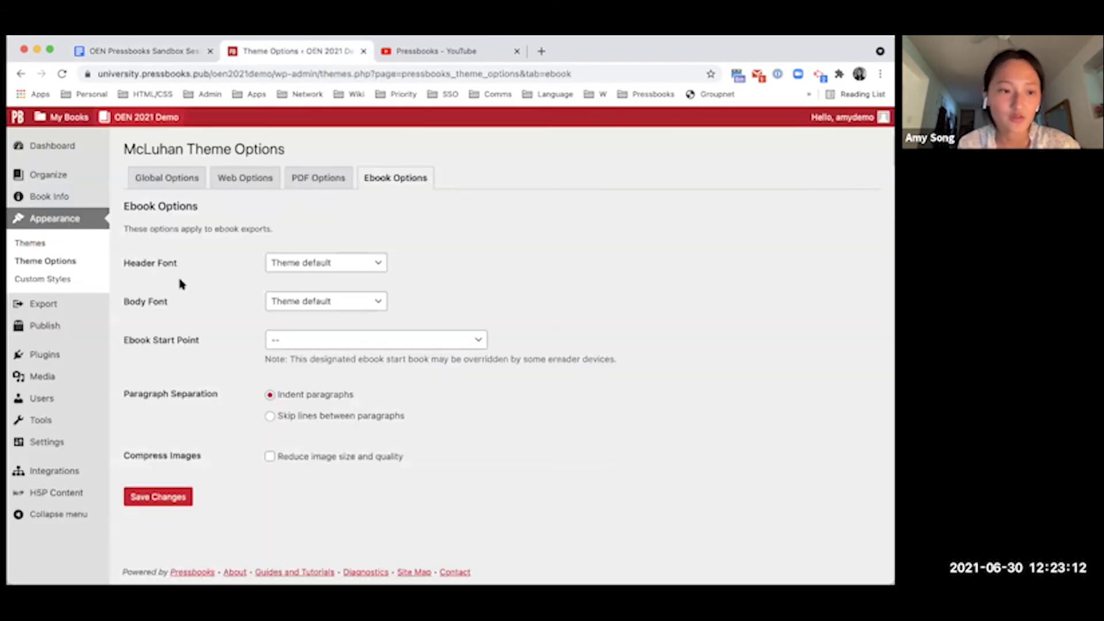
{"action": "left_click", "coordinate": [305, 51]}
{"action": "left_click", "coordinate": [109, 305]}
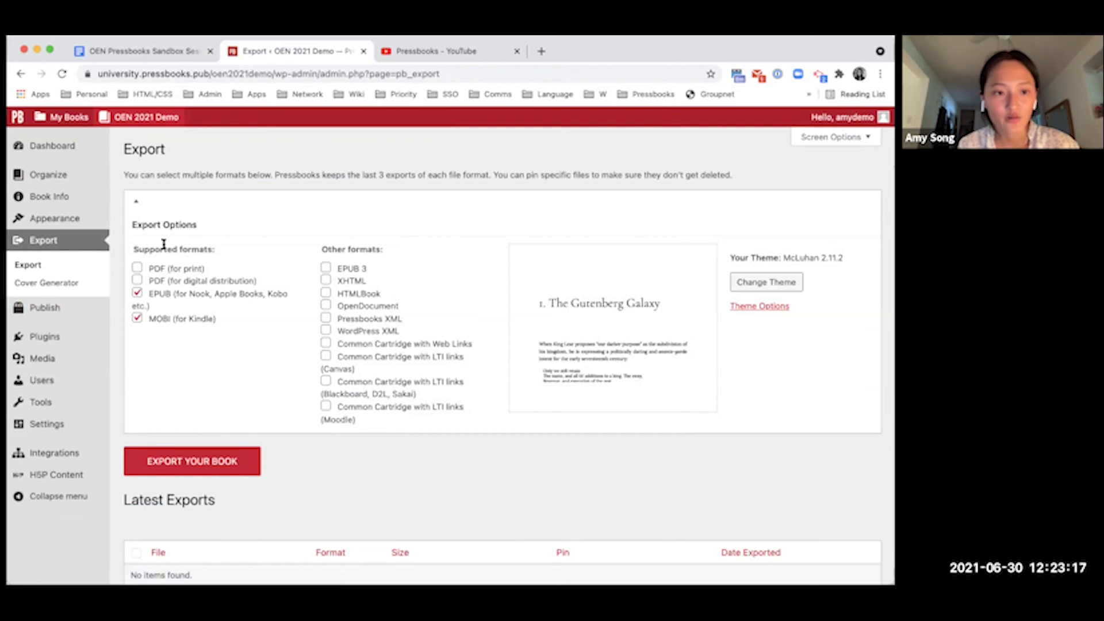
{"action": "scroll", "coordinate": [182, 385], "scroll_direction": "down", "scroll_amount": 2}
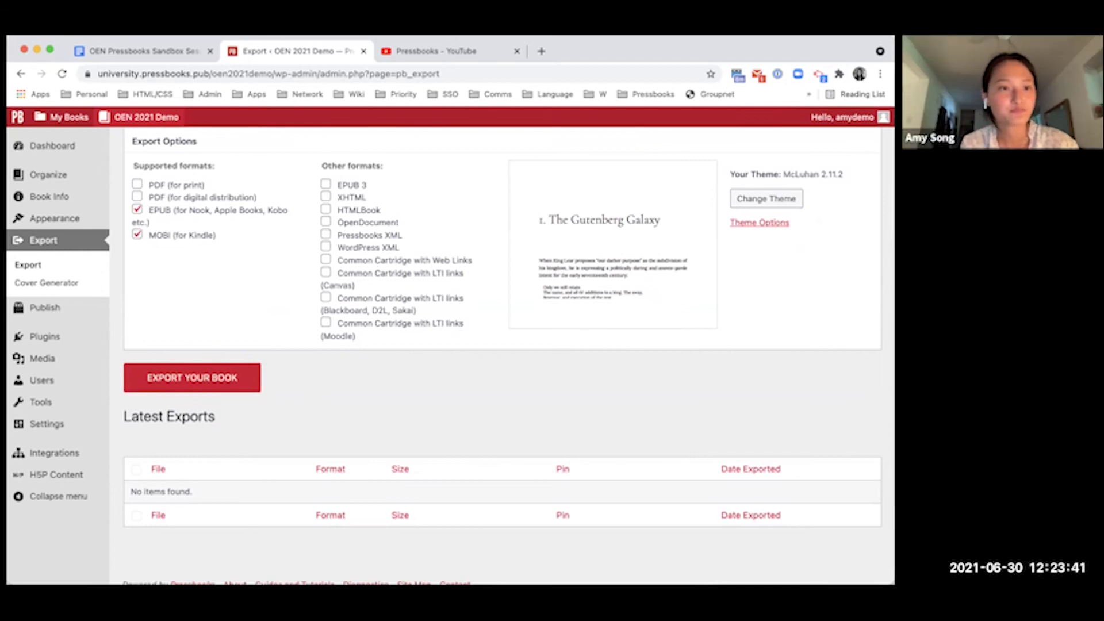
Step: Read the sandbox instructions from the visual editor section to the H5P activities section and open the linked Pressbooks Directory
{"action": "left_click", "coordinate": [171, 54]}
{"action": "scroll", "coordinate": [263, 322], "scroll_direction": "down", "scroll_amount": 3}
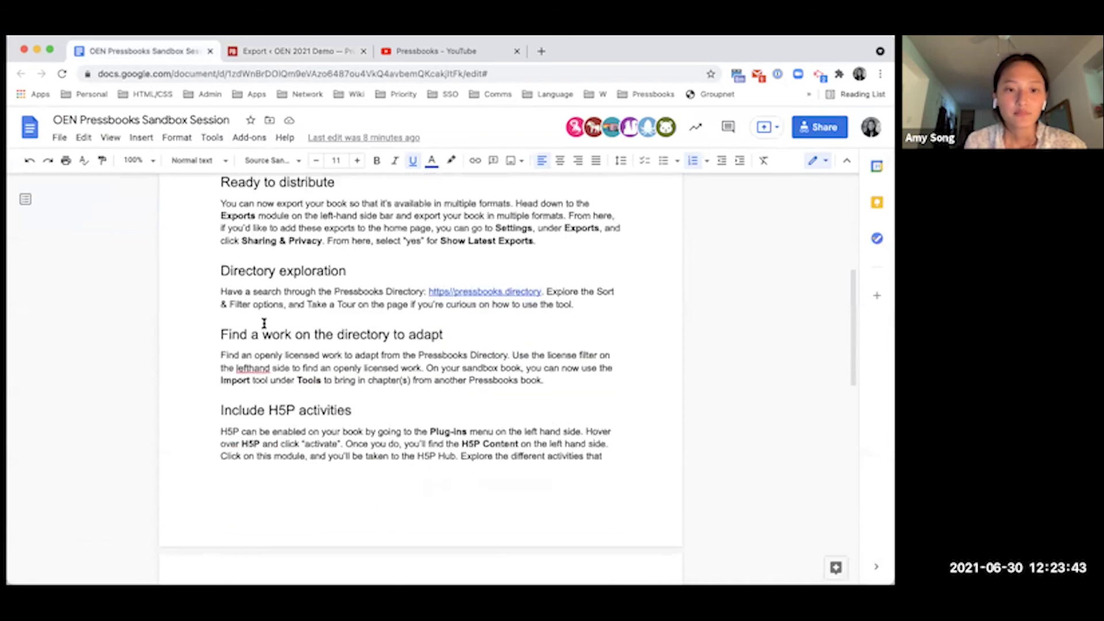
{"action": "scroll", "coordinate": [321, 288], "scroll_direction": "up", "scroll_amount": 1}
{"action": "scroll", "coordinate": [325, 276], "scroll_direction": "up", "scroll_amount": 3}
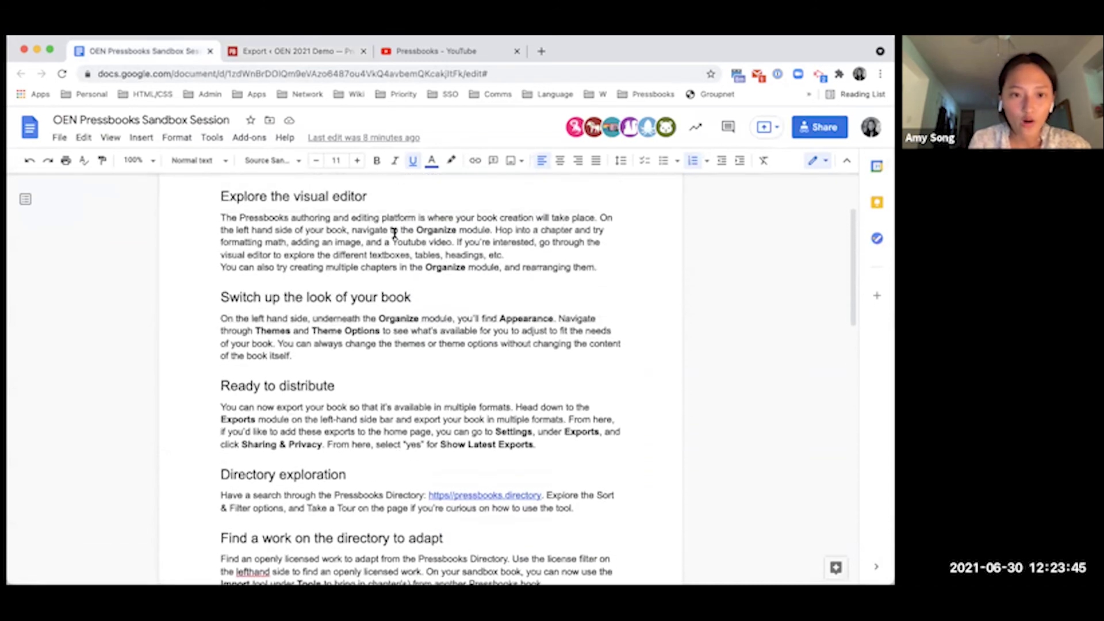
{"action": "scroll", "coordinate": [436, 459], "scroll_direction": "down", "scroll_amount": 4}
{"action": "scroll", "coordinate": [436, 459], "scroll_direction": "down", "scroll_amount": 1}
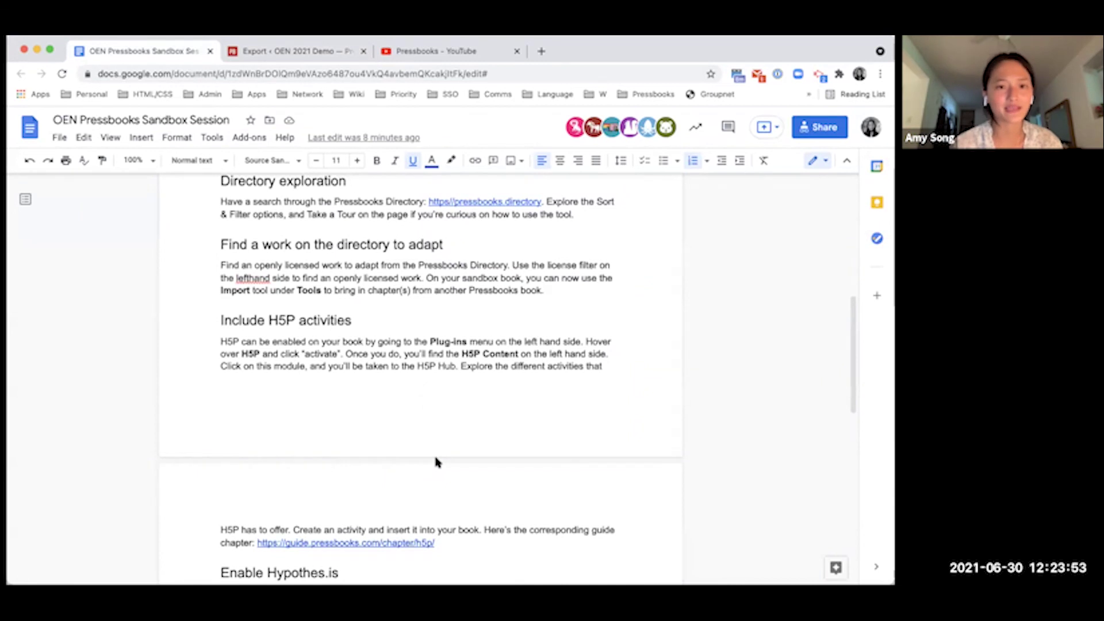
{"action": "left_click", "coordinate": [464, 201]}
{"action": "left_click", "coordinate": [458, 223]}
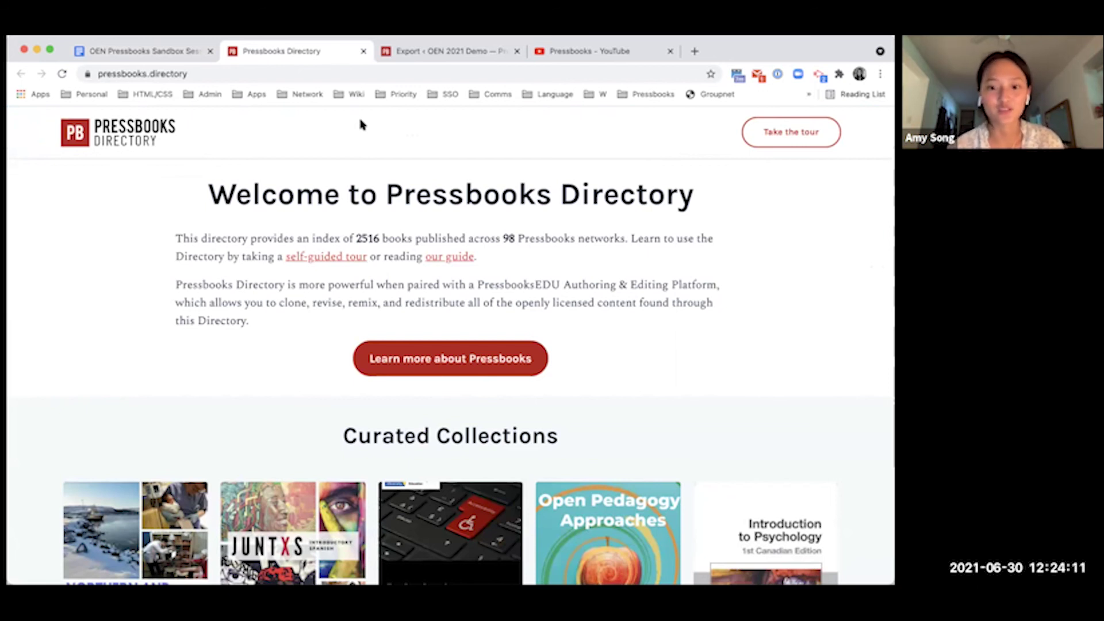
Step: Check the directory instructions in the sandbox document and browse the book listings in the Pressbooks Directory
{"action": "left_click", "coordinate": [109, 52]}
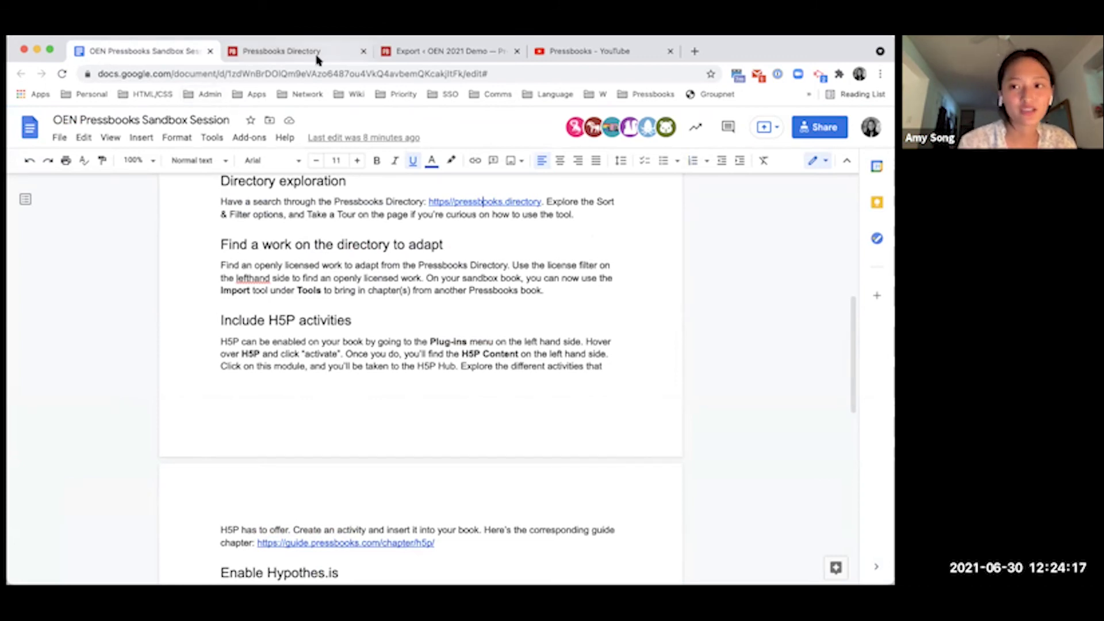
{"action": "left_click", "coordinate": [293, 52]}
{"action": "scroll", "coordinate": [345, 282], "scroll_direction": "down", "scroll_amount": 20}
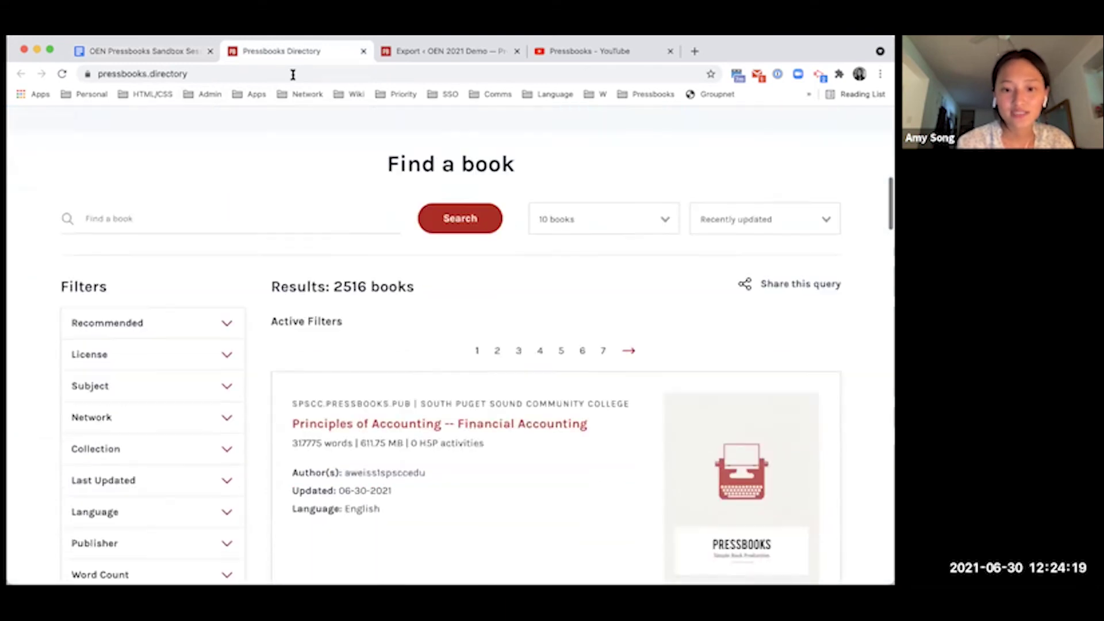
{"action": "scroll", "coordinate": [345, 283], "scroll_direction": "down", "scroll_amount": 2}
{"action": "scroll", "coordinate": [344, 284], "scroll_direction": "up", "scroll_amount": 4}
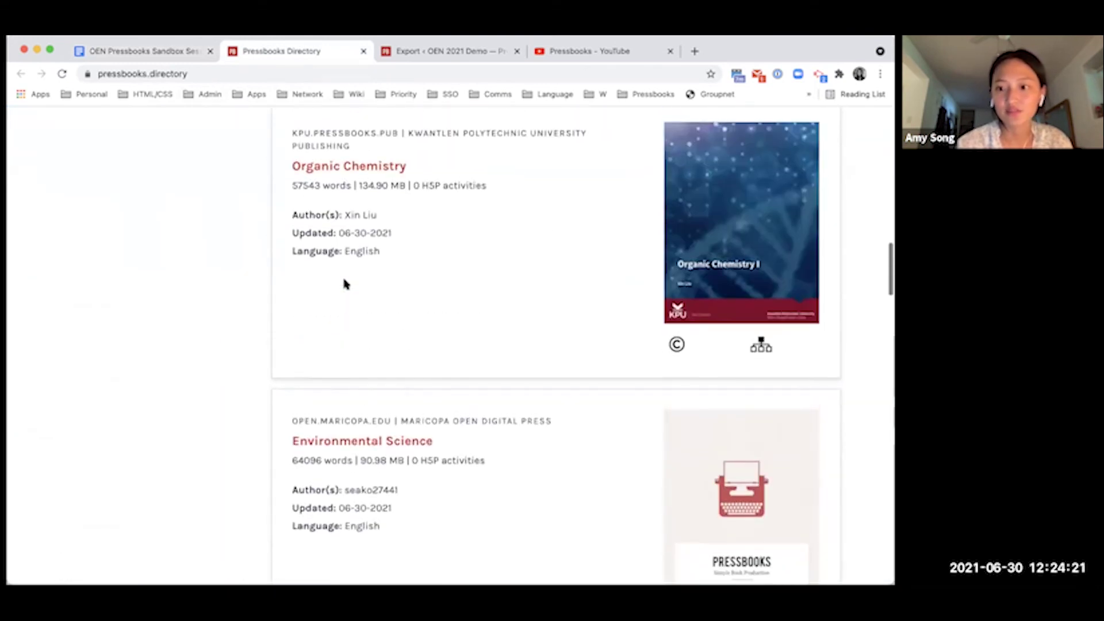
{"action": "scroll", "coordinate": [345, 285], "scroll_direction": "down", "scroll_amount": 5}
{"action": "scroll", "coordinate": [345, 285], "scroll_direction": "down", "scroll_amount": 12}
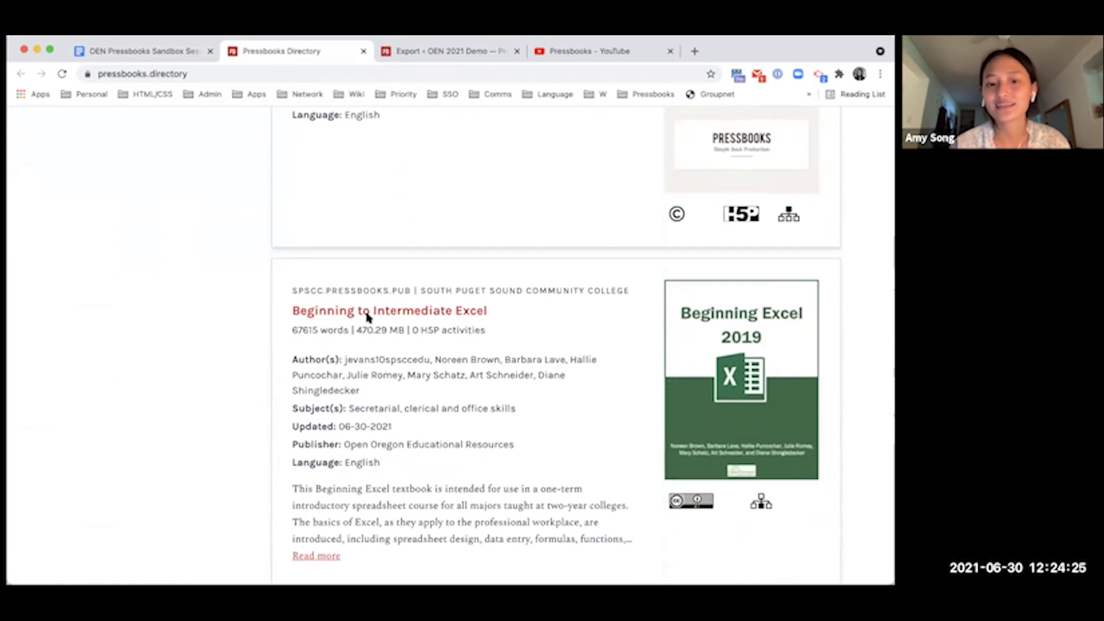
Step: Open the Beginning to Intermediate Excel book from the directory and look through its description, license and table of contents
{"action": "left_click", "coordinate": [377, 311]}
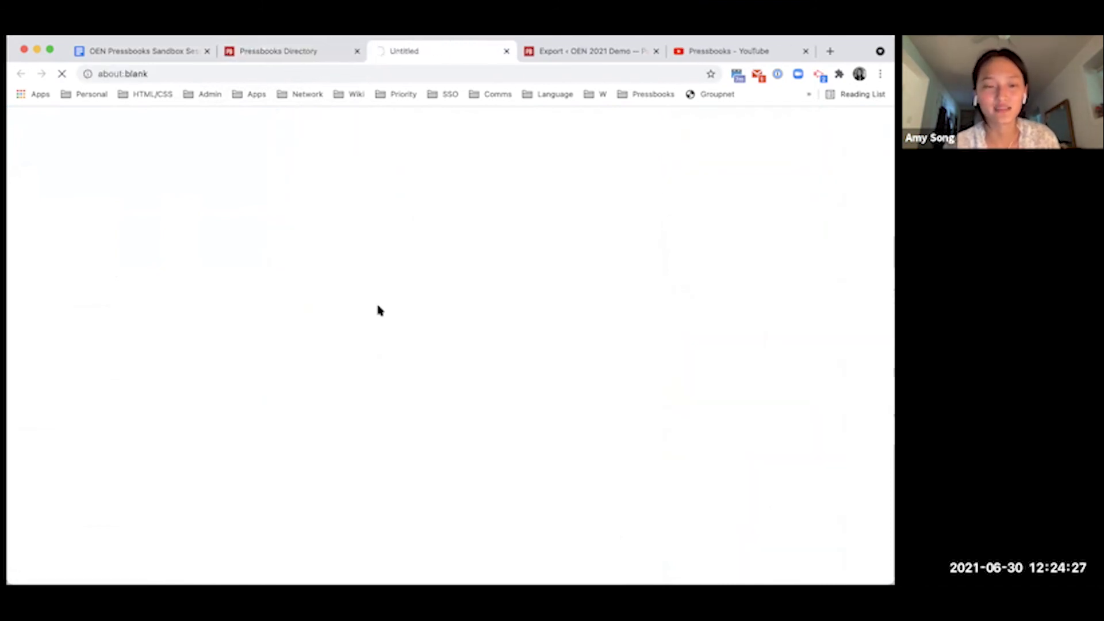
{"action": "scroll", "coordinate": [379, 309], "scroll_direction": "down", "scroll_amount": 2}
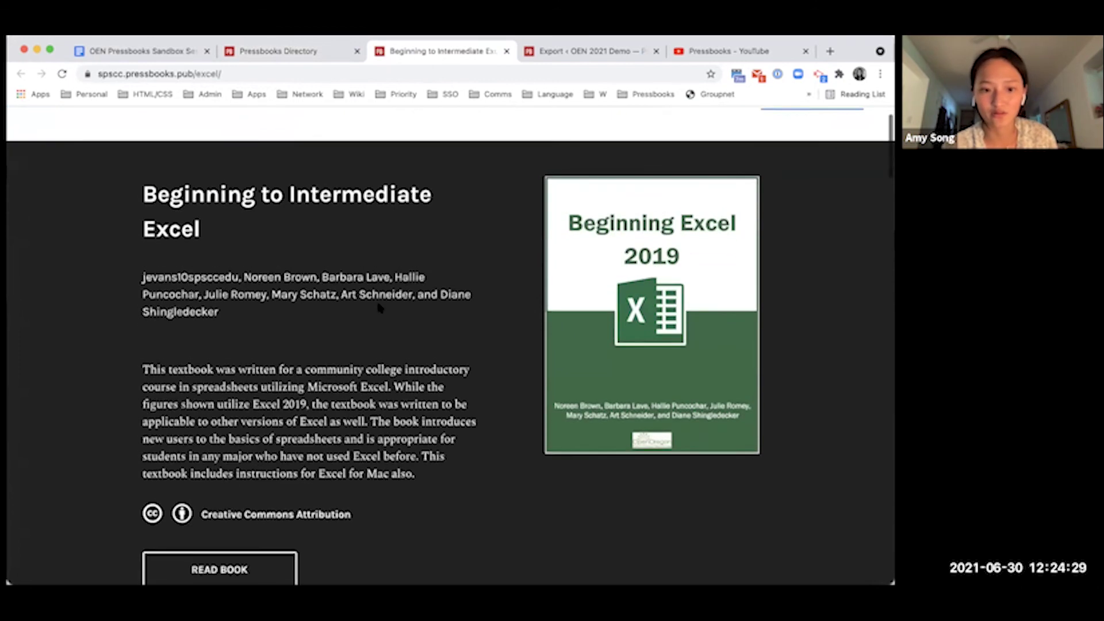
{"action": "scroll", "coordinate": [380, 309], "scroll_direction": "down", "scroll_amount": 5}
{"action": "scroll", "coordinate": [377, 301], "scroll_direction": "up", "scroll_amount": 1}
{"action": "scroll", "coordinate": [378, 300], "scroll_direction": "down", "scroll_amount": 7}
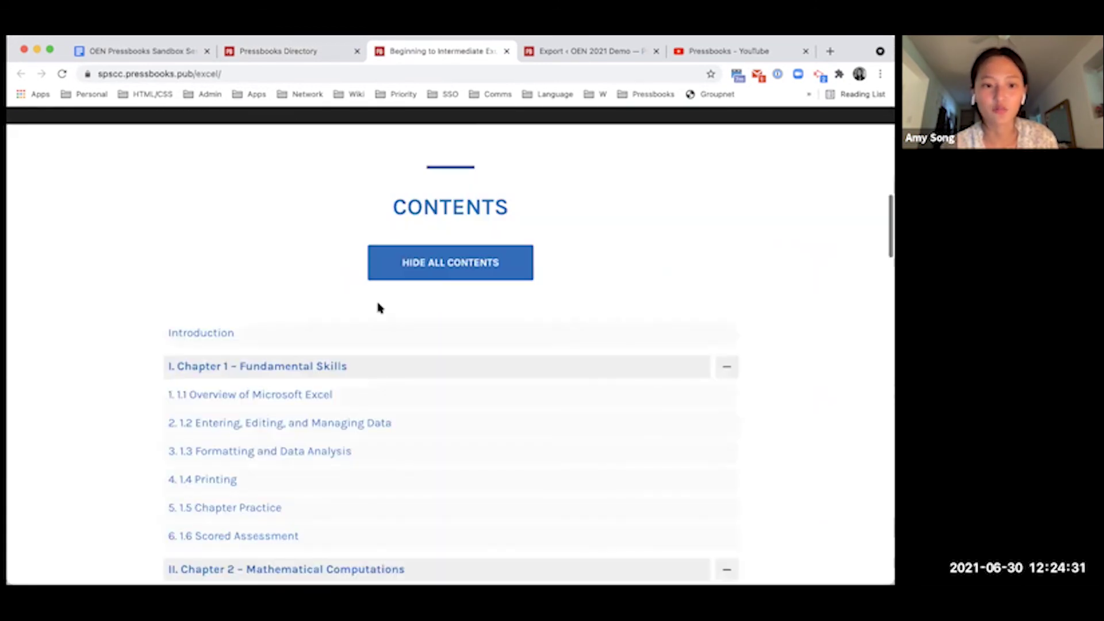
{"action": "scroll", "coordinate": [378, 308], "scroll_direction": "up", "scroll_amount": 2}
{"action": "scroll", "coordinate": [377, 308], "scroll_direction": "down", "scroll_amount": 5}
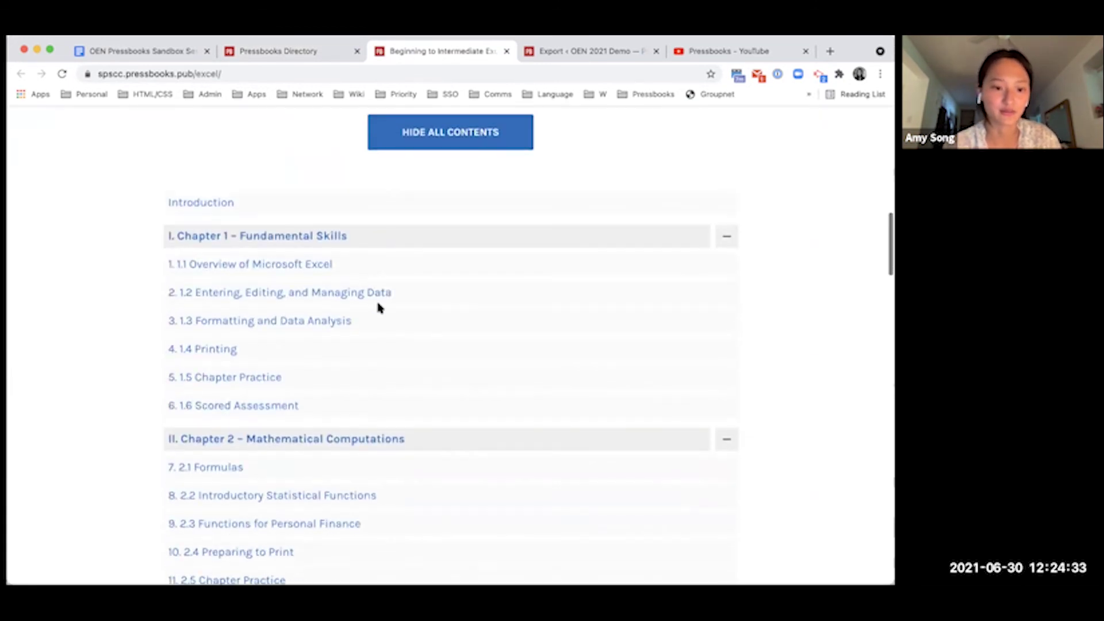
{"action": "scroll", "coordinate": [378, 308], "scroll_direction": "down", "scroll_amount": 6}
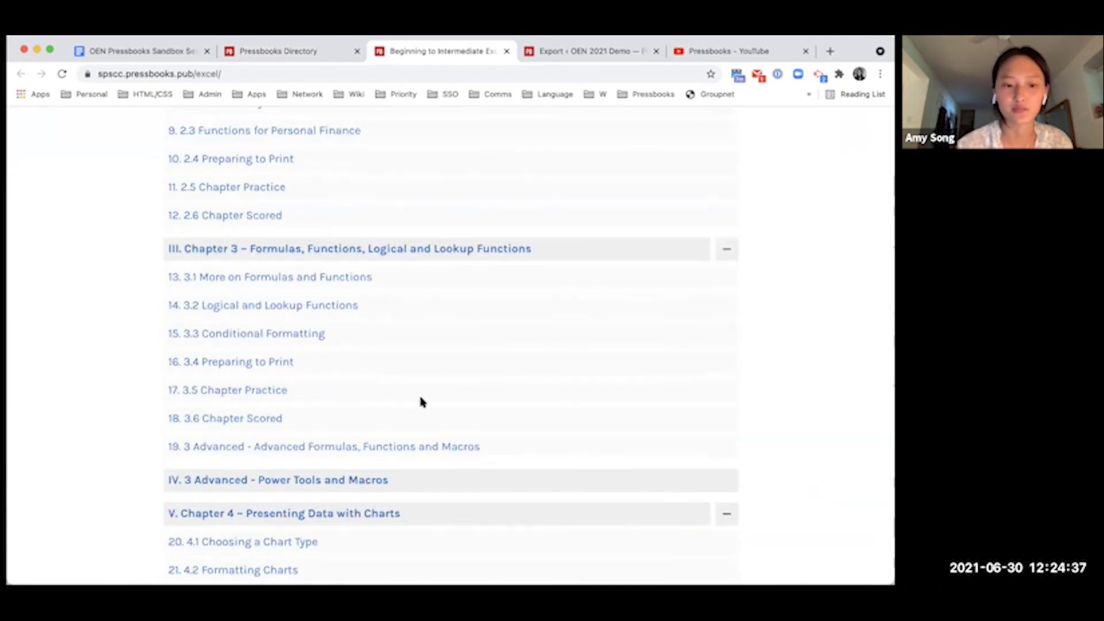
Step: Look through the rest of the Excel book's table of contents and its overview, and return to its listing in the Pressbooks Directory
{"action": "scroll", "coordinate": [420, 402], "scroll_direction": "down", "scroll_amount": 5}
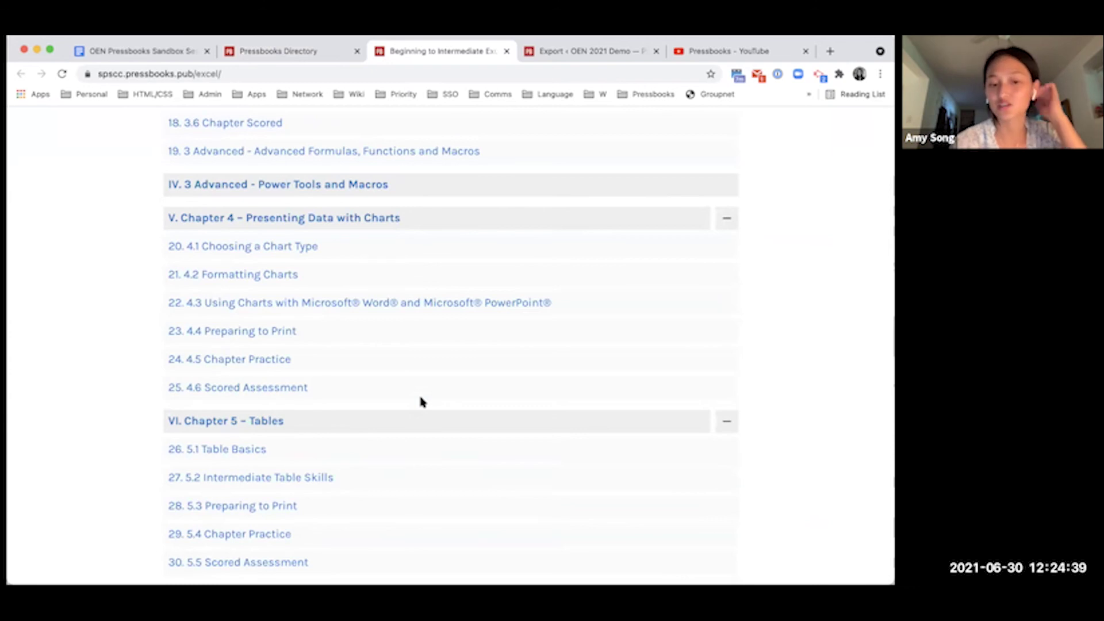
{"action": "scroll", "coordinate": [345, 320], "scroll_direction": "up", "scroll_amount": 15}
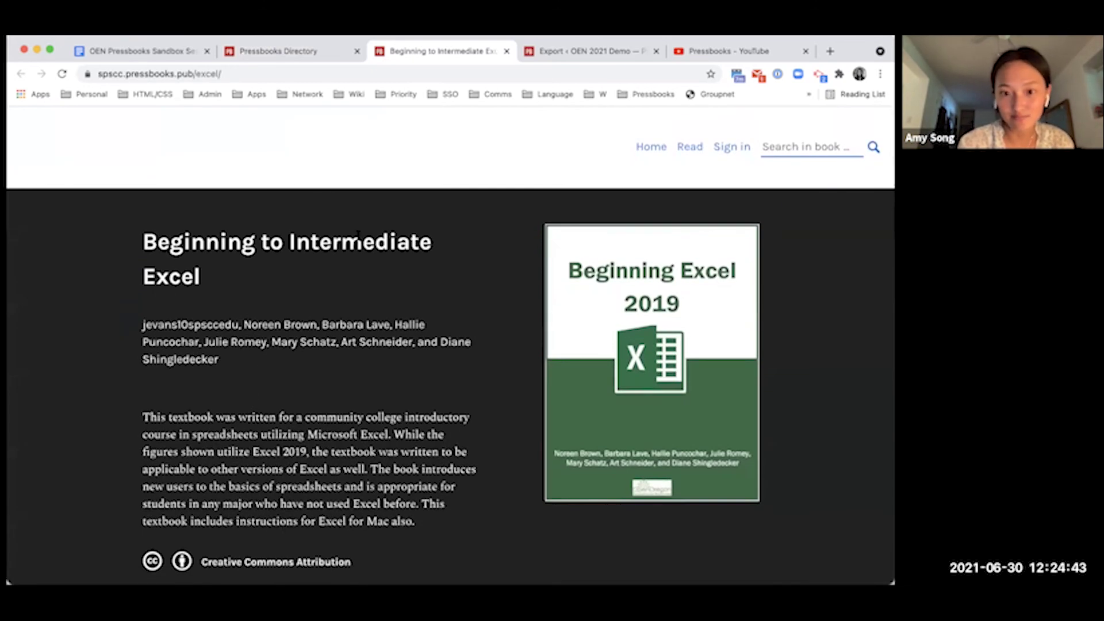
{"action": "scroll", "coordinate": [357, 237], "scroll_direction": "down", "scroll_amount": 10}
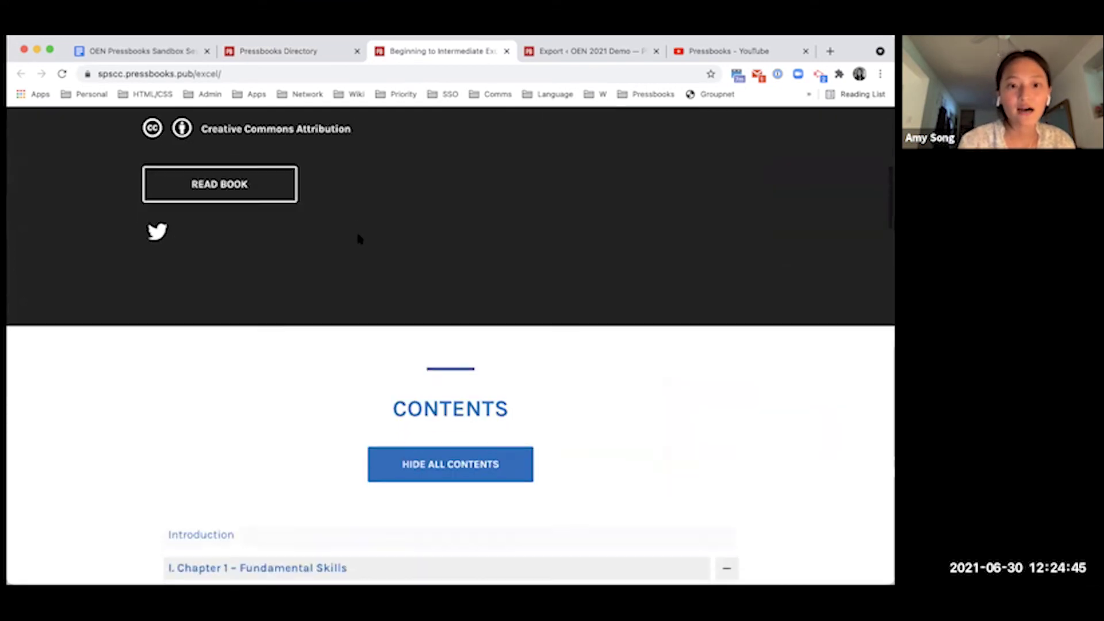
{"action": "left_click", "coordinate": [287, 73]}
{"action": "left_click", "coordinate": [288, 53]}
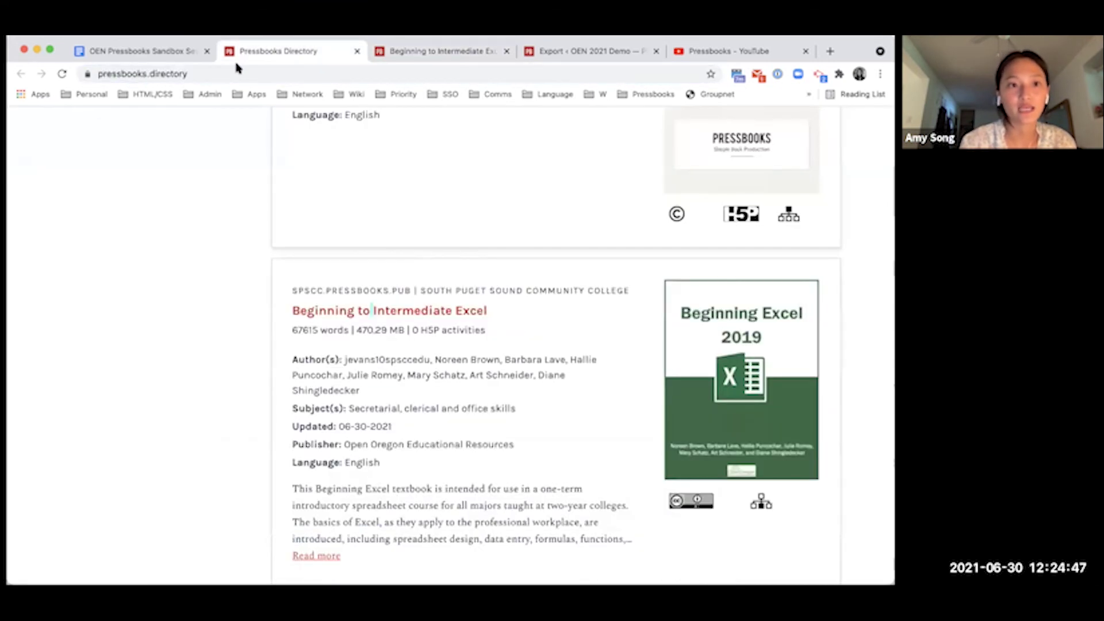
Step: Check the adaptation instructions in the sandbox document, return to the Excel book, and select its web address
{"action": "left_click", "coordinate": [137, 51]}
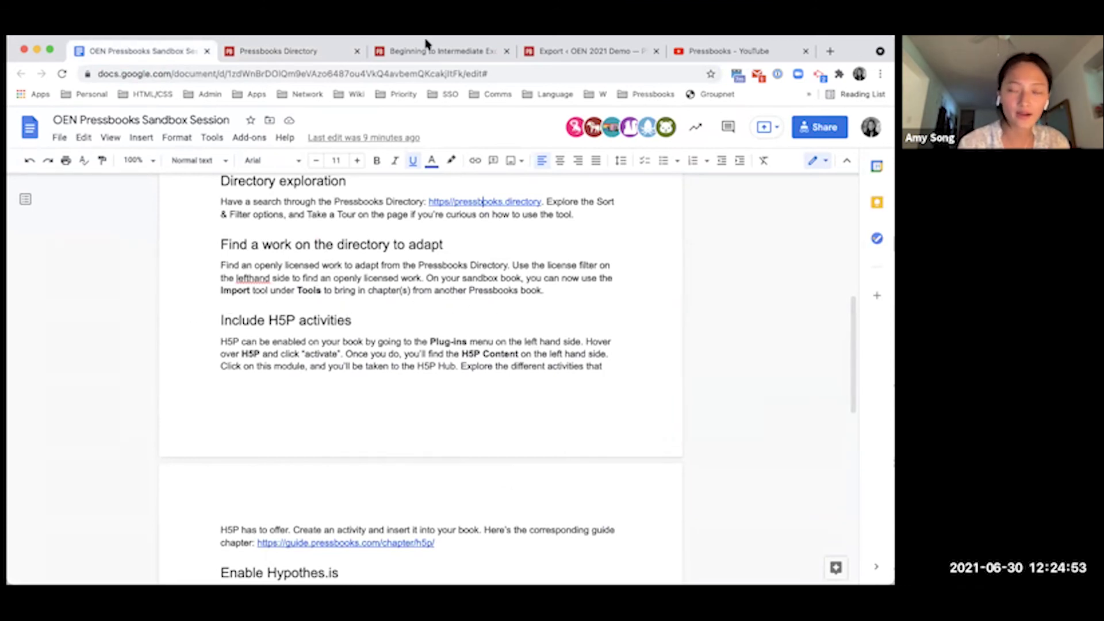
{"action": "left_click", "coordinate": [452, 57]}
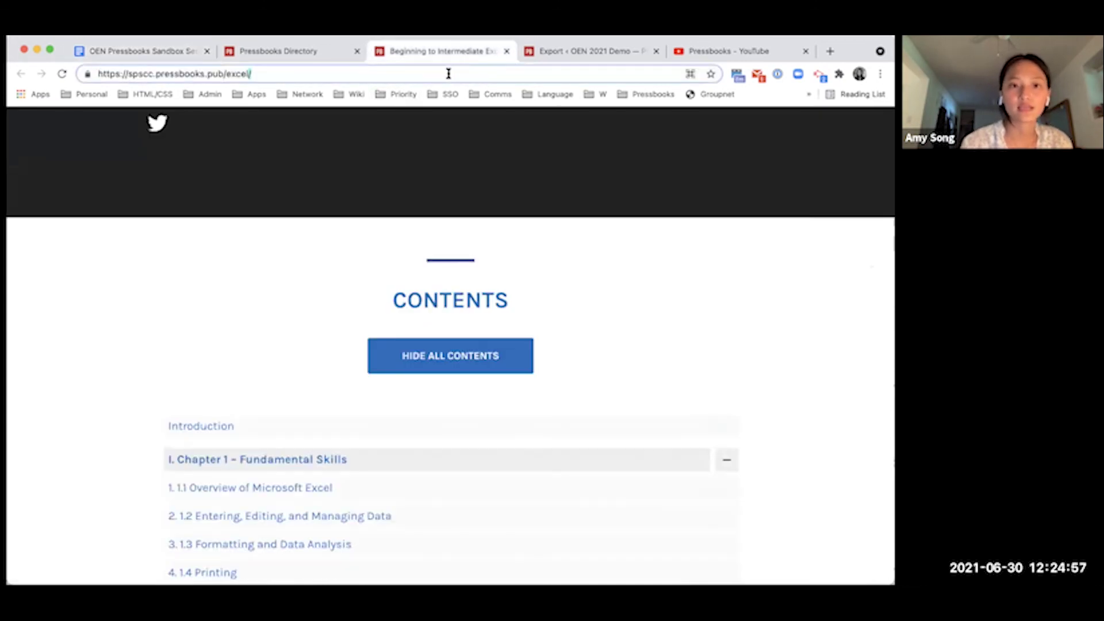
{"action": "left_click", "coordinate": [449, 74]}
{"action": "scroll", "coordinate": [313, 379], "scroll_direction": "down", "scroll_amount": 6}
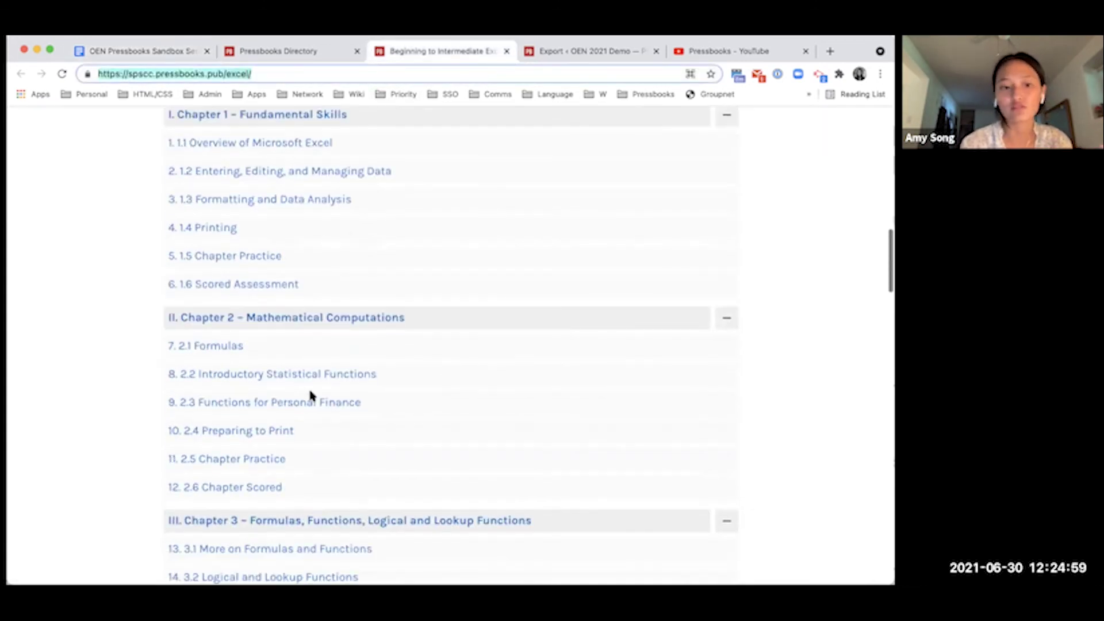
Step: Read the H5P activities and Hypothes.is sections of the sandbox document
{"action": "left_click", "coordinate": [177, 57]}
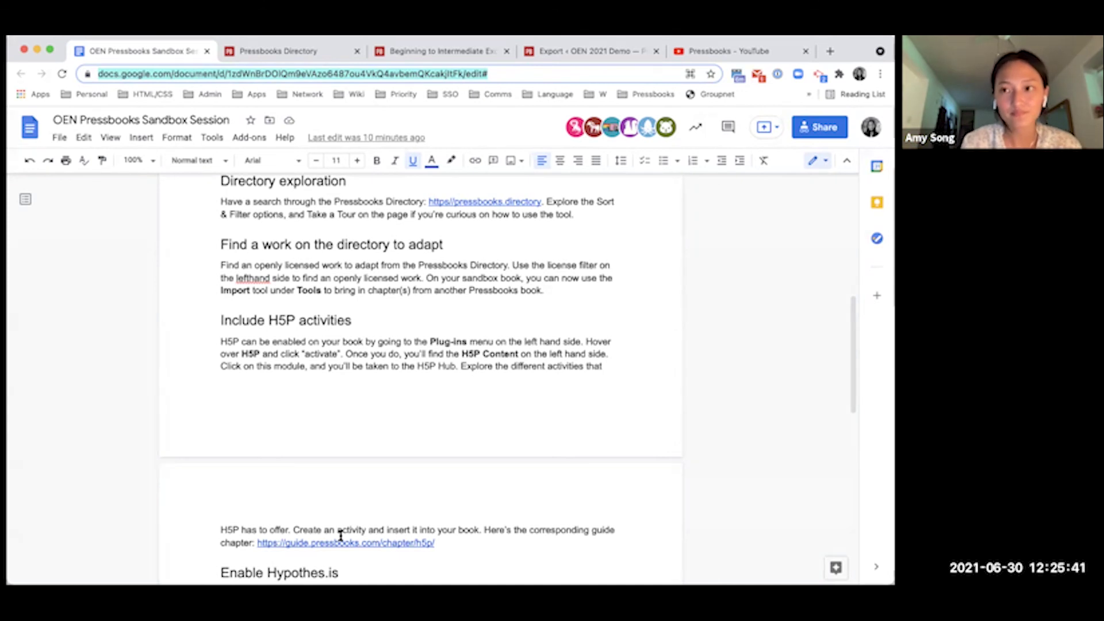
{"action": "scroll", "coordinate": [309, 493], "scroll_direction": "down", "scroll_amount": 5}
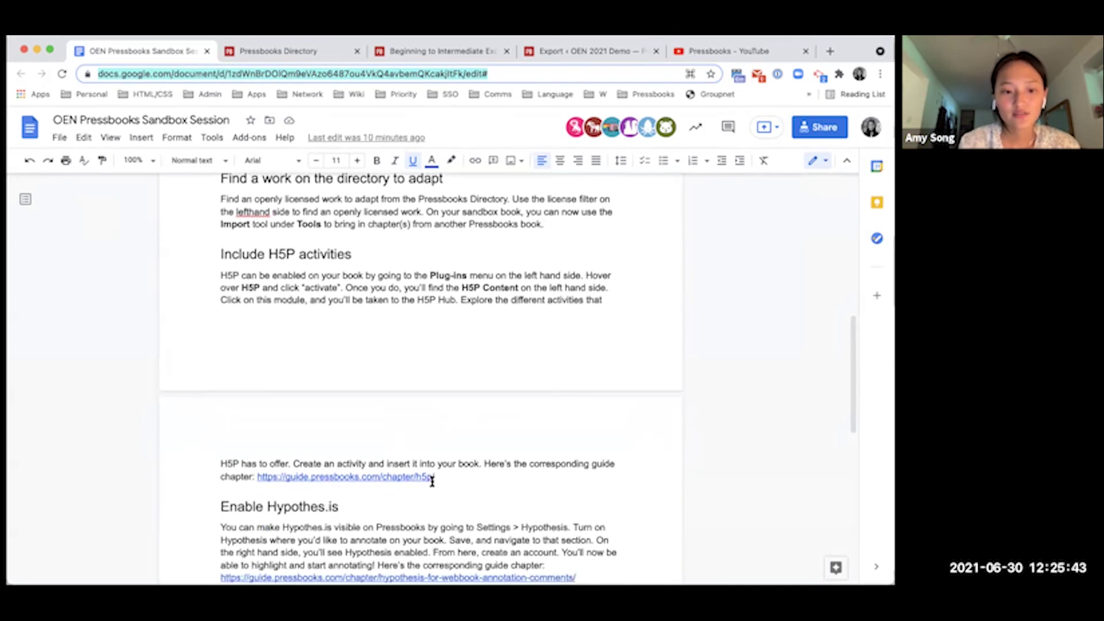
{"action": "scroll", "coordinate": [480, 368], "scroll_direction": "up", "scroll_amount": 1}
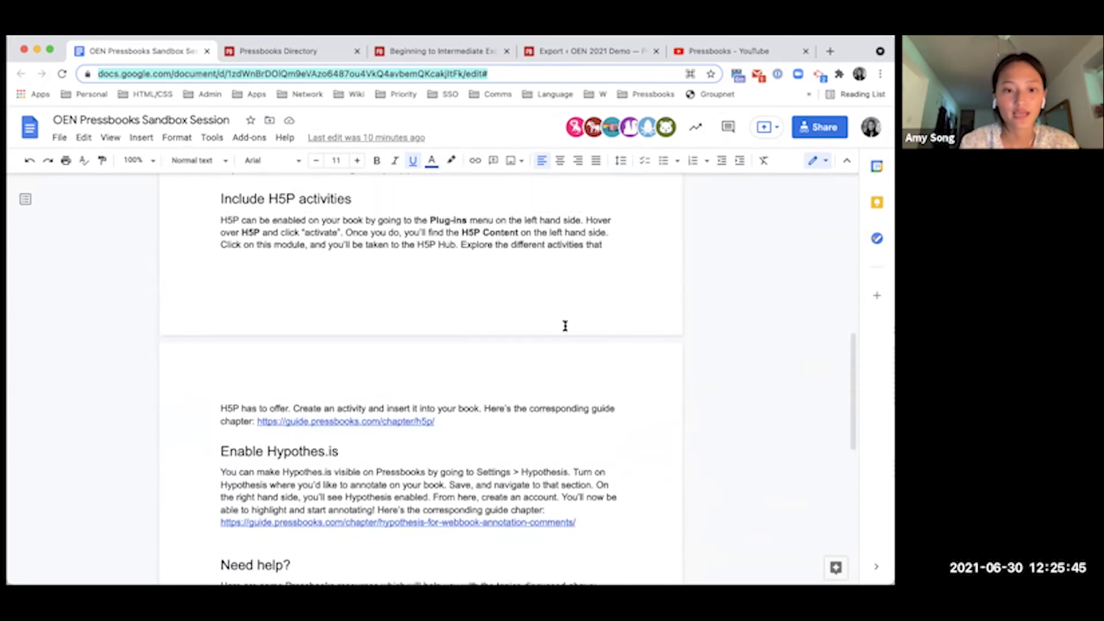
Step: Return to the OEN 2021 Demo book's admin pages and open its list of plugins to check H5P
{"action": "left_click", "coordinate": [420, 52]}
{"action": "left_click", "coordinate": [537, 56]}
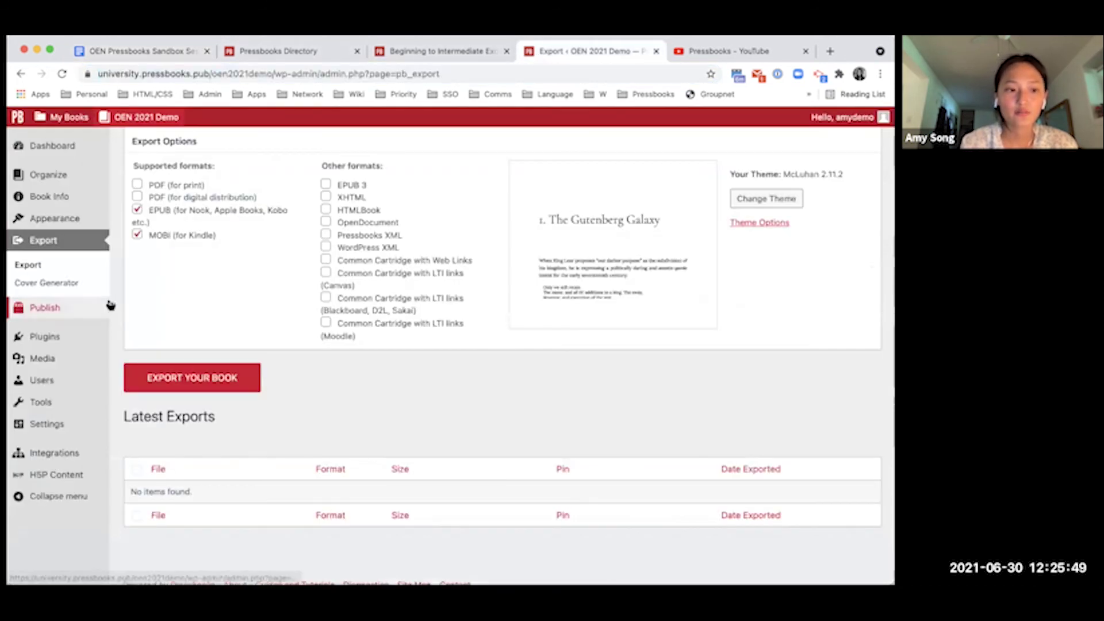
{"action": "left_click", "coordinate": [84, 335]}
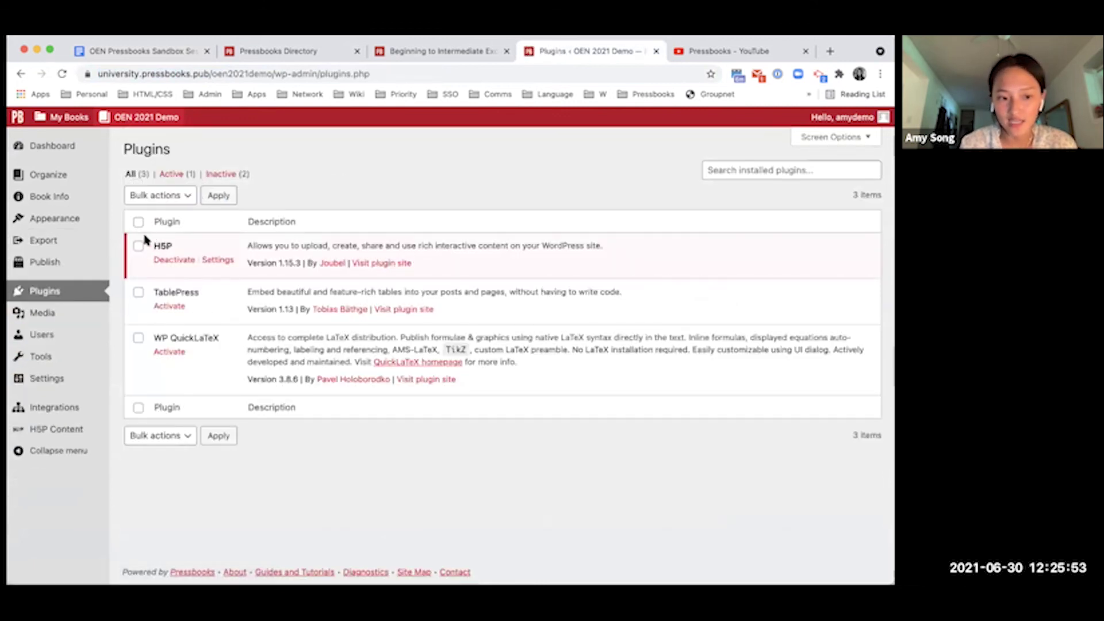
Step: Open the book's H5P content, start adding a new activity, and browse the available content types
{"action": "left_click", "coordinate": [46, 429]}
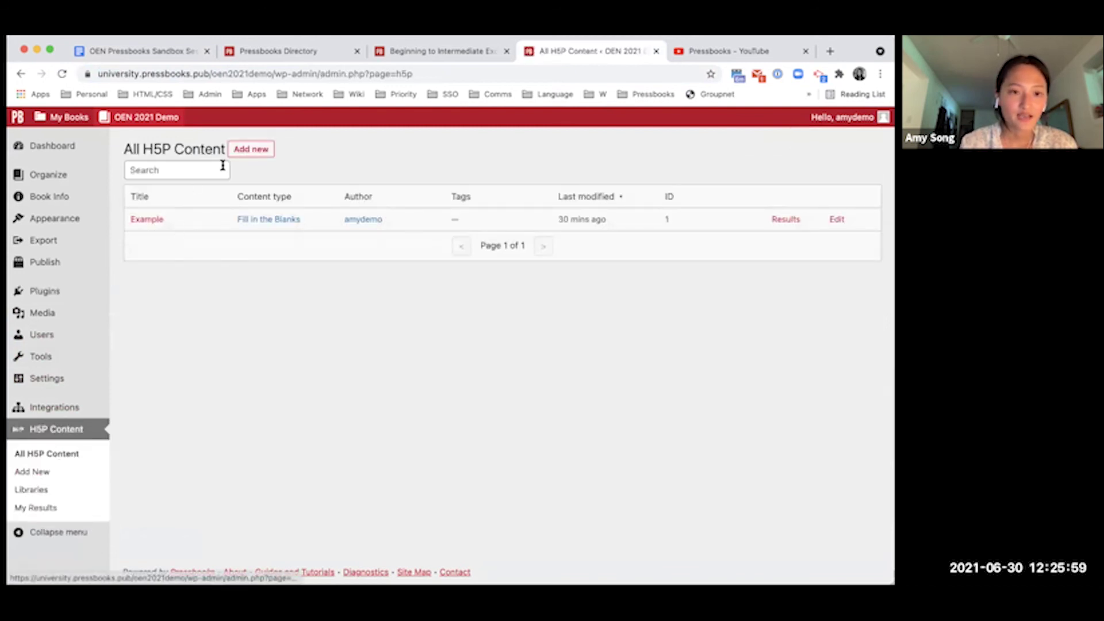
{"action": "left_click", "coordinate": [255, 149]}
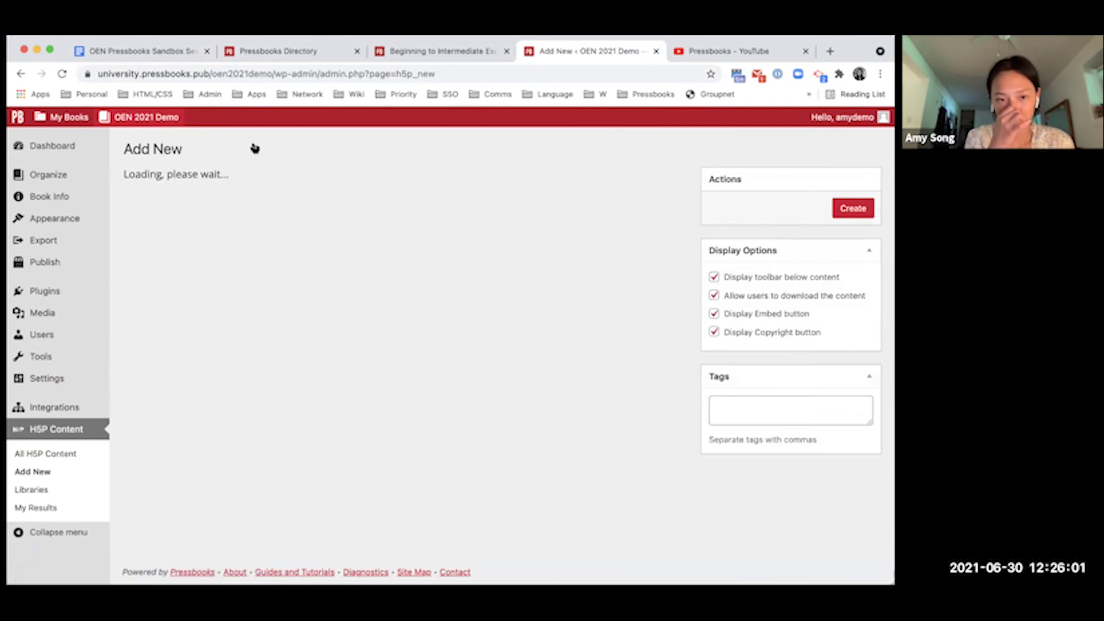
{"action": "scroll", "coordinate": [281, 383], "scroll_direction": "down", "scroll_amount": 15}
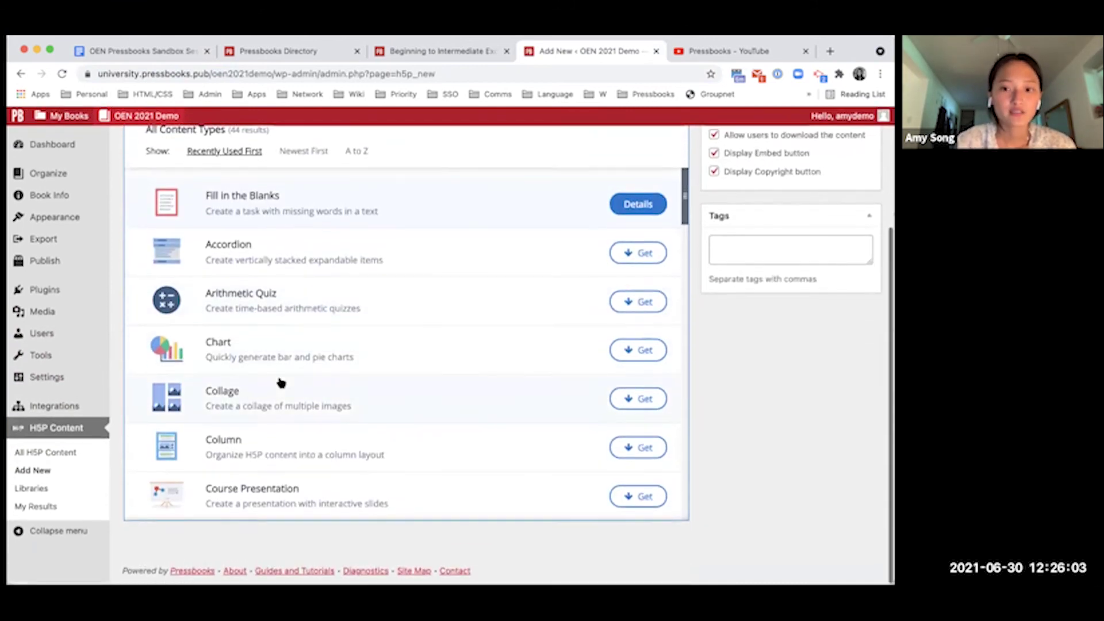
{"action": "scroll", "coordinate": [281, 382], "scroll_direction": "up", "scroll_amount": 10}
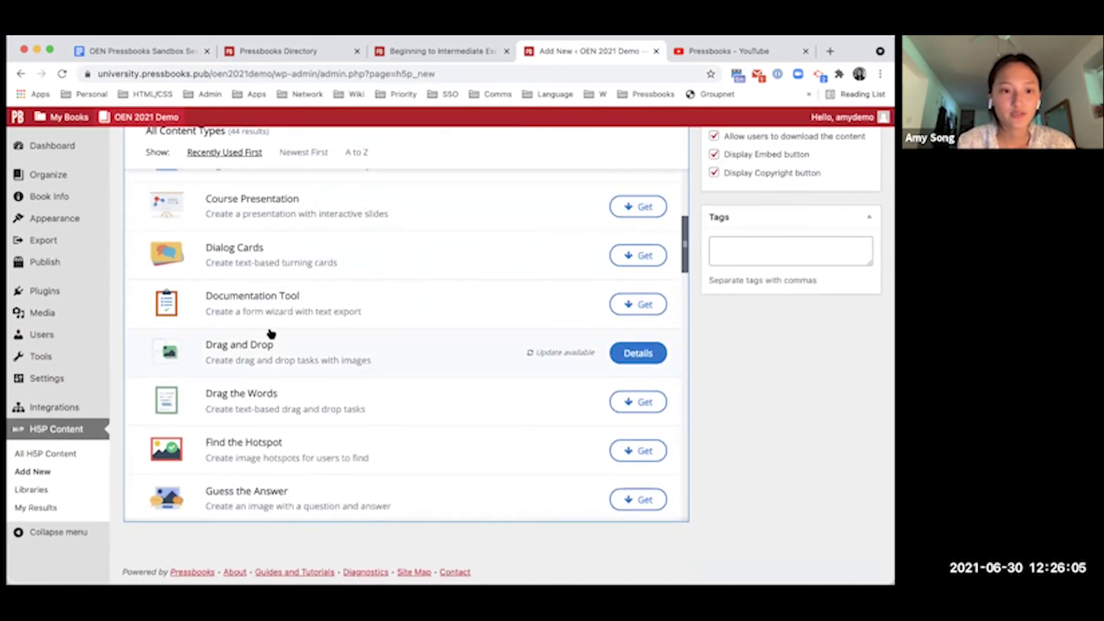
Step: View the Documentation Tool's details and first sample screenshot, and return to the start of the H5P content type list
{"action": "left_click", "coordinate": [270, 299]}
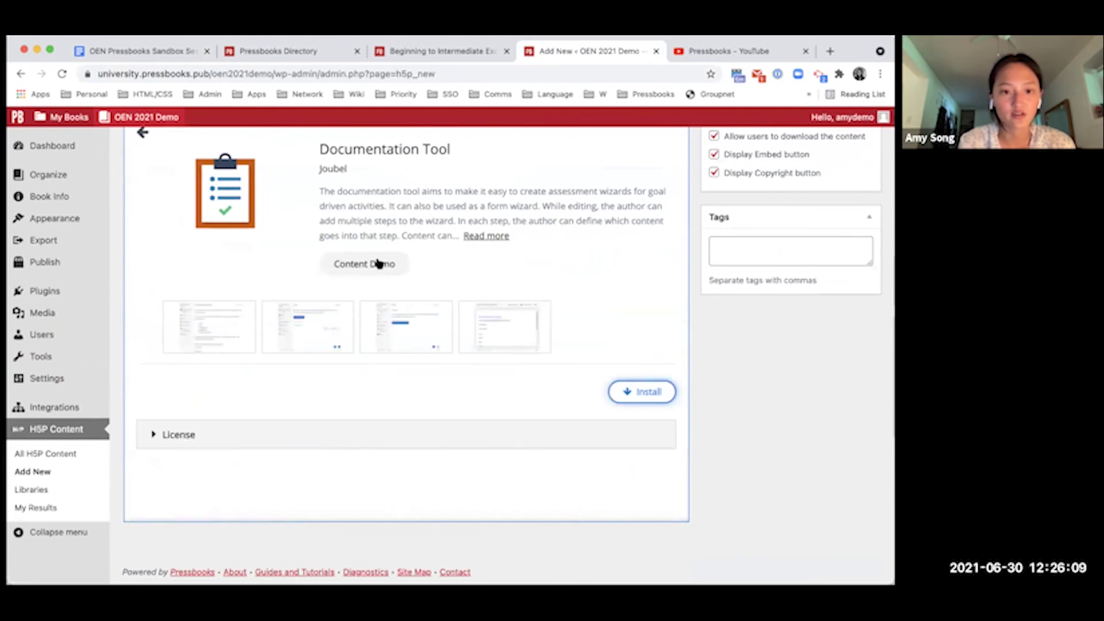
{"action": "left_click", "coordinate": [235, 306]}
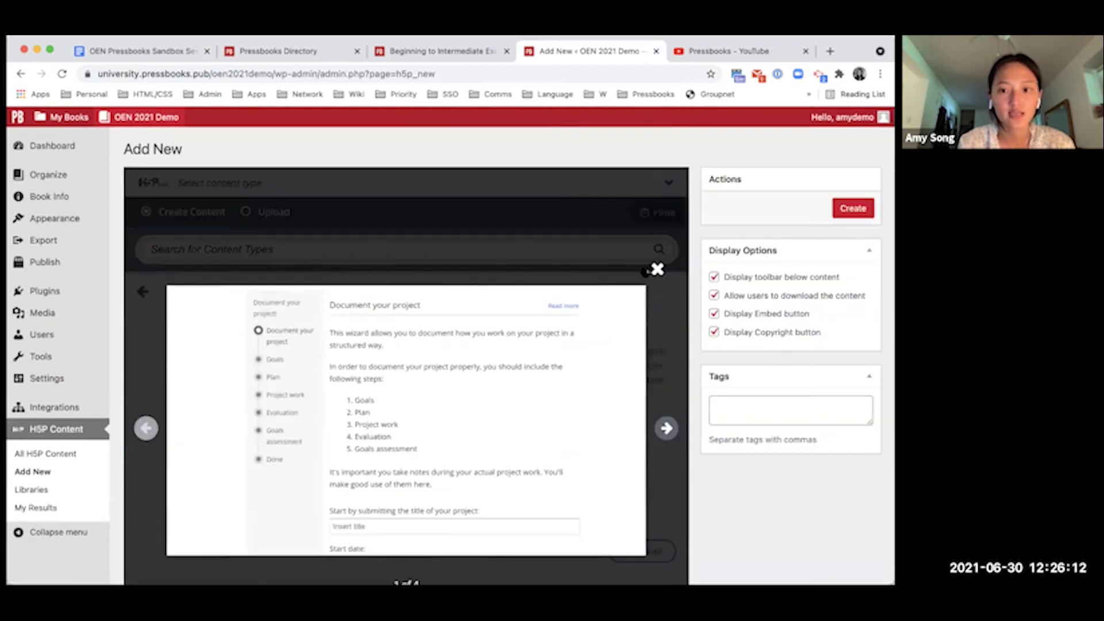
{"action": "left_click", "coordinate": [656, 268]}
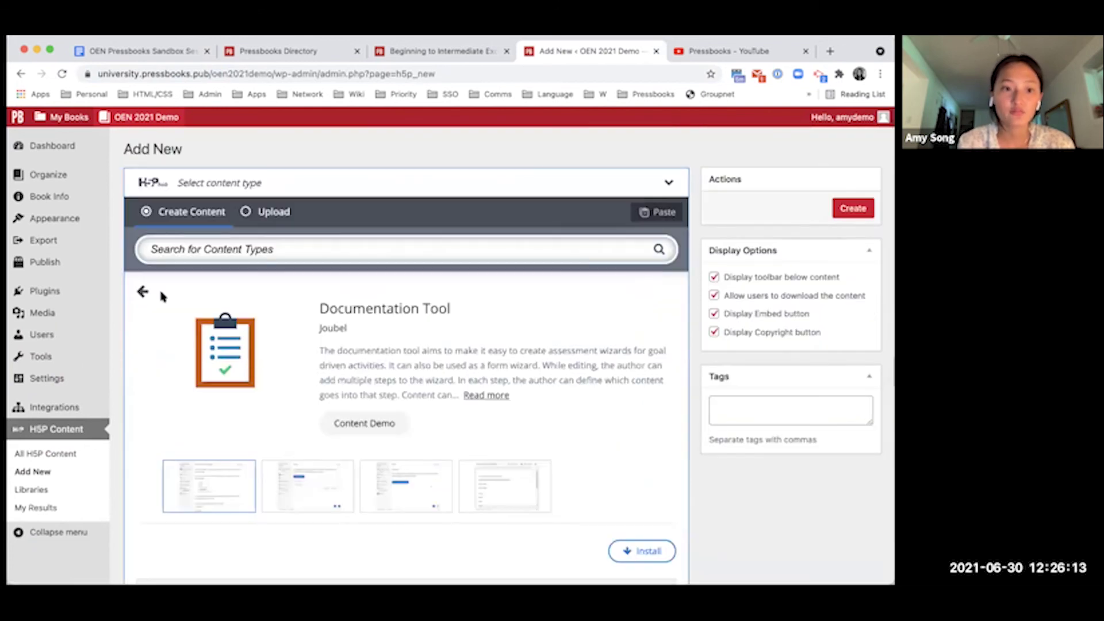
{"action": "left_click", "coordinate": [142, 291]}
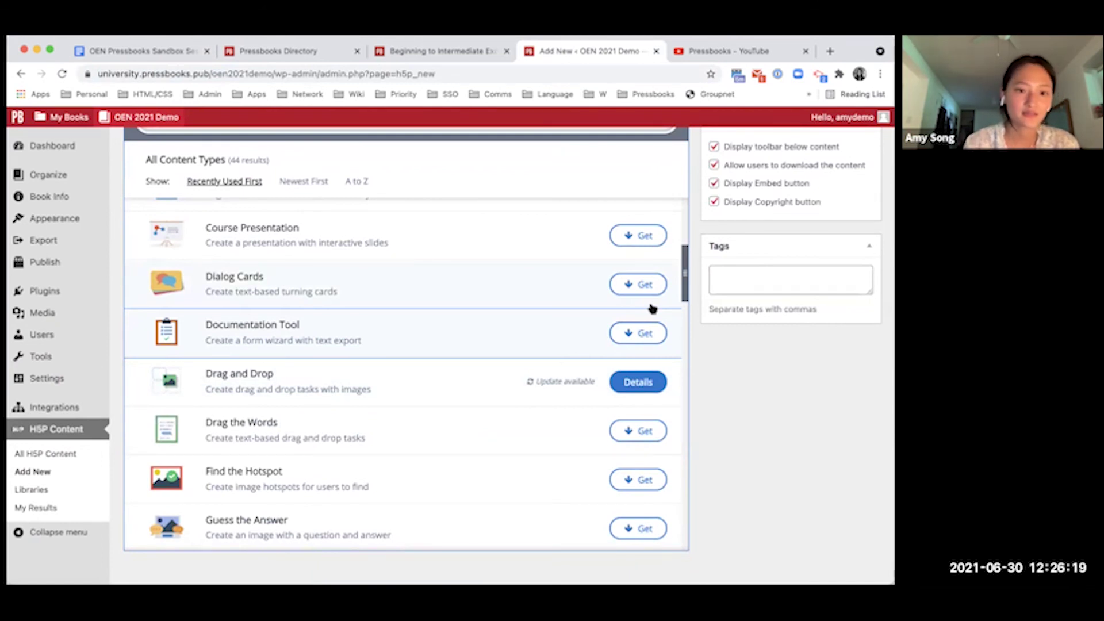
{"action": "scroll", "coordinate": [505, 276], "scroll_direction": "up", "scroll_amount": 10}
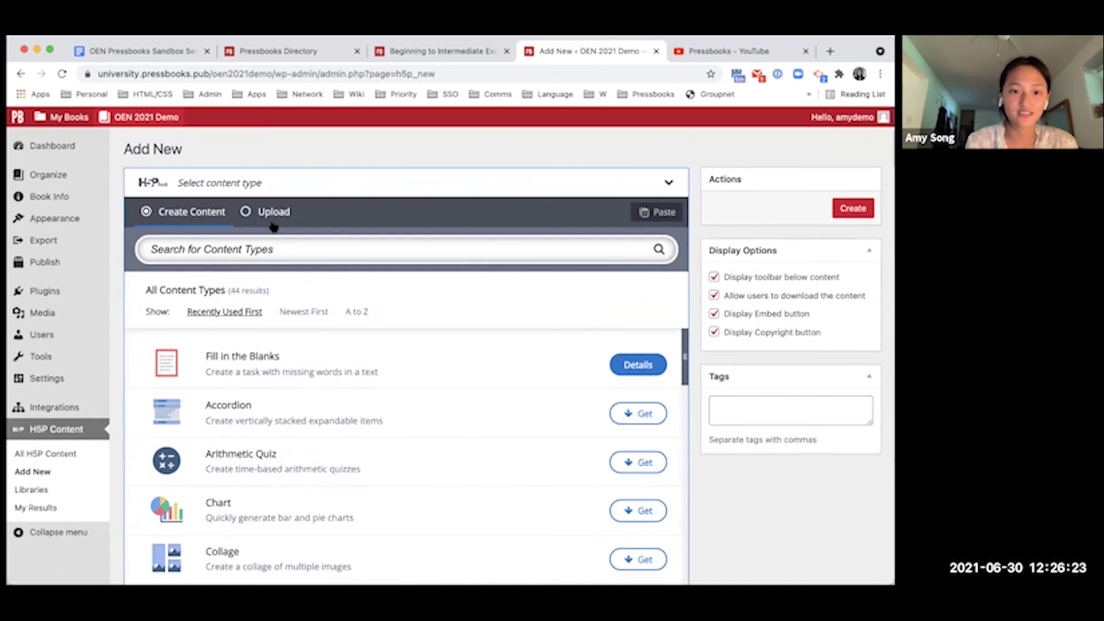
Step: Show the H5P file upload option, and check the Pressbooks Directory's search and filters before returning to it
{"action": "left_click", "coordinate": [295, 214]}
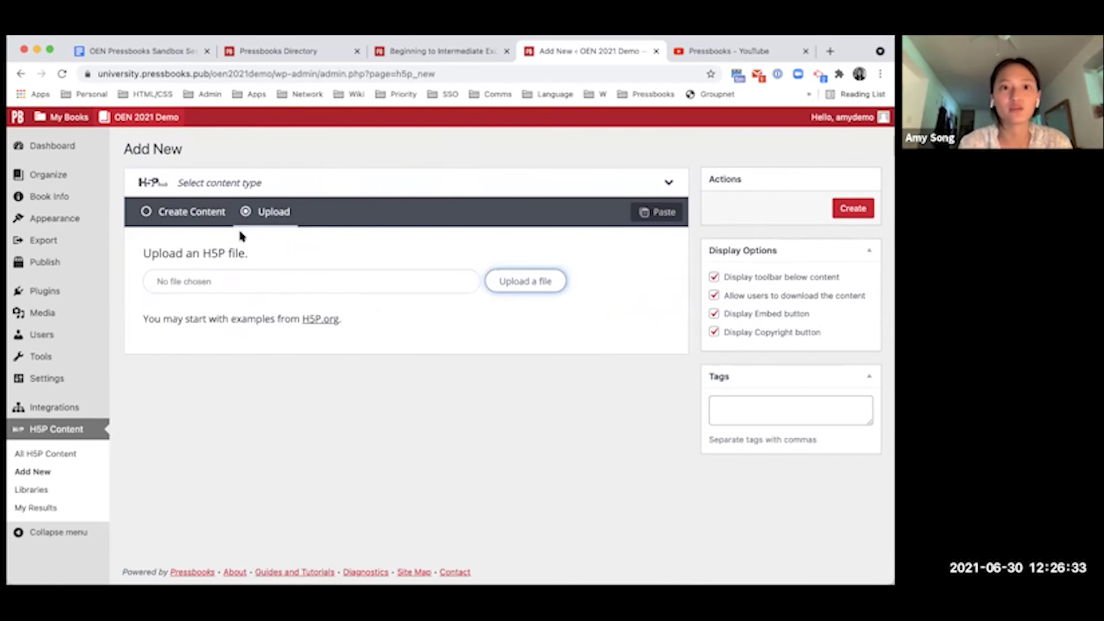
{"action": "left_click", "coordinate": [291, 55]}
{"action": "scroll", "coordinate": [690, 426], "scroll_direction": "down", "scroll_amount": 5}
{"action": "scroll", "coordinate": [726, 447], "scroll_direction": "up", "scroll_amount": 10}
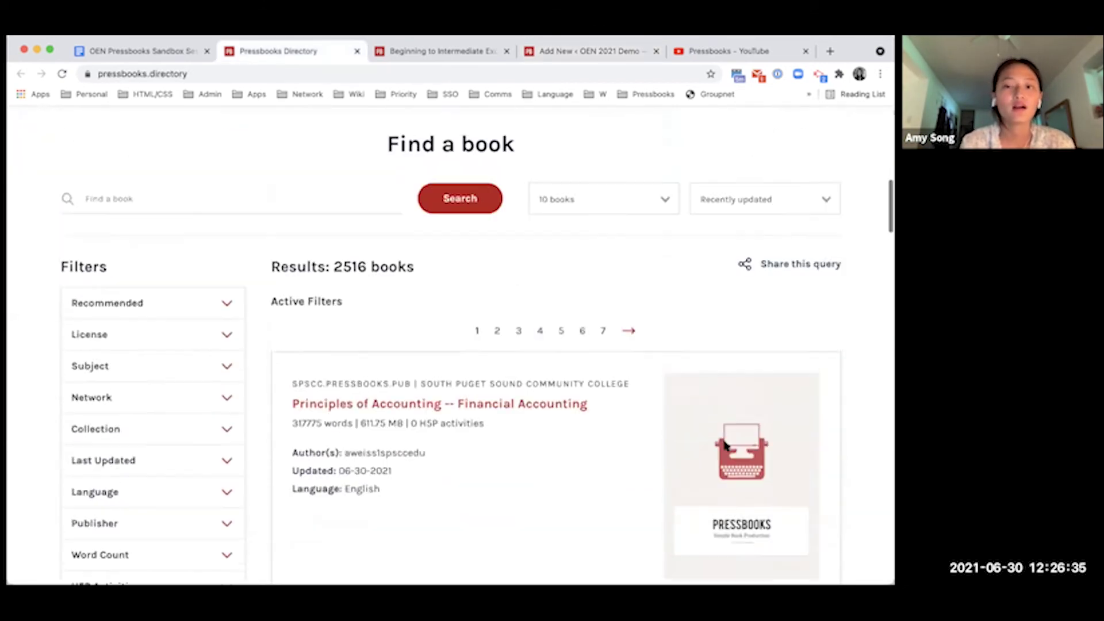
{"action": "left_click", "coordinate": [592, 52]}
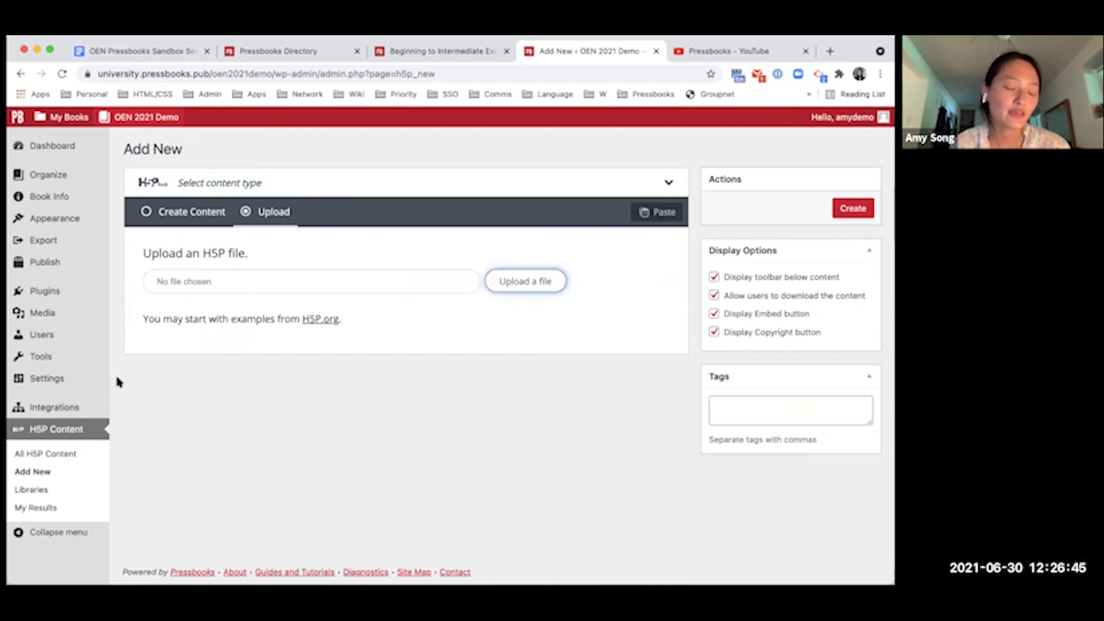
Step: Check the Hypothes.is instructions in the sandbox document, and review the demo book's Hypothesis settings through to the end
{"action": "left_click", "coordinate": [105, 50]}
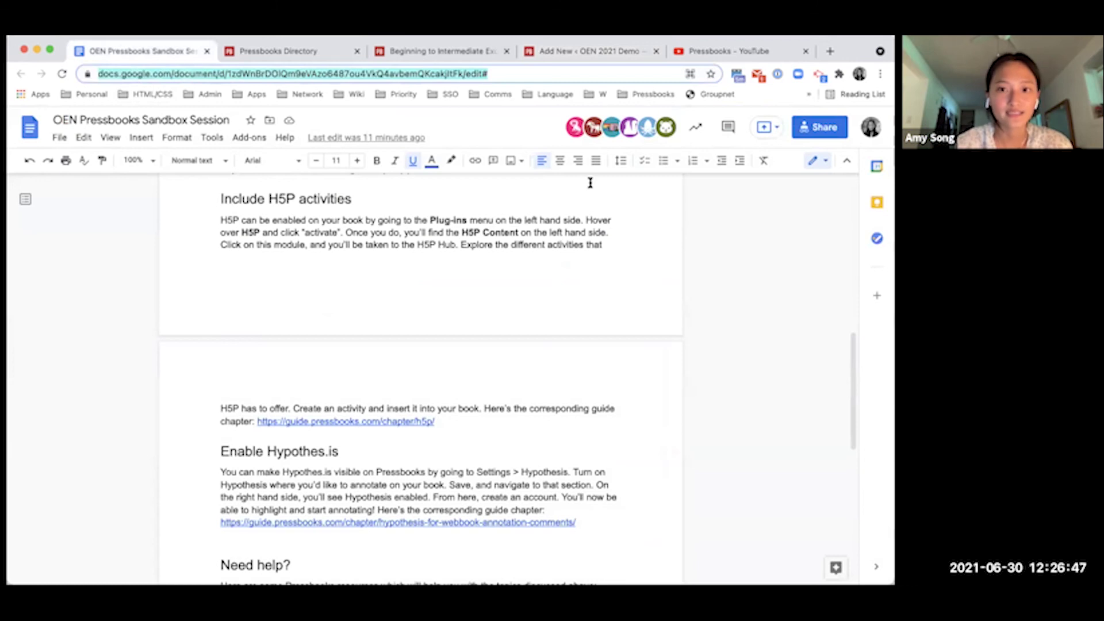
{"action": "left_click", "coordinate": [578, 60]}
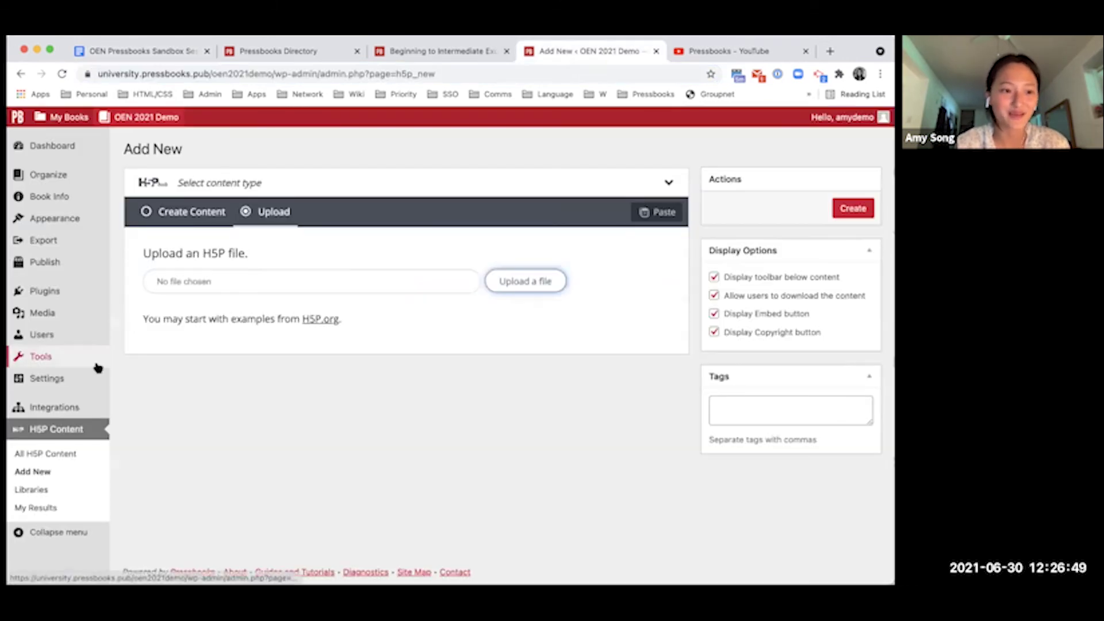
{"action": "mouse_move", "coordinate": [79, 380]}
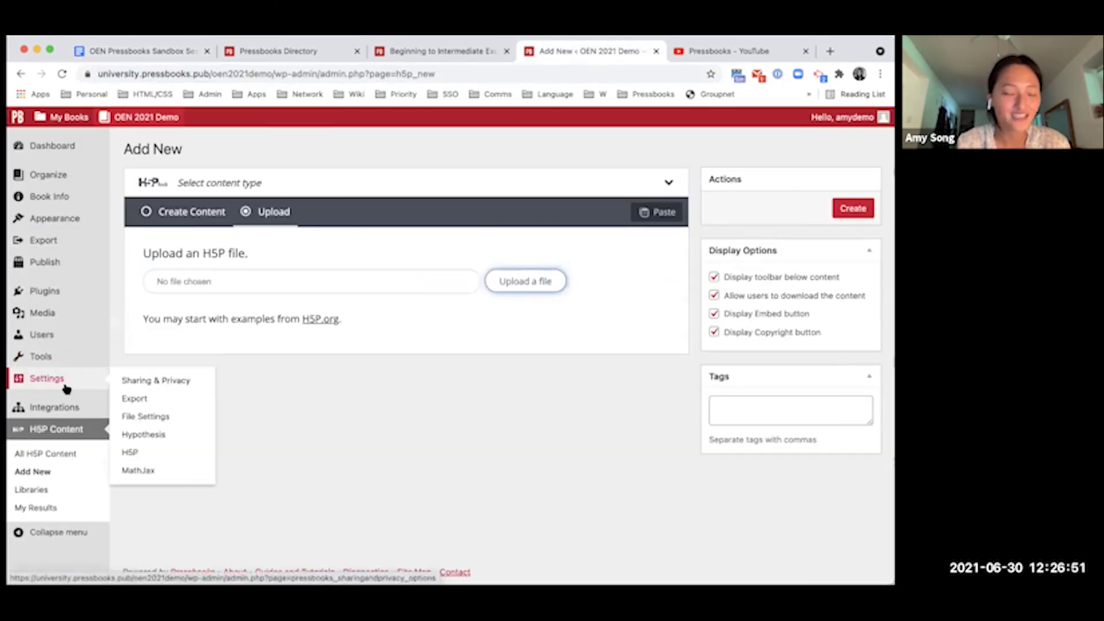
{"action": "left_click", "coordinate": [141, 434]}
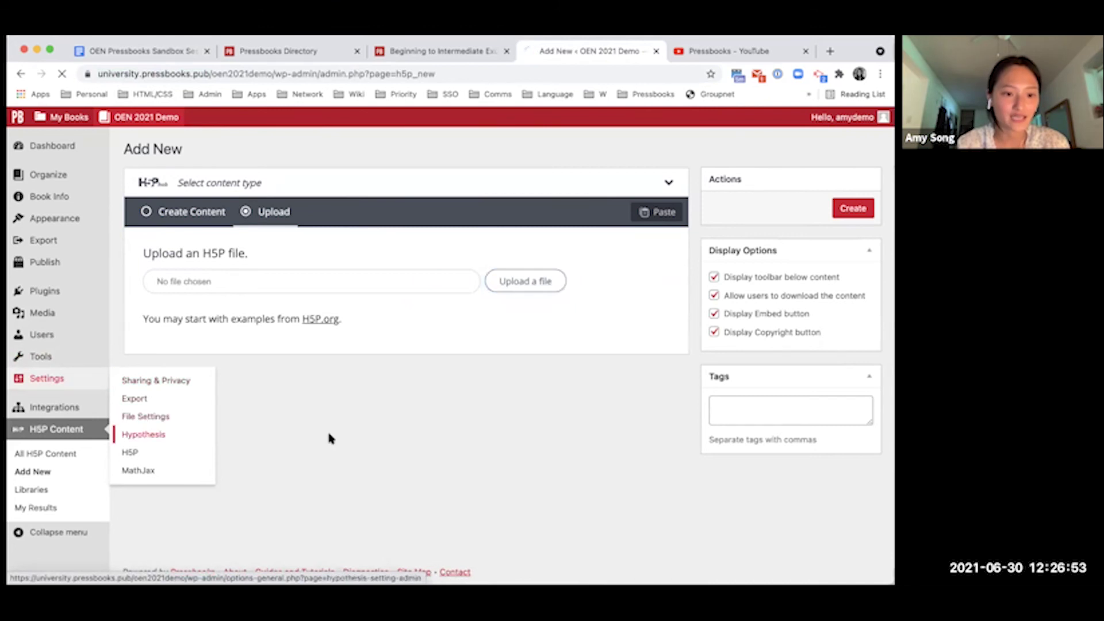
{"action": "scroll", "coordinate": [287, 530], "scroll_direction": "down", "scroll_amount": 2}
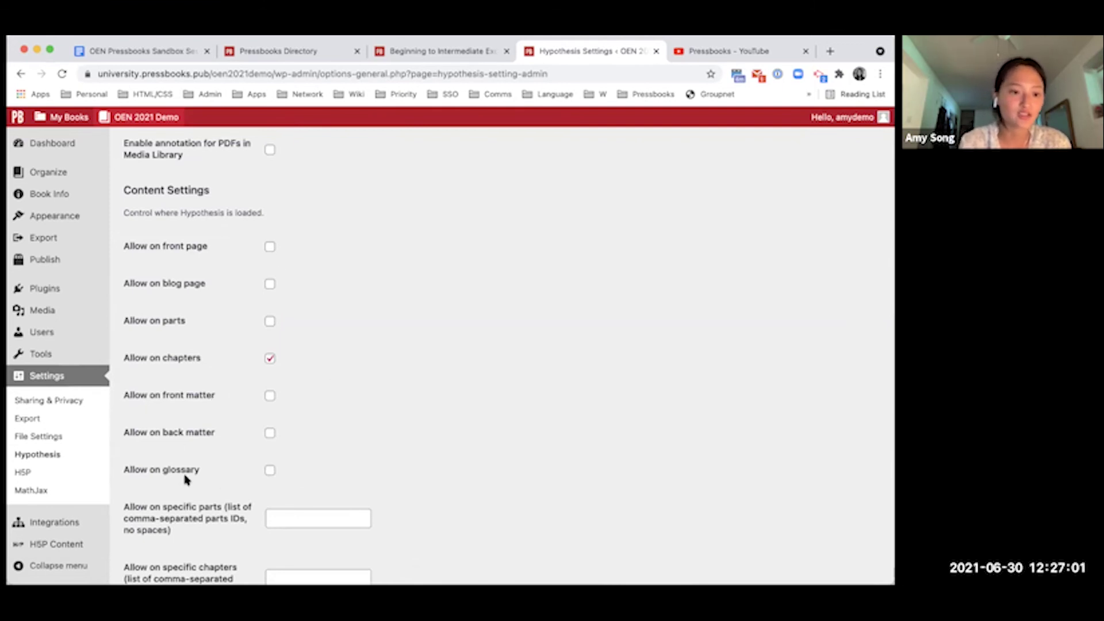
{"action": "scroll", "coordinate": [251, 316], "scroll_direction": "down", "scroll_amount": 2}
{"action": "scroll", "coordinate": [268, 333], "scroll_direction": "down", "scroll_amount": 10}
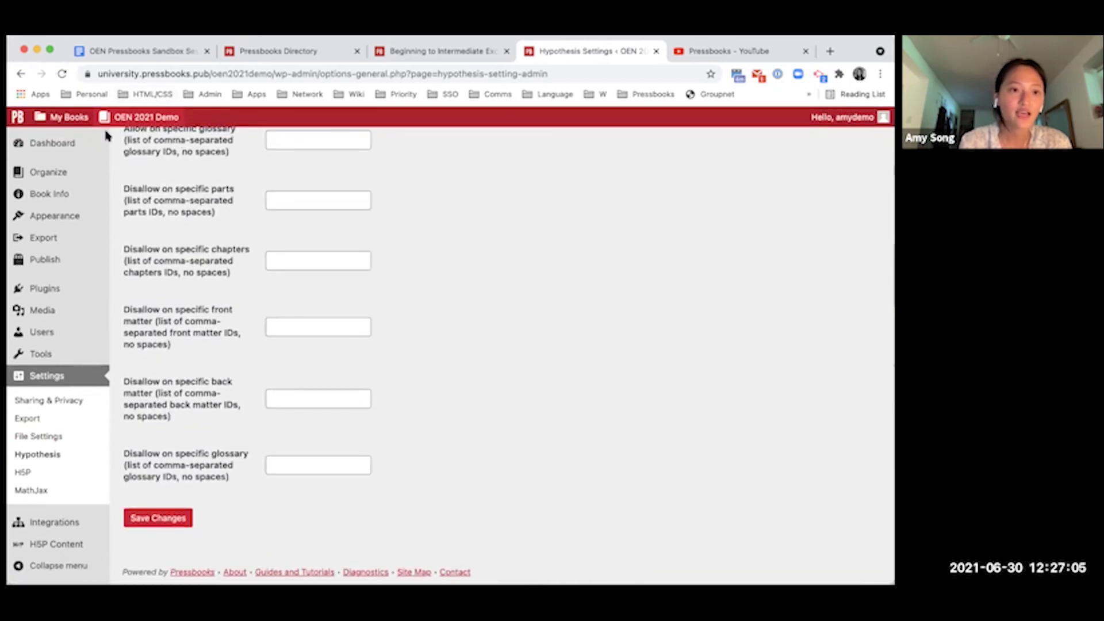
Step: Open the OEN 2021 Demo book's public home page and look through its table of contents and book information
{"action": "left_click", "coordinate": [106, 138]}
{"action": "scroll", "coordinate": [161, 213], "scroll_direction": "down", "scroll_amount": 3}
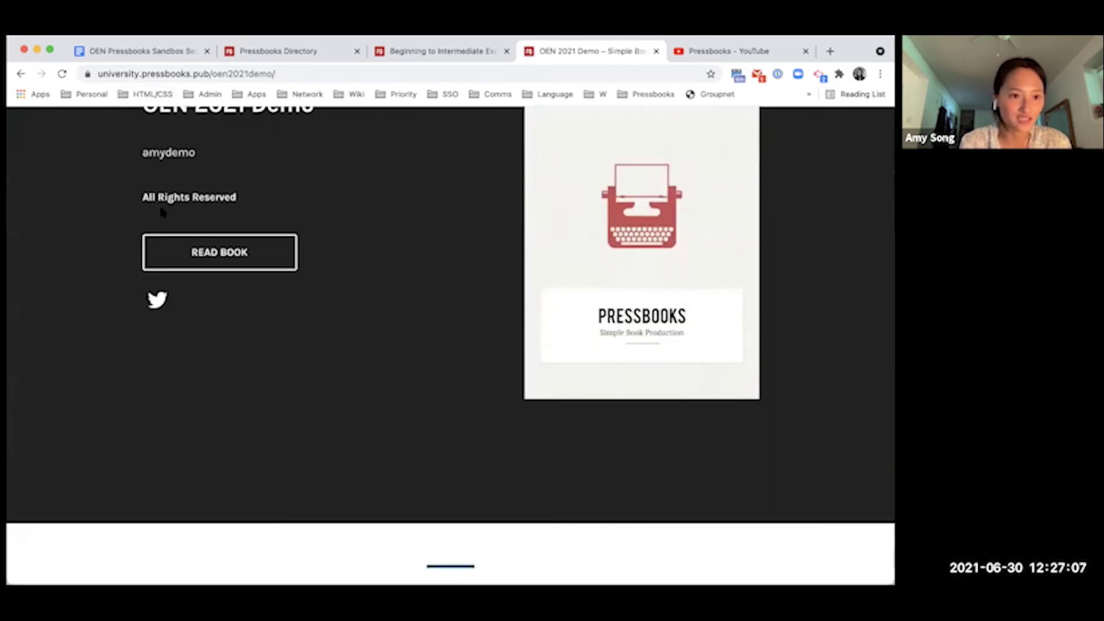
{"action": "scroll", "coordinate": [162, 213], "scroll_direction": "down", "scroll_amount": 2}
{"action": "scroll", "coordinate": [163, 213], "scroll_direction": "down", "scroll_amount": 5}
{"action": "scroll", "coordinate": [202, 195], "scroll_direction": "up", "scroll_amount": 2}
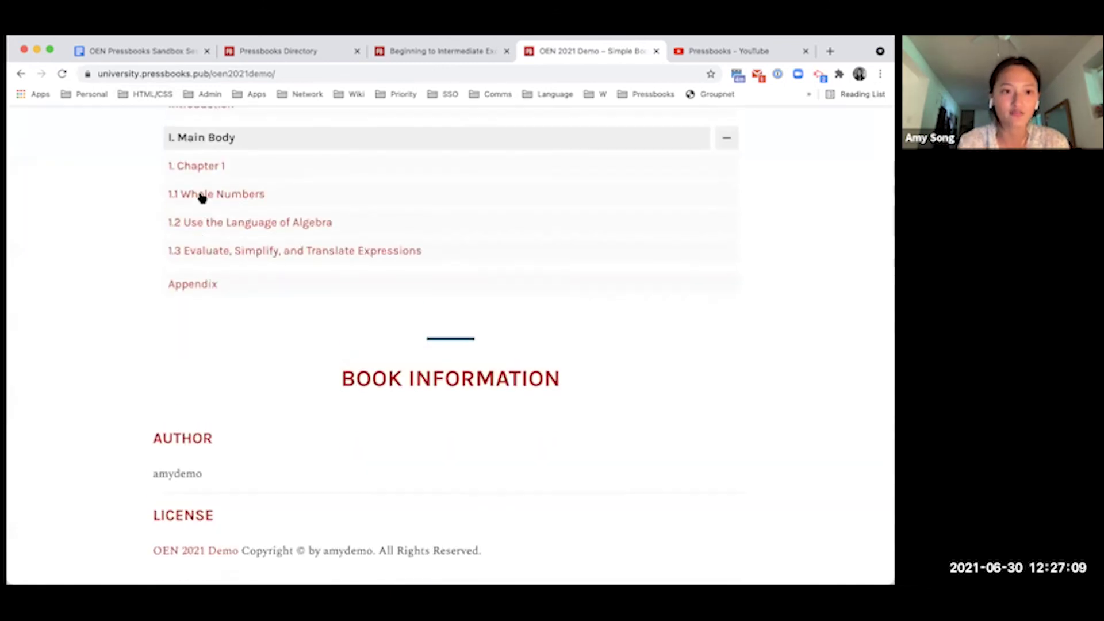
Step: Open chapter 1.1 Whole Numbers, expand its Hypothesis annotation sidebar, and show the account options
{"action": "left_click", "coordinate": [223, 229]}
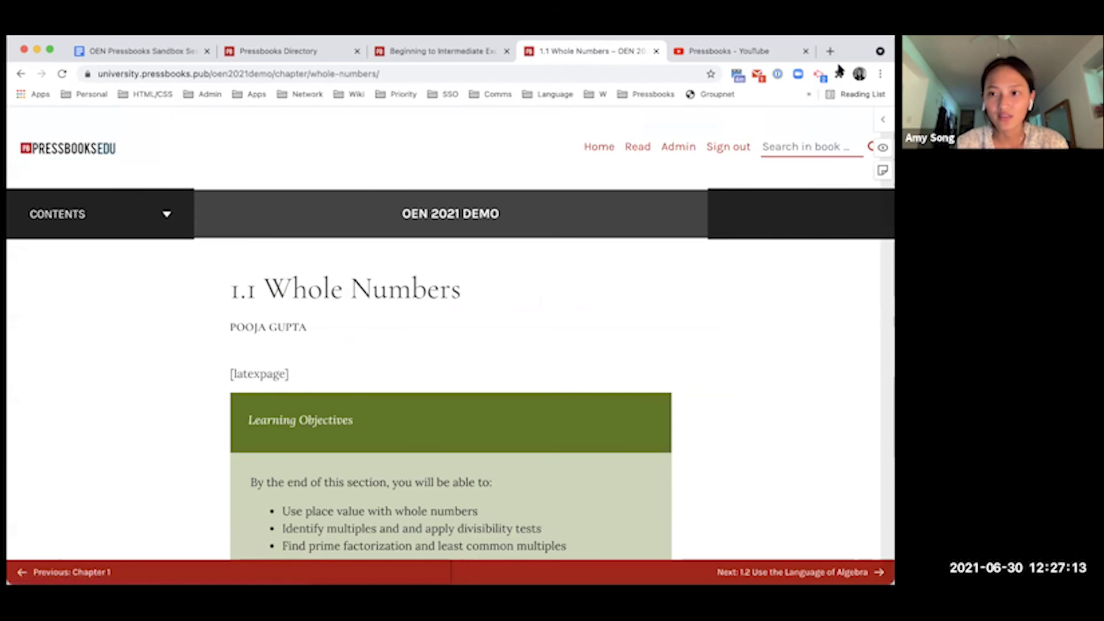
{"action": "left_click", "coordinate": [887, 121]}
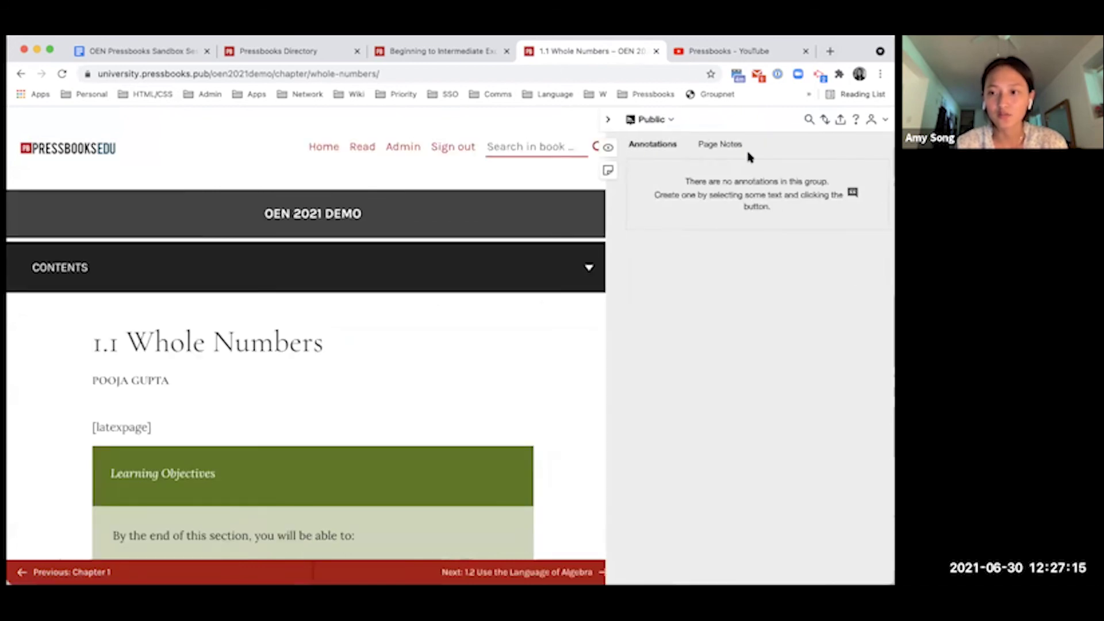
{"action": "left_click", "coordinate": [883, 122]}
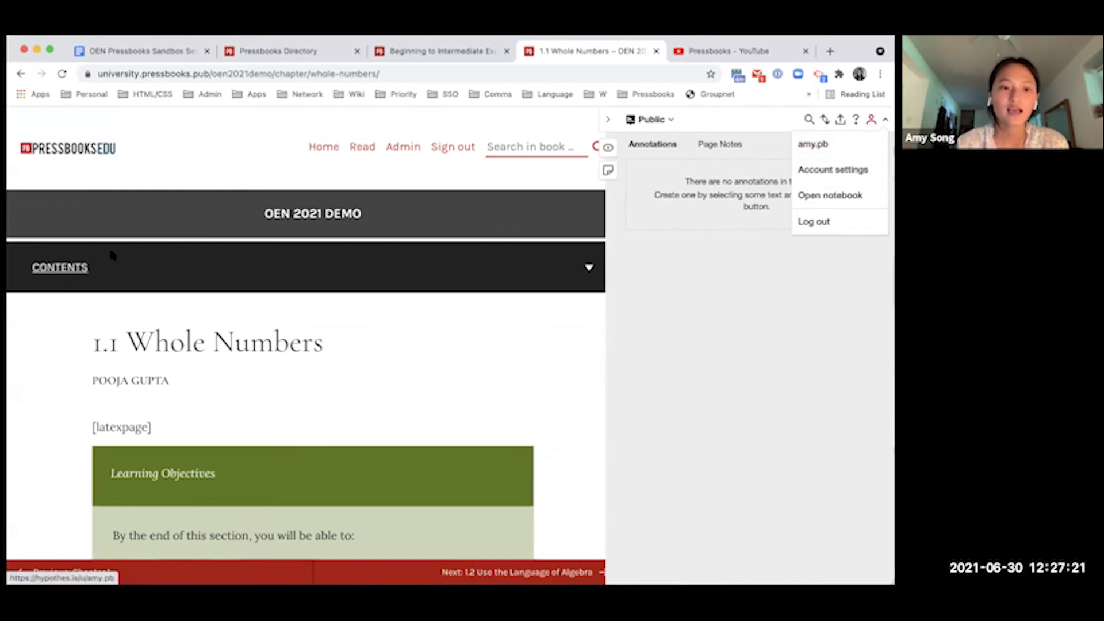
Step: Collapse the annotation sidebar, show the Annotate and Highlight options by selecting part of the chapter title, and clear the selection
{"action": "left_click", "coordinate": [113, 350]}
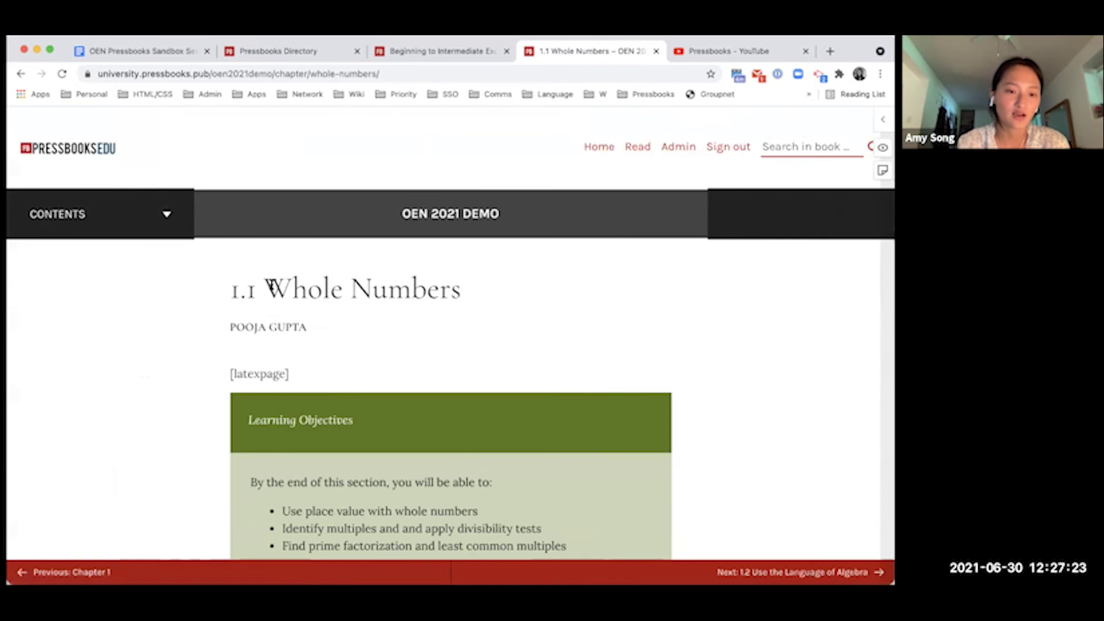
{"action": "left_click_drag", "start_coordinate": [230, 287], "coordinate": [391, 280]}
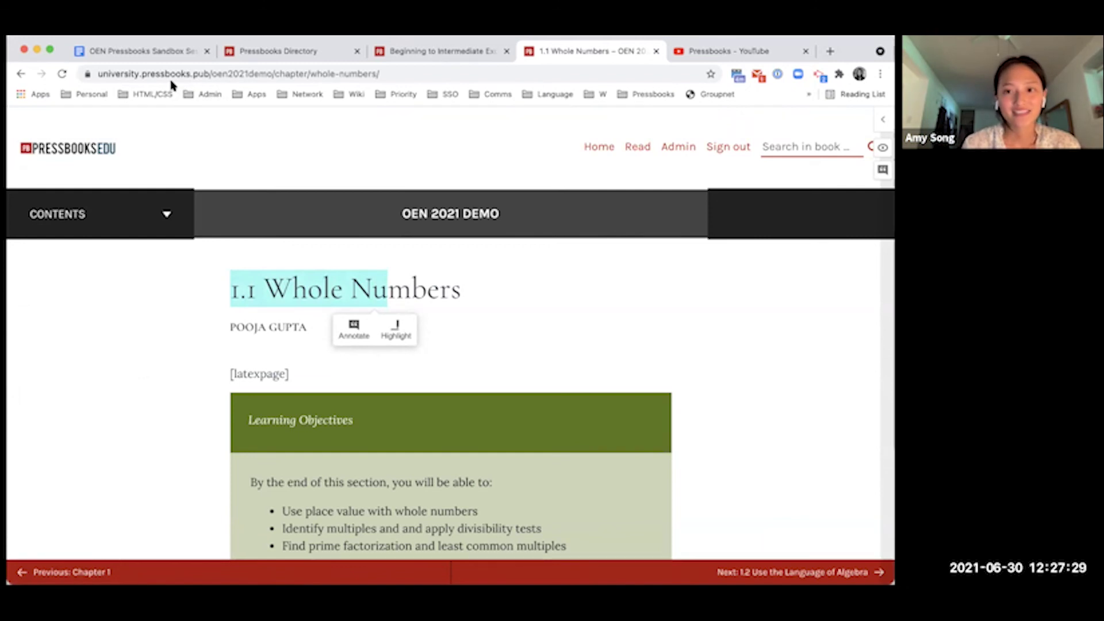
{"action": "left_click", "coordinate": [544, 367]}
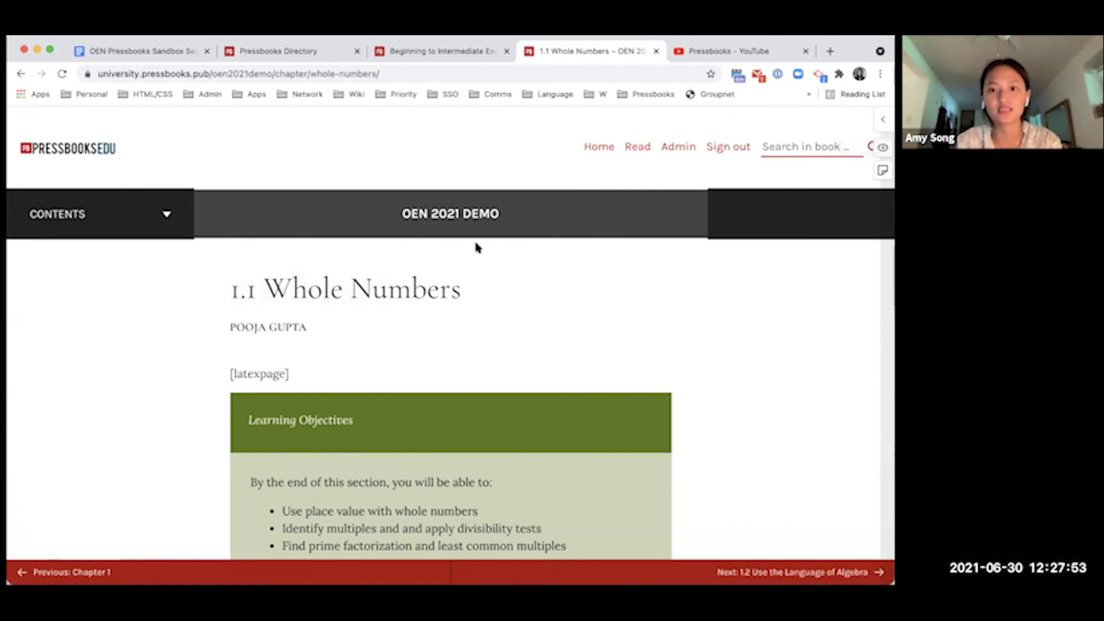
Step: View the demo book's admin dashboard briefly, return to chapter 1.1 Whole Numbers, and expand its Hypothesis annotation sidebar
{"action": "left_click", "coordinate": [657, 153]}
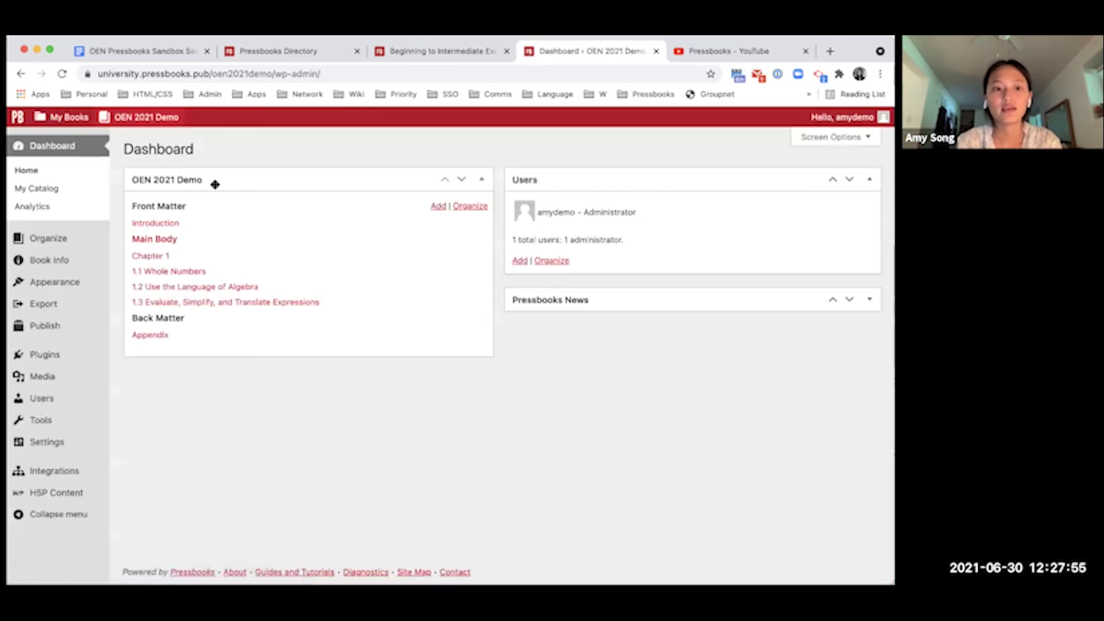
{"action": "key", "text": "super+bracketleft"}
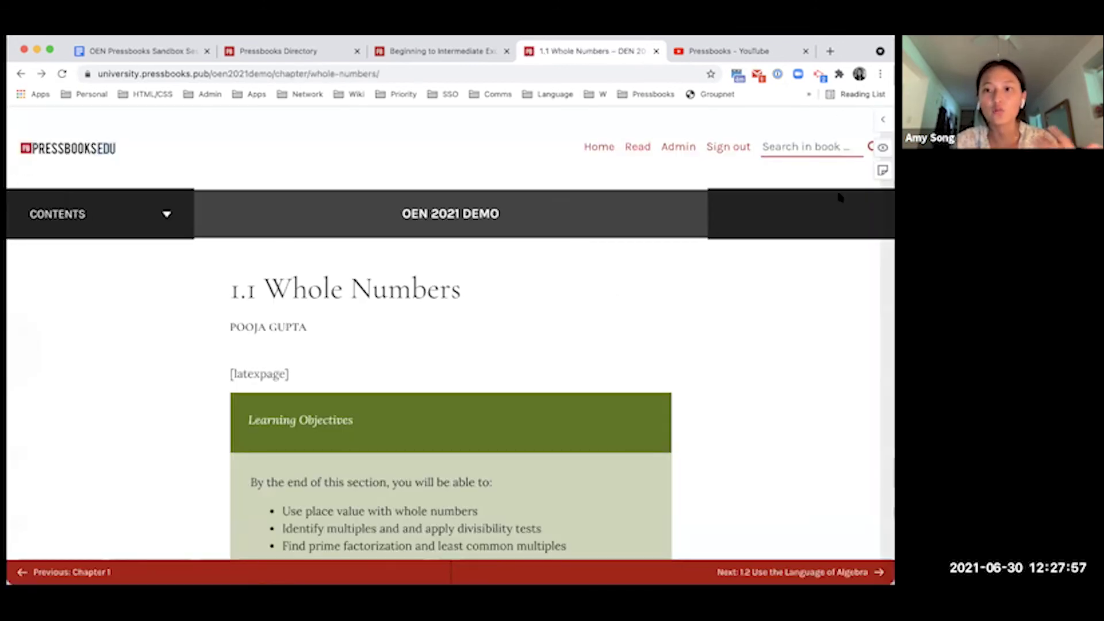
{"action": "left_click", "coordinate": [883, 119]}
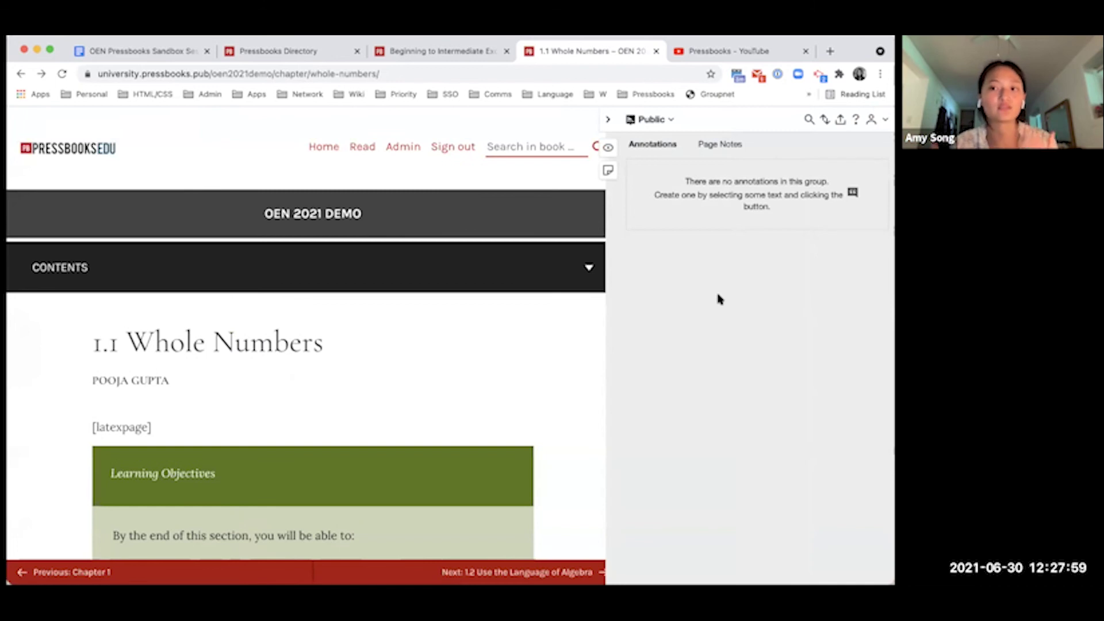